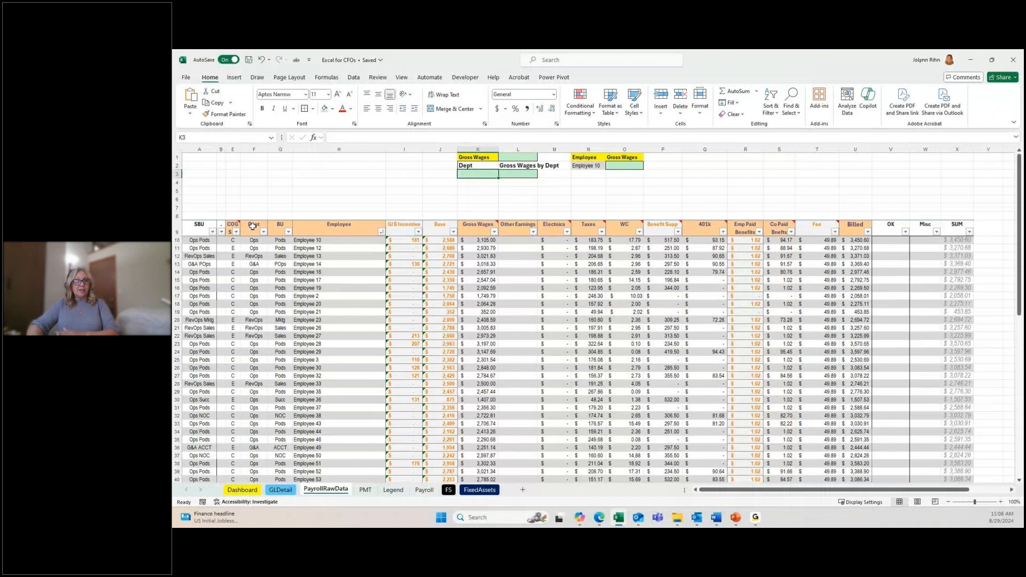
Review the workbook's defined names in the Name Manager, sorted by scope, and close it.
{"action": "left_click", "coordinate": [326, 78]}
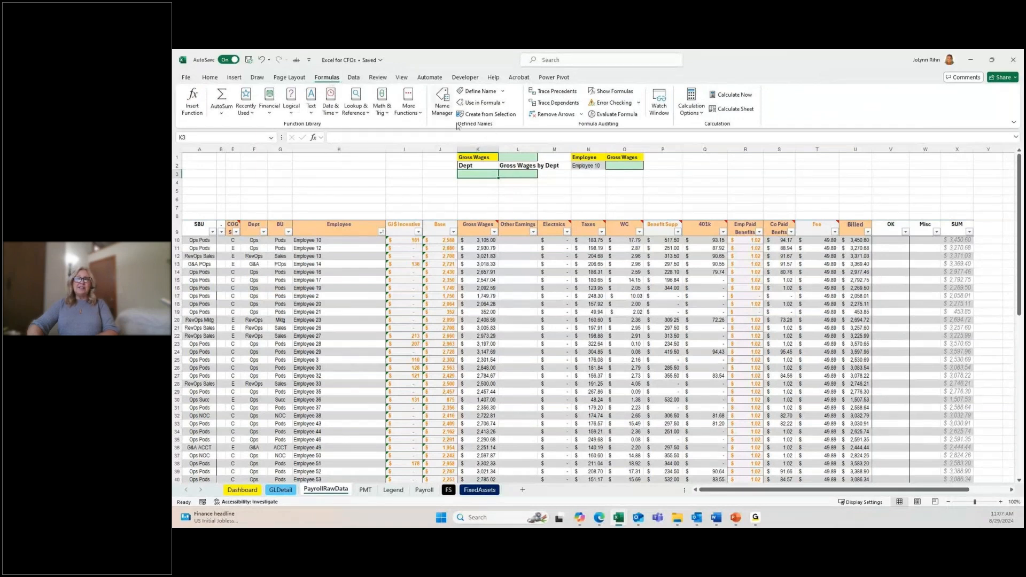
{"action": "left_click", "coordinate": [443, 103]}
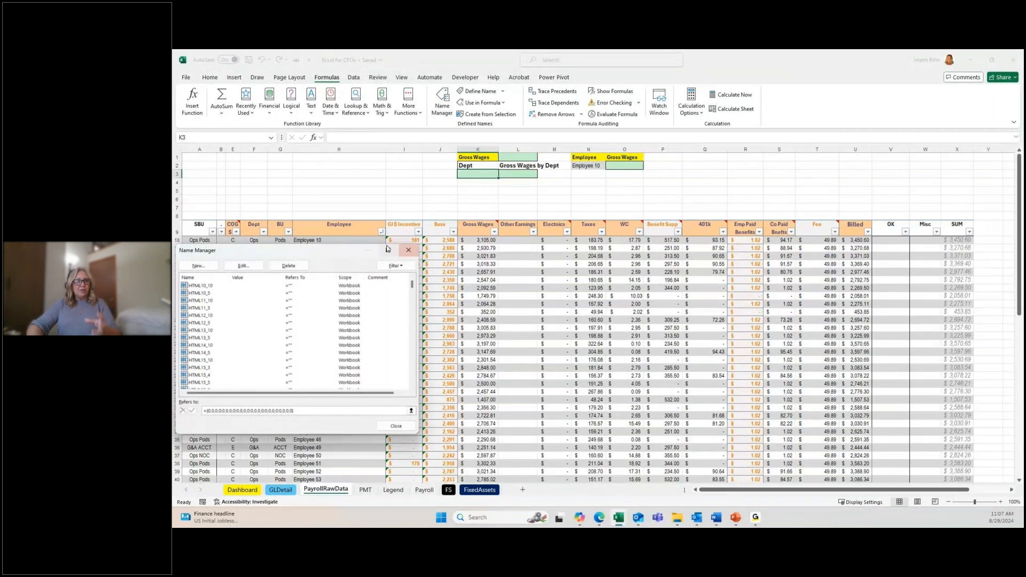
{"action": "left_click_drag", "start_coordinate": [339, 257], "coordinate": [529, 214]}
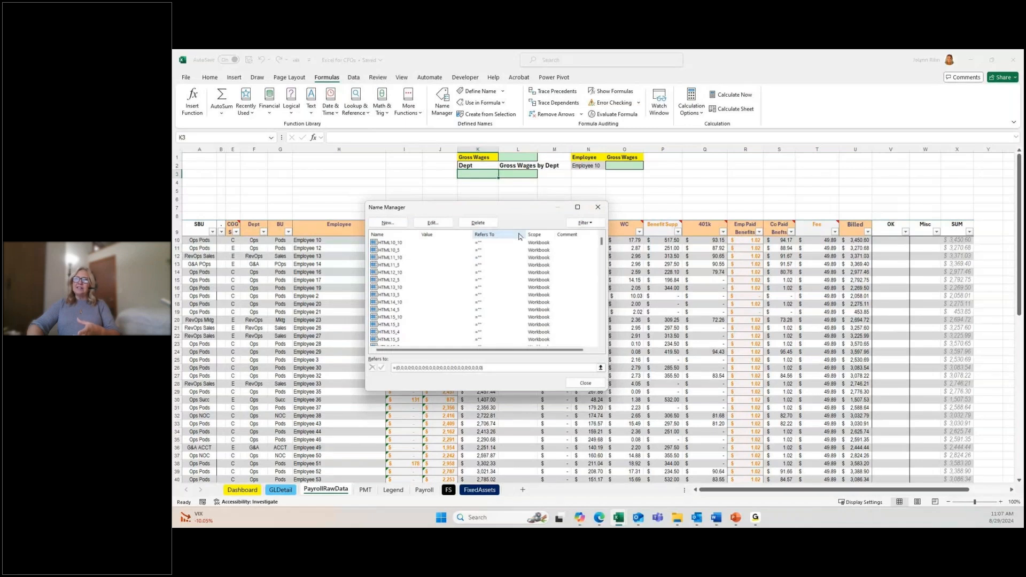
{"action": "left_click", "coordinate": [536, 235]}
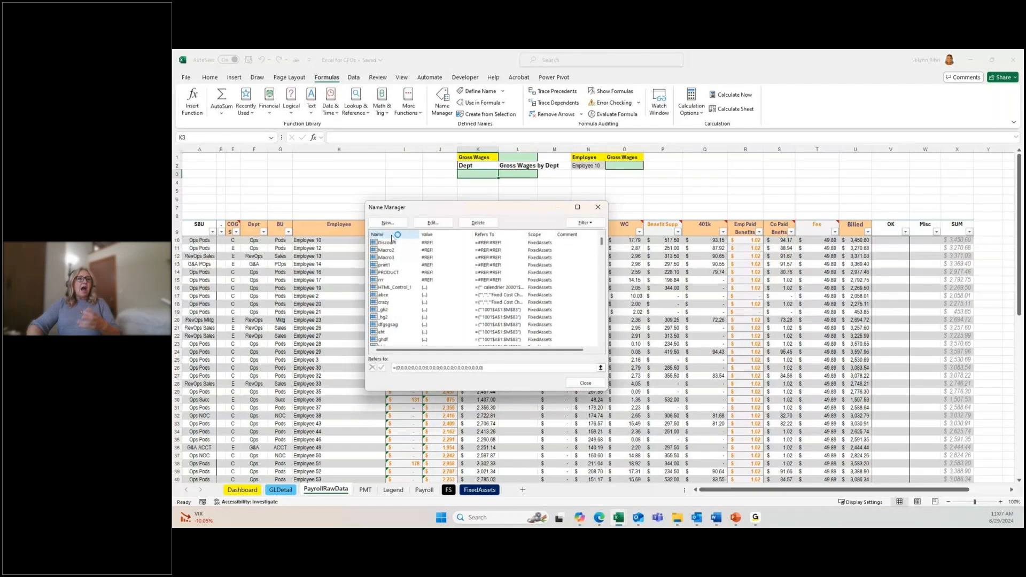
{"action": "left_click", "coordinate": [602, 254]}
{"action": "left_click_drag", "start_coordinate": [603, 254], "coordinate": [602, 232]}
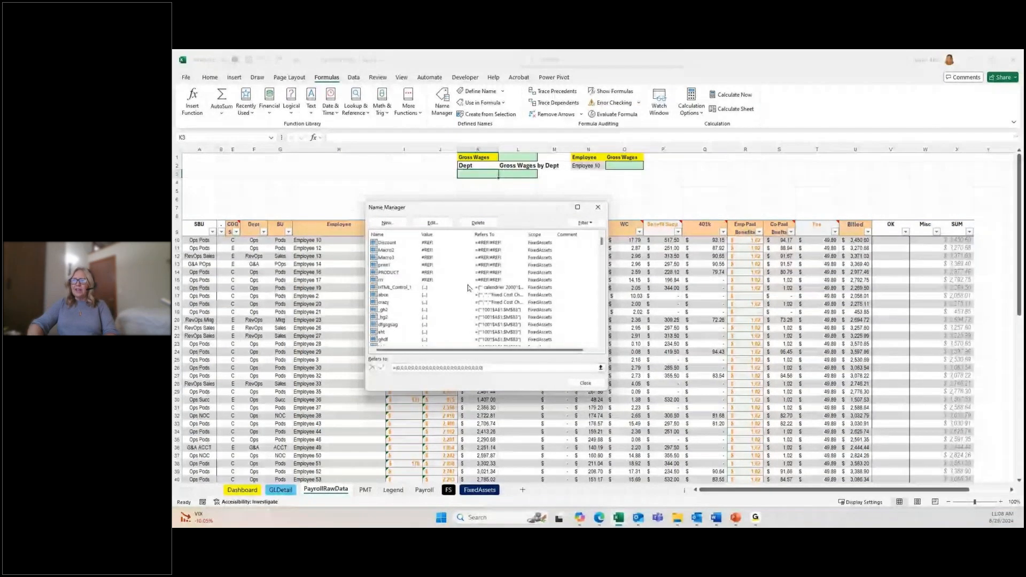
{"action": "left_click", "coordinate": [585, 383]}
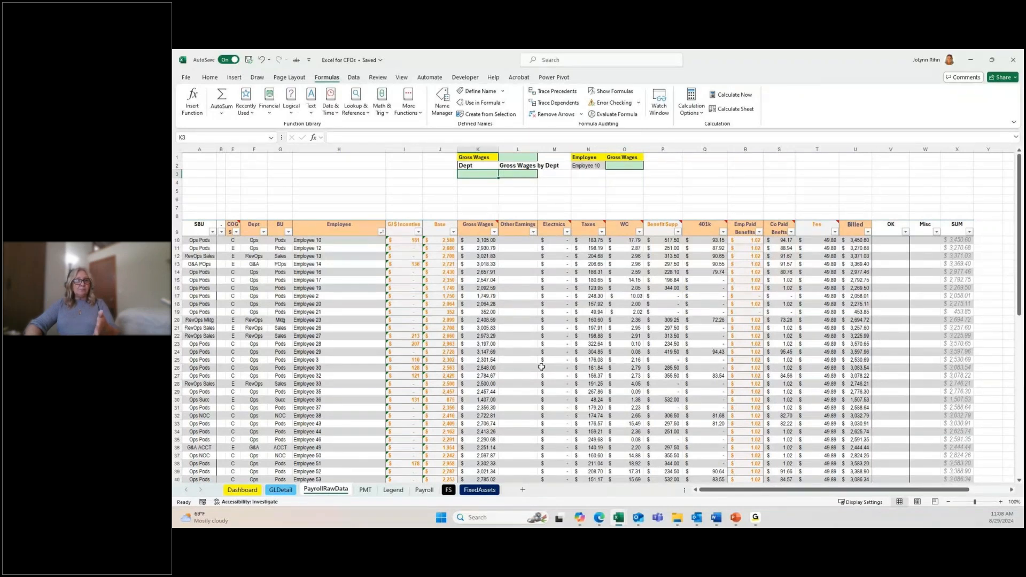
Switch to the browser's Financial functions reference and open the article on the PPMT function.
{"action": "key", "text": "alt+Tab"}
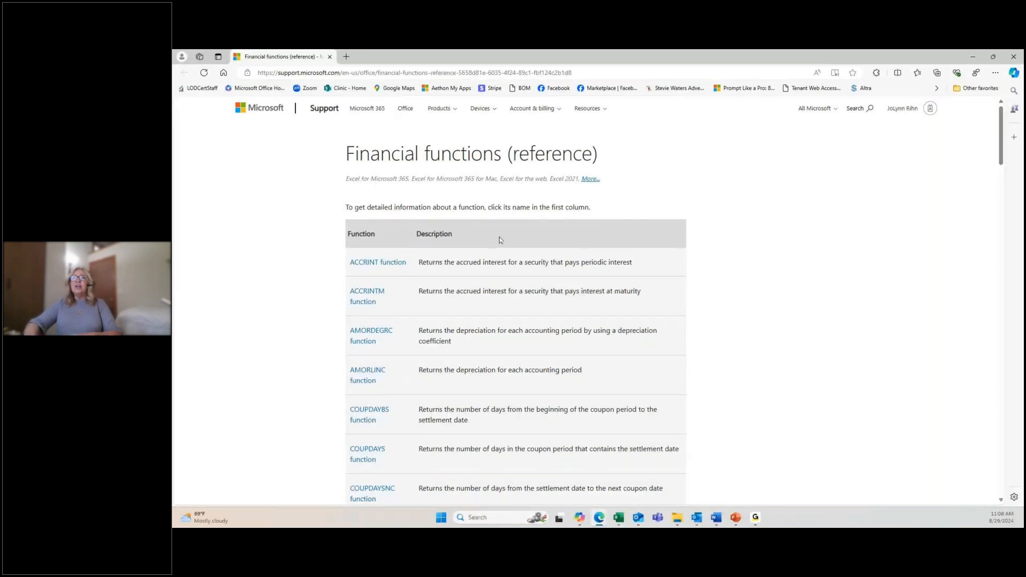
{"action": "scroll", "coordinate": [499, 240], "scroll_direction": "down", "scroll_amount": 9}
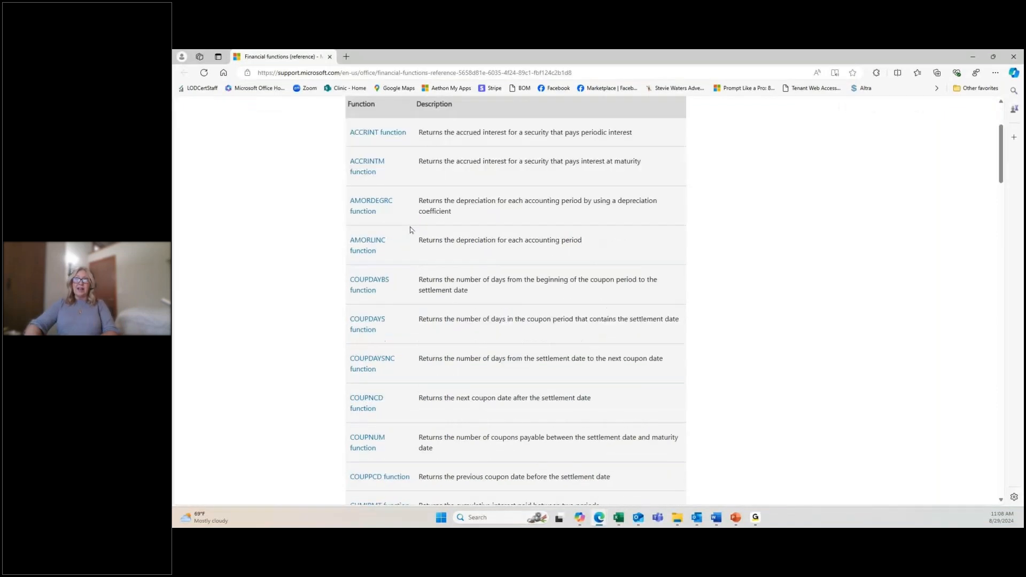
{"action": "scroll", "coordinate": [409, 238], "scroll_direction": "down", "scroll_amount": 10}
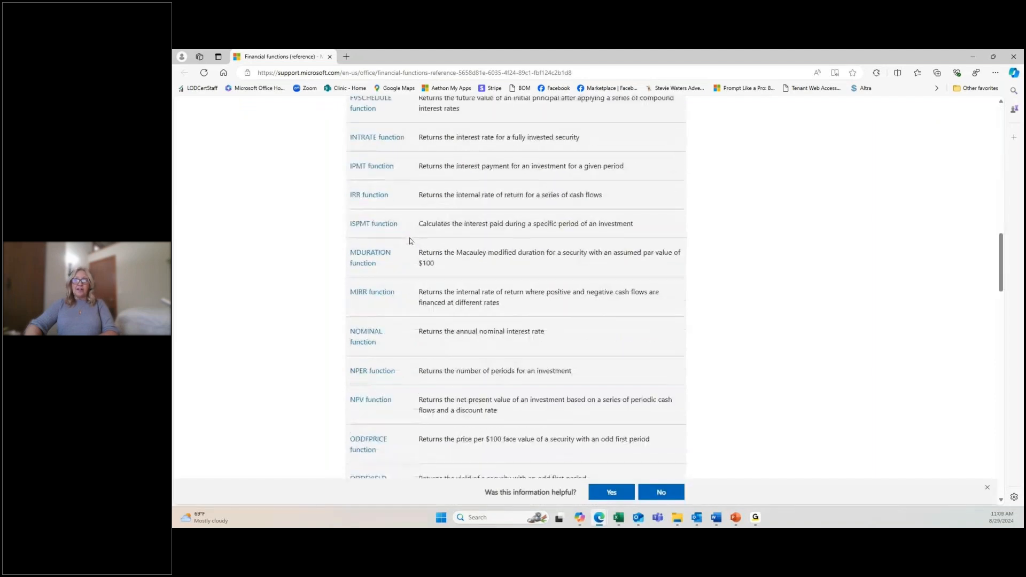
{"action": "scroll", "coordinate": [410, 240], "scroll_direction": "down", "scroll_amount": 5}
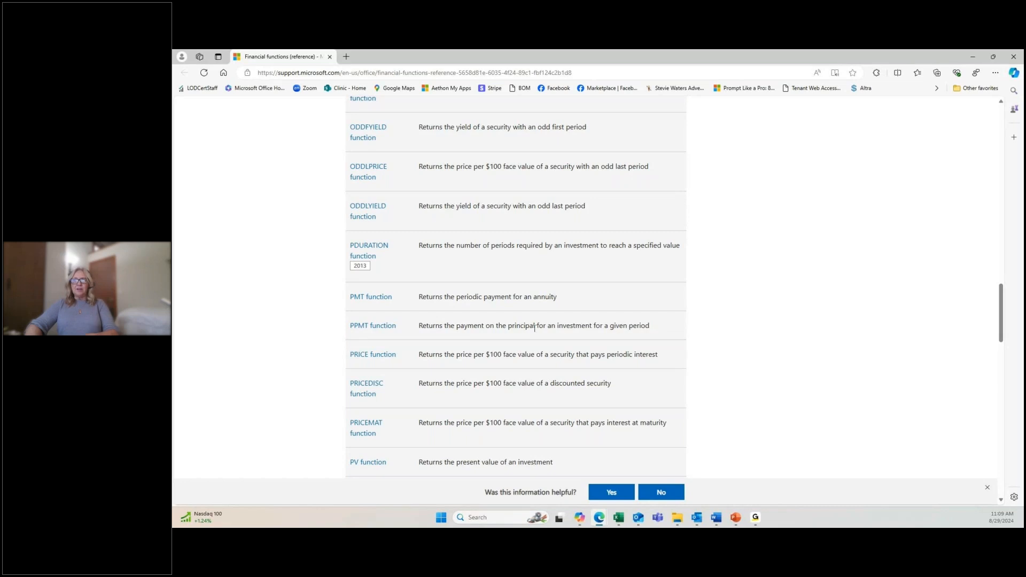
{"action": "left_click", "coordinate": [363, 327]}
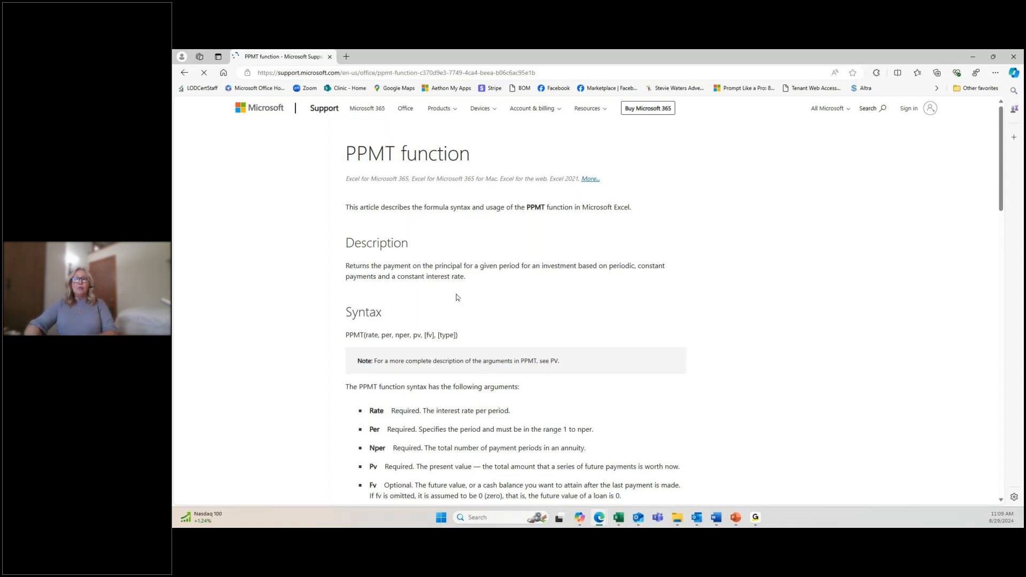
Read the PPMT syntax, arguments, remarks and examples, and return to the Excel for CFOs workbook.
{"action": "scroll", "coordinate": [446, 397], "scroll_direction": "down", "scroll_amount": 3}
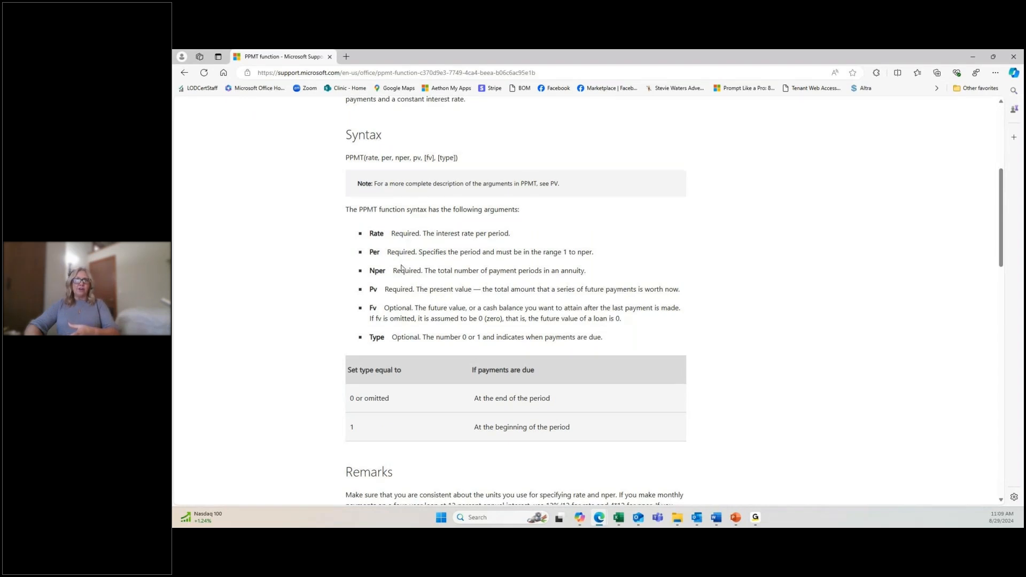
{"action": "scroll", "coordinate": [408, 339], "scroll_direction": "down", "scroll_amount": 6}
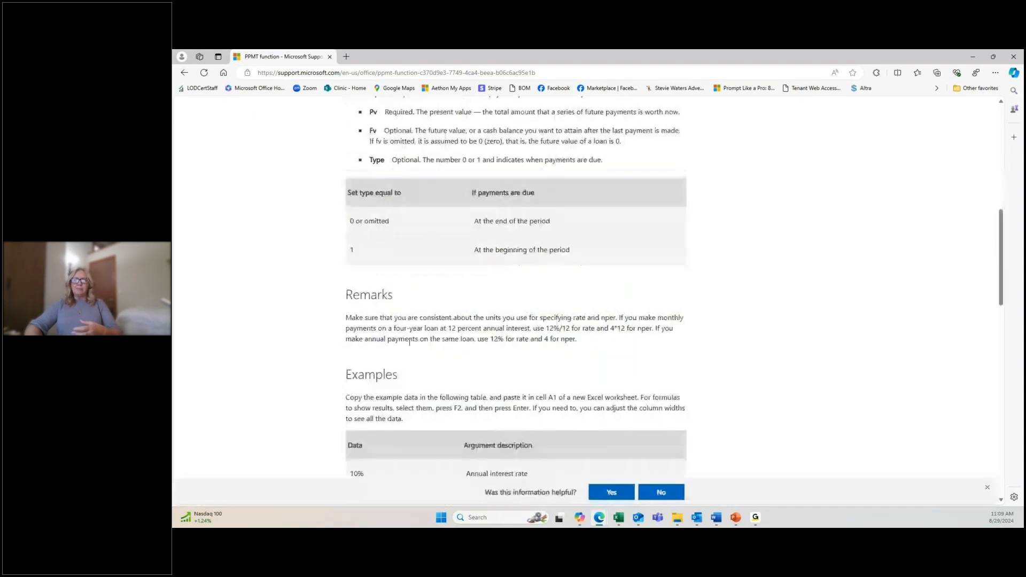
{"action": "scroll", "coordinate": [416, 340], "scroll_direction": "down", "scroll_amount": 7}
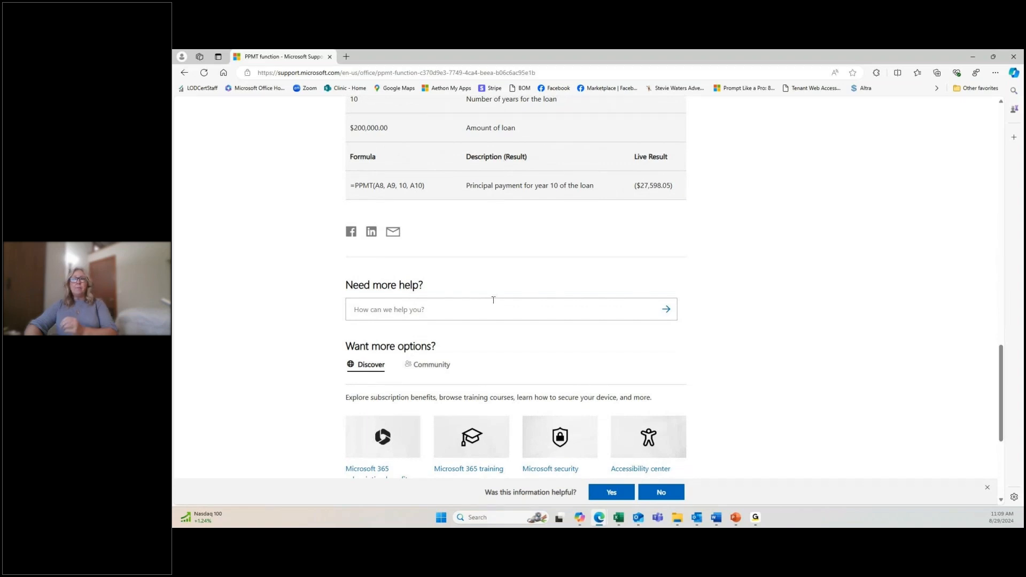
{"action": "scroll", "coordinate": [493, 299], "scroll_direction": "up", "scroll_amount": 3}
{"action": "scroll", "coordinate": [493, 299], "scroll_direction": "up", "scroll_amount": 2}
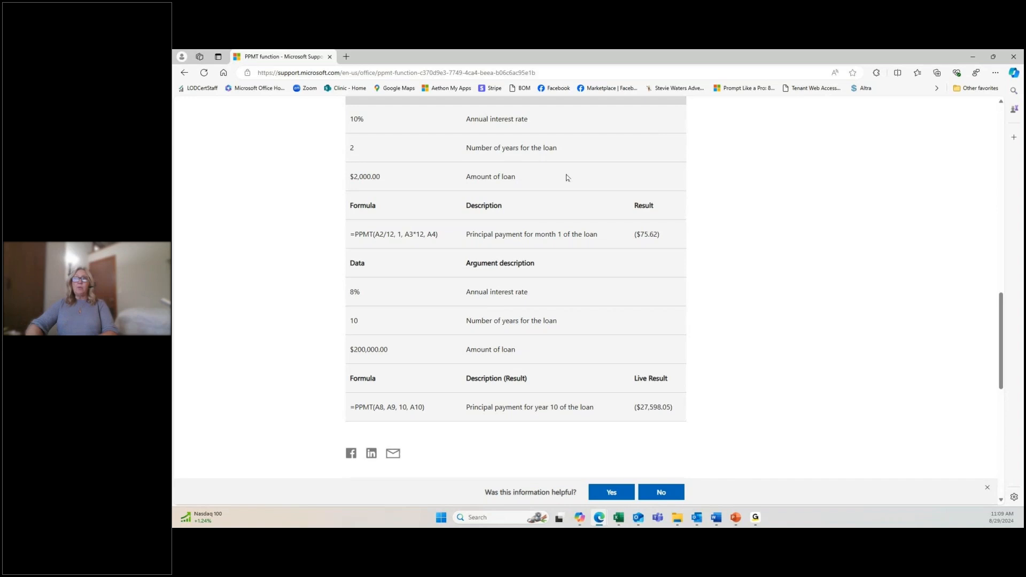
{"action": "left_click", "coordinate": [973, 56]}
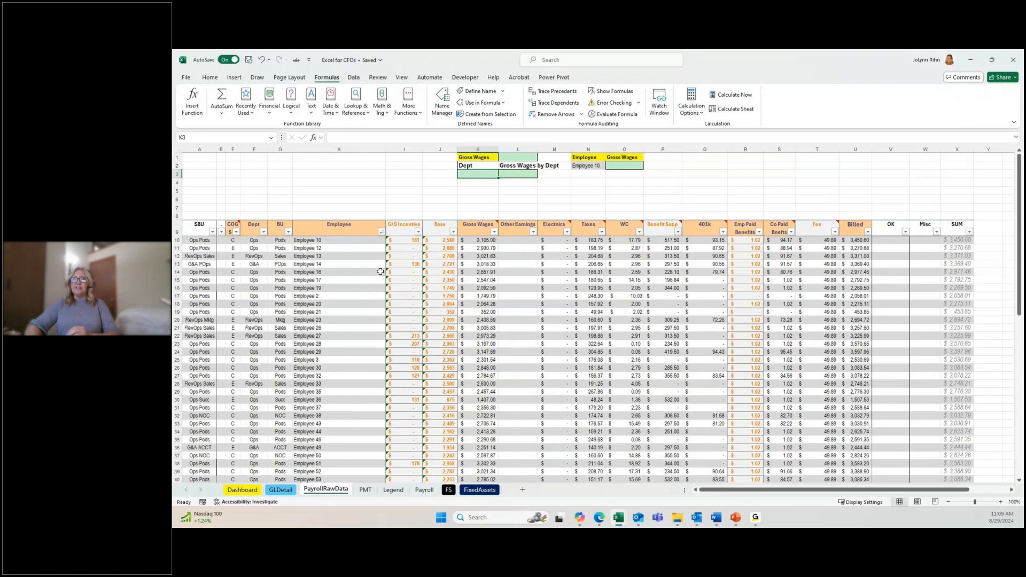
Browse the Business templates for a new workbook and search the online templates for finance.
{"action": "left_click", "coordinate": [185, 78]}
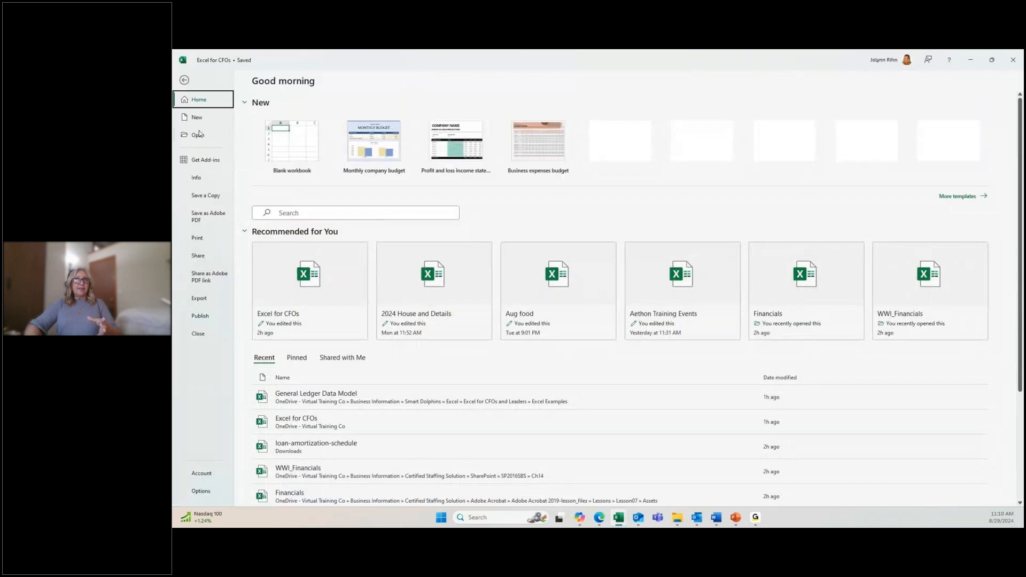
{"action": "left_click", "coordinate": [196, 117]}
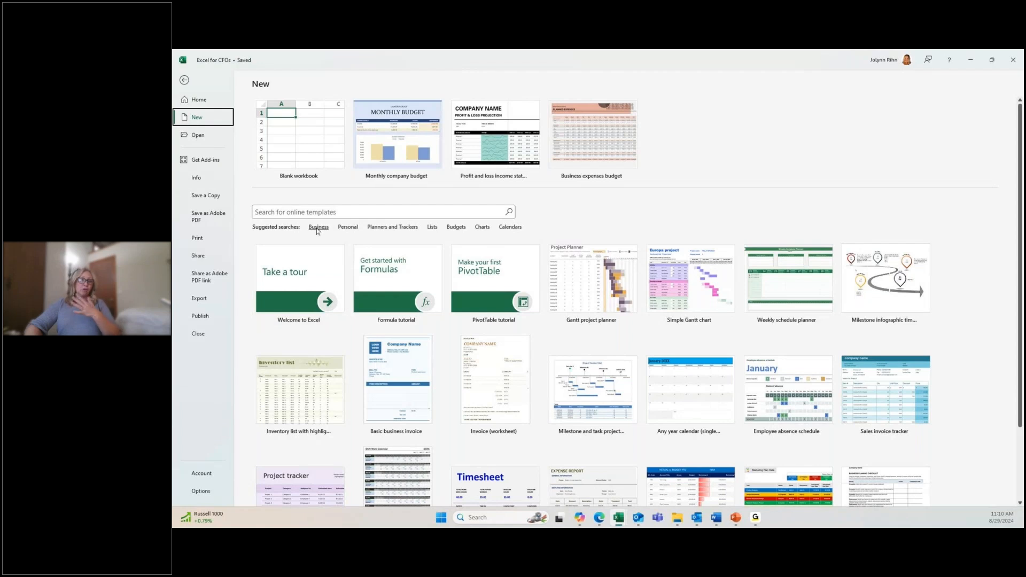
{"action": "left_click", "coordinate": [318, 227]}
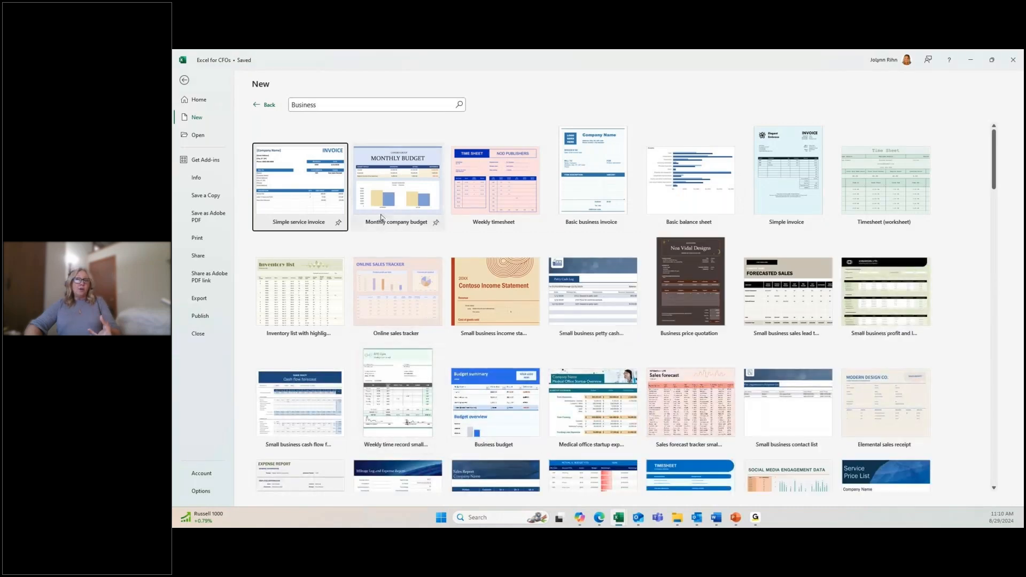
{"action": "left_click", "coordinate": [338, 105]}
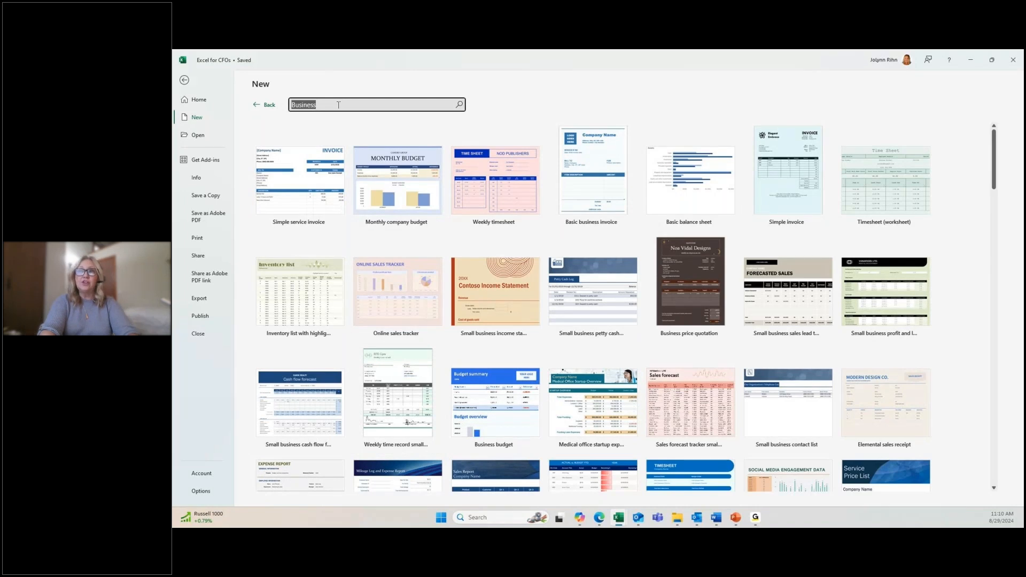
{"action": "type", "text": "finance"}
{"action": "key", "text": "Return"}
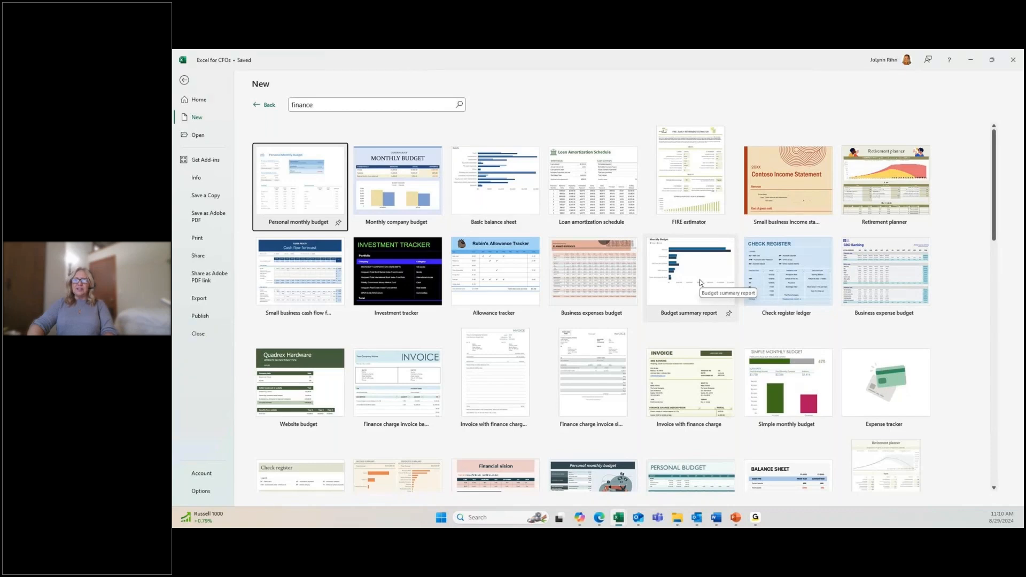
Create a new workbook from the Balance sheet template in the finance results.
{"action": "scroll", "coordinate": [700, 283], "scroll_direction": "down", "scroll_amount": 2}
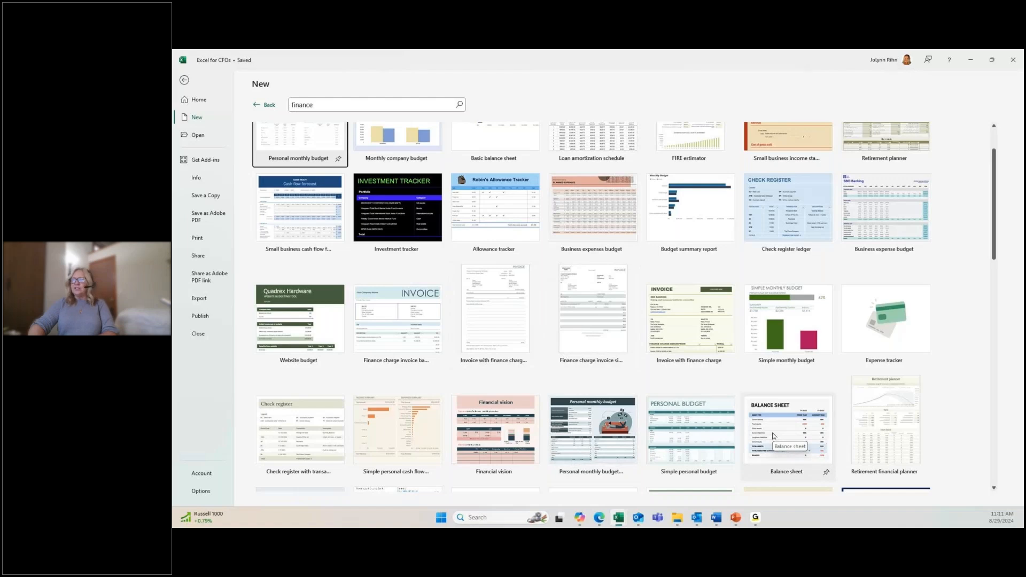
{"action": "left_click", "coordinate": [790, 422]}
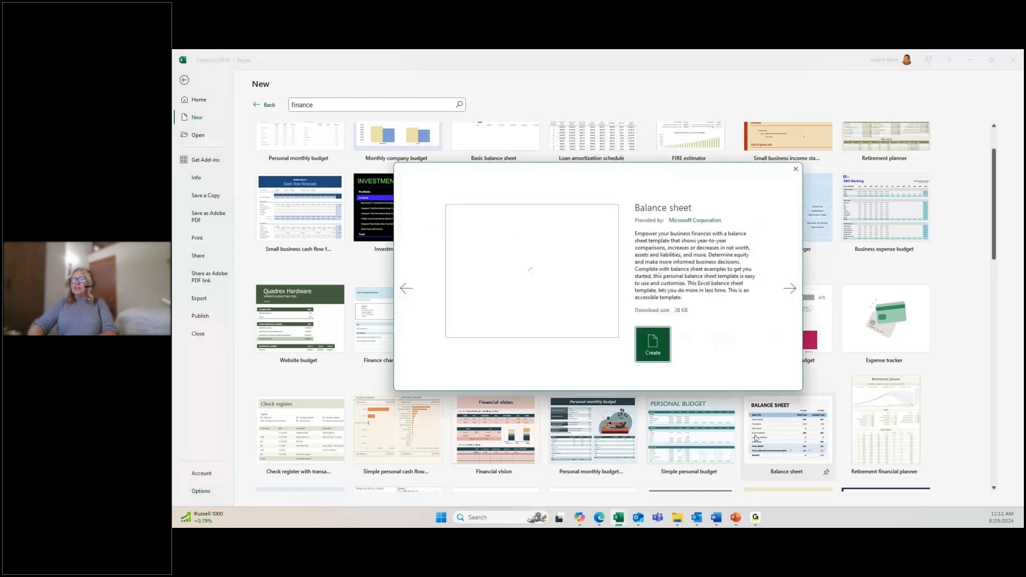
{"action": "left_click", "coordinate": [652, 348]}
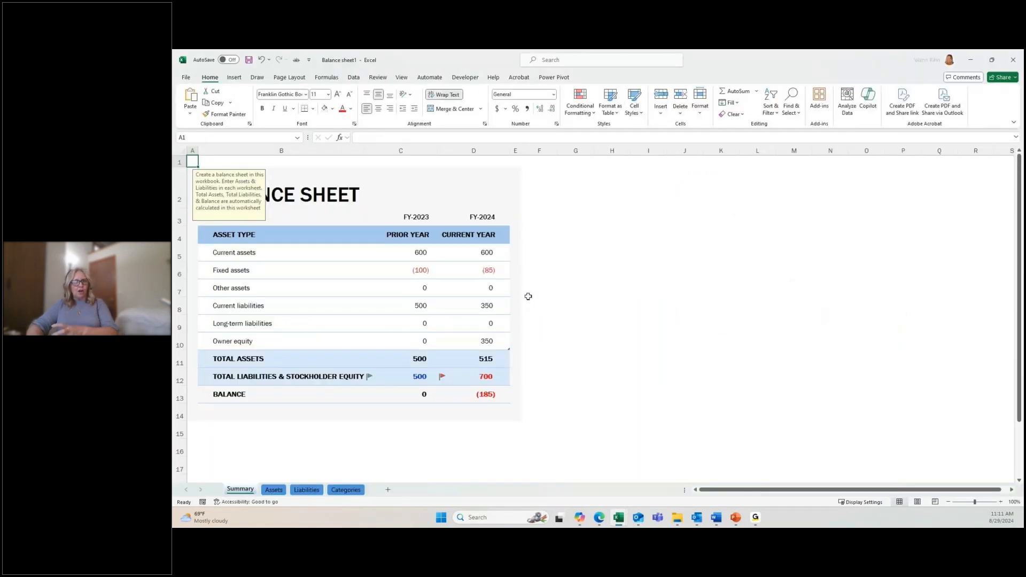
Inspect the prior-year current assets formula and look through the Assets, Liabilities and Categories sheets before returning to Summary.
{"action": "left_click", "coordinate": [412, 255]}
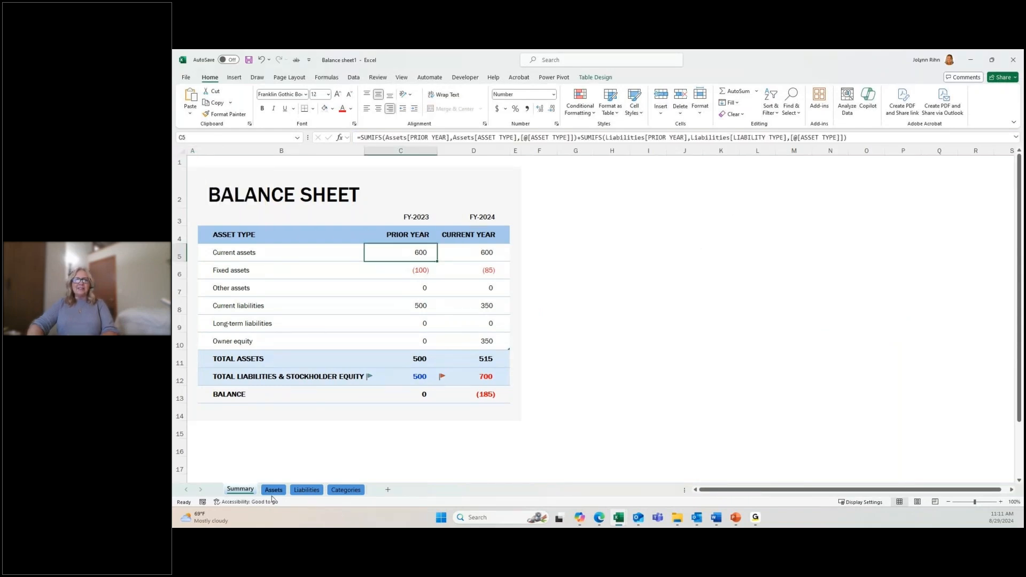
{"action": "left_click", "coordinate": [273, 491]}
{"action": "left_click", "coordinate": [307, 490]}
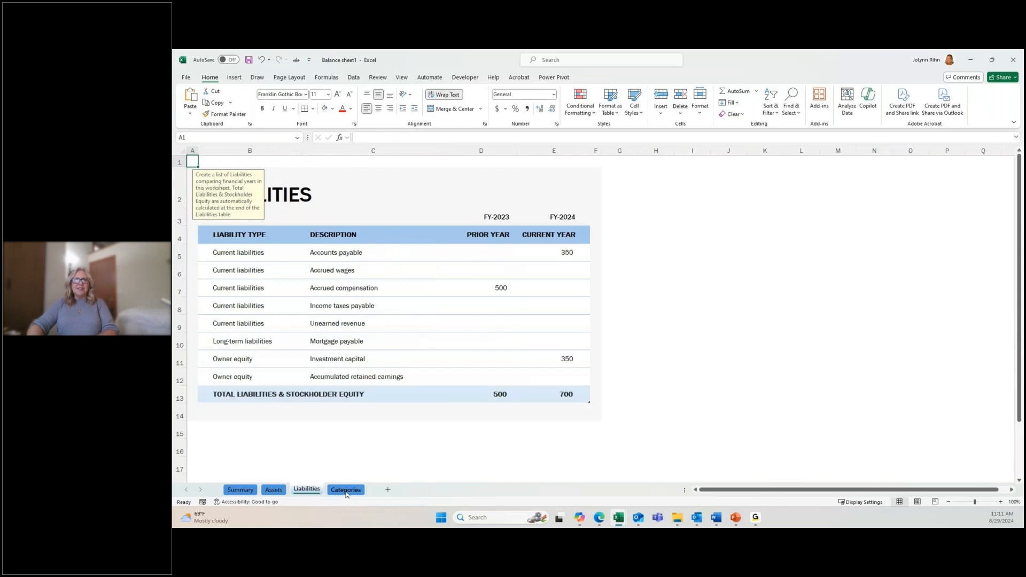
{"action": "left_click", "coordinate": [346, 489]}
{"action": "left_click", "coordinate": [235, 490]}
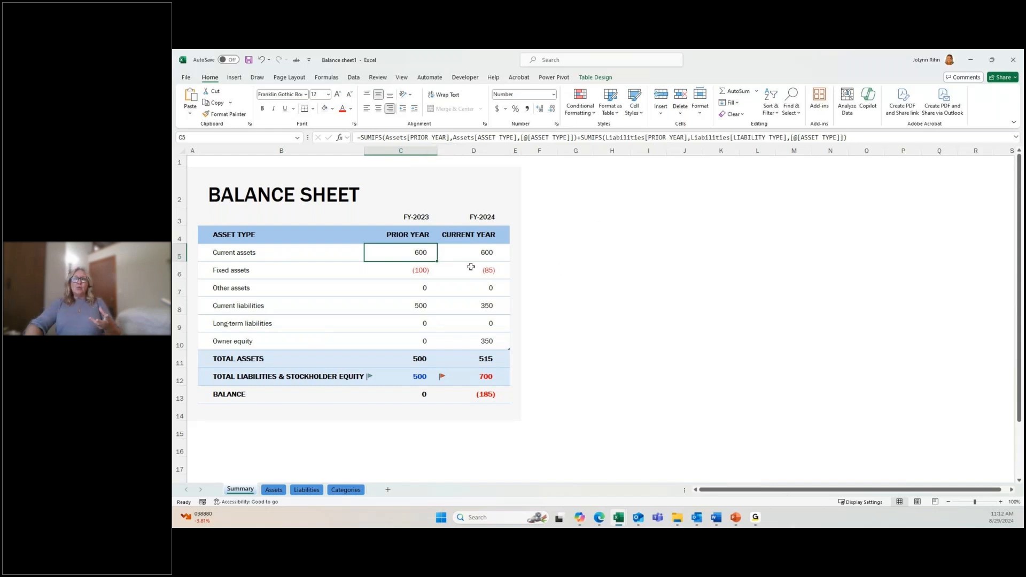
Check the fixed assets formulas for both years and the current-year total assets formula, then close the balance sheet workbook.
{"action": "left_click", "coordinate": [432, 273]}
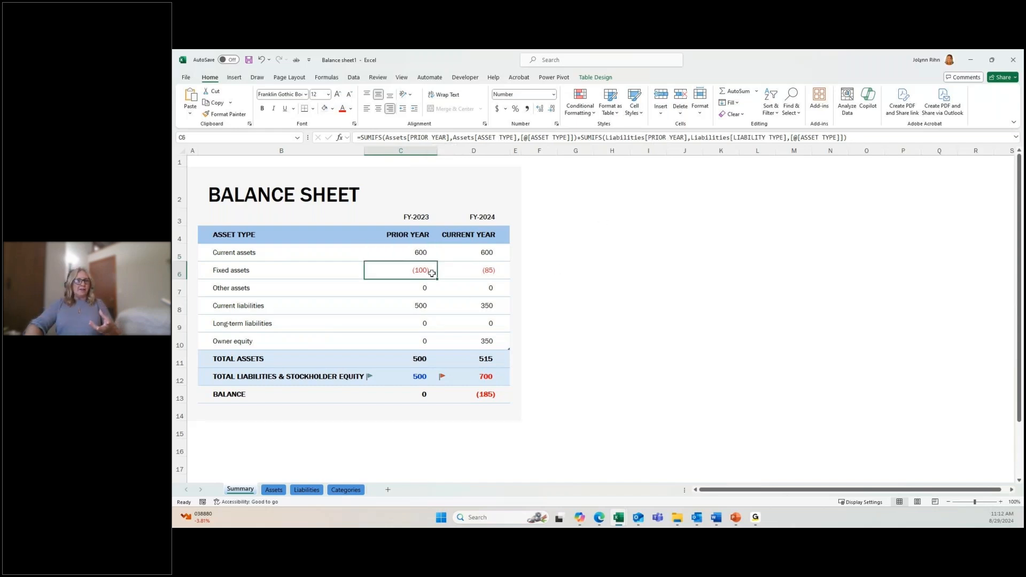
{"action": "left_click", "coordinate": [499, 274]}
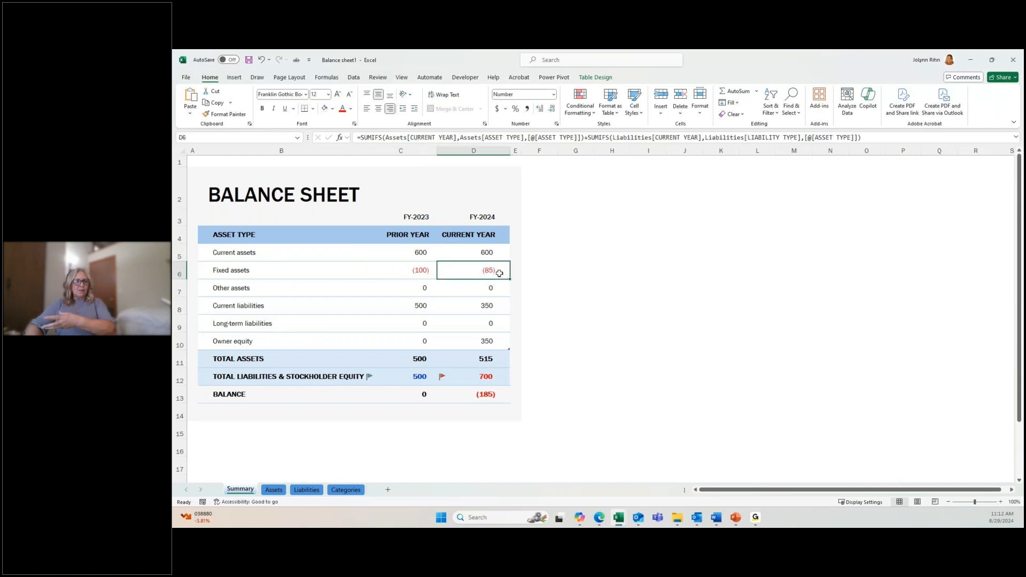
{"action": "left_click", "coordinate": [483, 363]}
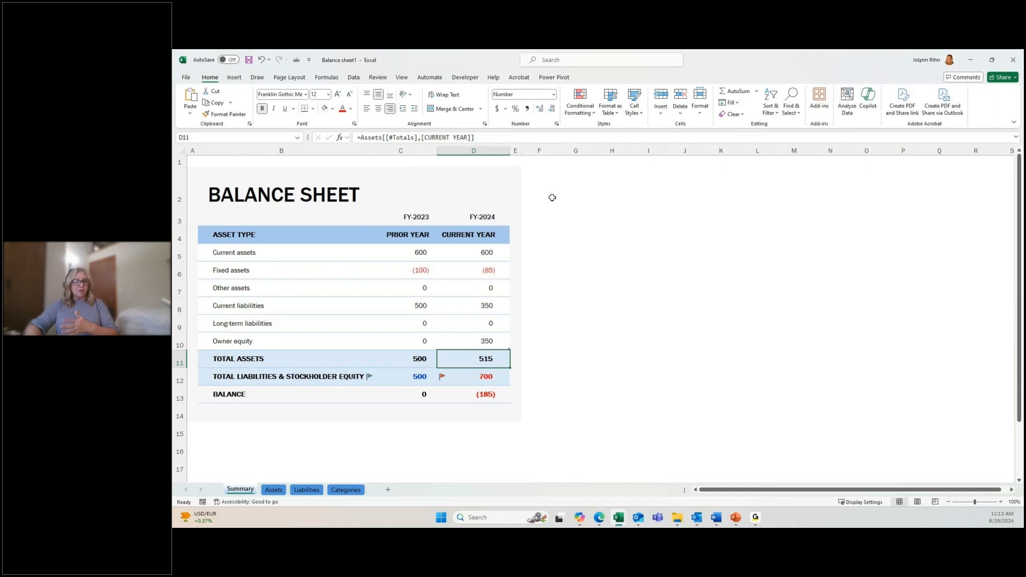
{"action": "left_click", "coordinate": [1014, 58]}
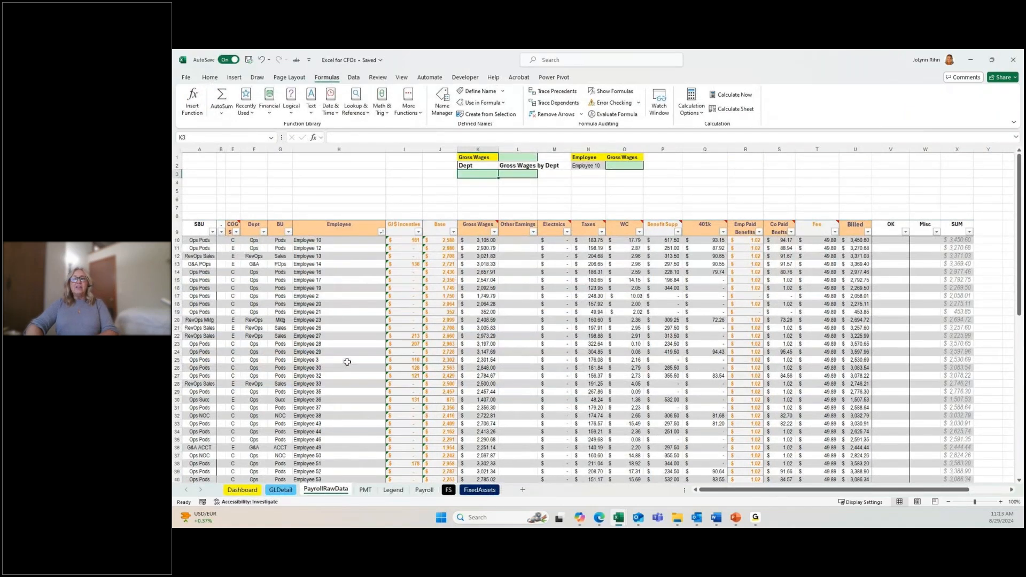
Create named ranges from the whole GLDetail data block using only its top row labels, replacing the existing Account definition.
{"action": "left_click", "coordinate": [281, 490]}
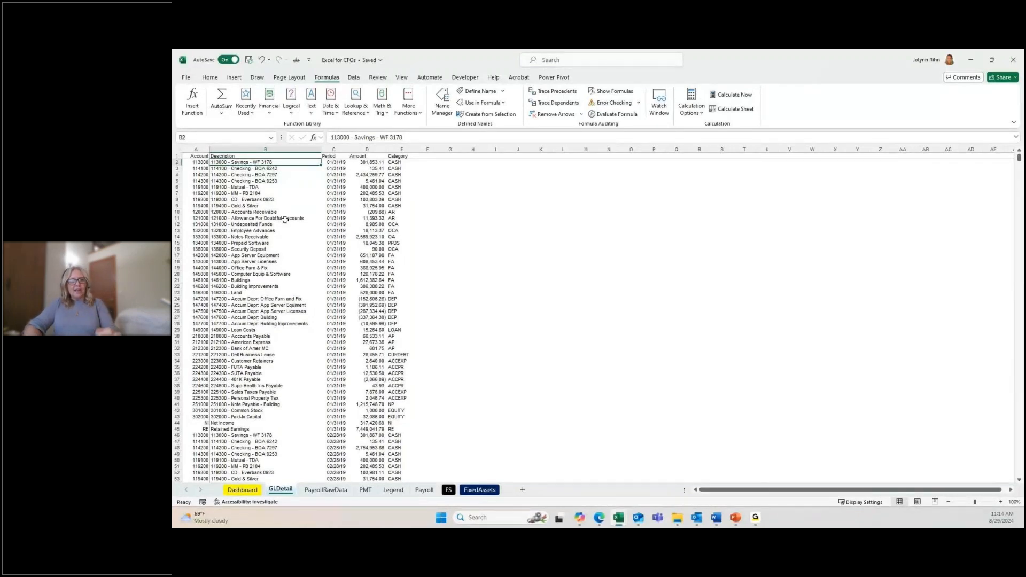
{"action": "key", "text": "ctrl+a"}
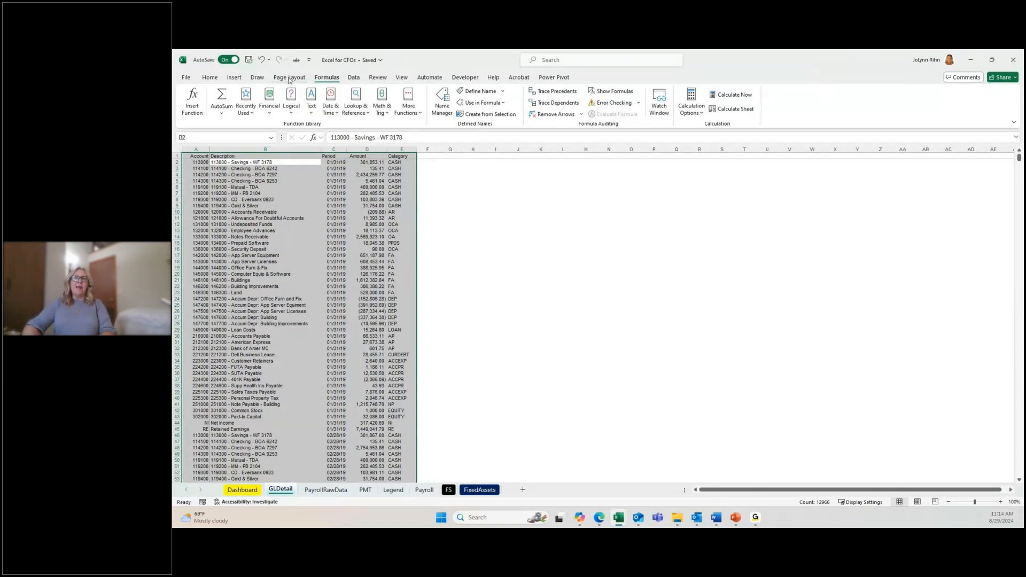
{"action": "left_click", "coordinate": [484, 114]}
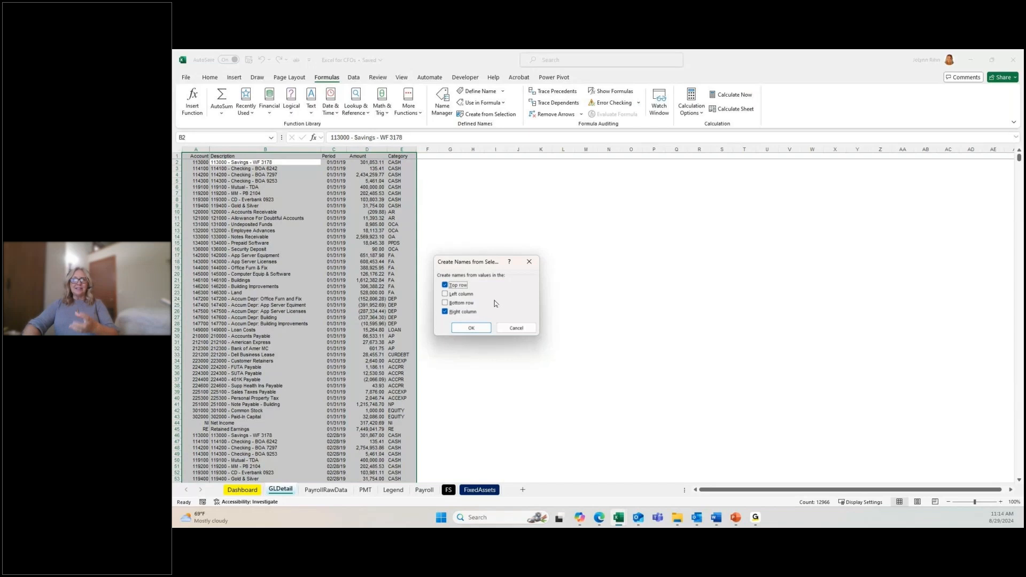
{"action": "left_click", "coordinate": [449, 314]}
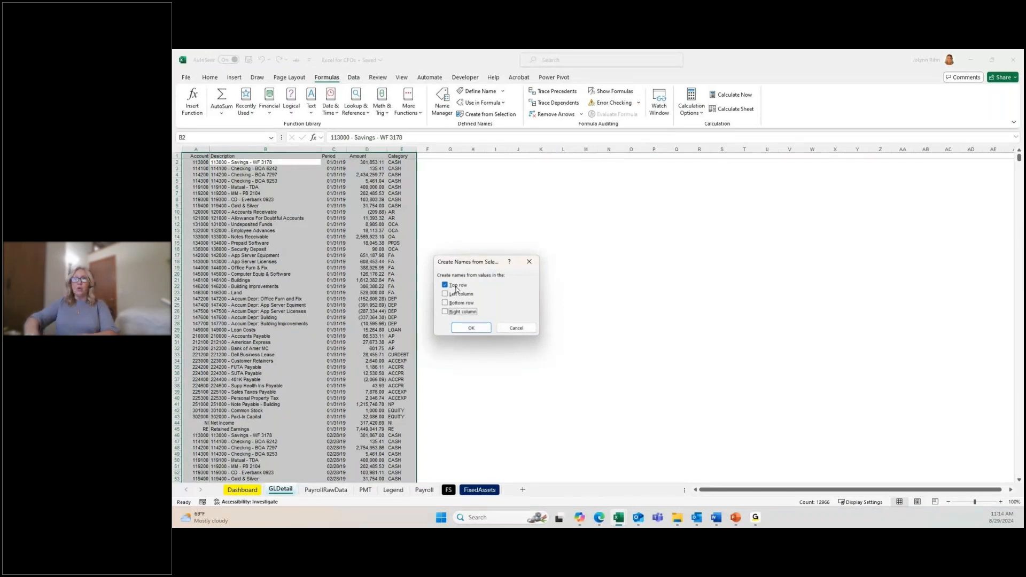
{"action": "left_click", "coordinate": [477, 330]}
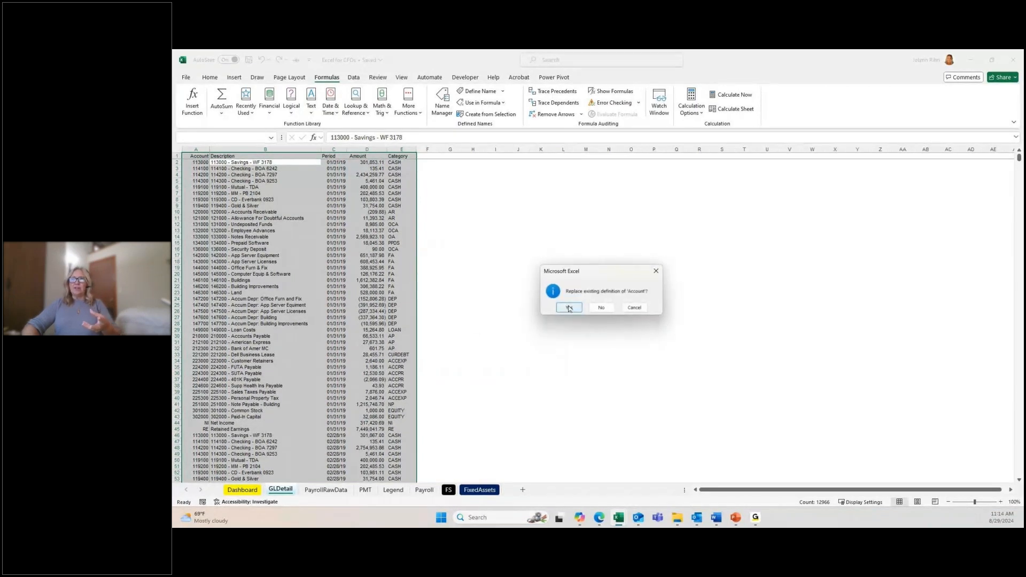
{"action": "left_click", "coordinate": [569, 308]}
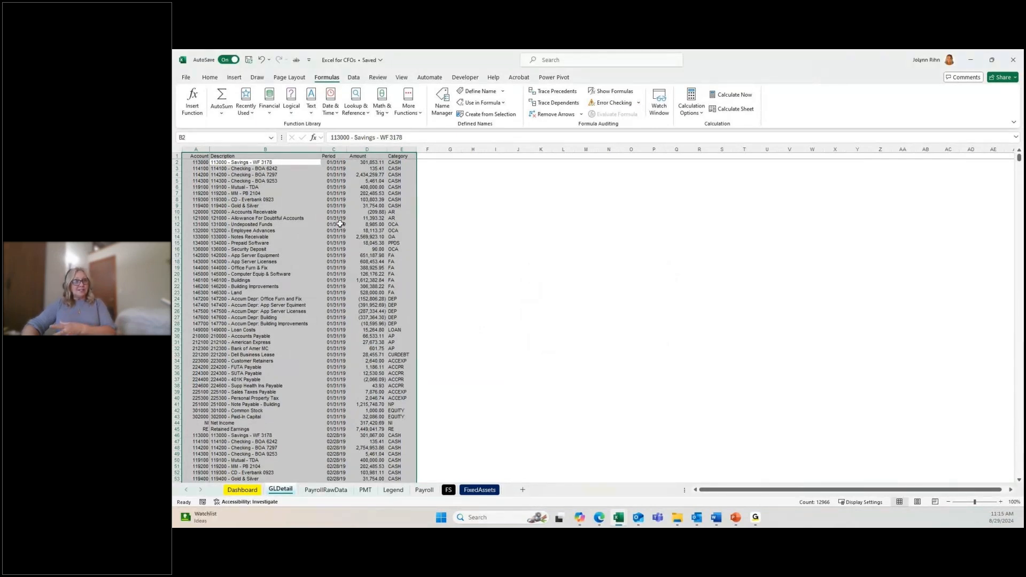
List the workbook's named ranges and jump to the Account range on GLDetail to check its cells.
{"action": "left_click", "coordinate": [302, 214]}
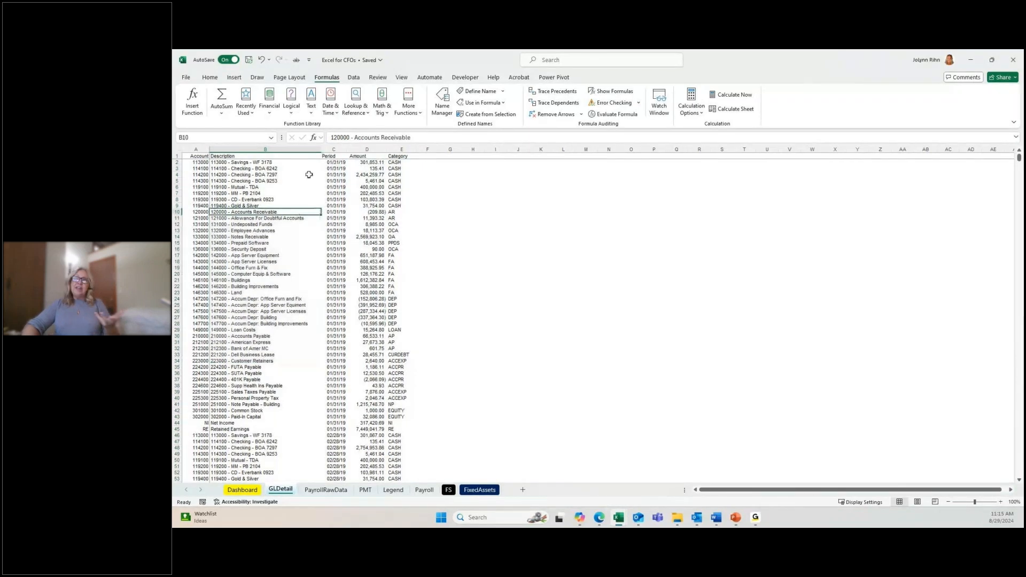
{"action": "left_click", "coordinate": [271, 138]}
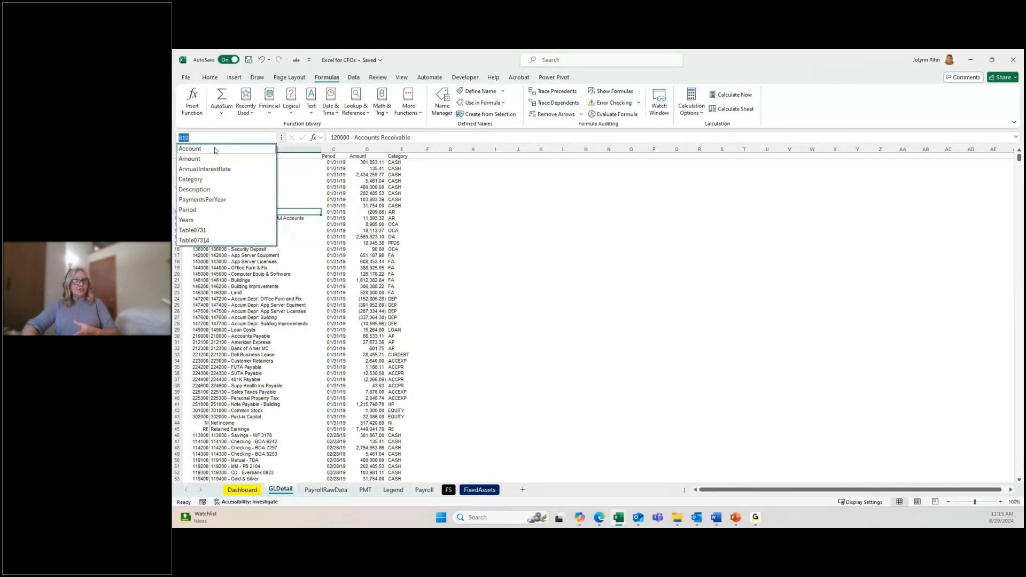
{"action": "left_click", "coordinate": [190, 150]}
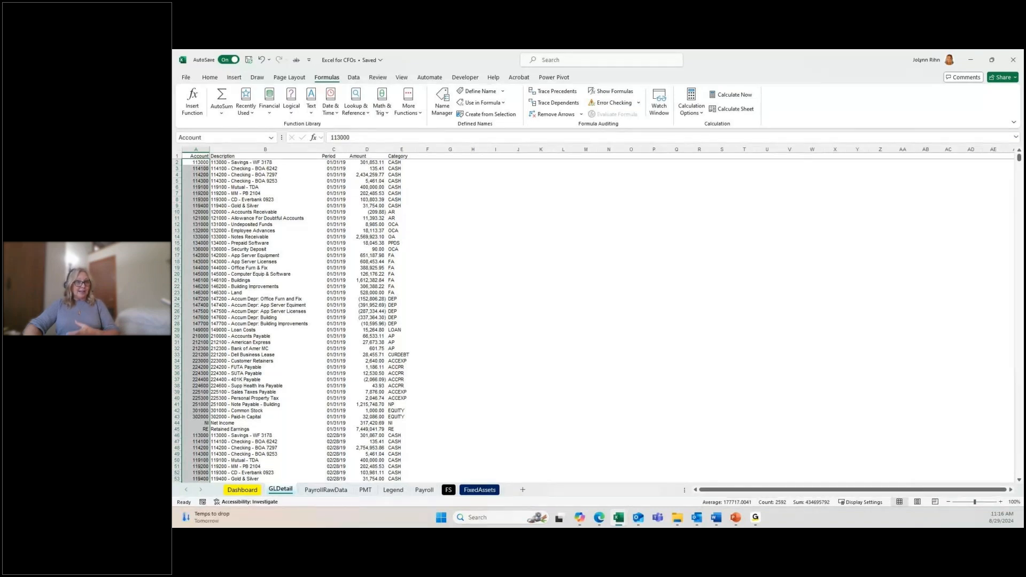
Switch to the Excel Formulas for Finance workbook, view the RATE function and NPER sheets, and show the Navigation pane.
{"action": "key", "text": "alt+Tab"}
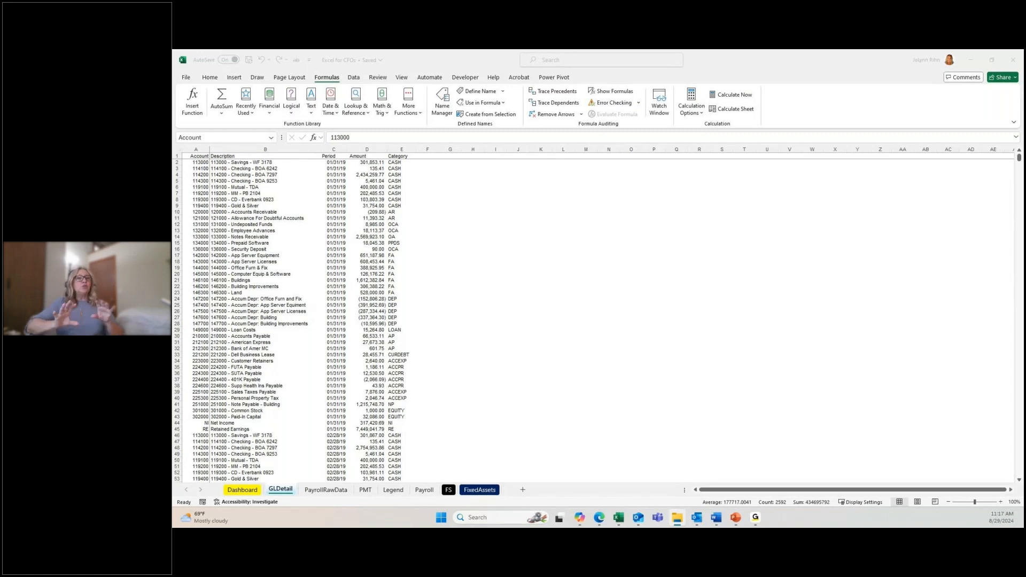
{"action": "key", "text": "alt+Tab"}
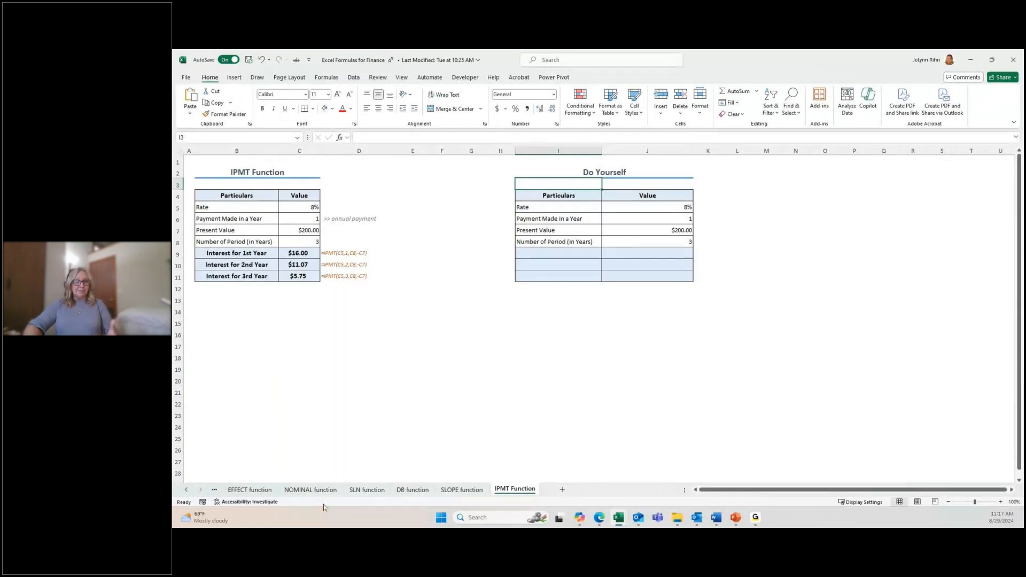
{"action": "left_click", "coordinate": [214, 489]}
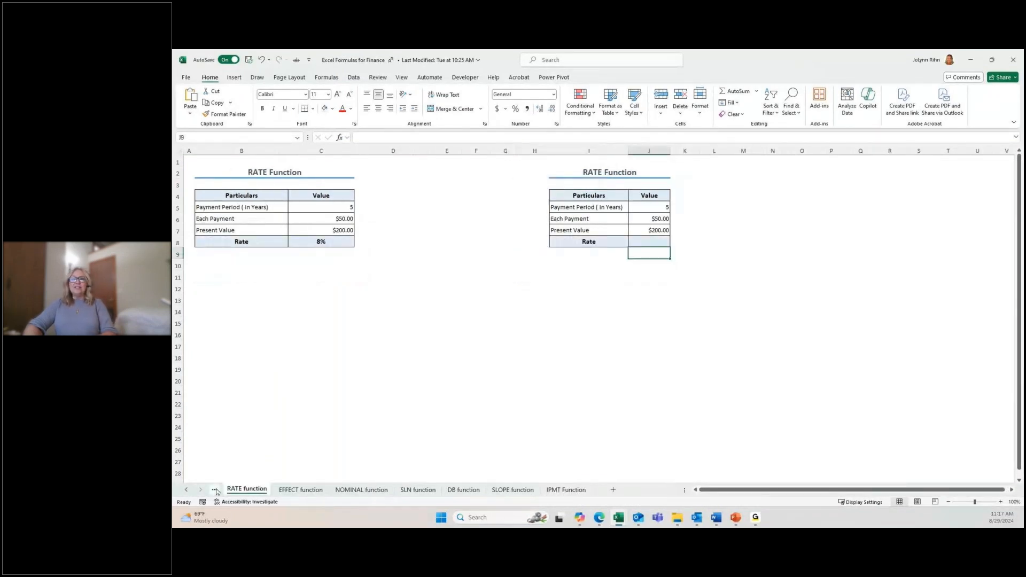
{"action": "left_click", "coordinate": [244, 490]}
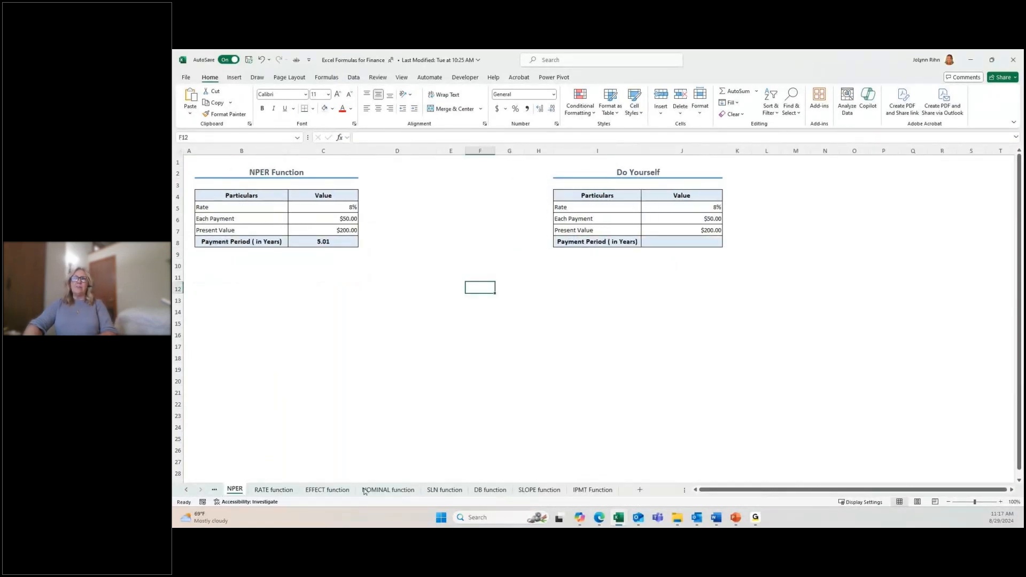
{"action": "left_click", "coordinate": [401, 78]}
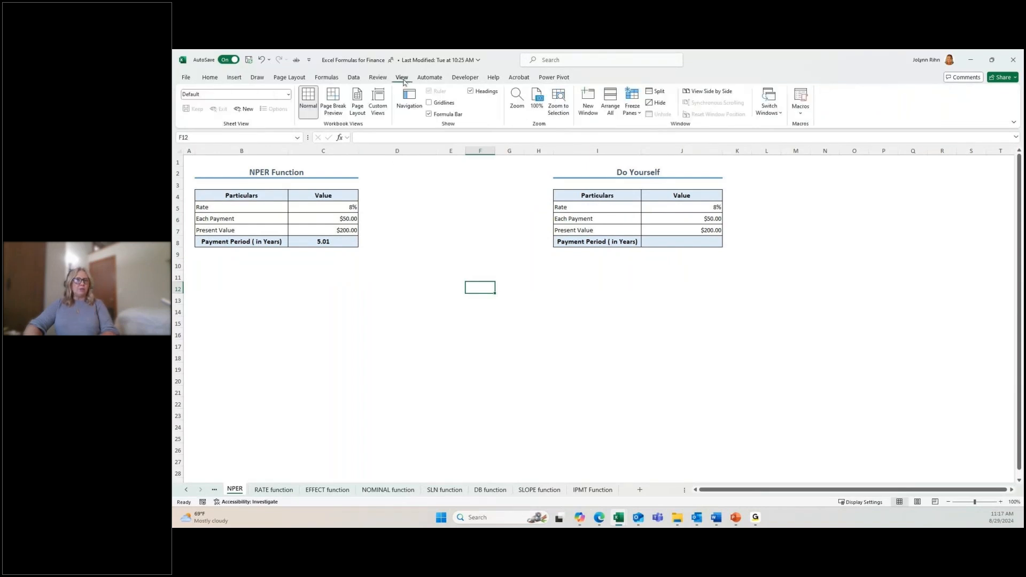
{"action": "left_click", "coordinate": [408, 103]}
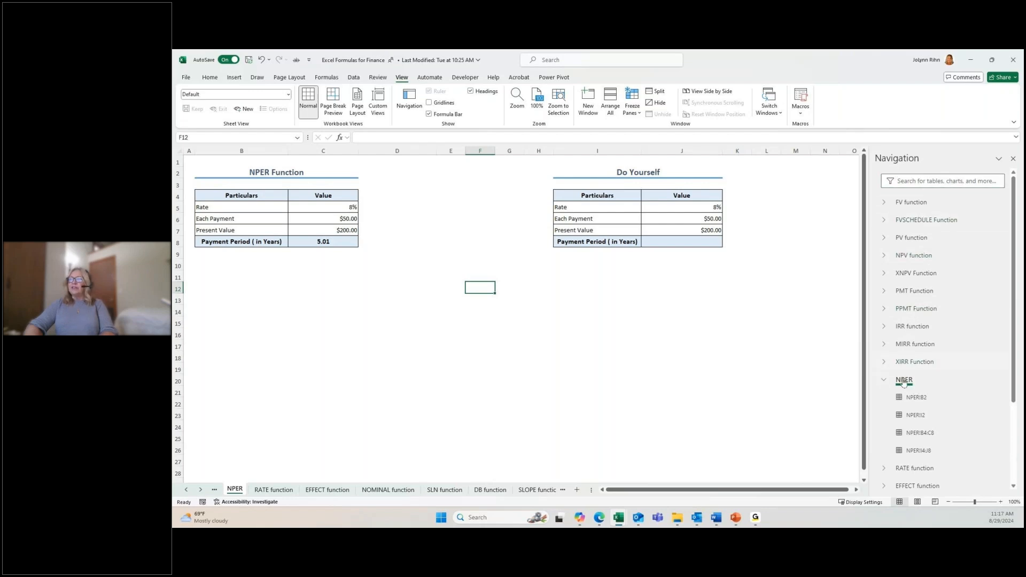
Browse to the PV and FVSCHEDULE sheets, highlight the FVSCHEDULE title and example table, and inspect its Future Value formula.
{"action": "left_click", "coordinate": [911, 238]}
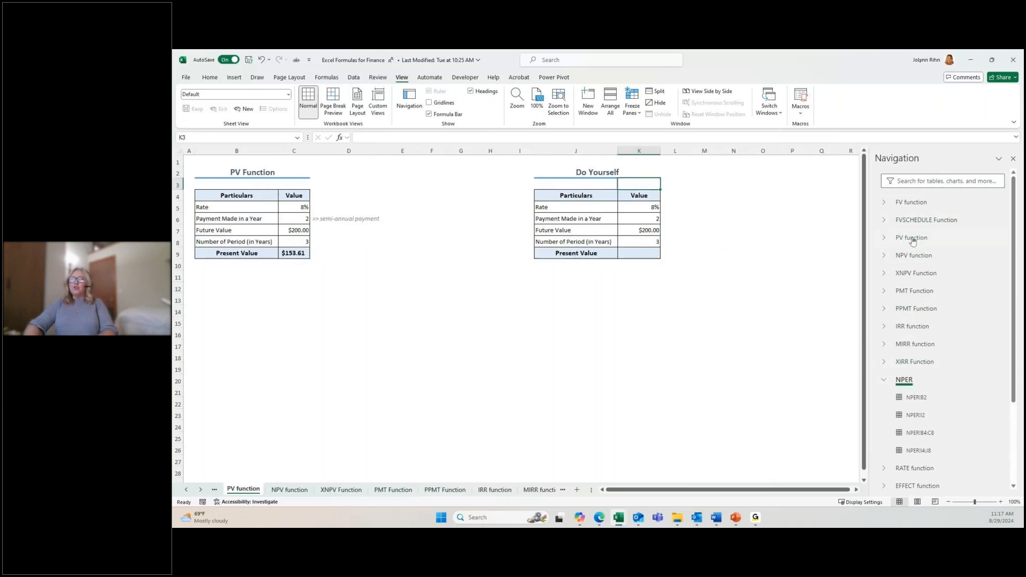
{"action": "left_click", "coordinate": [913, 219]}
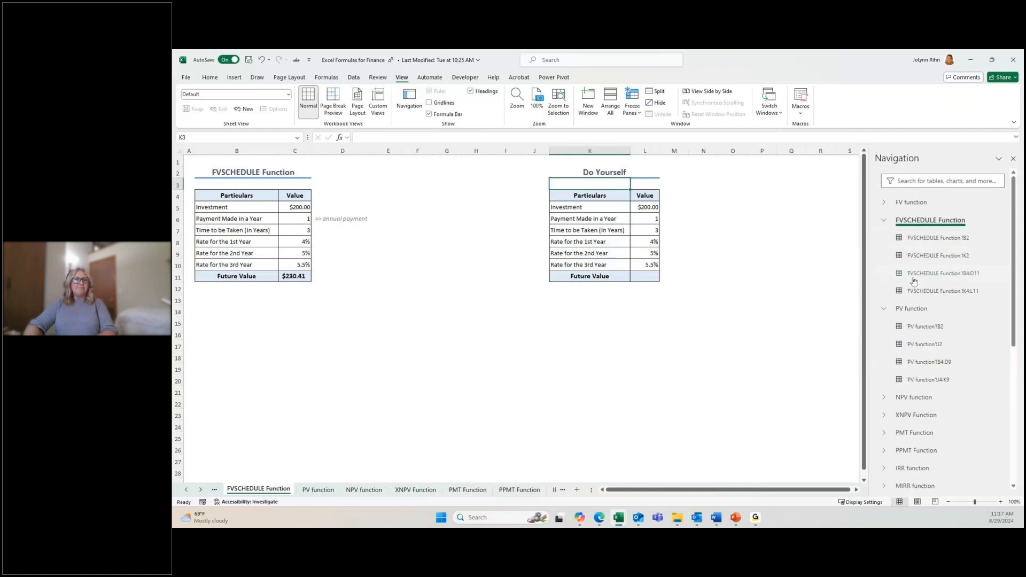
{"action": "left_click", "coordinate": [917, 242]}
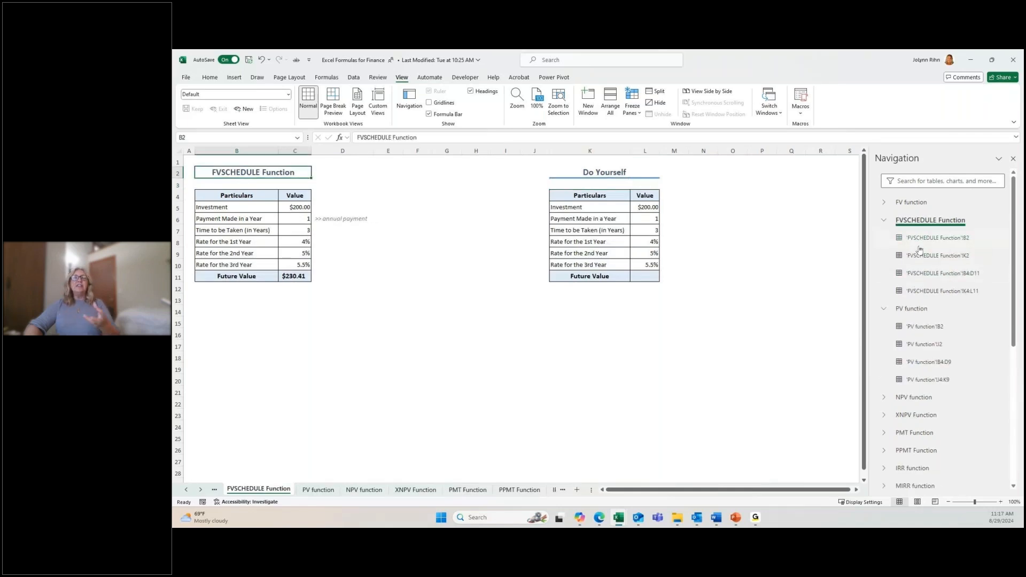
{"action": "left_click", "coordinate": [926, 275]}
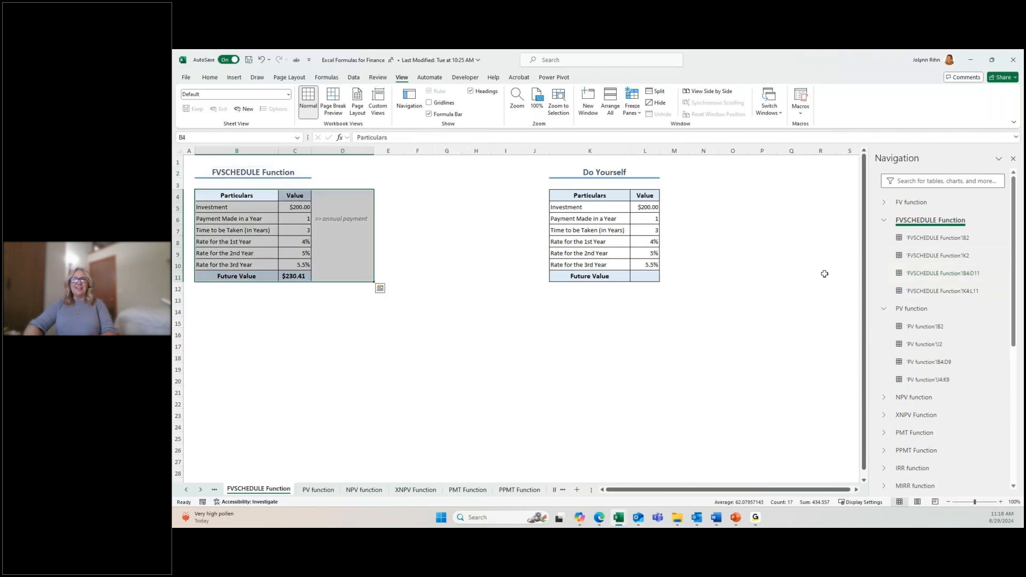
{"action": "left_click", "coordinate": [282, 255]}
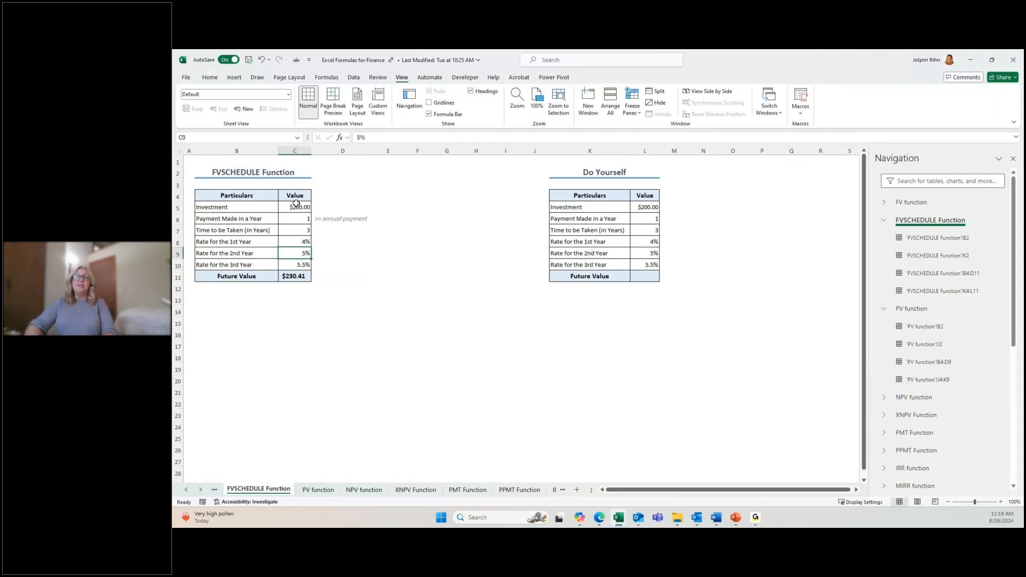
{"action": "left_click", "coordinate": [294, 277]}
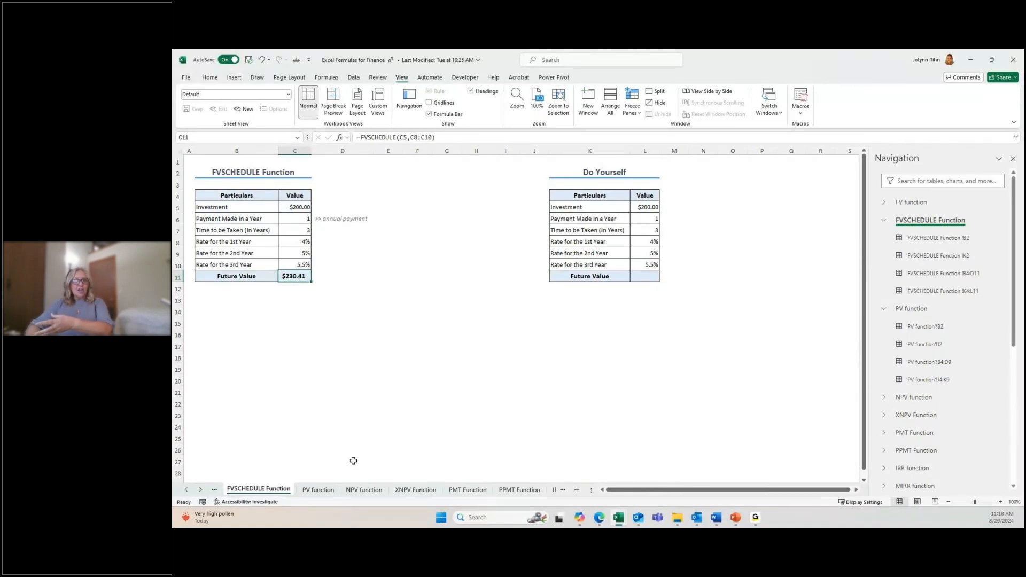
Inspect the Present Value formula on the PV sheet and the Net Present Value formula on XNPV, and view the PPMT sheet.
{"action": "left_click", "coordinate": [317, 489]}
{"action": "left_click", "coordinate": [303, 255]}
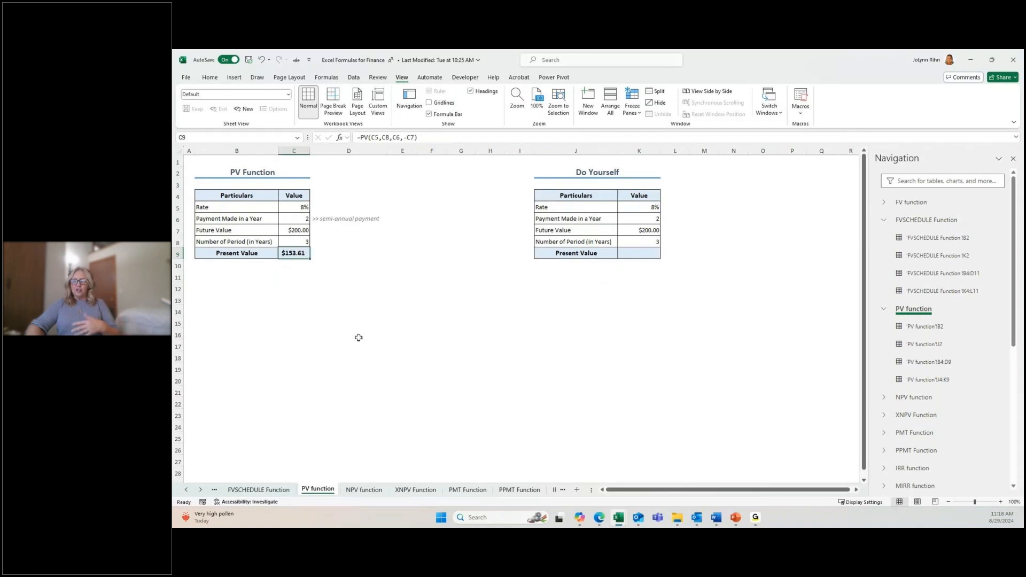
{"action": "left_click", "coordinate": [413, 491]}
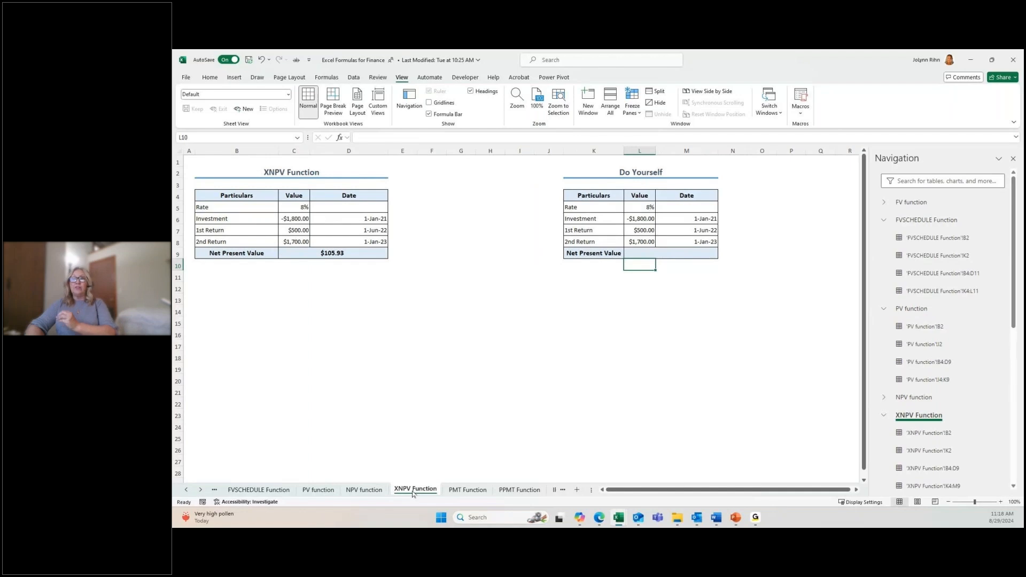
{"action": "left_click", "coordinate": [321, 257]}
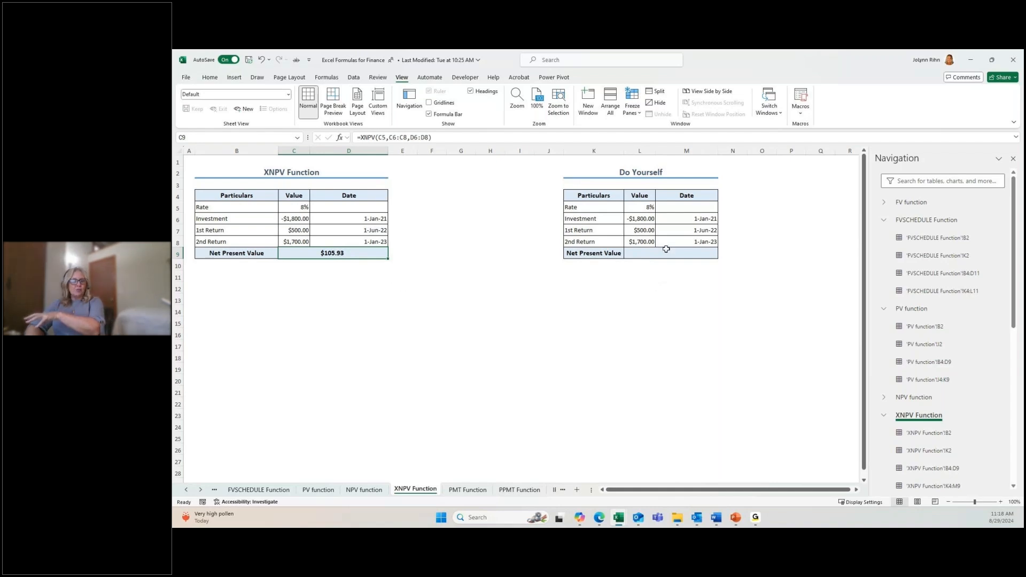
{"action": "left_click", "coordinate": [533, 495]}
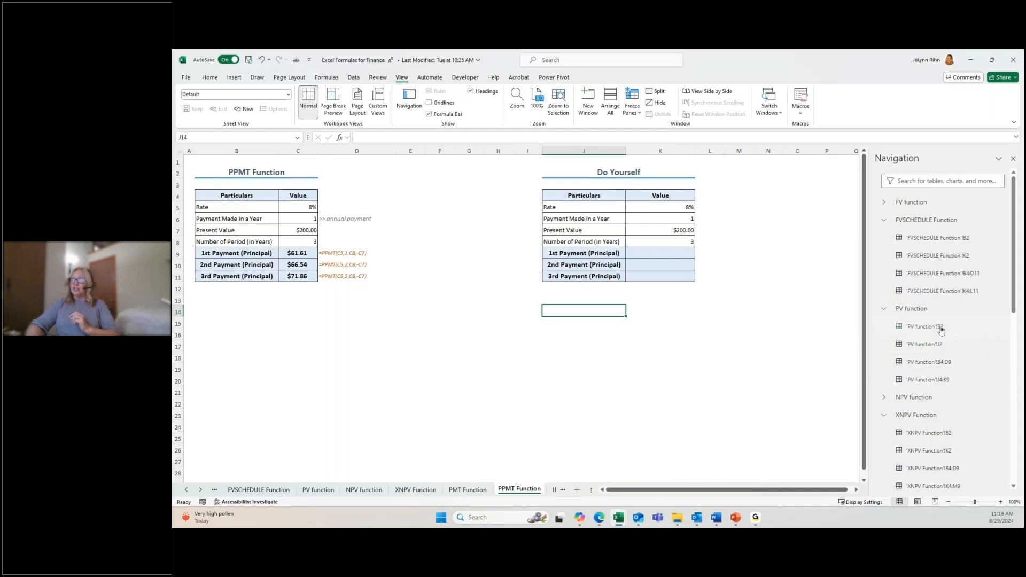
Minimize the finance formulas workbook and open the PMT sheet in the Excel for CFOs workbook.
{"action": "left_click", "coordinate": [970, 60]}
{"action": "left_click", "coordinate": [258, 231]}
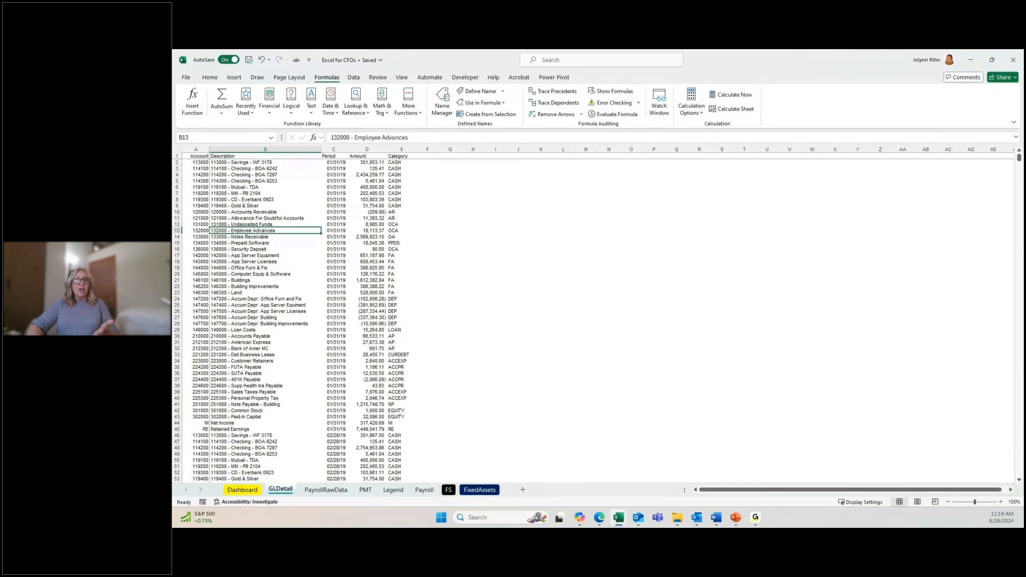
{"action": "key", "text": "alt+Tab"}
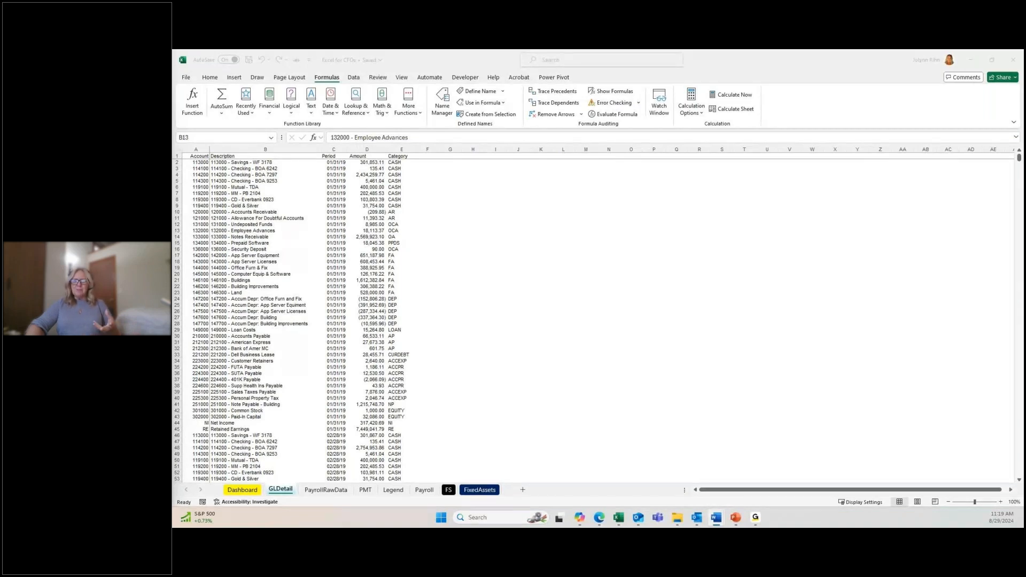
{"action": "left_click", "coordinate": [366, 492]}
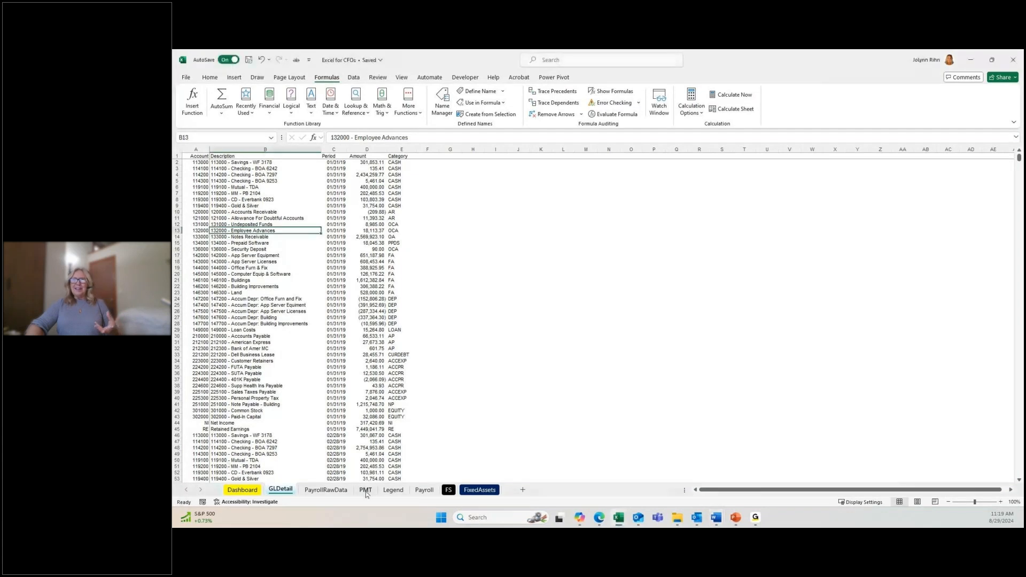
{"action": "left_click", "coordinate": [366, 490]}
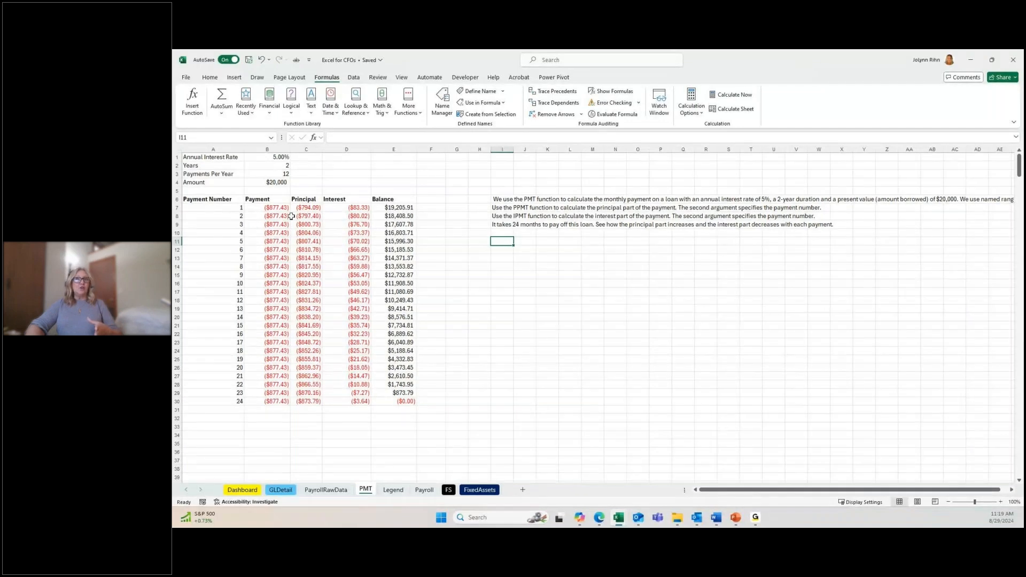
Check the names assigned to the annual interest rate, years, payments per year and amount input cells on the PMT sheet.
{"action": "left_click", "coordinate": [274, 160]}
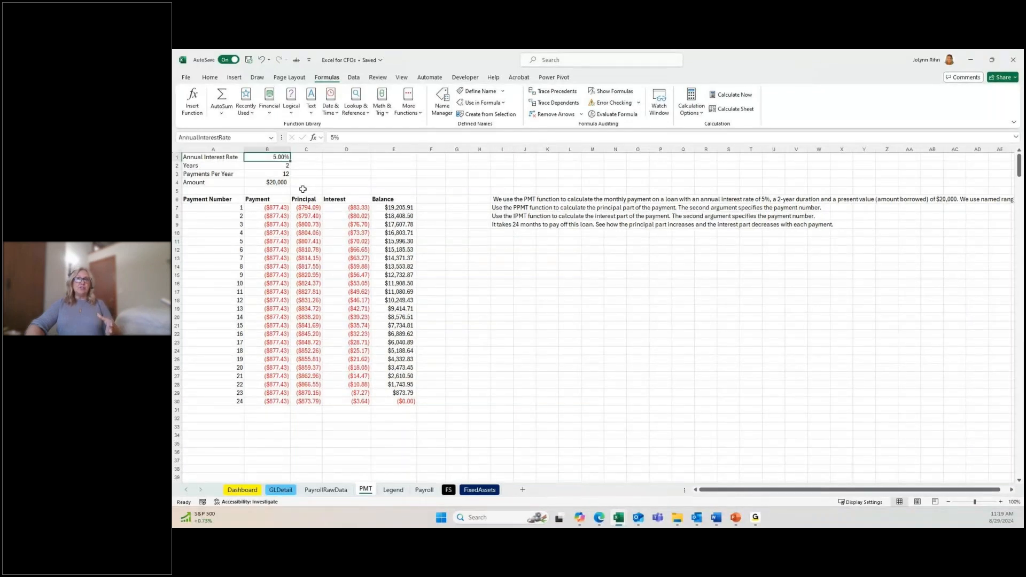
{"action": "left_click", "coordinate": [281, 165]}
{"action": "left_click", "coordinate": [281, 173]}
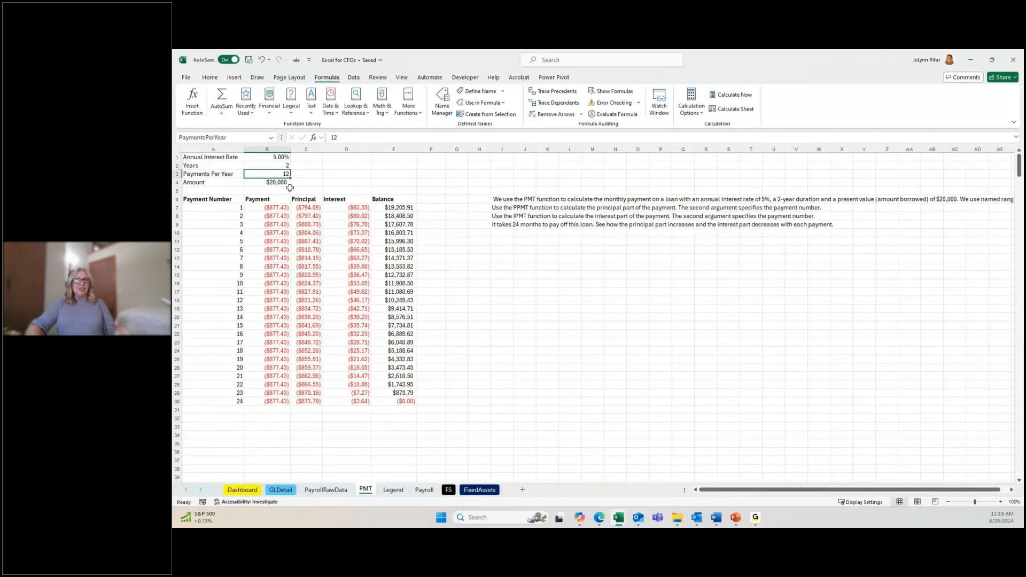
{"action": "left_click", "coordinate": [281, 183]}
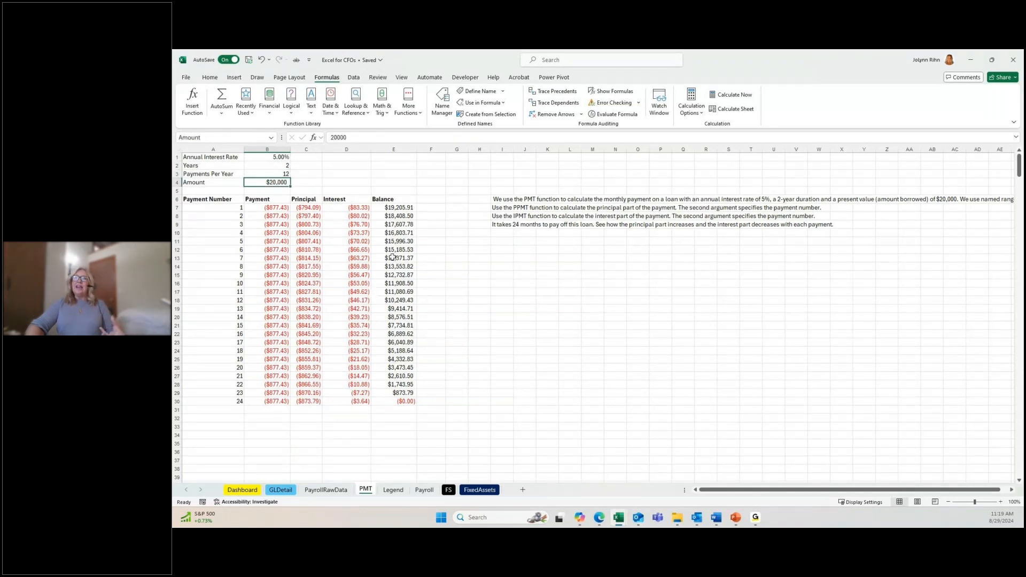
Read the PMT and PPMT explanation notes and inspect the formula behind the first loan payment.
{"action": "left_click", "coordinate": [501, 200]}
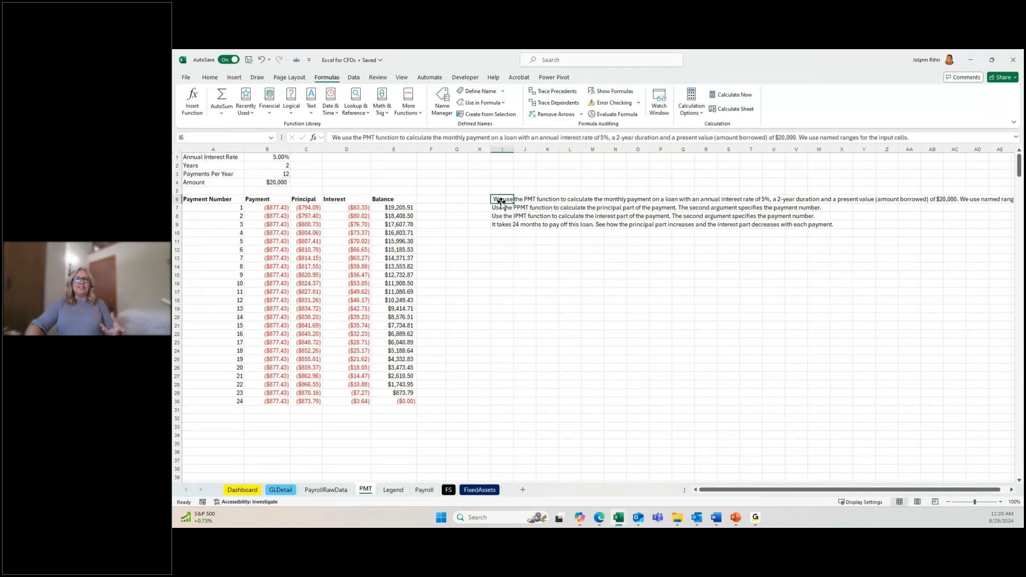
{"action": "left_click", "coordinate": [500, 208]}
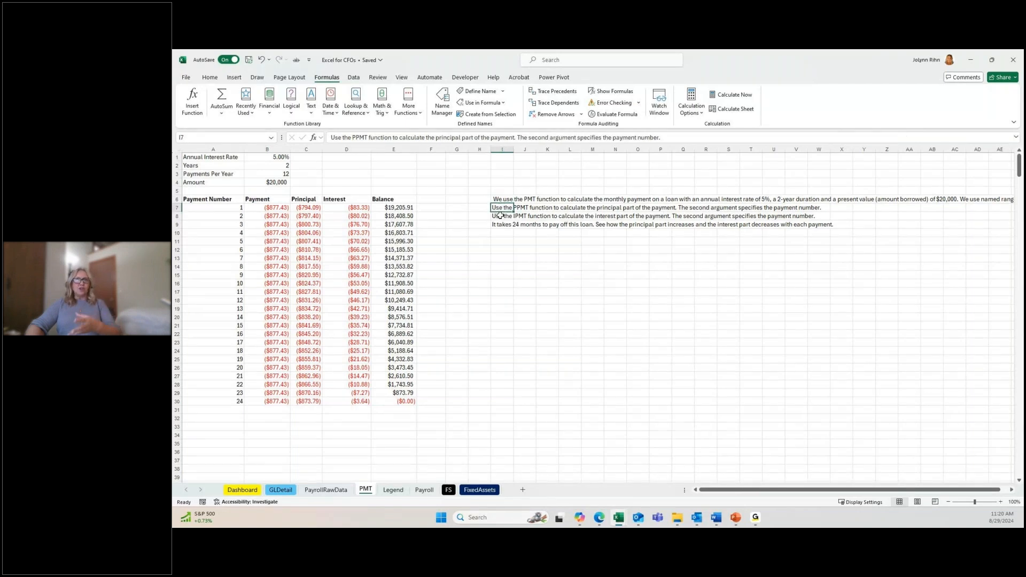
{"action": "left_click", "coordinate": [279, 208]}
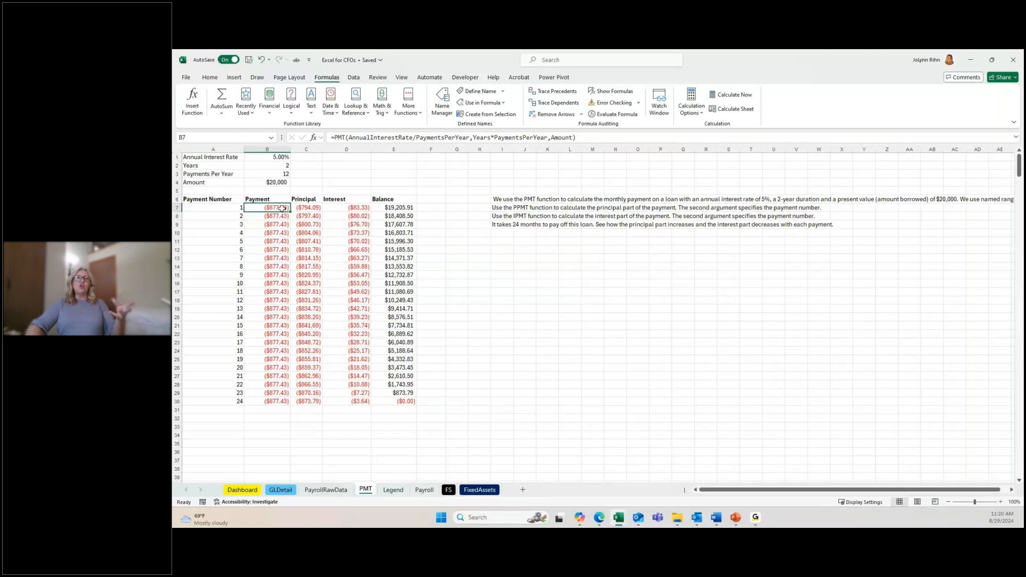
Inspect the first payment's PMT formula and its function arguments, checking the name assigned to the payments per year cell.
{"action": "key", "text": "Left"}
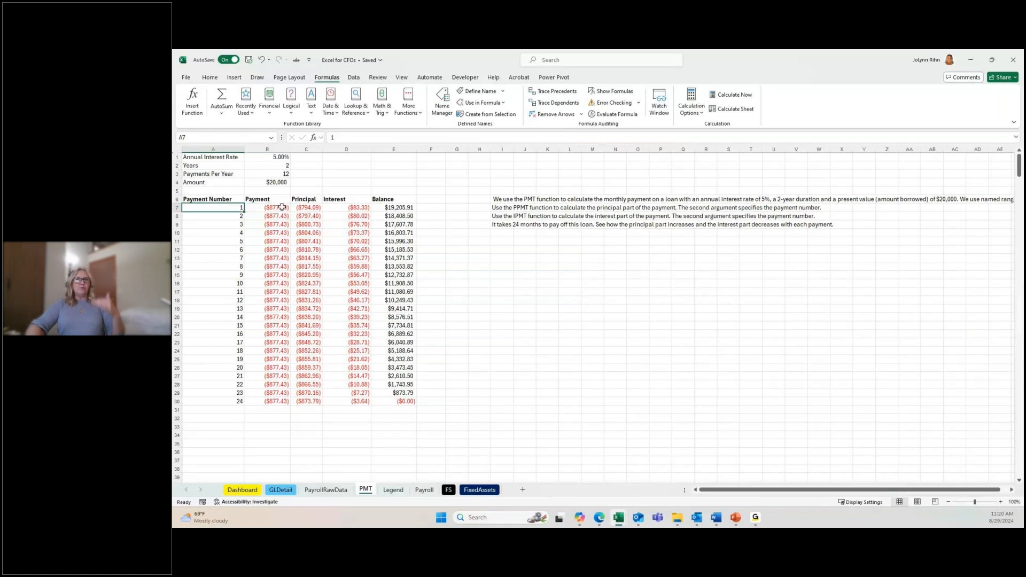
{"action": "key", "text": "Right"}
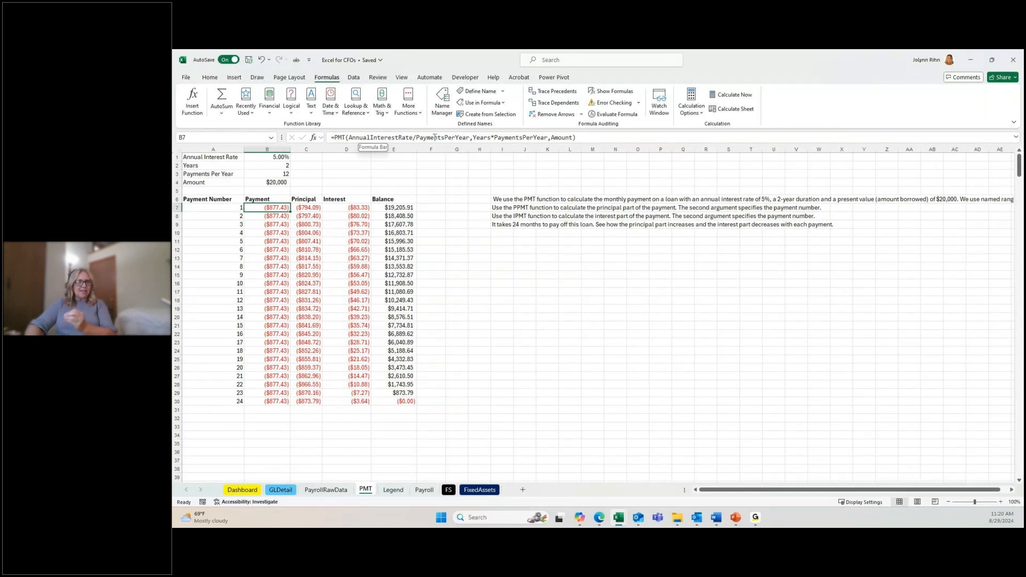
{"action": "left_click", "coordinate": [283, 174]}
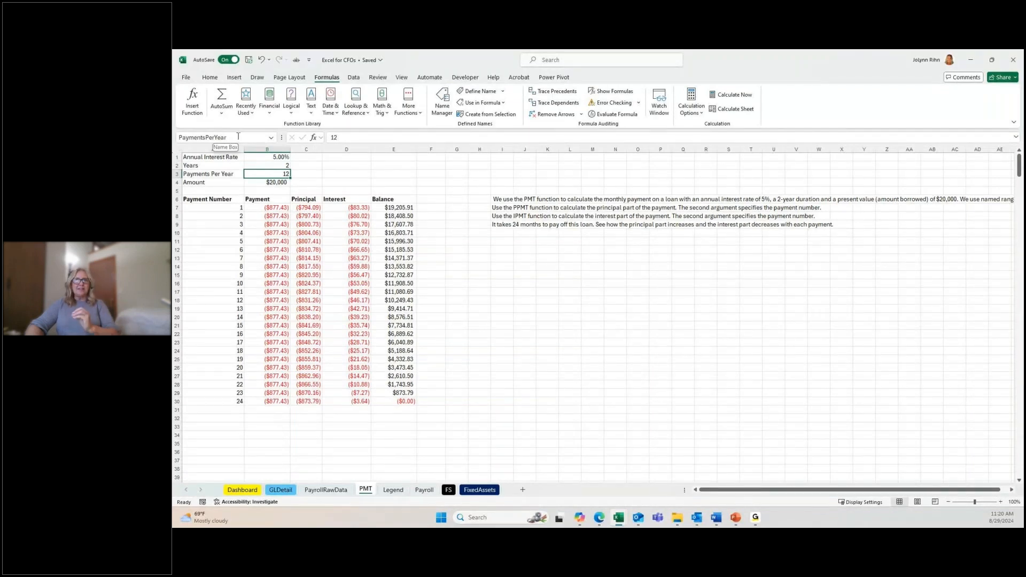
{"action": "left_click", "coordinate": [281, 208]}
{"action": "double_click", "coordinate": [281, 208]}
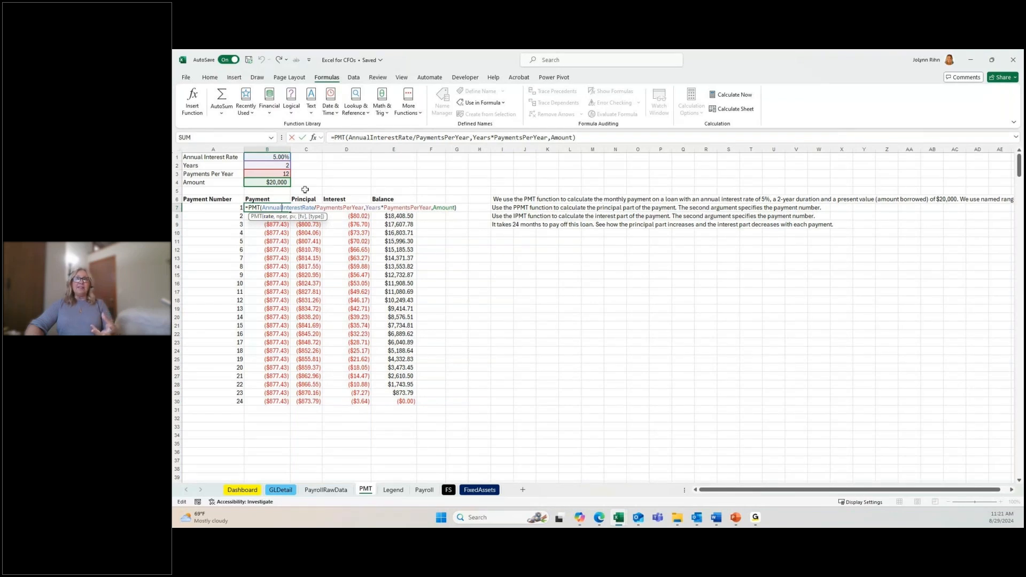
{"action": "left_click", "coordinate": [314, 140]}
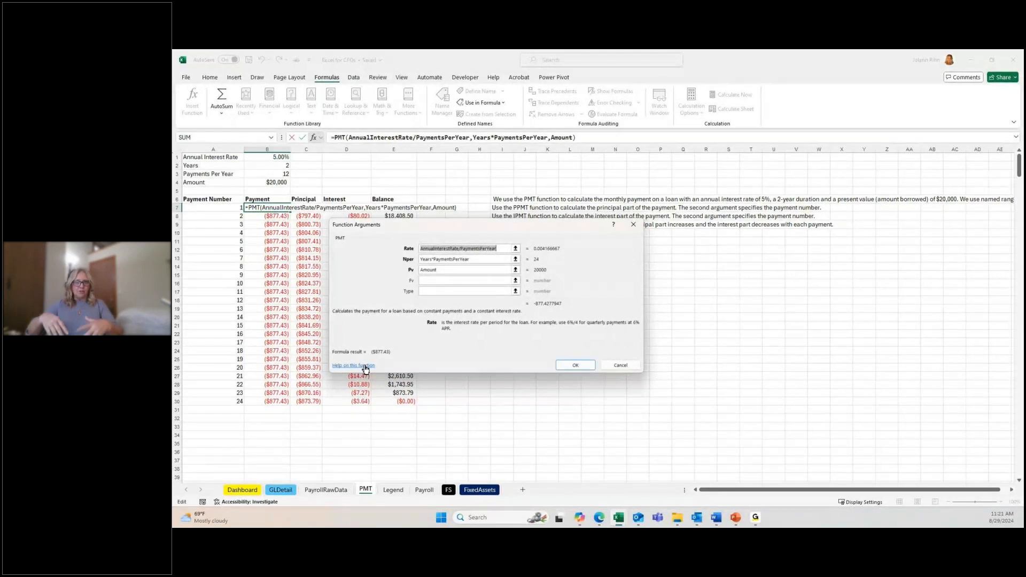
{"action": "left_click", "coordinate": [620, 365]}
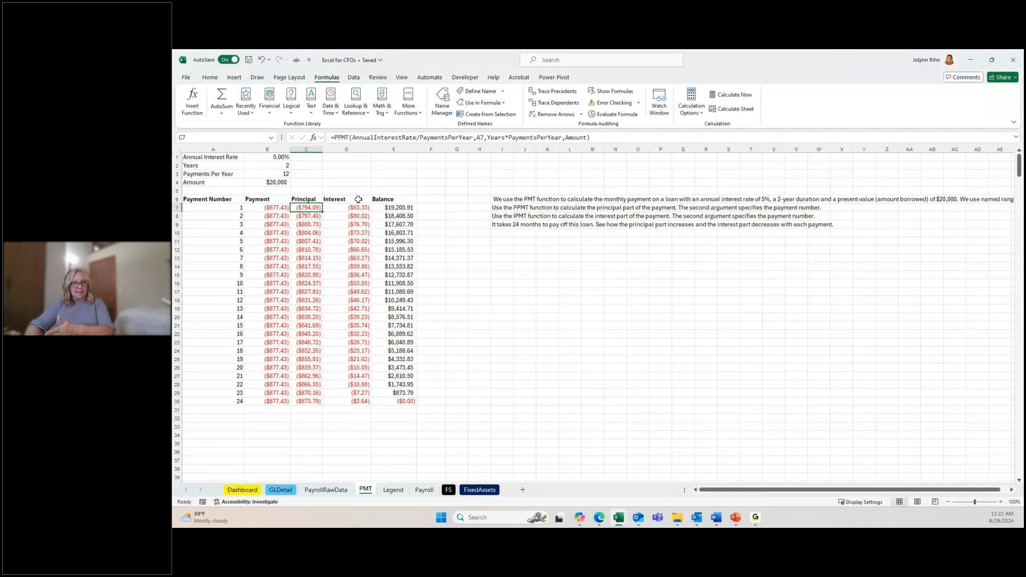
Read the PPMT note and inspect the first interest formula and the first two balance formulas in the loan schedule.
{"action": "left_click", "coordinate": [508, 209]}
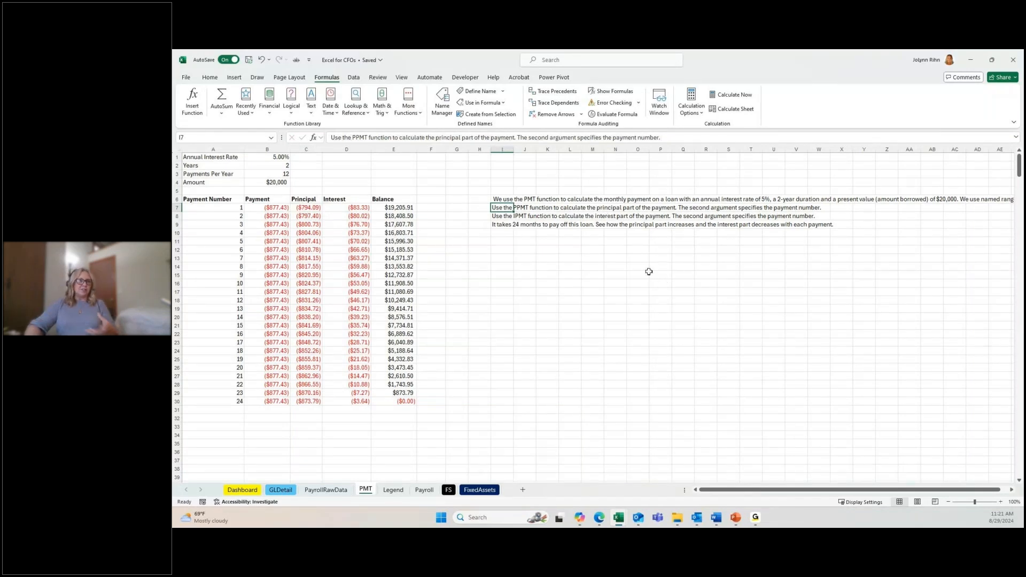
{"action": "left_click", "coordinate": [364, 211]}
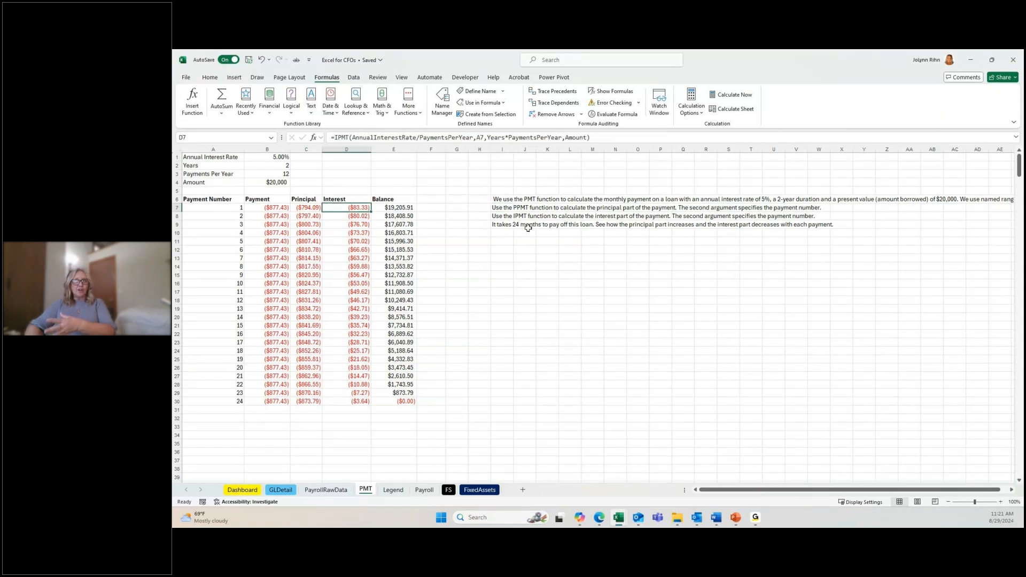
{"action": "left_click", "coordinate": [397, 208]}
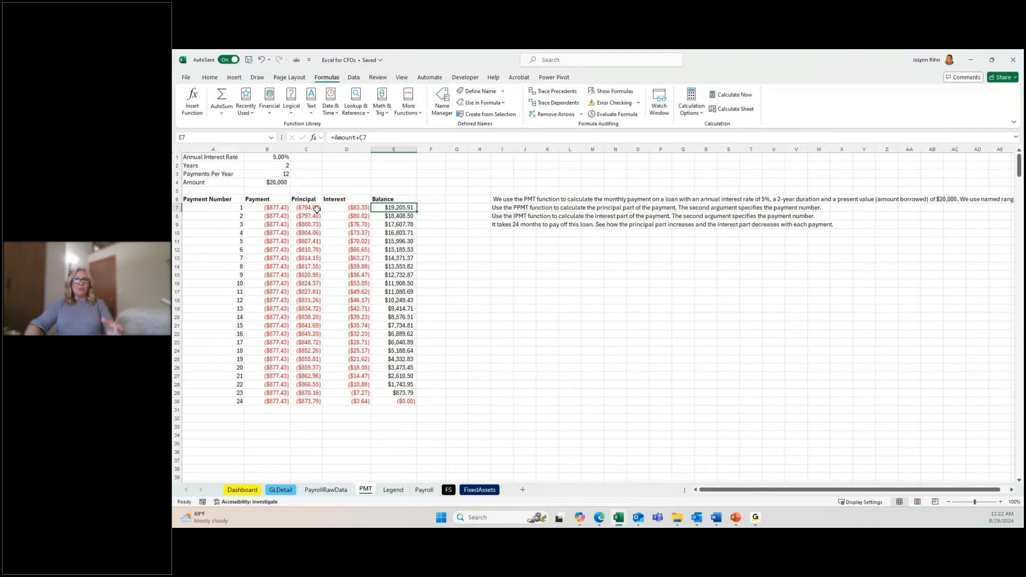
{"action": "left_click", "coordinate": [401, 217]}
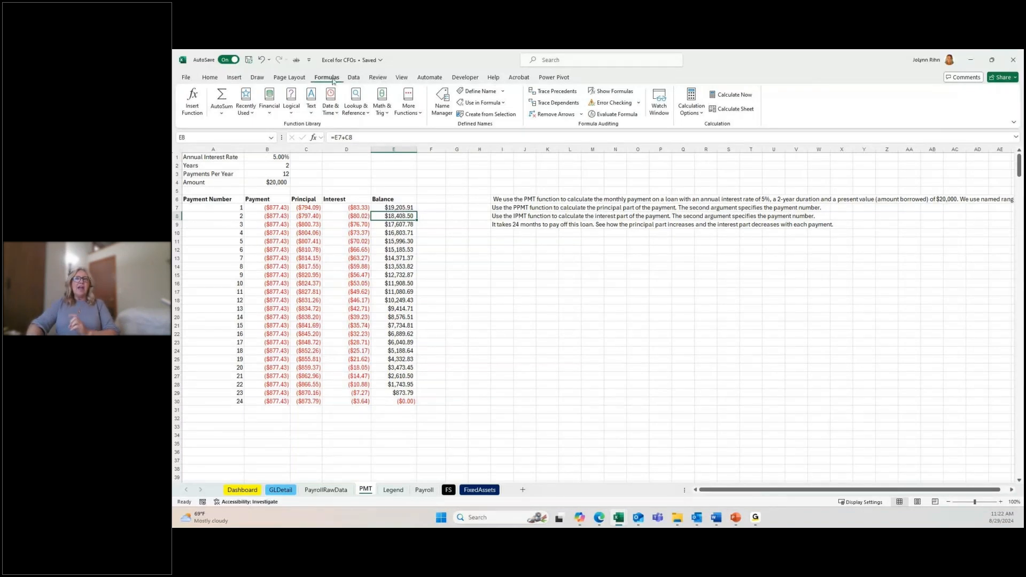
Browse the list of financial functions and view the arguments of MDURATION without inserting it.
{"action": "left_click", "coordinate": [270, 102]}
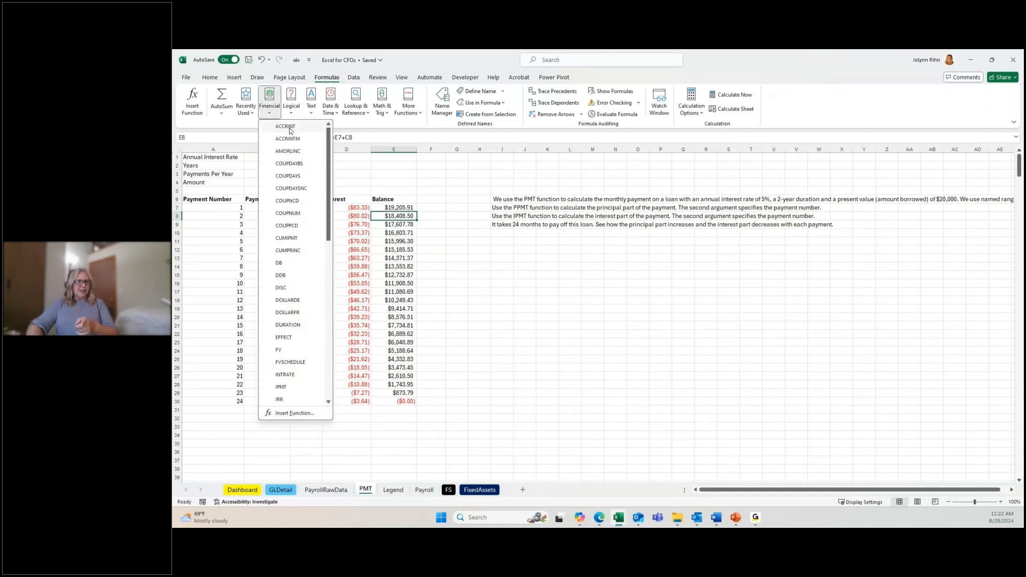
{"action": "scroll", "coordinate": [289, 320], "scroll_direction": "down", "scroll_amount": 3}
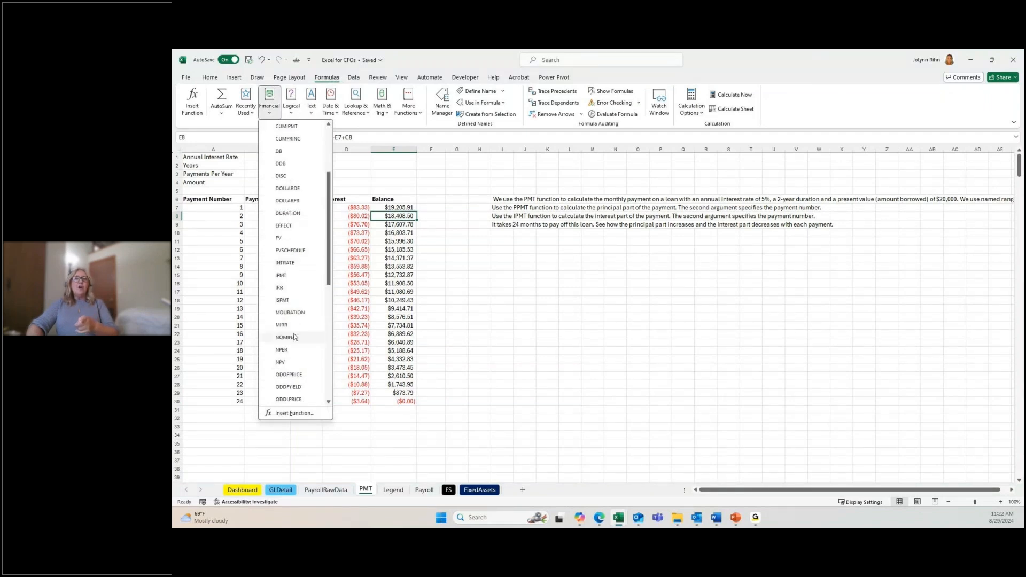
{"action": "left_click", "coordinate": [289, 313]}
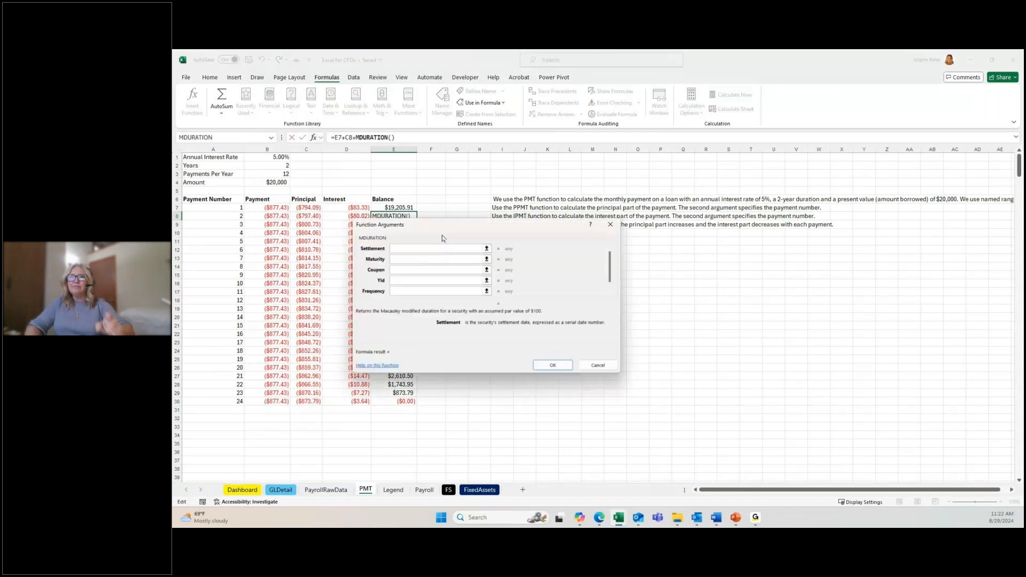
{"action": "key", "text": "Escape"}
{"action": "left_click", "coordinate": [270, 106]}
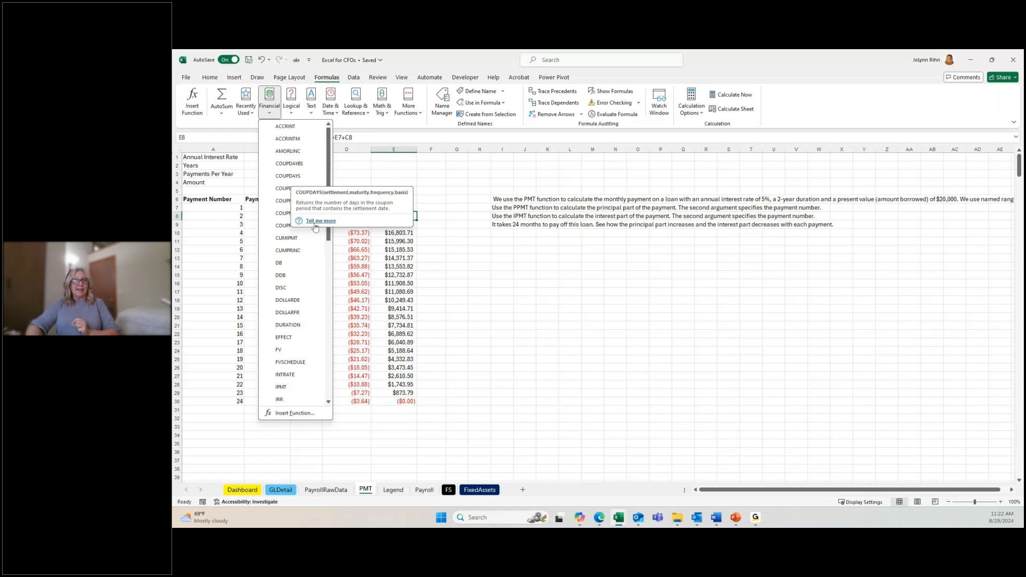
{"action": "left_click_drag", "start_coordinate": [329, 229], "coordinate": [337, 325]}
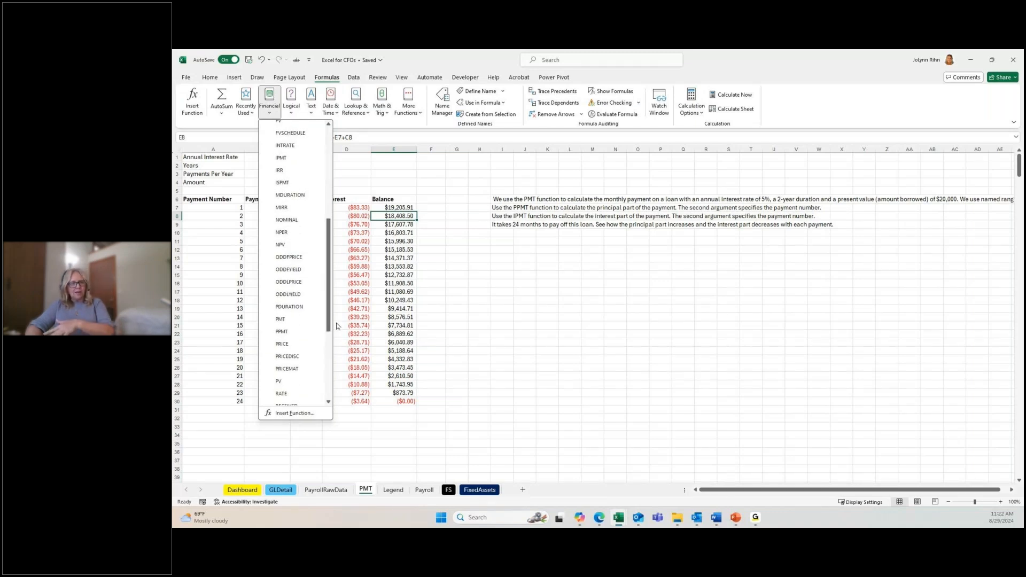
{"action": "left_click", "coordinate": [486, 277]}
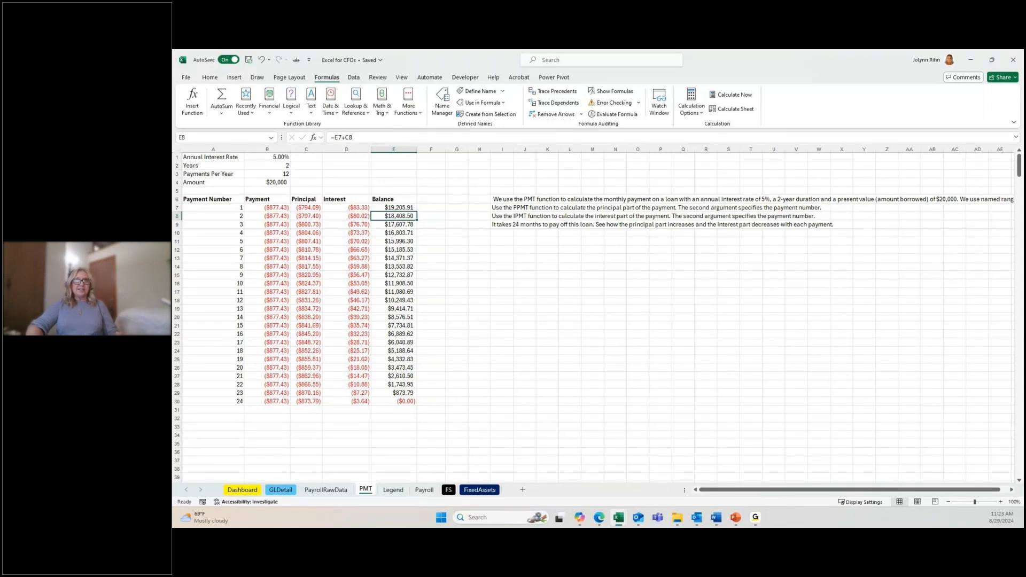
Convert the data on the GLDetail sheet into a table with headers.
{"action": "left_click", "coordinate": [281, 490]}
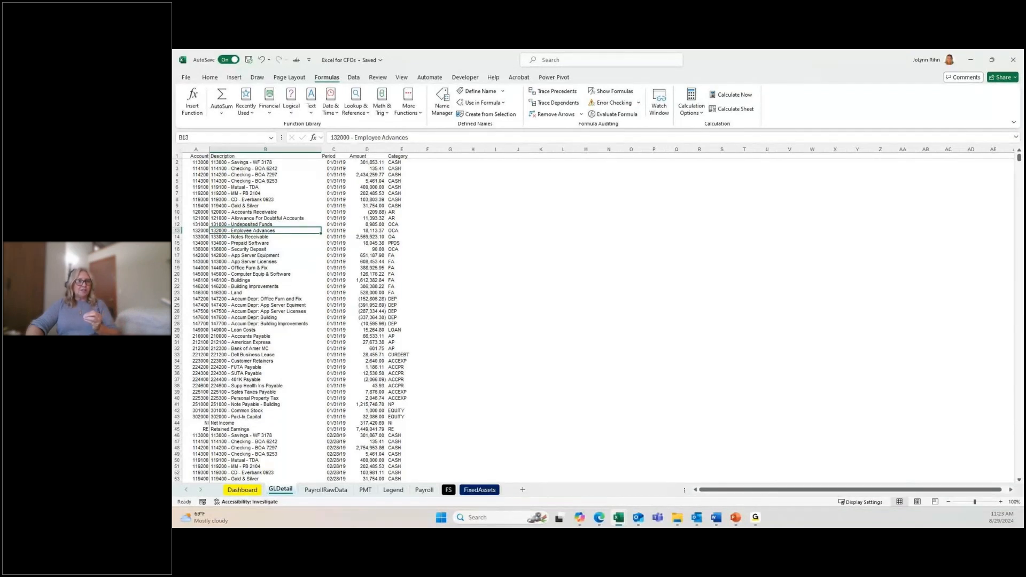
{"action": "left_click", "coordinate": [238, 79]}
{"action": "left_click", "coordinate": [257, 113]}
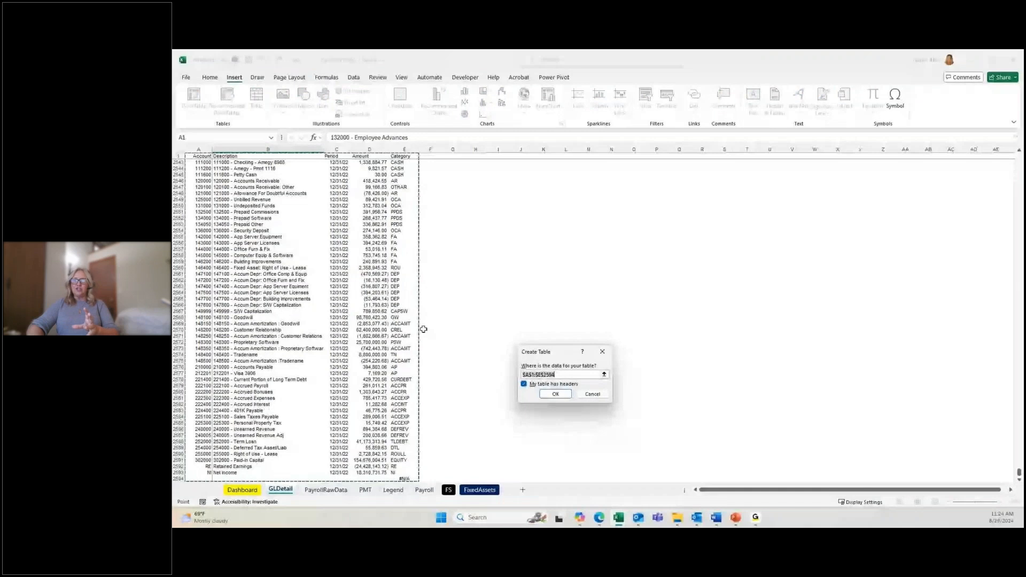
{"action": "left_click", "coordinate": [557, 395]}
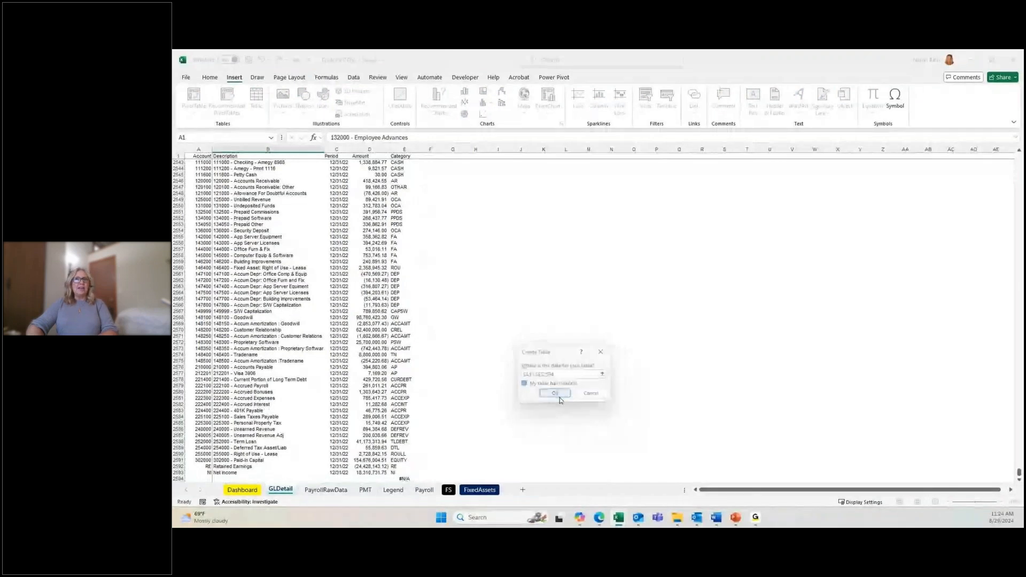
Apply a table style with a dark green header and grey banded rows to the GLDetail table.
{"action": "left_click", "coordinate": [293, 242]}
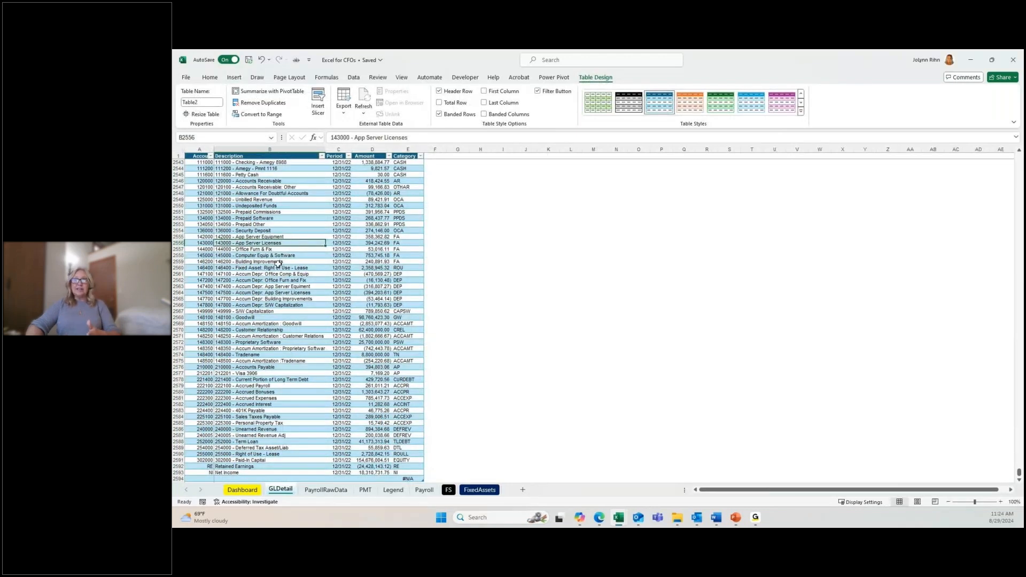
{"action": "left_click", "coordinate": [801, 113]}
{"action": "left_click", "coordinate": [693, 277]}
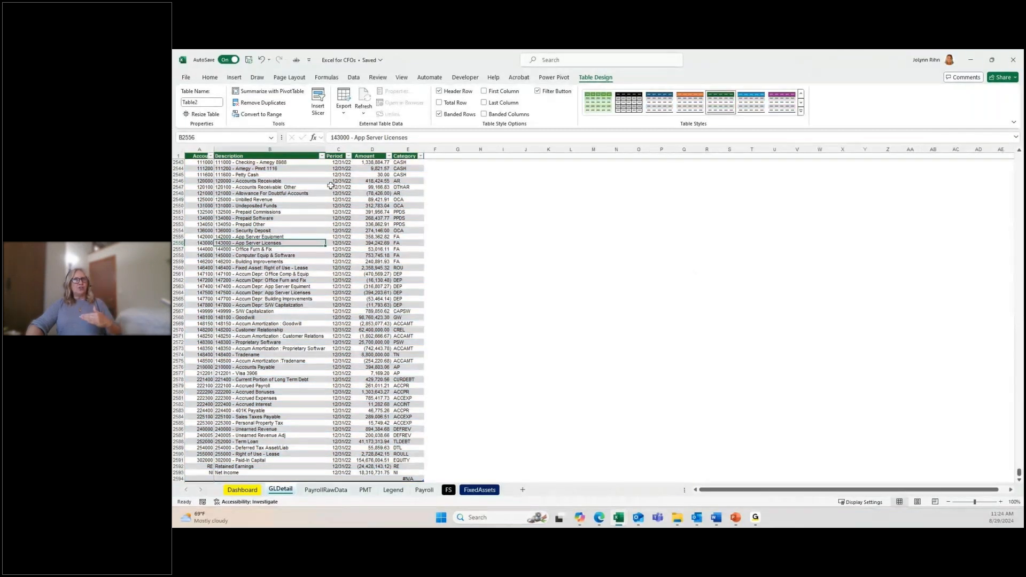
Check that the GLDetail table's headers stay in view across its rows and view the Description column's sort and filter options.
{"action": "scroll", "coordinate": [331, 185], "scroll_direction": "up", "scroll_amount": 9}
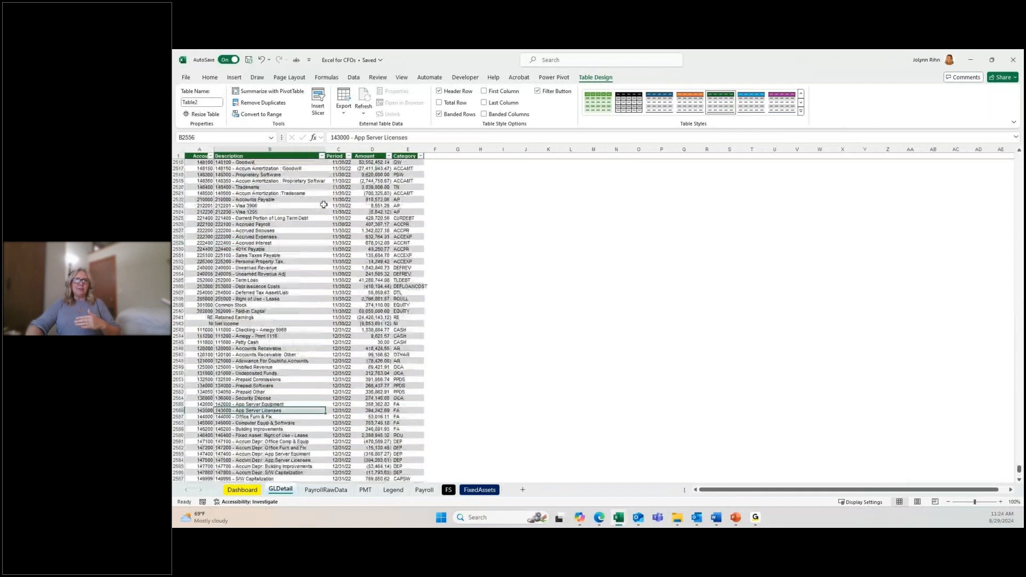
{"action": "scroll", "coordinate": [323, 204], "scroll_direction": "up", "scroll_amount": 4}
{"action": "scroll", "coordinate": [323, 204], "scroll_direction": "up", "scroll_amount": 9}
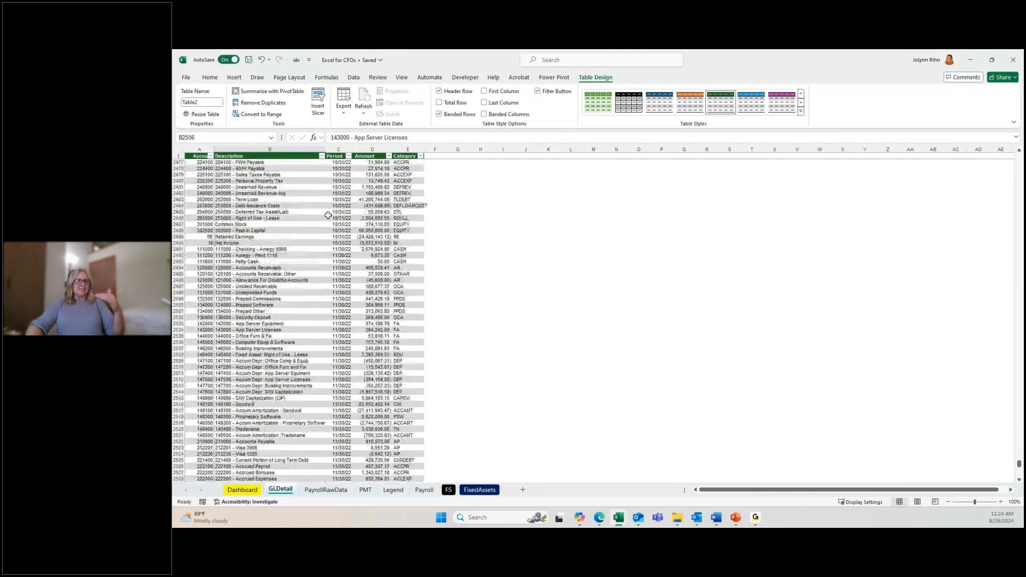
{"action": "scroll", "coordinate": [328, 217], "scroll_direction": "down", "scroll_amount": 2}
{"action": "scroll", "coordinate": [328, 217], "scroll_direction": "up", "scroll_amount": 11}
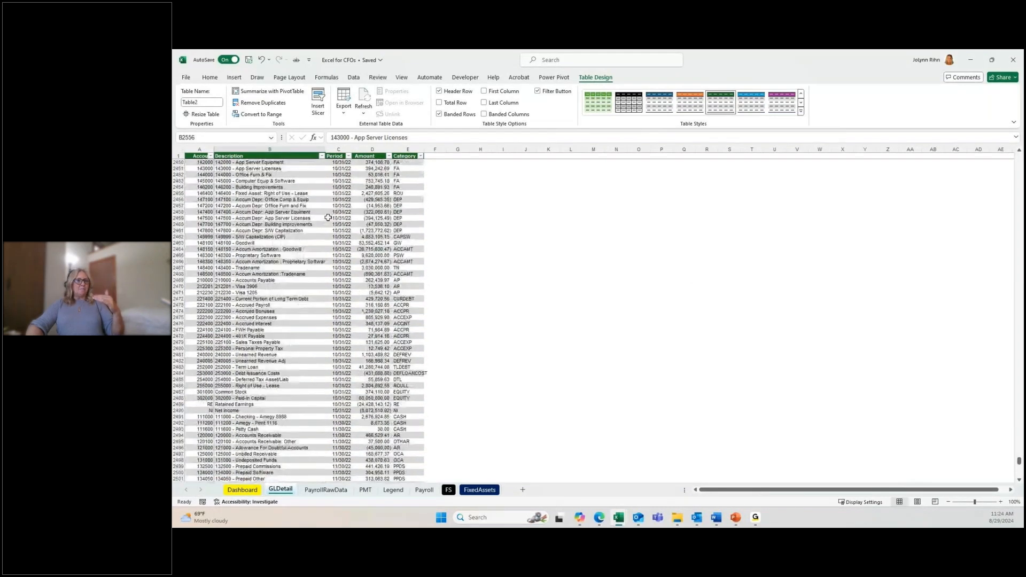
{"action": "scroll", "coordinate": [328, 217], "scroll_direction": "up", "scroll_amount": 6}
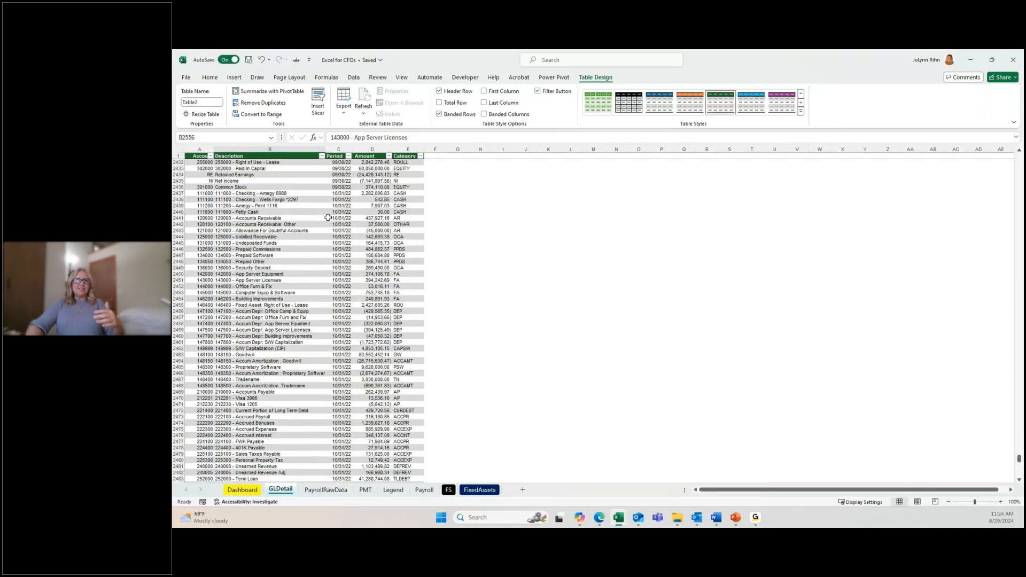
{"action": "scroll", "coordinate": [328, 217], "scroll_direction": "up", "scroll_amount": 20}
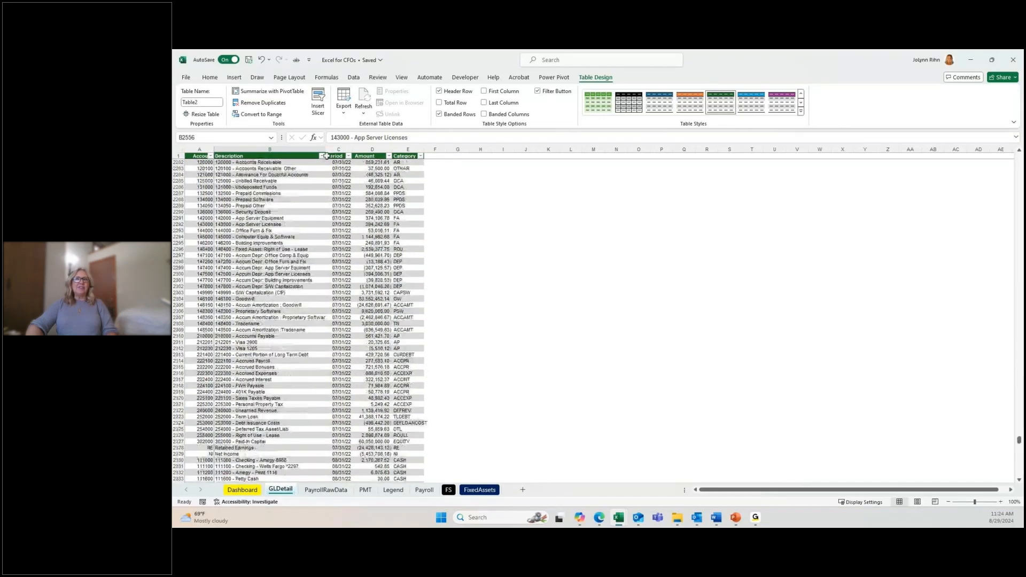
{"action": "left_click", "coordinate": [322, 156]}
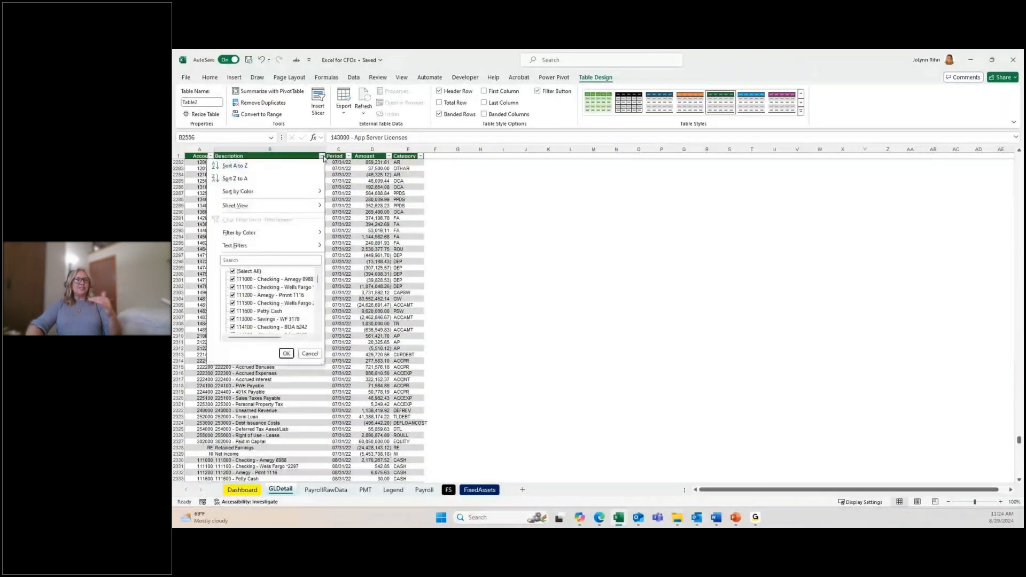
{"action": "key", "text": "Escape"}
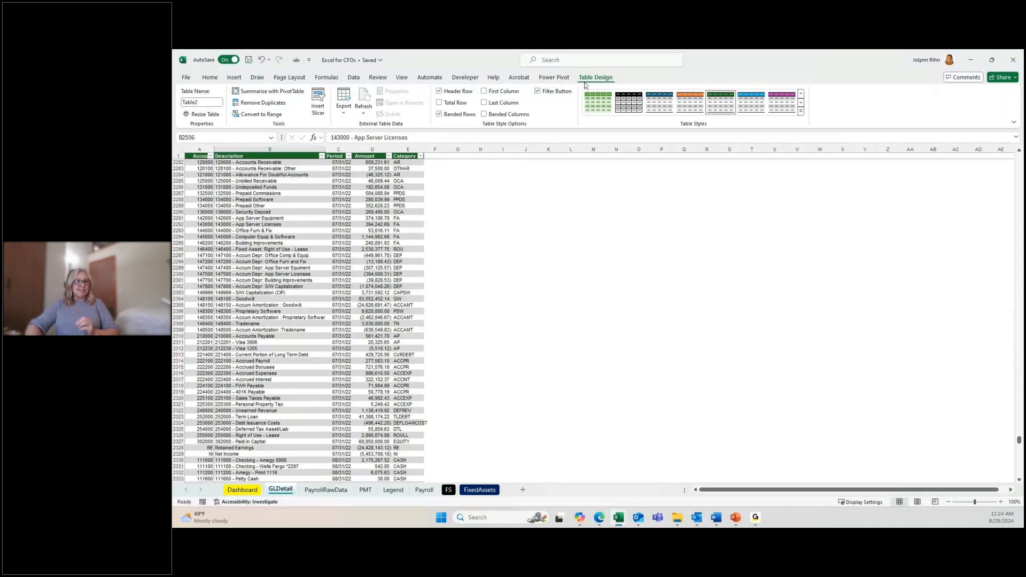
Rename the table on the GLDetail sheet as GLDetails.
{"action": "left_click", "coordinate": [201, 105]}
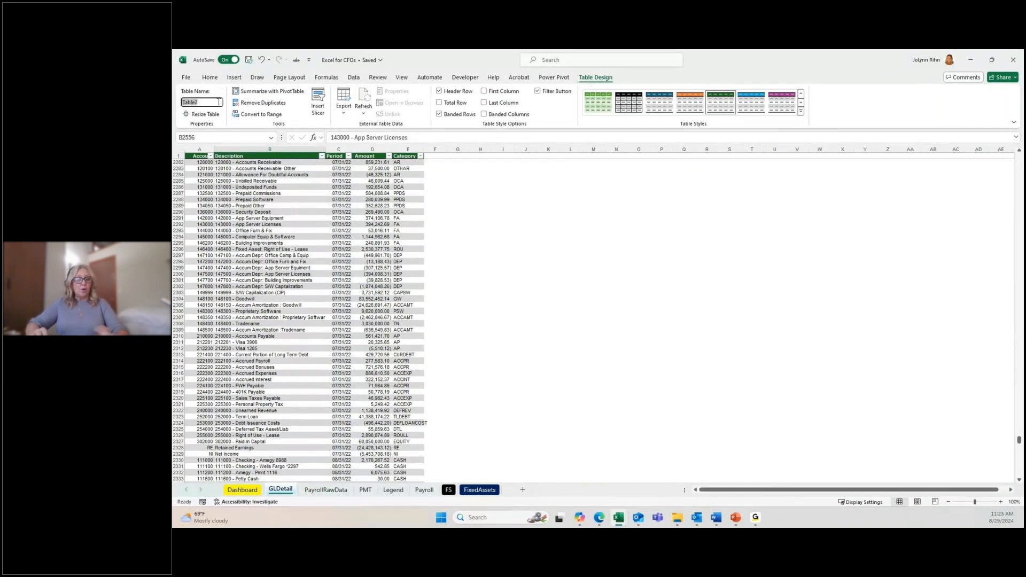
{"action": "type", "text": "GLD"}
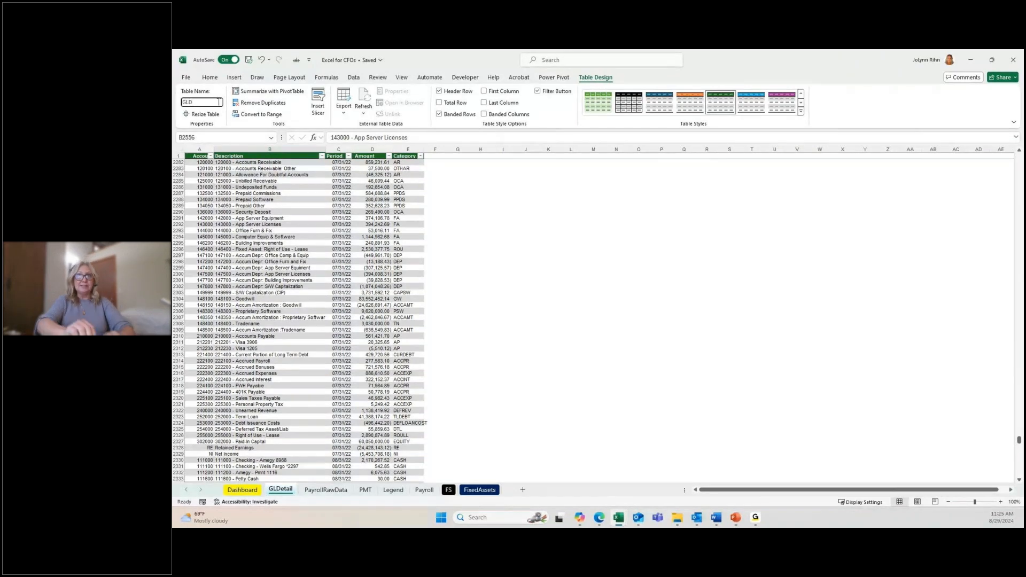
{"action": "type", "text": "etails"}
{"action": "key", "text": "Return"}
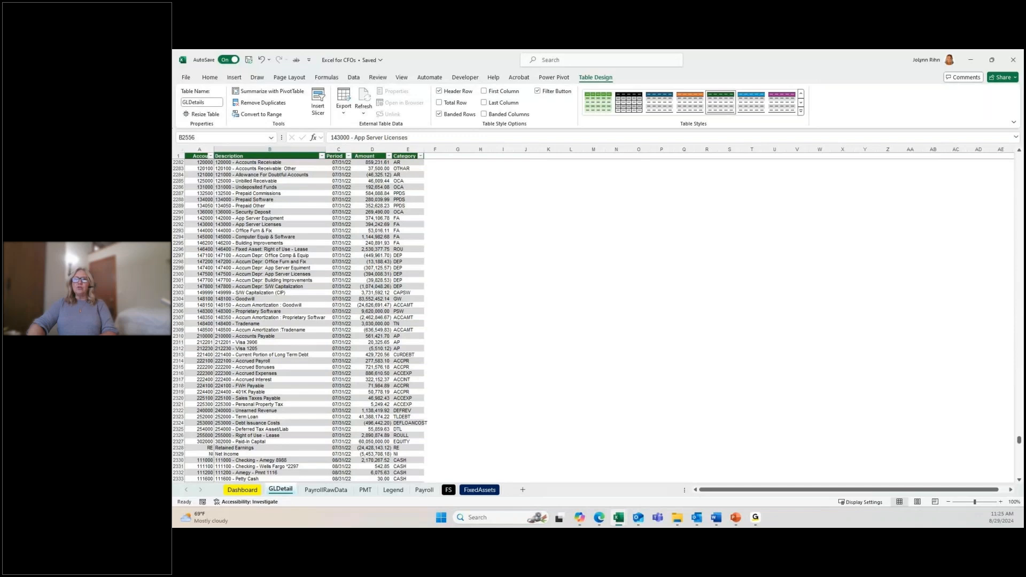
On the PayrollRawData sheet, total Gross Wages K10:K59 in cell L1 with a SUBTOTAL formula using function 9 (SUM).
{"action": "left_click", "coordinate": [319, 490]}
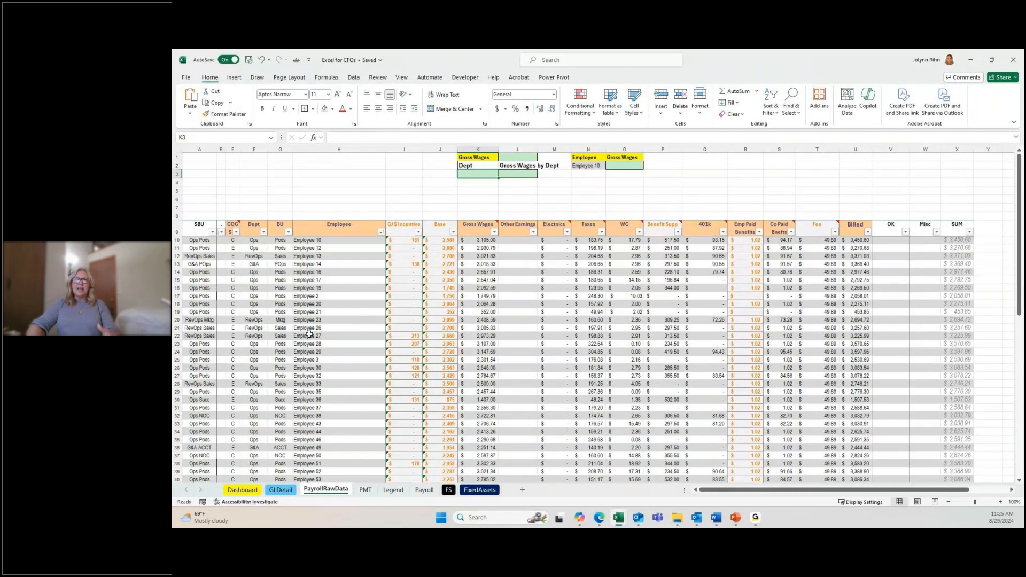
{"action": "left_click", "coordinate": [351, 243]}
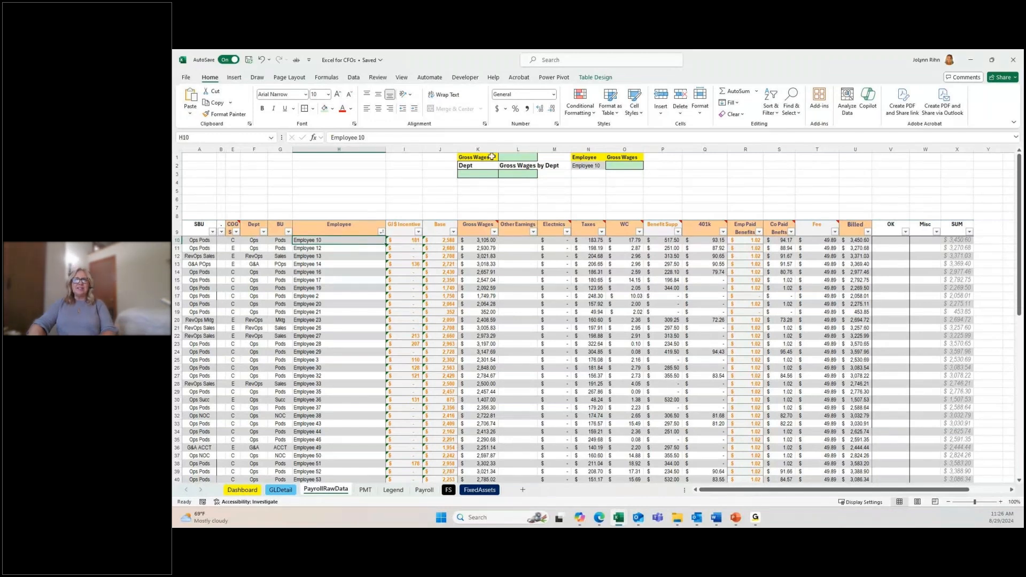
{"action": "left_click", "coordinate": [517, 156]}
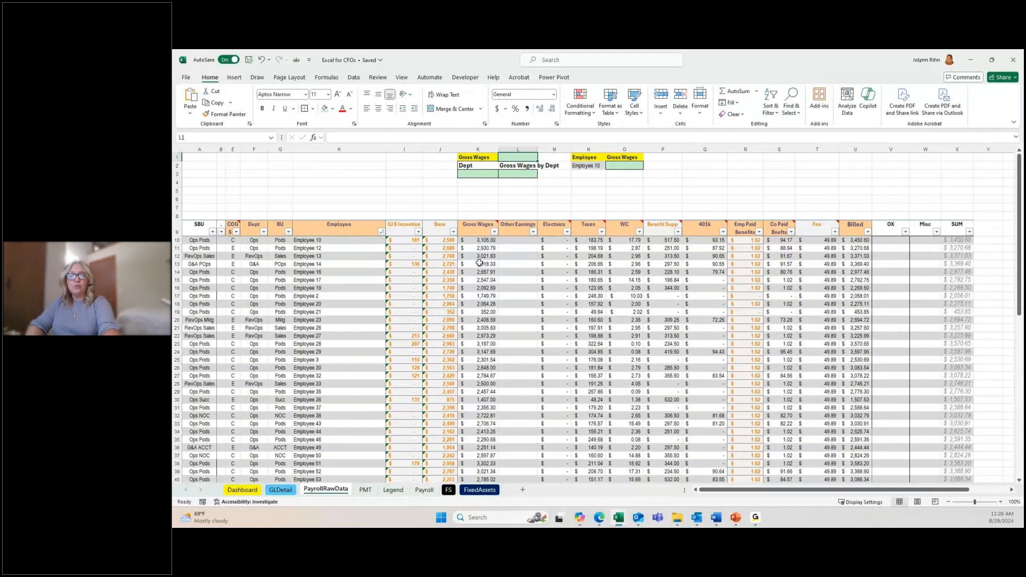
{"action": "type", "text": "=su"}
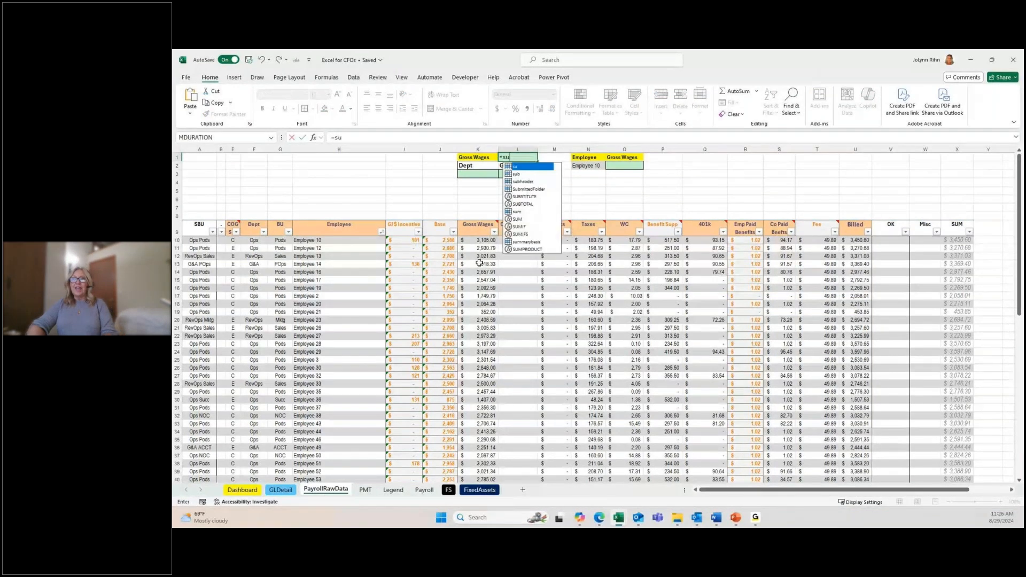
{"action": "double_click", "coordinate": [523, 204]}
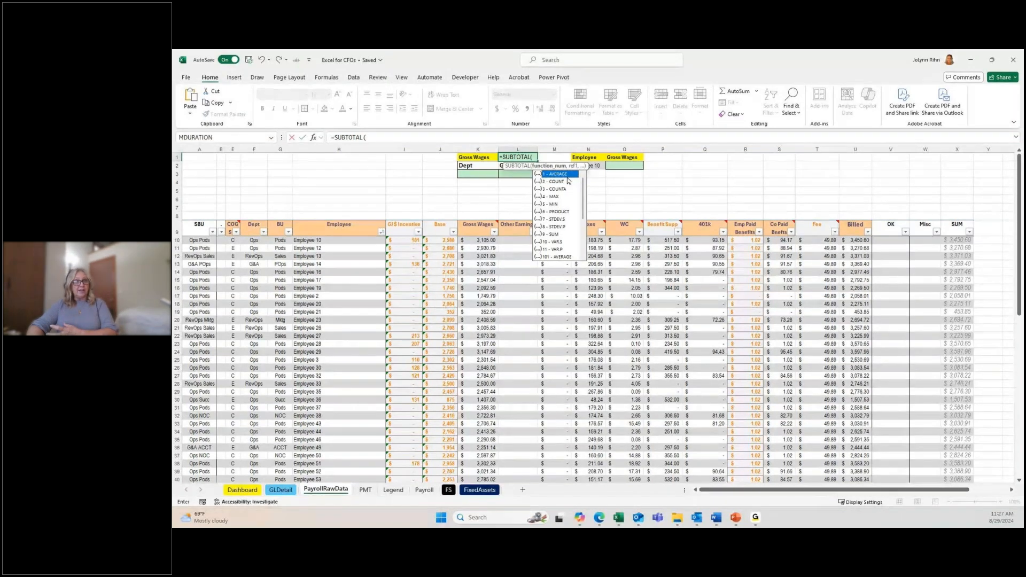
{"action": "double_click", "coordinate": [550, 235]}
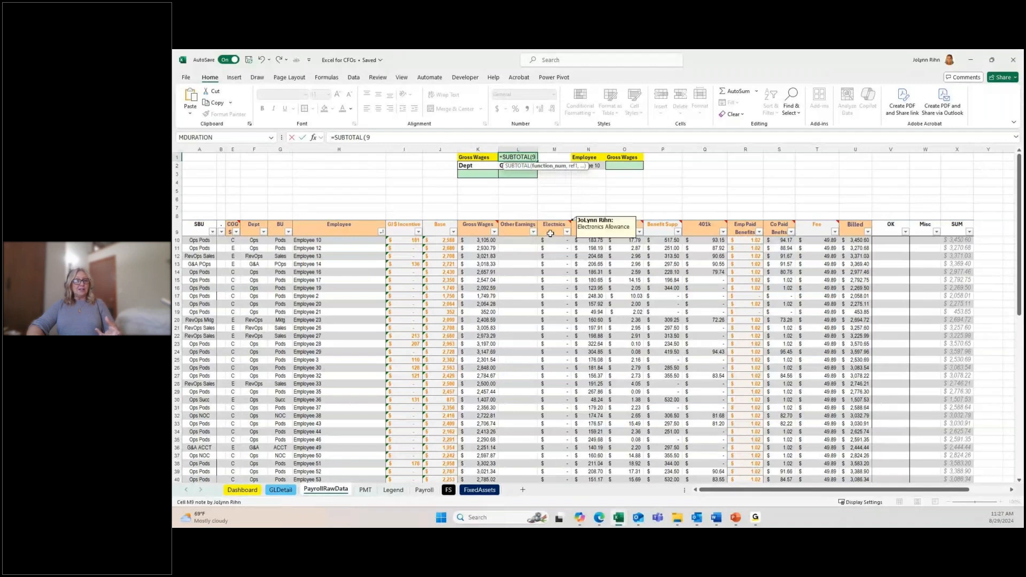
{"action": "type", "text": ","}
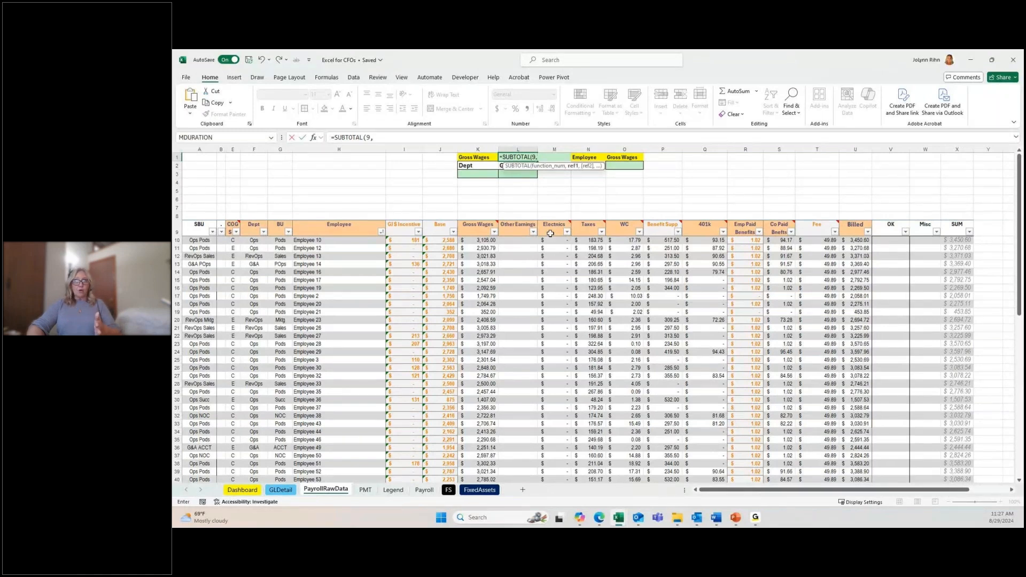
{"action": "left_click", "coordinate": [472, 241]}
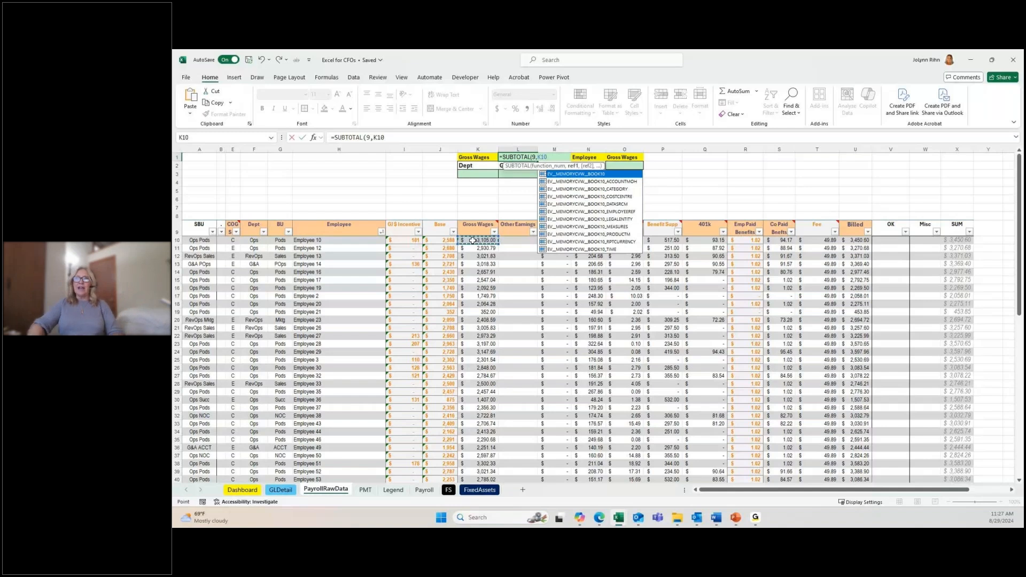
{"action": "key", "text": "ctrl+shift+Down"}
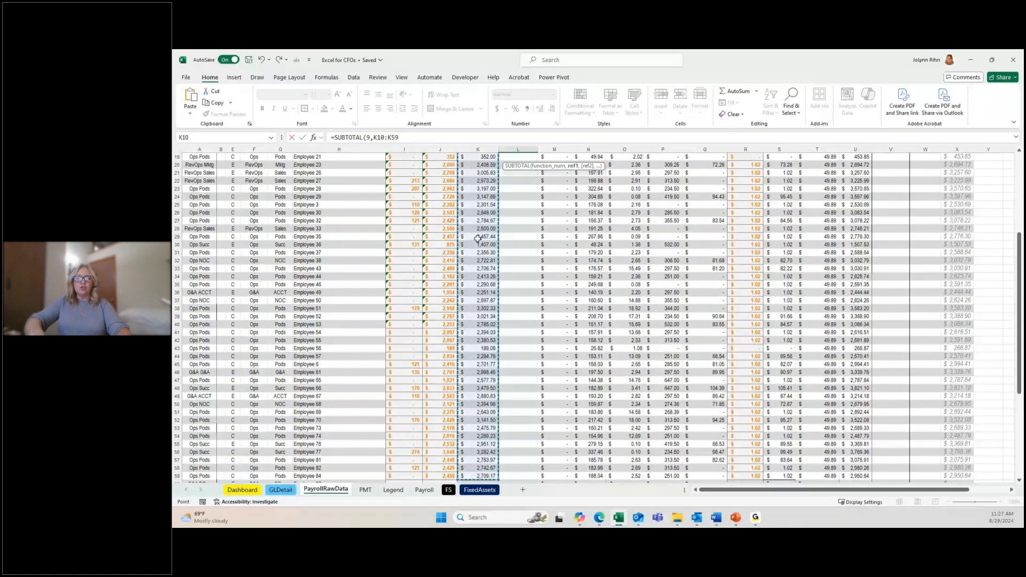
{"action": "key", "text": "ctrl+Return"}
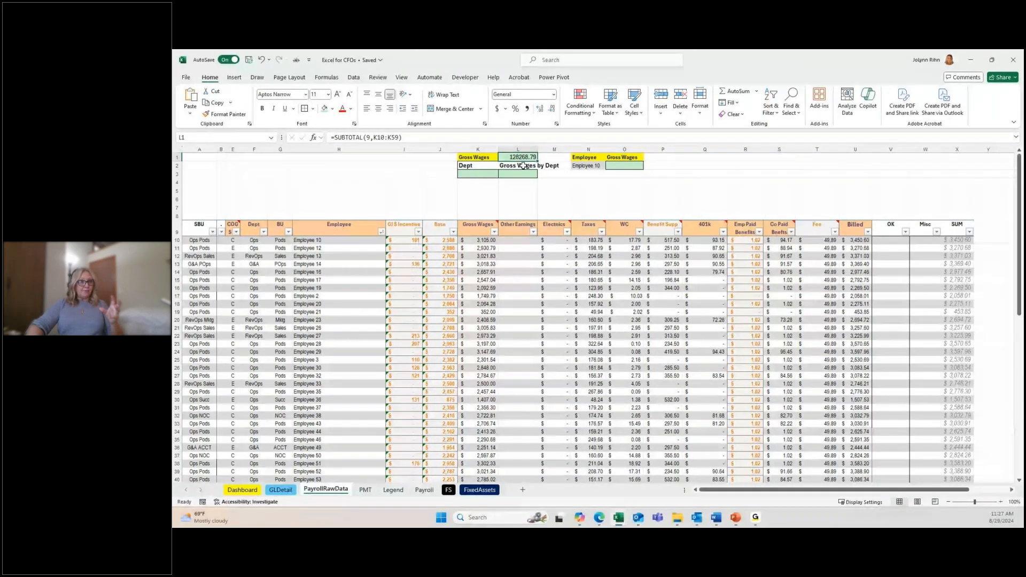
{"action": "left_click", "coordinate": [478, 255]}
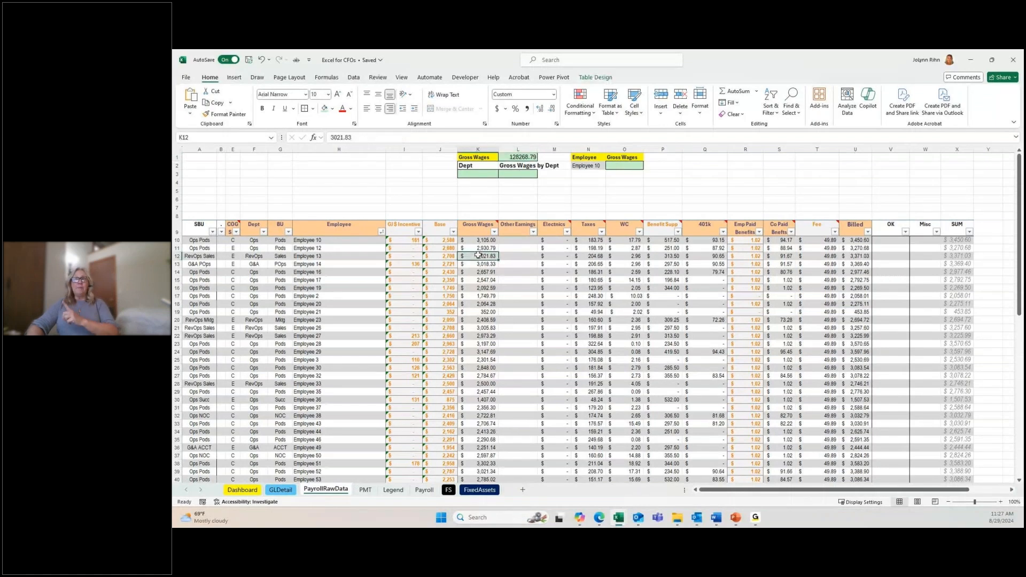
Add list validation to the Dept cell K3, sourced from A4:A6 on the Legend sheet, and choose RevOps from it.
{"action": "left_click", "coordinate": [488, 176]}
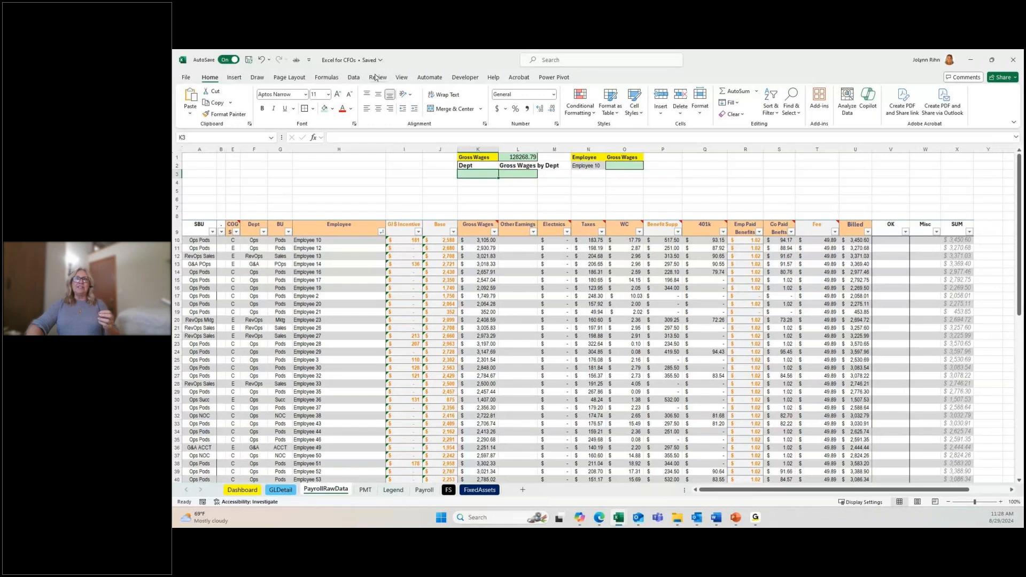
{"action": "left_click", "coordinate": [354, 77]}
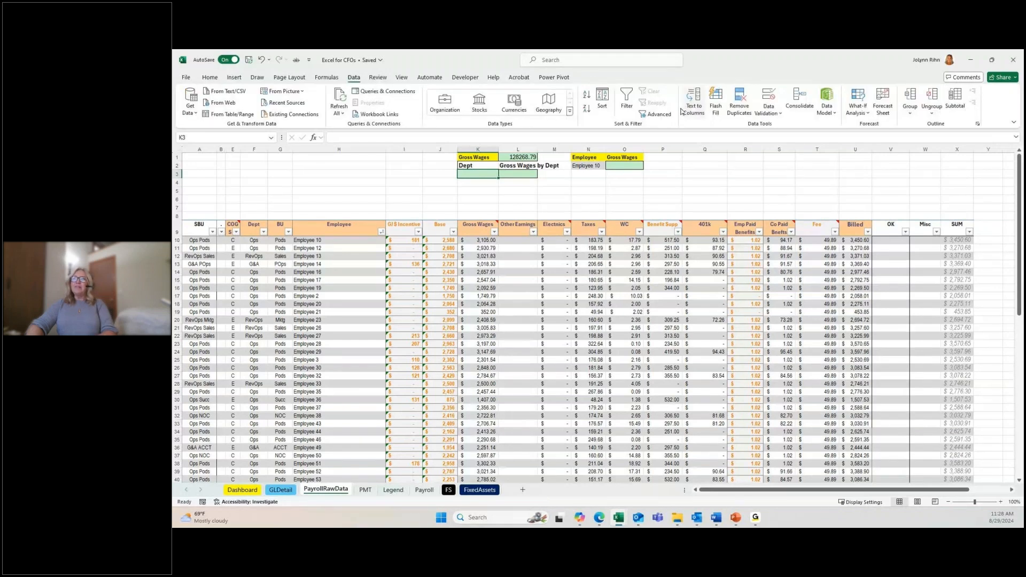
{"action": "left_click", "coordinate": [771, 102]}
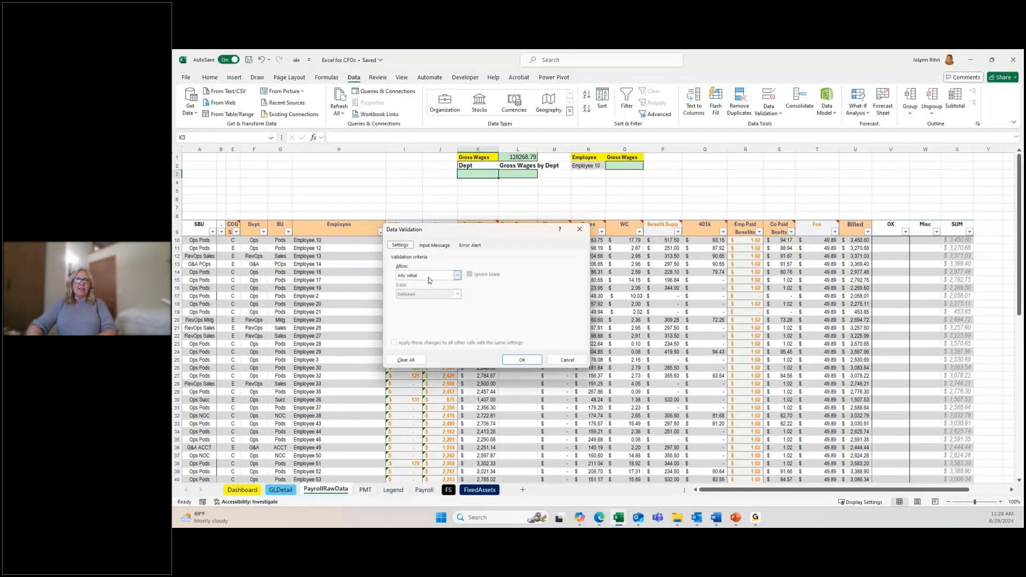
{"action": "left_click", "coordinate": [428, 280]}
{"action": "left_click", "coordinate": [421, 302]}
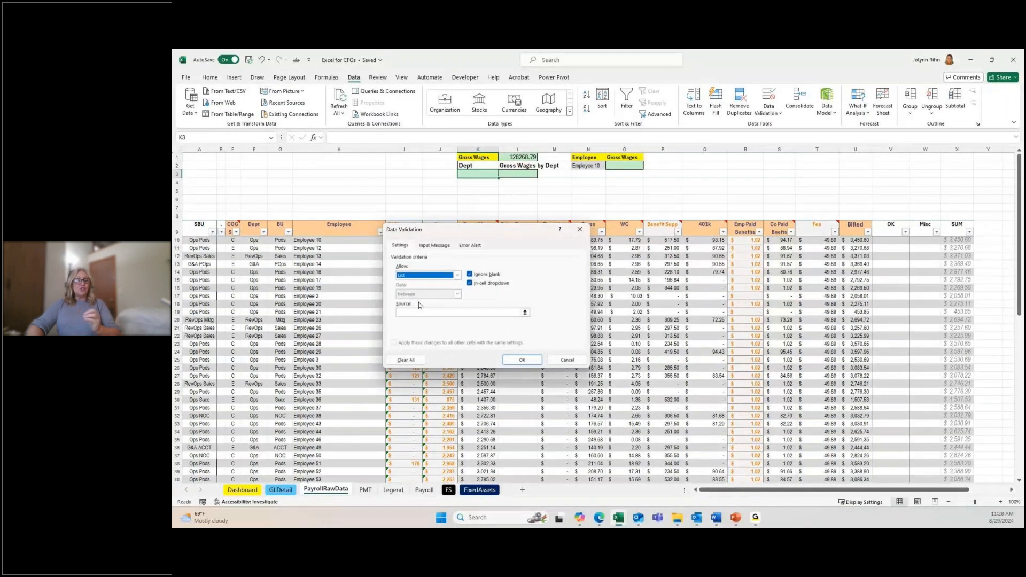
{"action": "left_click", "coordinate": [424, 313]}
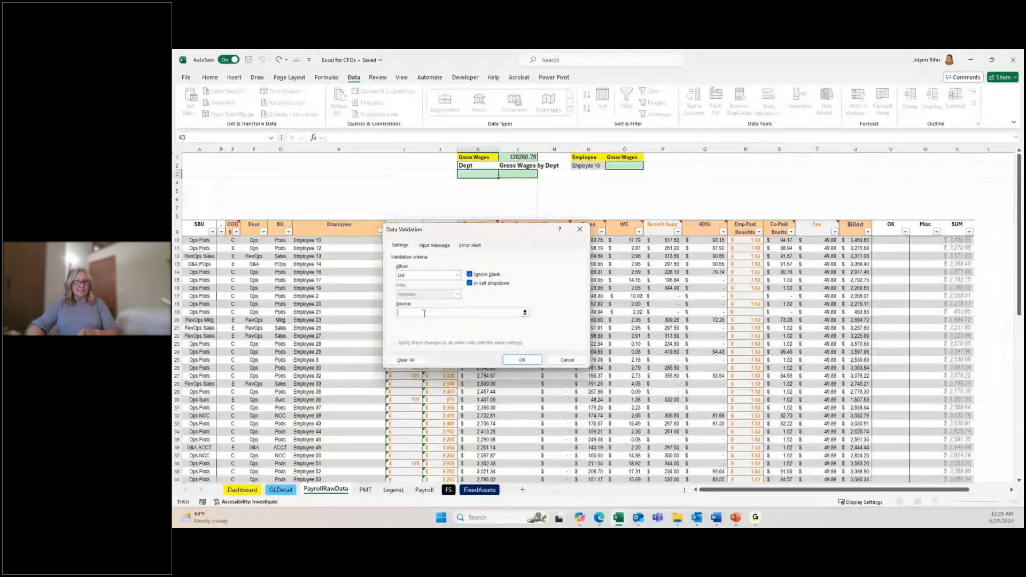
{"action": "left_click", "coordinate": [396, 492]}
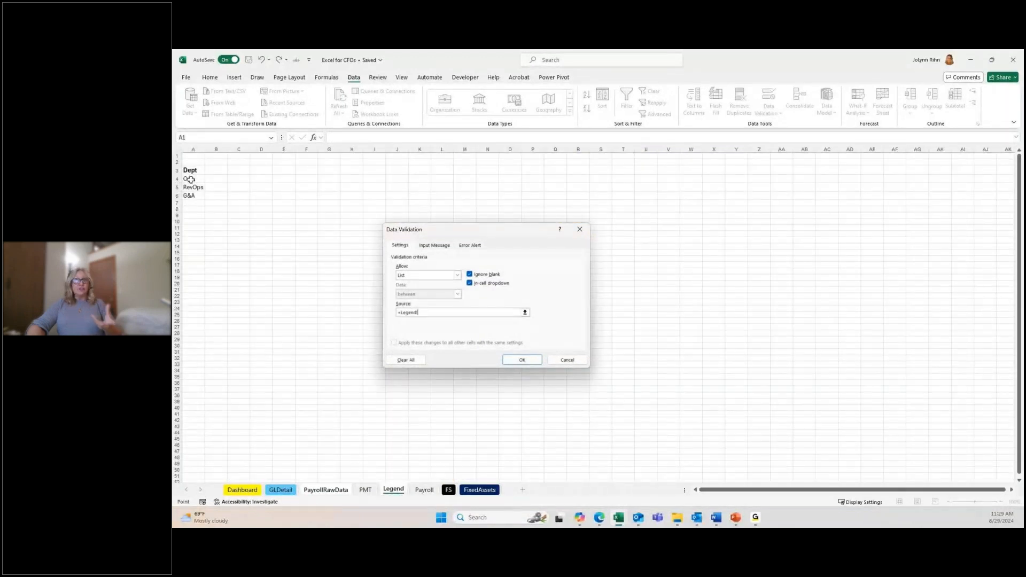
{"action": "left_click_drag", "start_coordinate": [190, 180], "coordinate": [193, 196]}
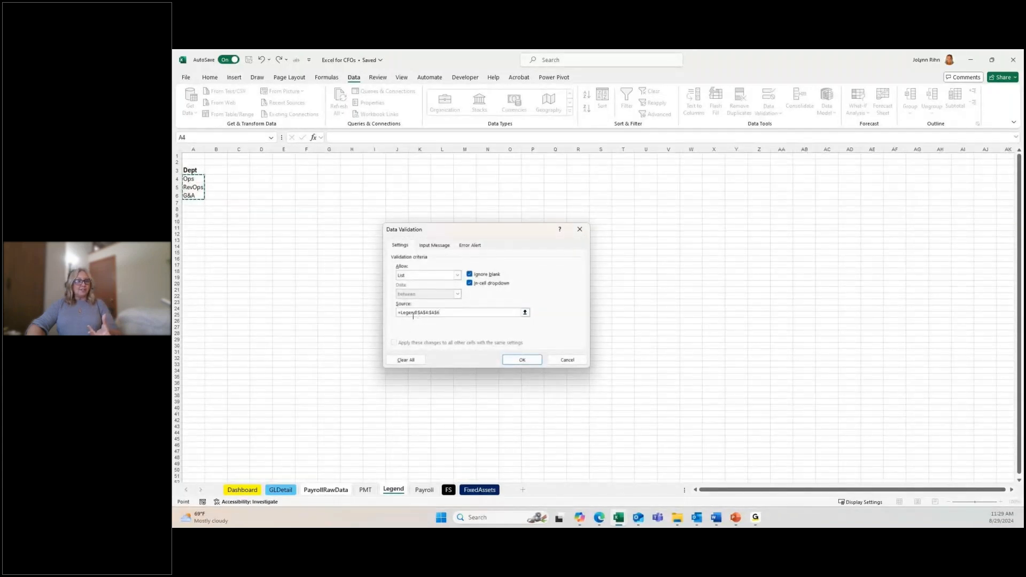
{"action": "left_click", "coordinate": [525, 363]}
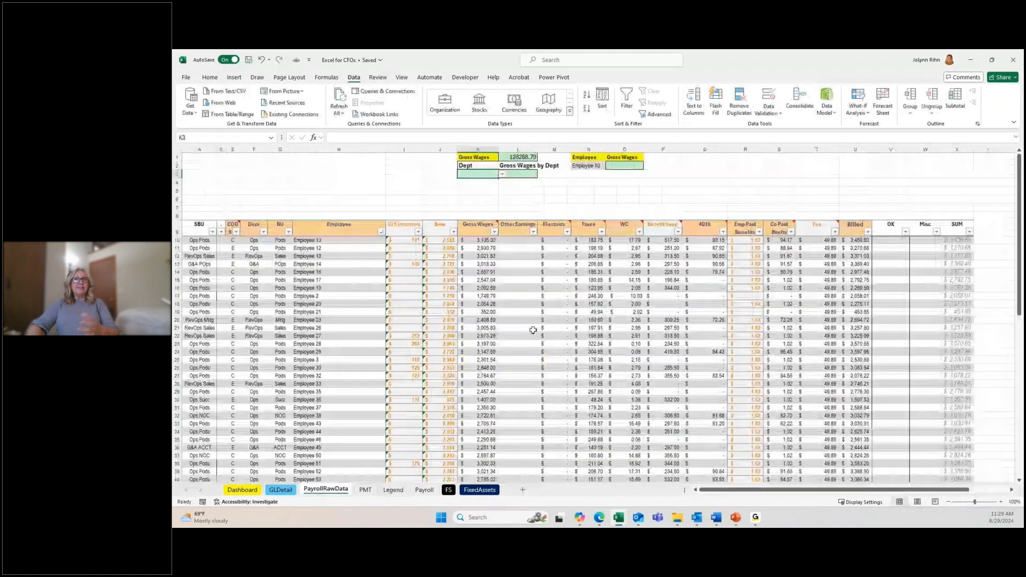
{"action": "left_click", "coordinate": [502, 174]}
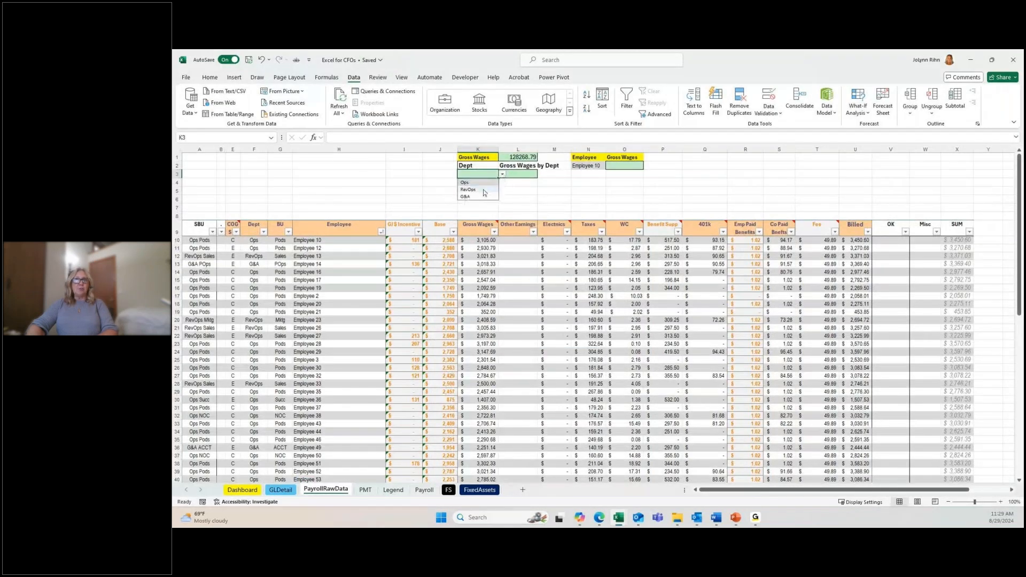
{"action": "left_click", "coordinate": [485, 190]}
Begin a SUMIF formula in L3 under Gross Wages by Dept, with the payroll table's whole Dept column as its range.
{"action": "left_click", "coordinate": [531, 174]}
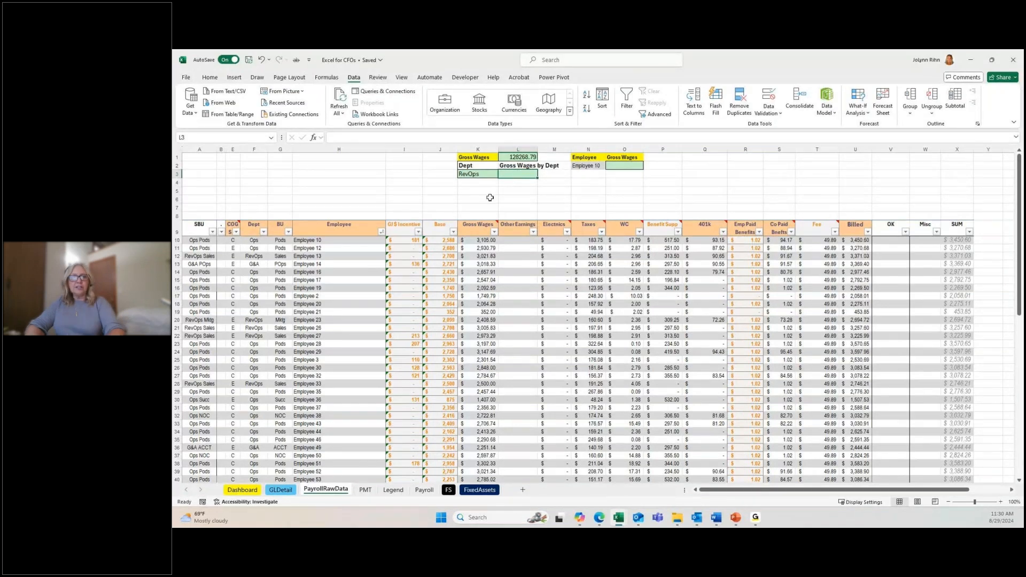
{"action": "type", "text": "=s"}
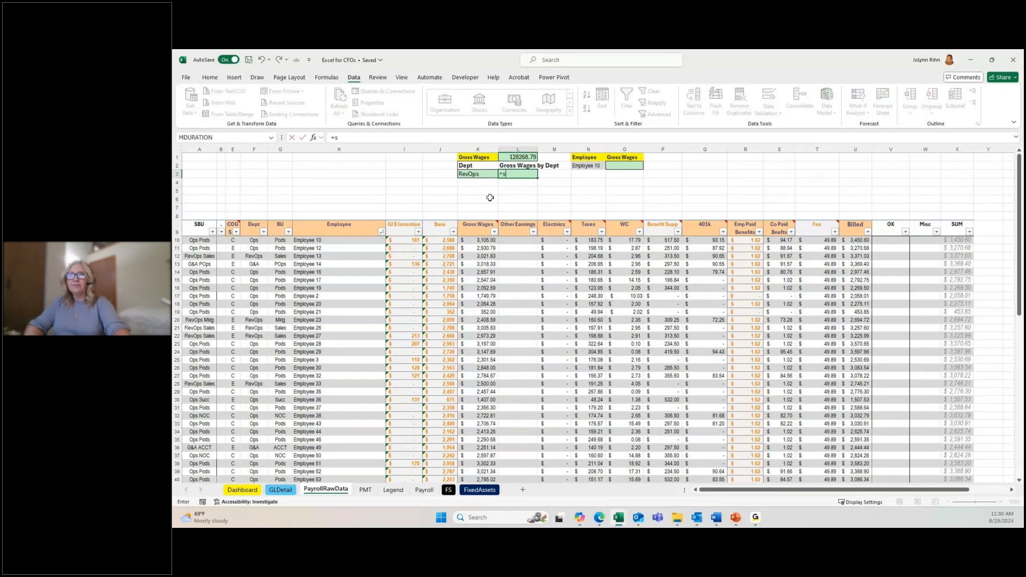
{"action": "type", "text": "u"}
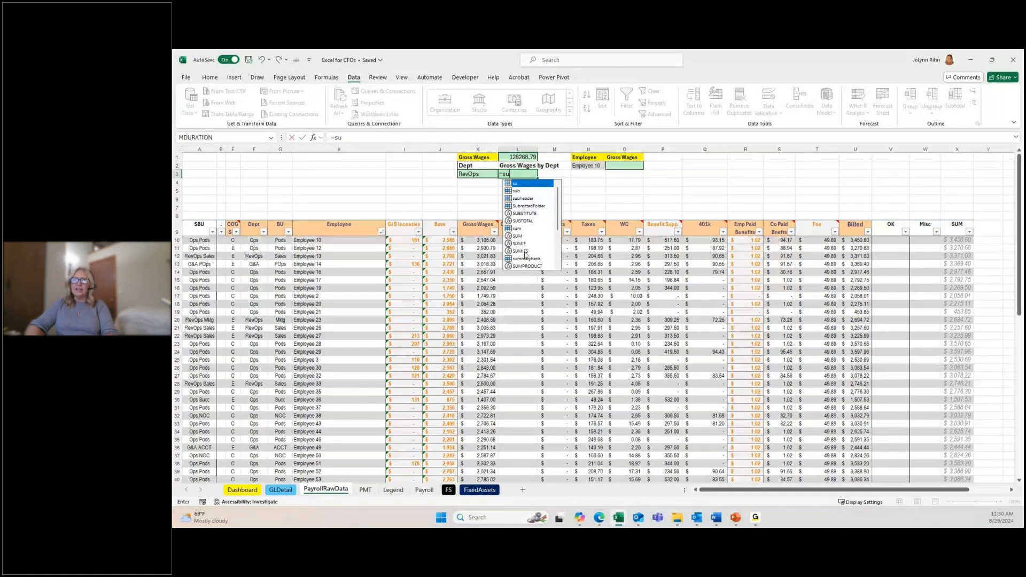
{"action": "left_click", "coordinate": [523, 246]}
{"action": "double_click", "coordinate": [523, 245]}
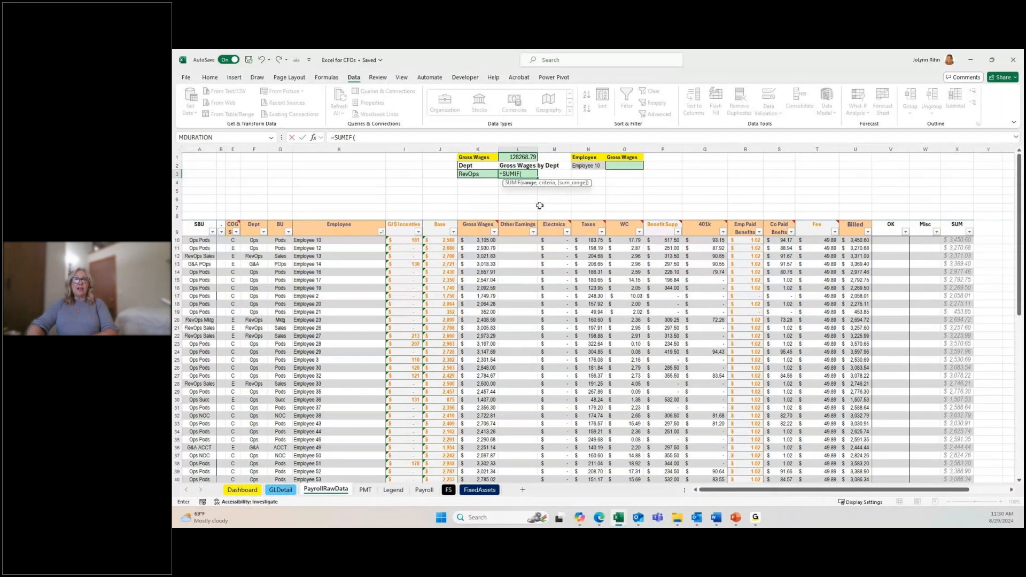
{"action": "left_click", "coordinate": [255, 241]}
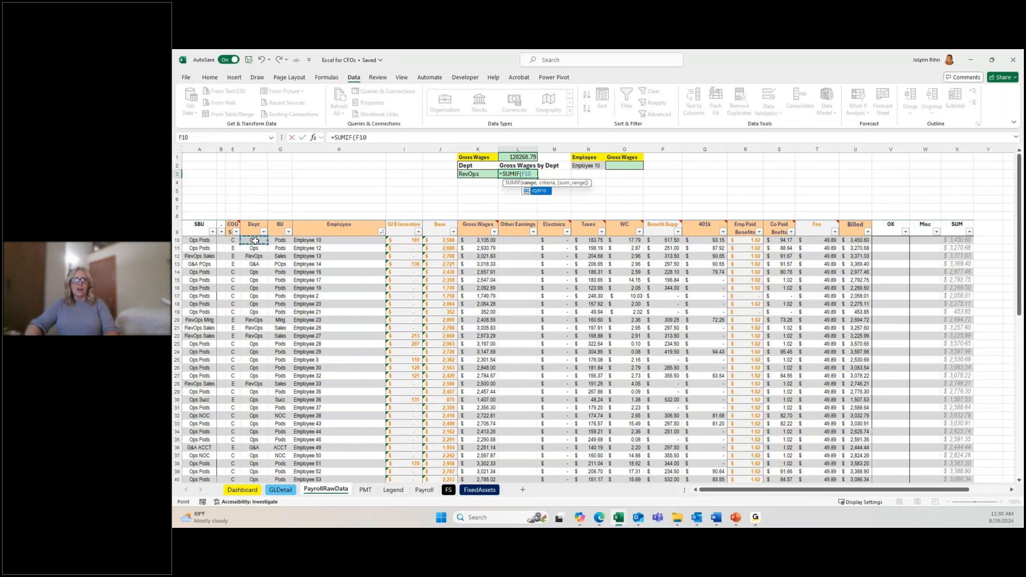
{"action": "key", "text": "ctrl+shift+Down"}
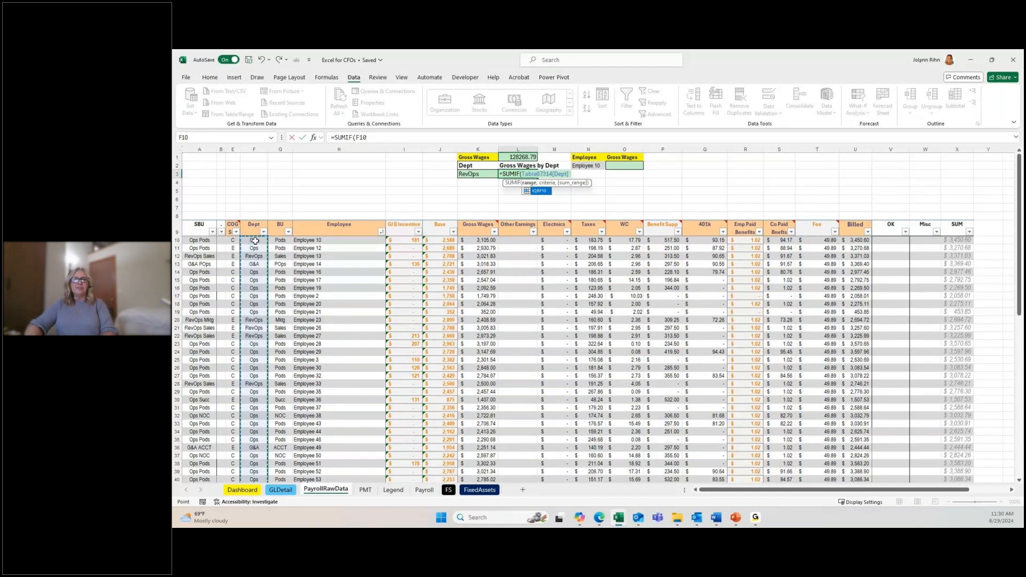
{"action": "scroll", "coordinate": [256, 359], "scroll_direction": "down", "scroll_amount": 8}
{"action": "scroll", "coordinate": [256, 360], "scroll_direction": "up", "scroll_amount": 3}
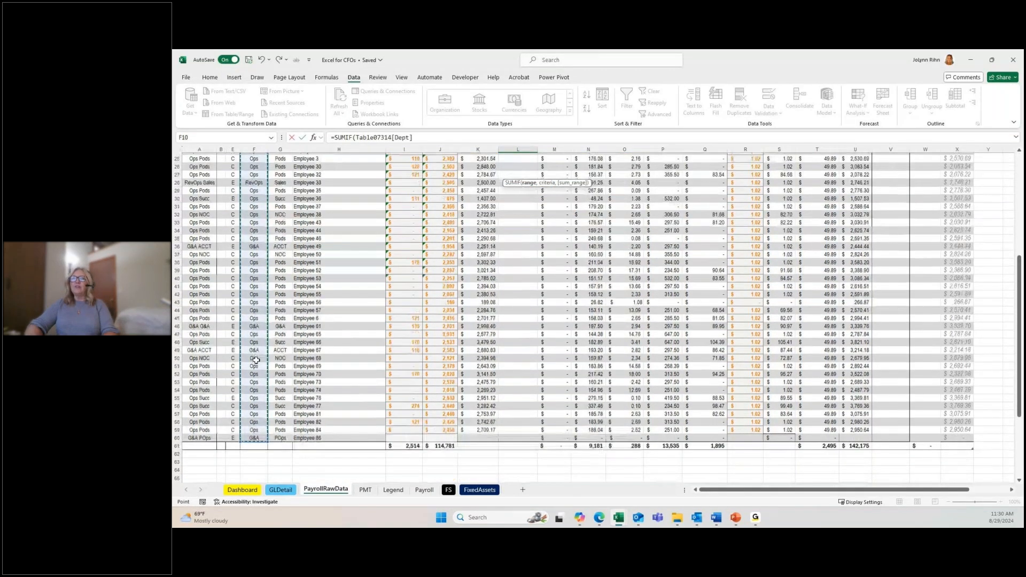
{"action": "scroll", "coordinate": [255, 360], "scroll_direction": "up", "scroll_amount": 5}
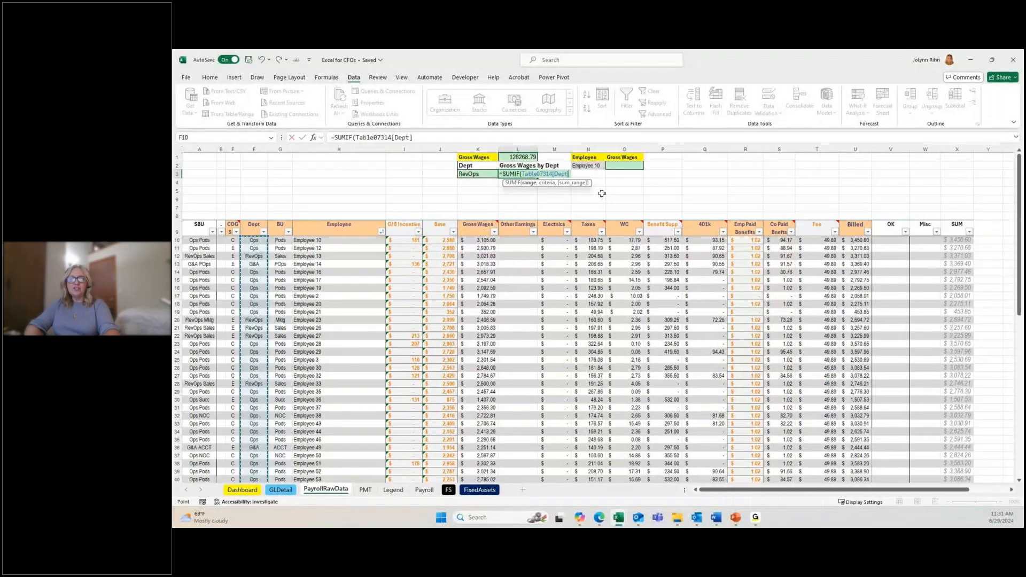
Complete the L3 SUMIF formula with the criteria "="&K3 and the table's Gross Wages column as the sum range.
{"action": "type", "text": ","}
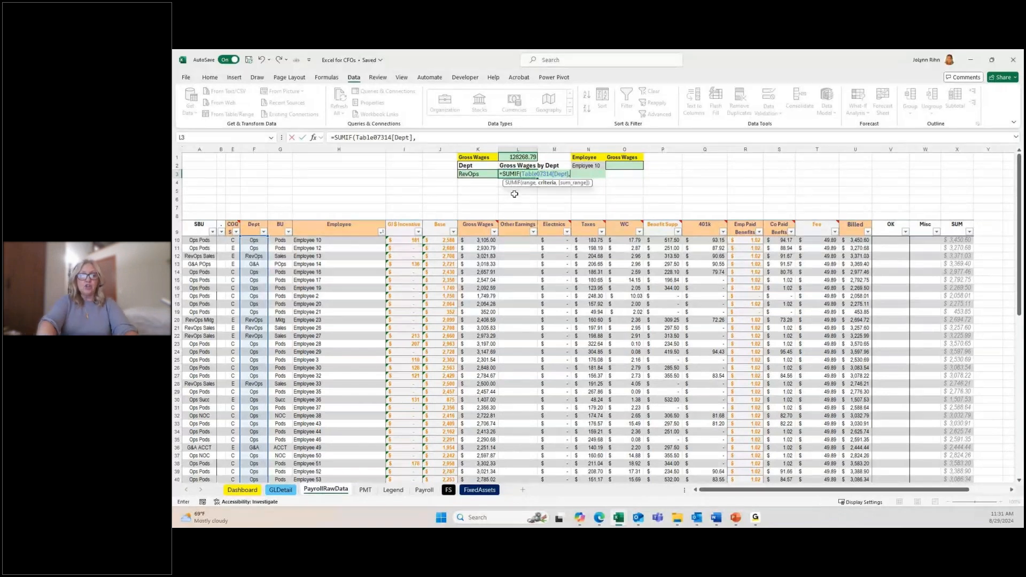
{"action": "type", "text": "\"="}
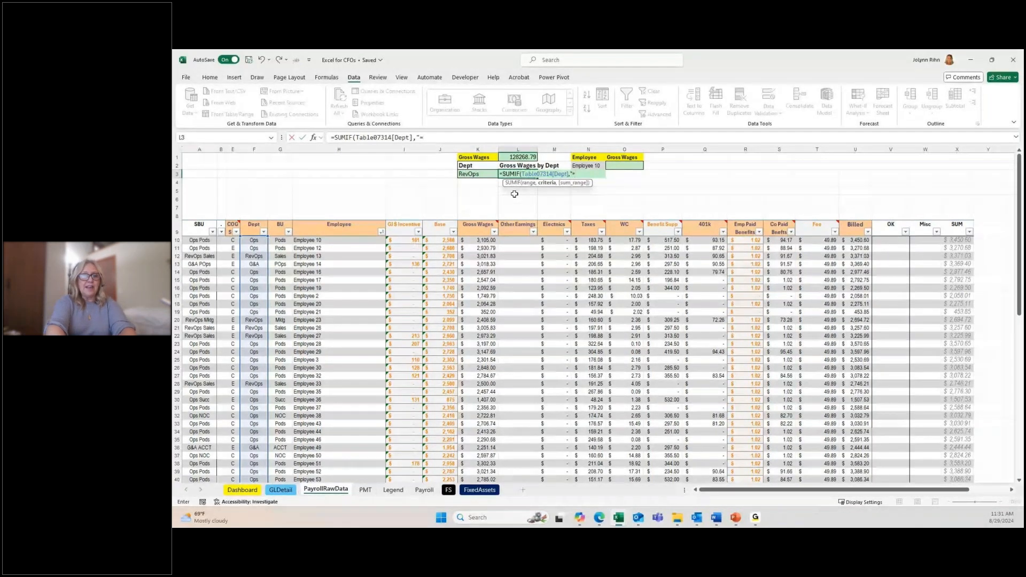
{"action": "type", "text": "\""}
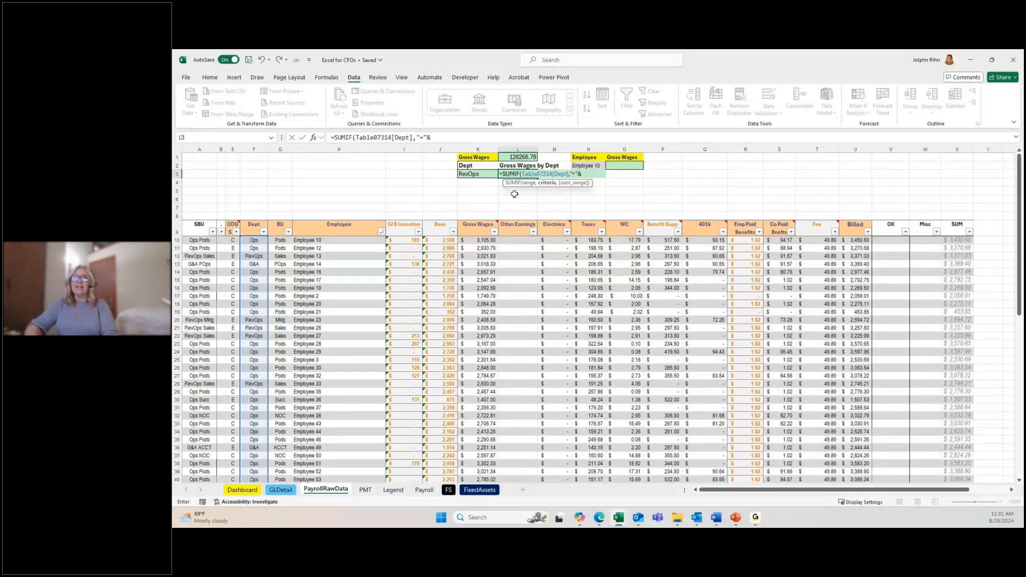
{"action": "type", "text": "&"}
{"action": "key", "text": "Left"}
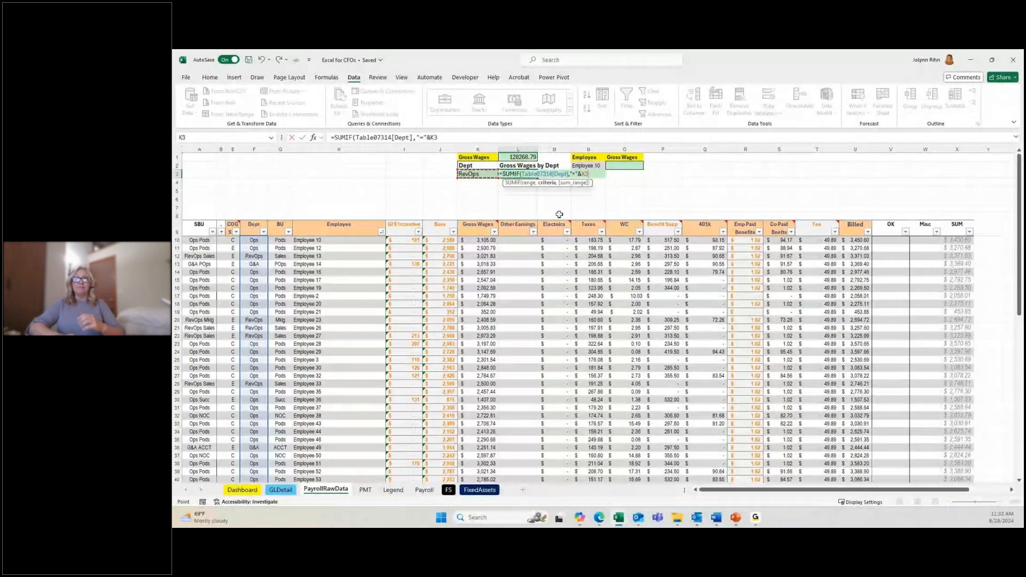
{"action": "type", "text": ","}
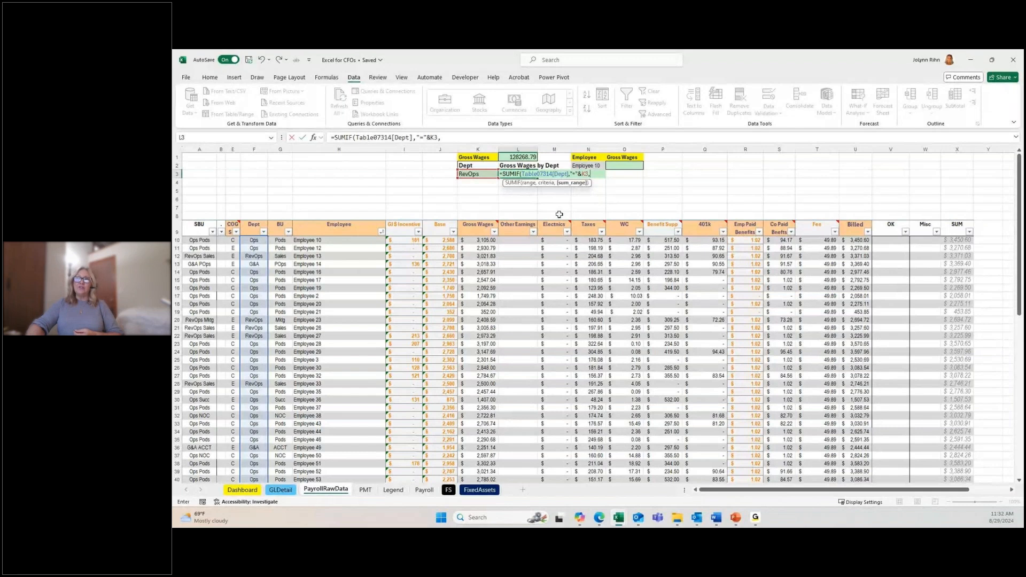
{"action": "left_click_drag", "start_coordinate": [474, 241], "coordinate": [476, 504]}
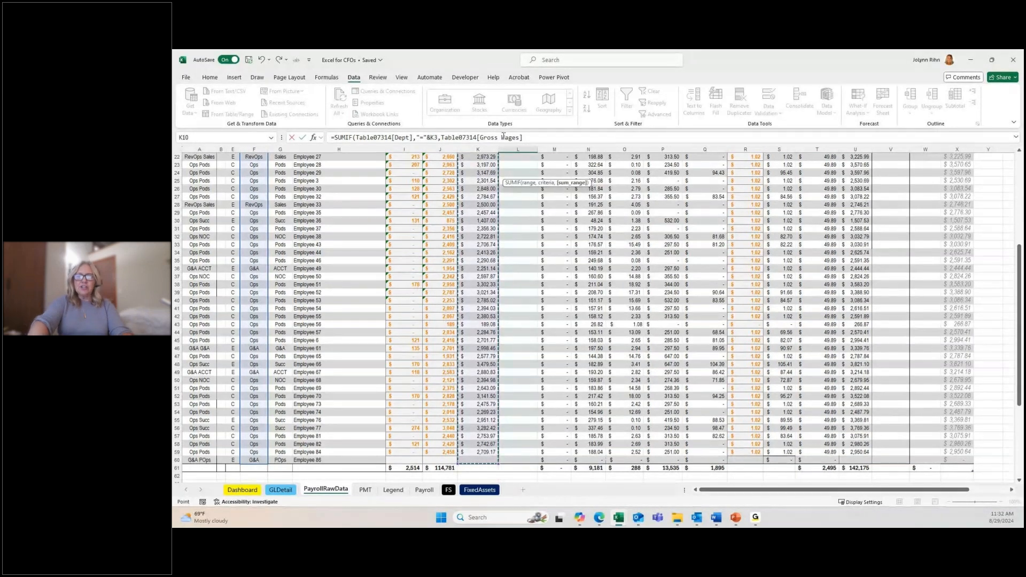
{"action": "key", "text": "Return"}
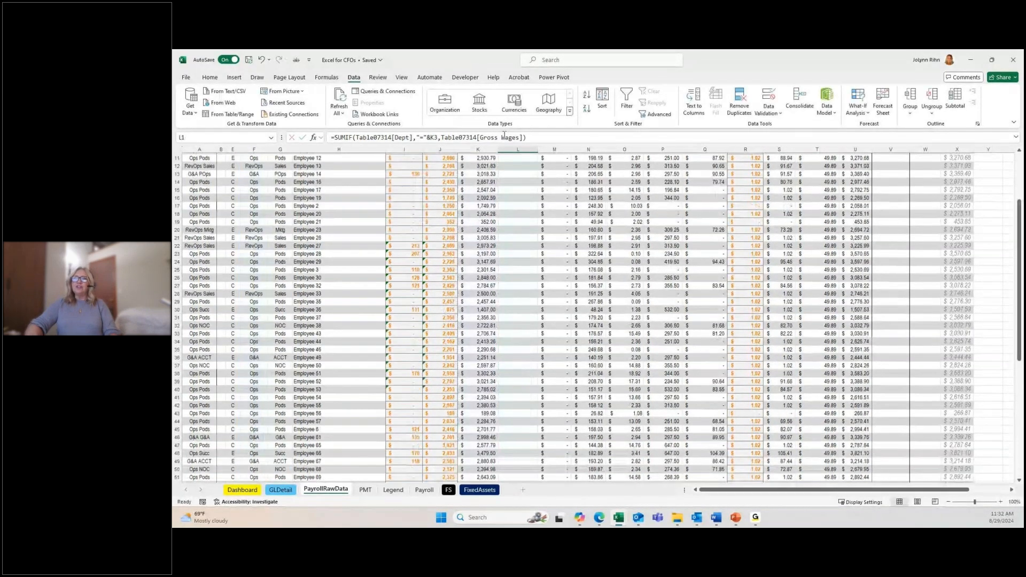
Choose Ops for the Dept cell K3 and review the Gross Wages by Dept formula in L3.
{"action": "scroll", "coordinate": [517, 173], "scroll_direction": "up", "scroll_amount": 3}
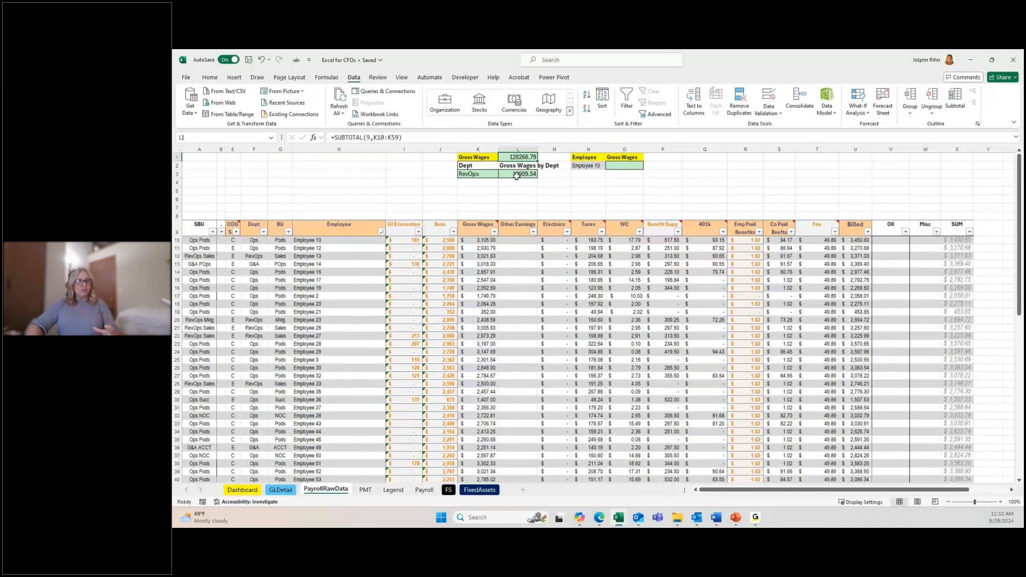
{"action": "left_click", "coordinate": [485, 174]}
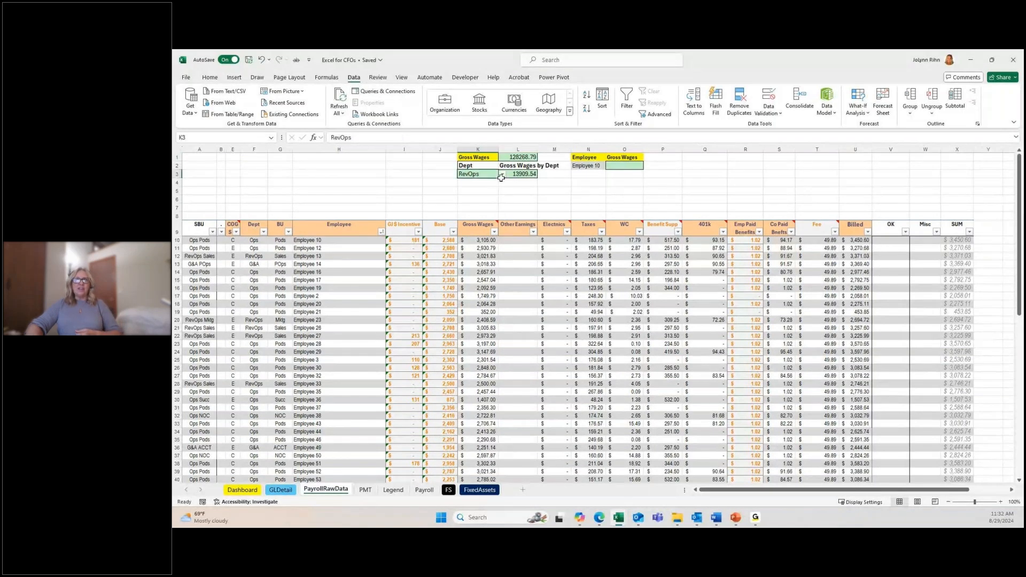
{"action": "left_click", "coordinate": [502, 178]}
{"action": "left_click", "coordinate": [470, 184]}
{"action": "left_click", "coordinate": [521, 174]}
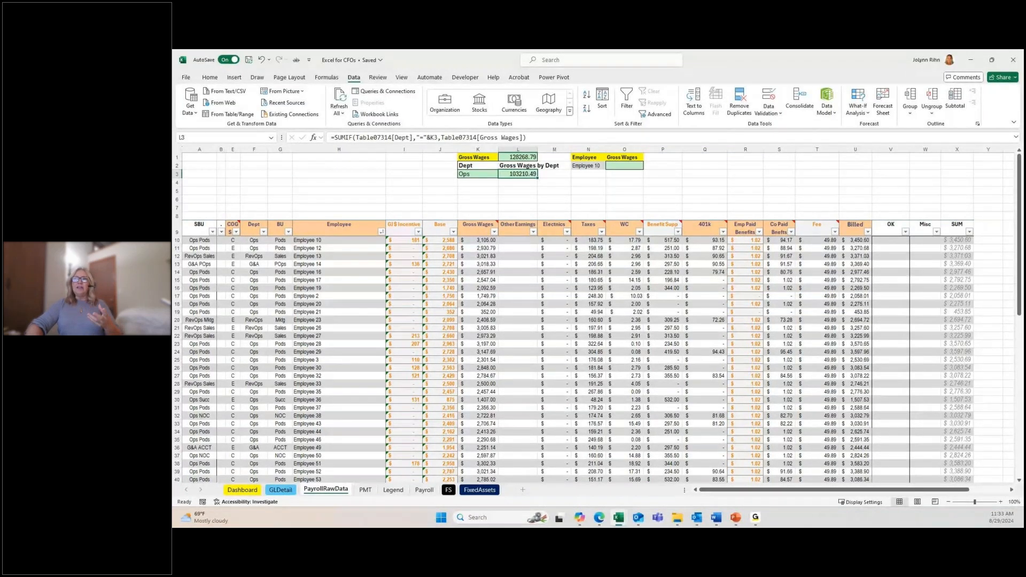
Begin a COUNTIF formula in L4 with the payroll table's whole Dept column as its range.
{"action": "left_click", "coordinate": [520, 183]}
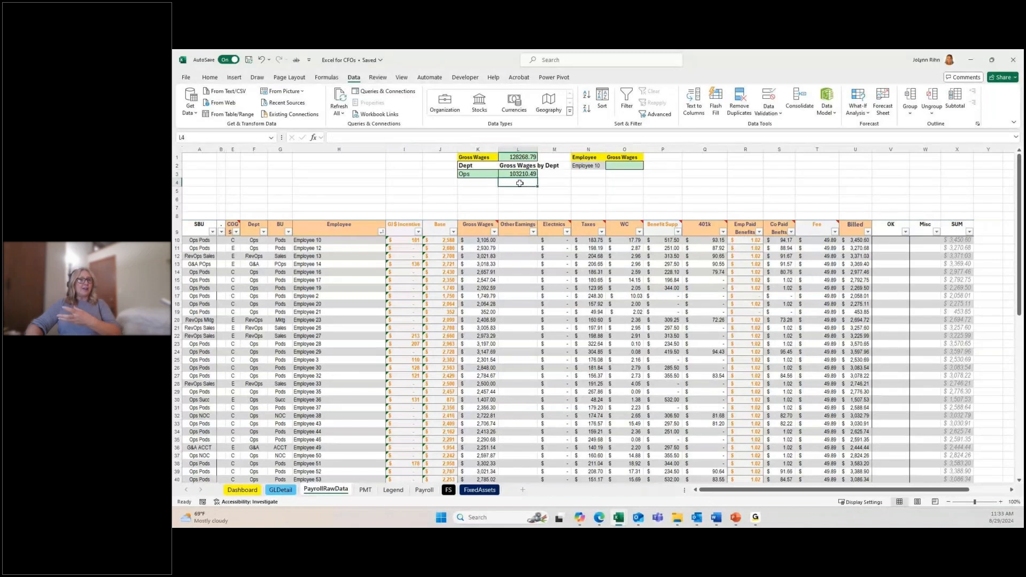
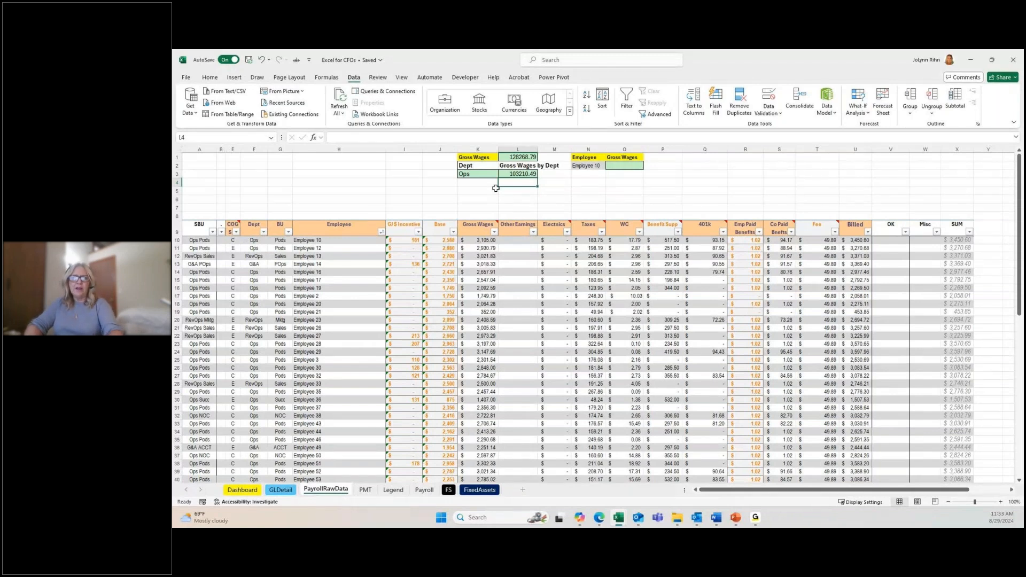
{"action": "type", "text": "="}
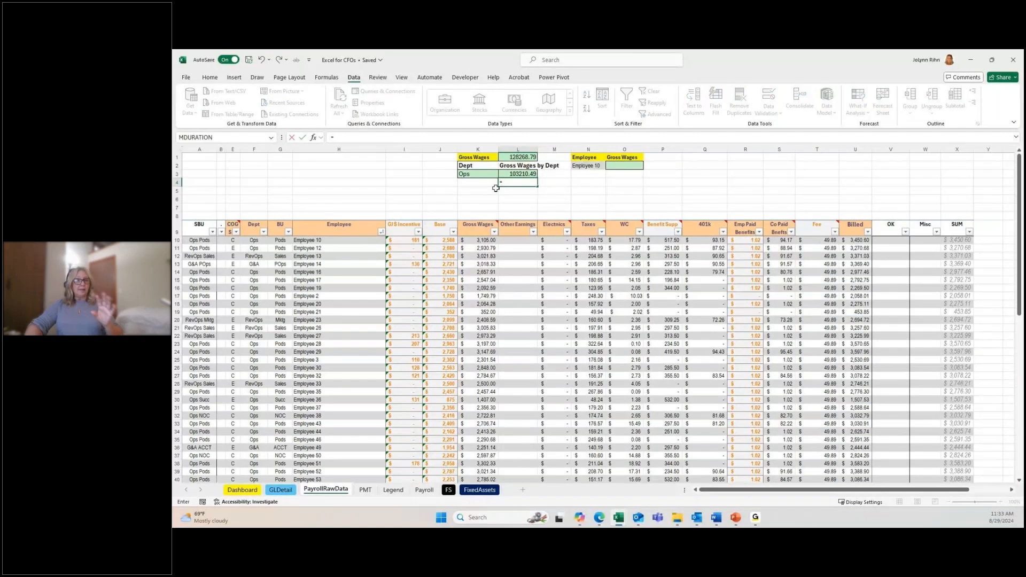
{"action": "type", "text": "co"}
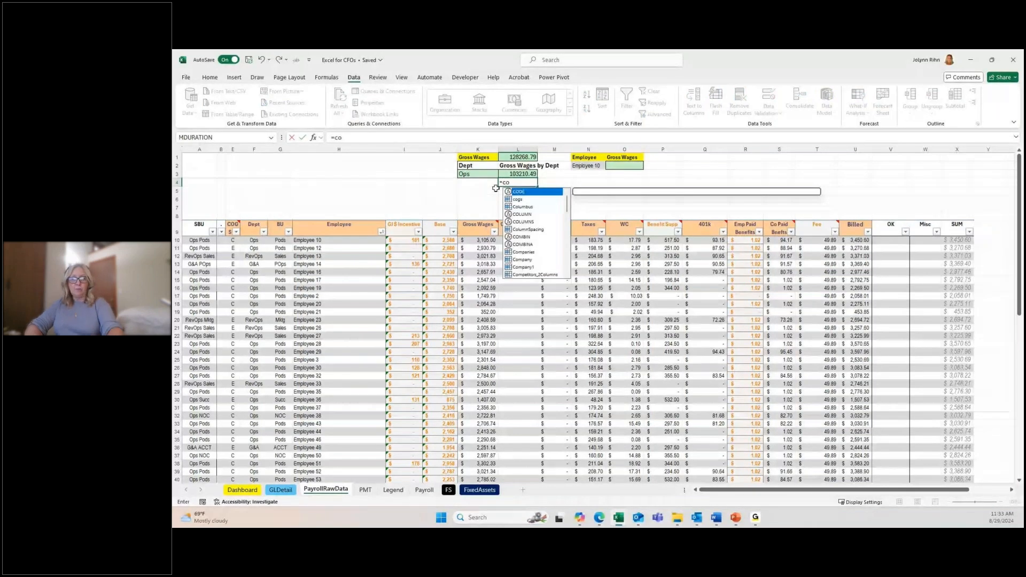
{"action": "type", "text": "u"}
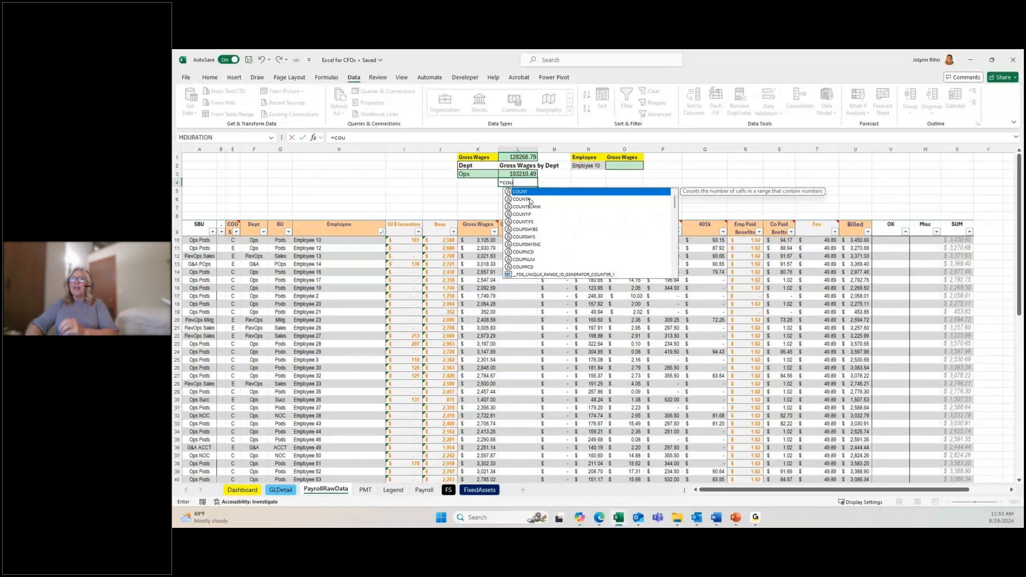
{"action": "double_click", "coordinate": [524, 214]}
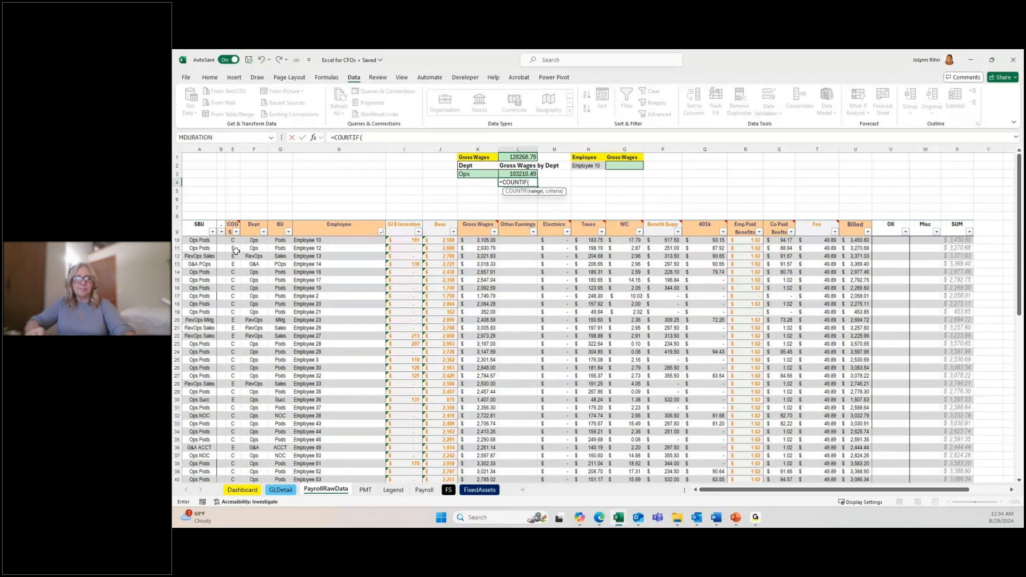
{"action": "left_click", "coordinate": [262, 241]}
{"action": "key", "text": "ctrl+shift+Down"}
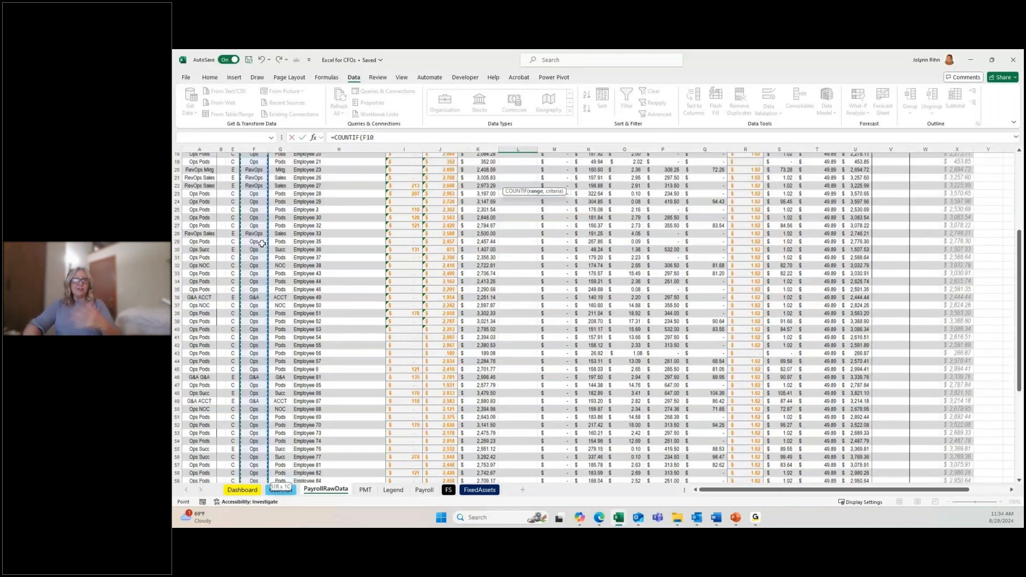
{"action": "scroll", "coordinate": [261, 244], "scroll_direction": "up", "scroll_amount": 6}
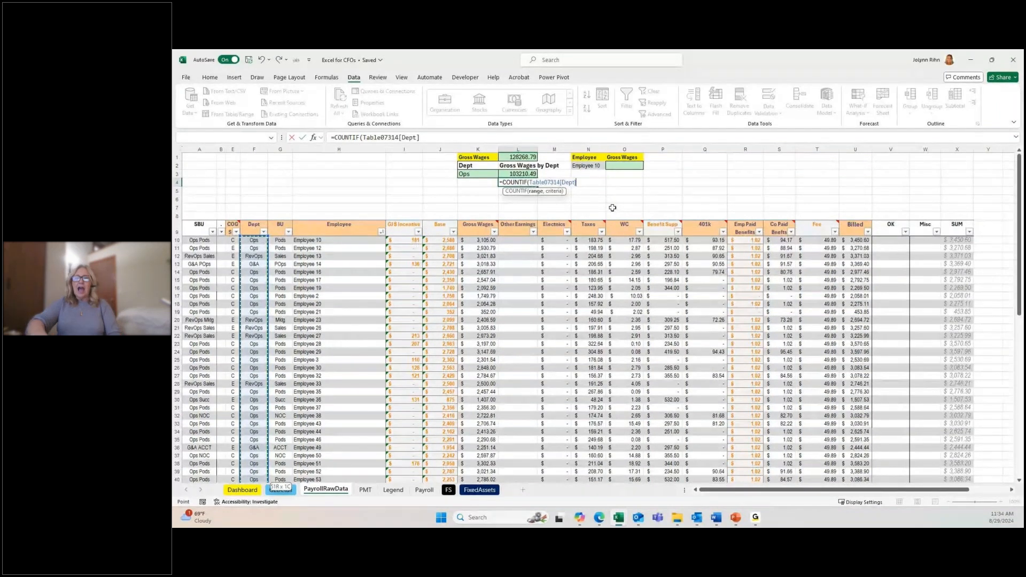
Complete the L4 COUNTIF formula with the criteria "="&K3, keeping the cell selected.
{"action": "type", "text": ","}
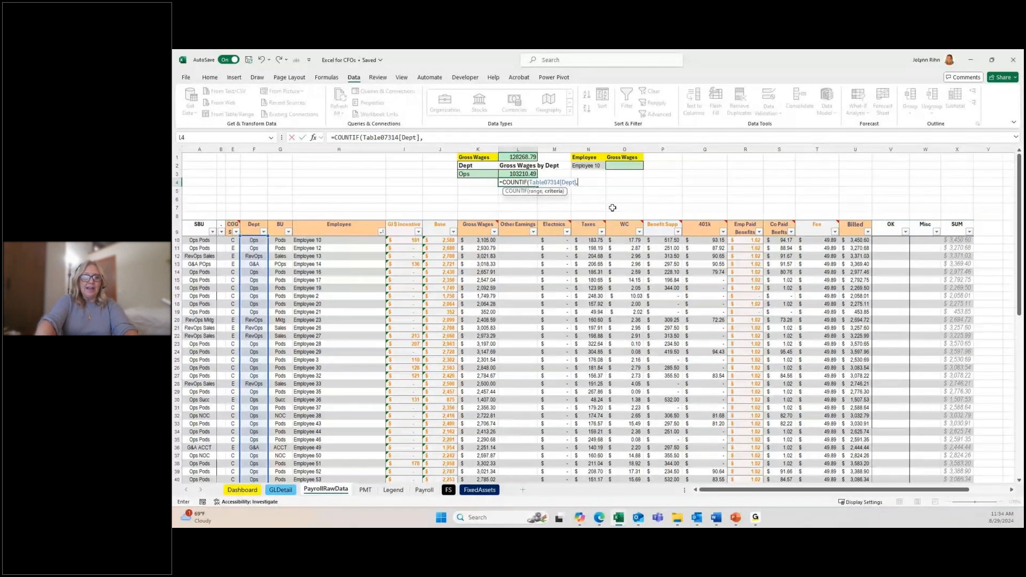
{"action": "type", "text": "\"=\""}
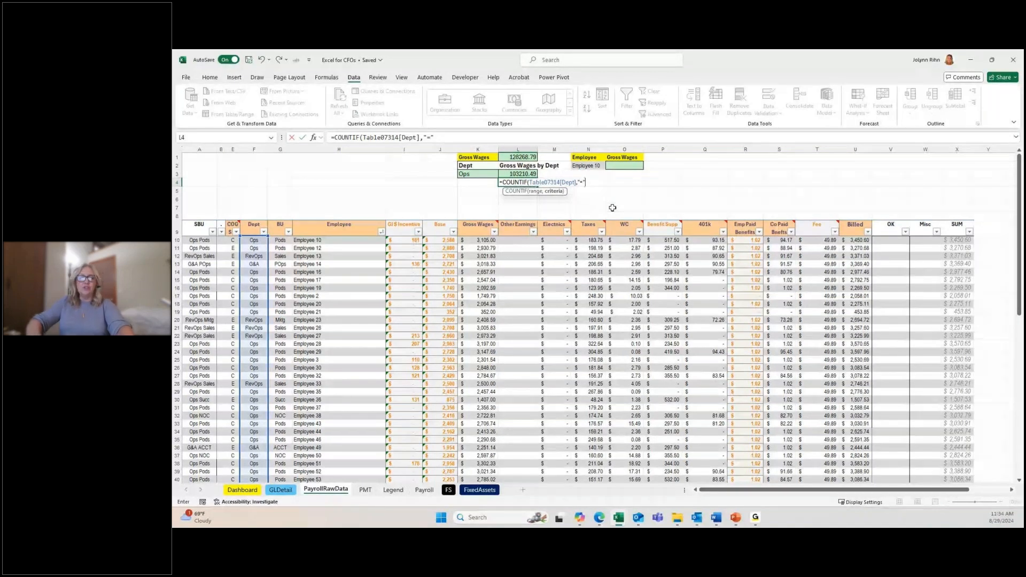
{"action": "type", "text": "&"}
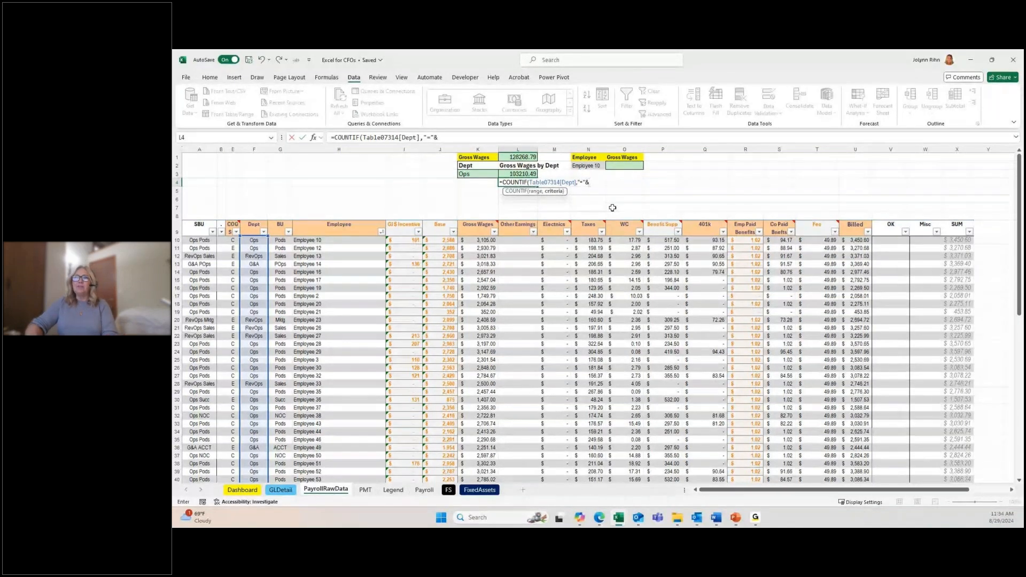
{"action": "left_click", "coordinate": [481, 176]}
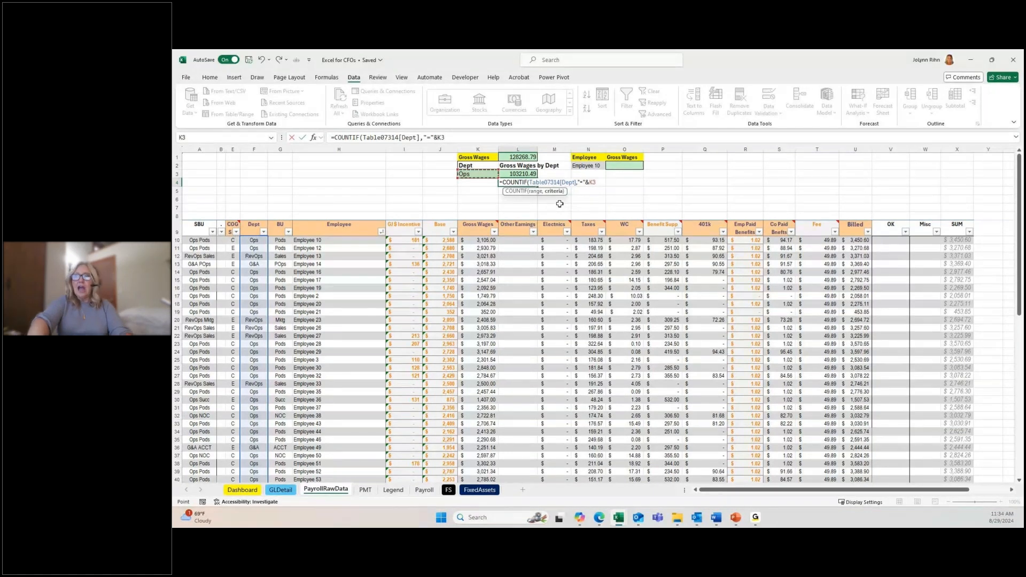
{"action": "type", "text": ")"}
{"action": "key", "text": "ctrl+Return"}
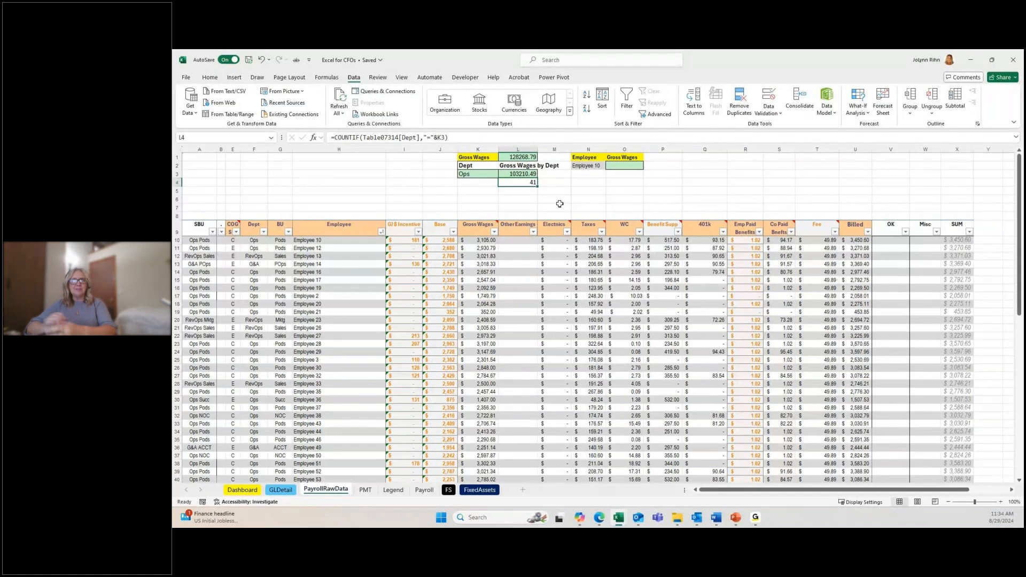
Choose G&A from the Dept list in K3.
{"action": "left_click", "coordinate": [489, 174]}
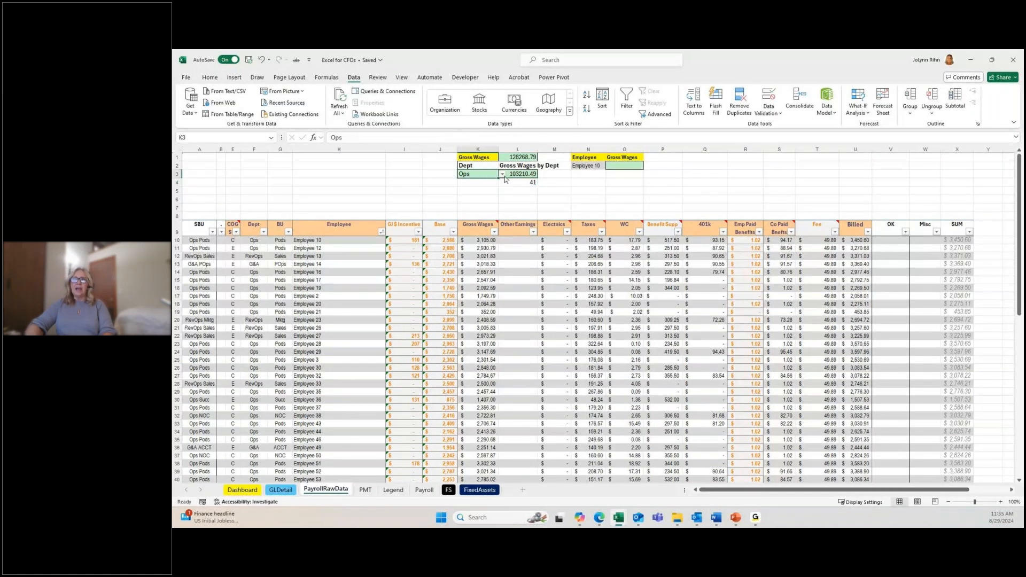
{"action": "left_click", "coordinate": [503, 174]}
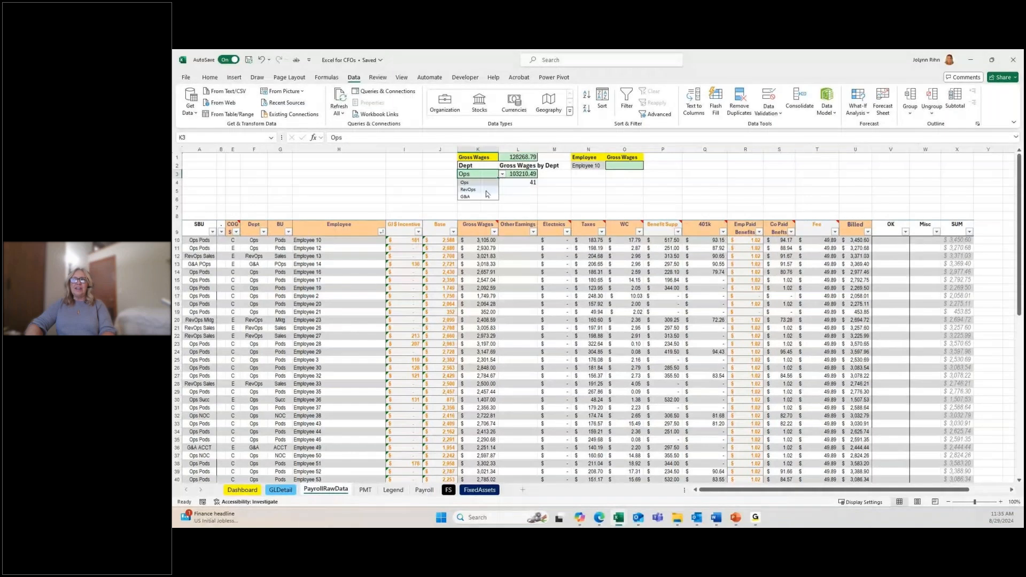
{"action": "left_click", "coordinate": [483, 197]}
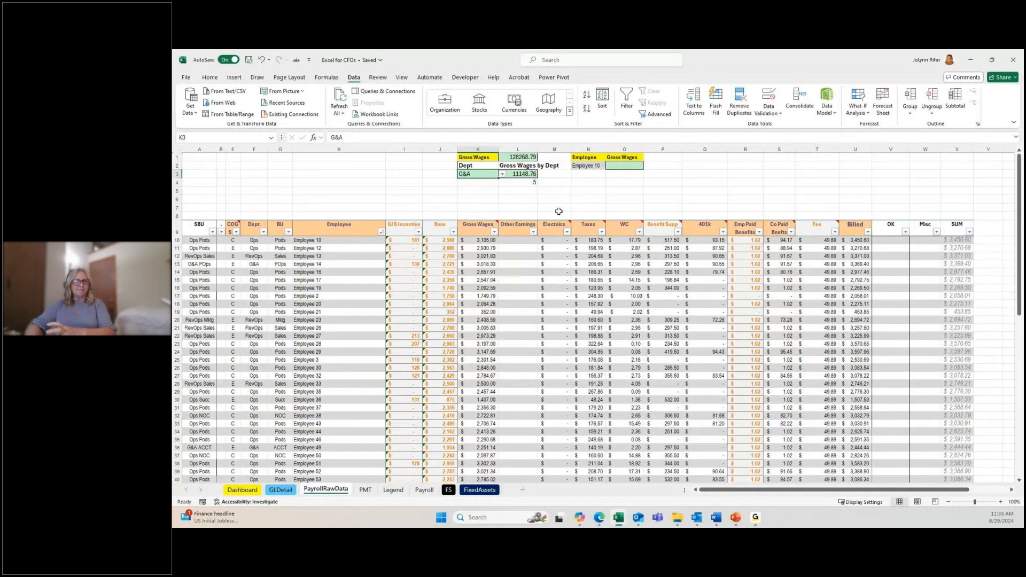
Begin an XLOOKUP formula in O2 under the employee Gross Wages heading, with N2 as the lookup value.
{"action": "left_click", "coordinate": [626, 166]}
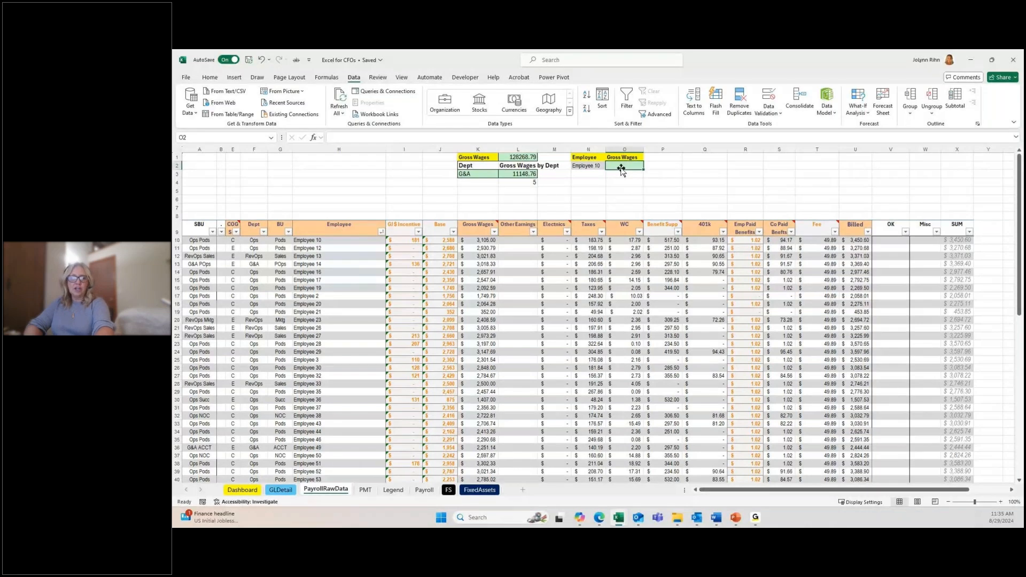
{"action": "type", "text": "="}
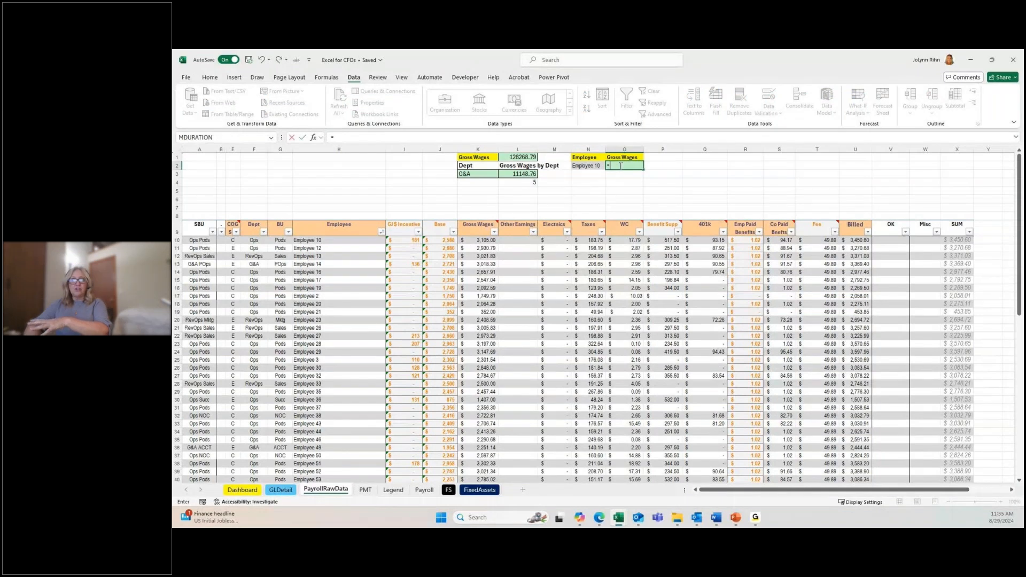
{"action": "type", "text": "xl"}
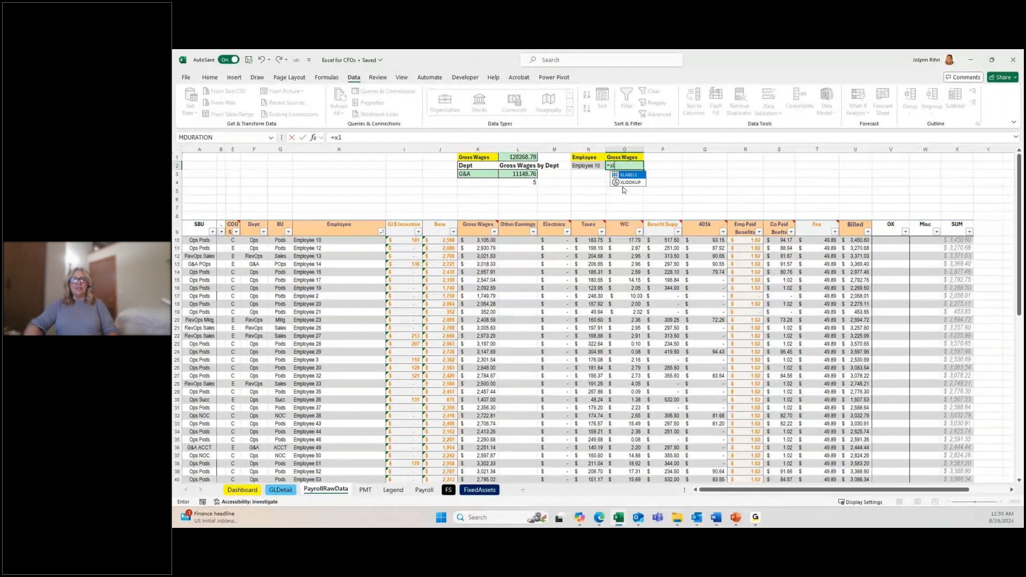
{"action": "double_click", "coordinate": [630, 183]}
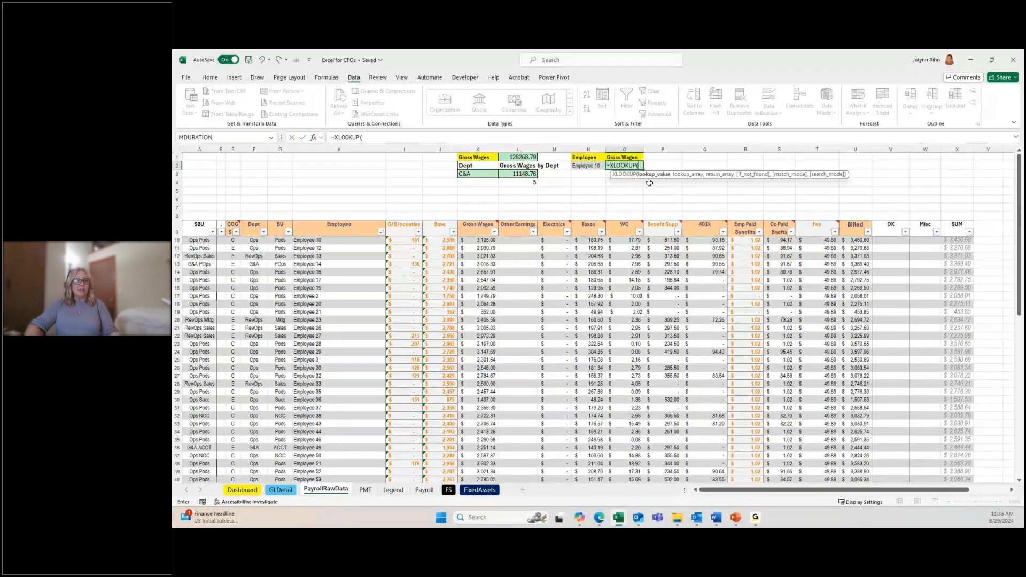
{"action": "left_click", "coordinate": [586, 167]}
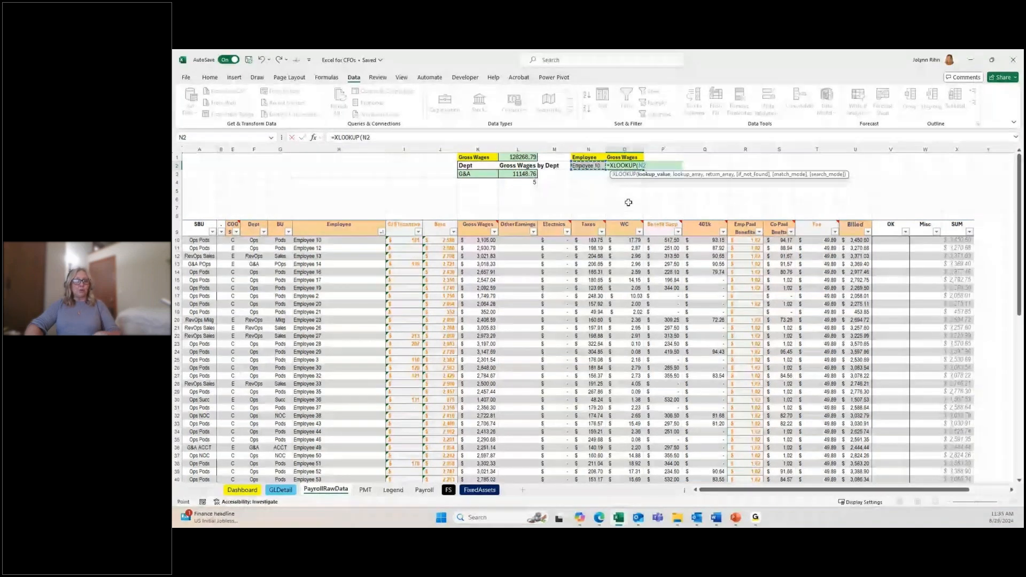
{"action": "type", "text": ","}
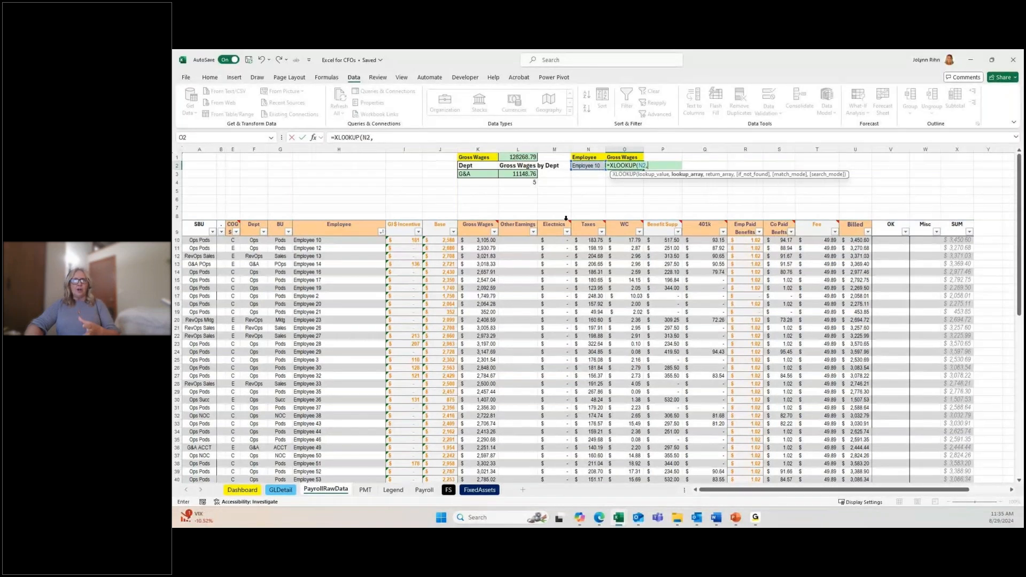
Set the payroll table's whole Employee column as the lookup array of the O2 XLOOKUP.
{"action": "left_click", "coordinate": [358, 242]}
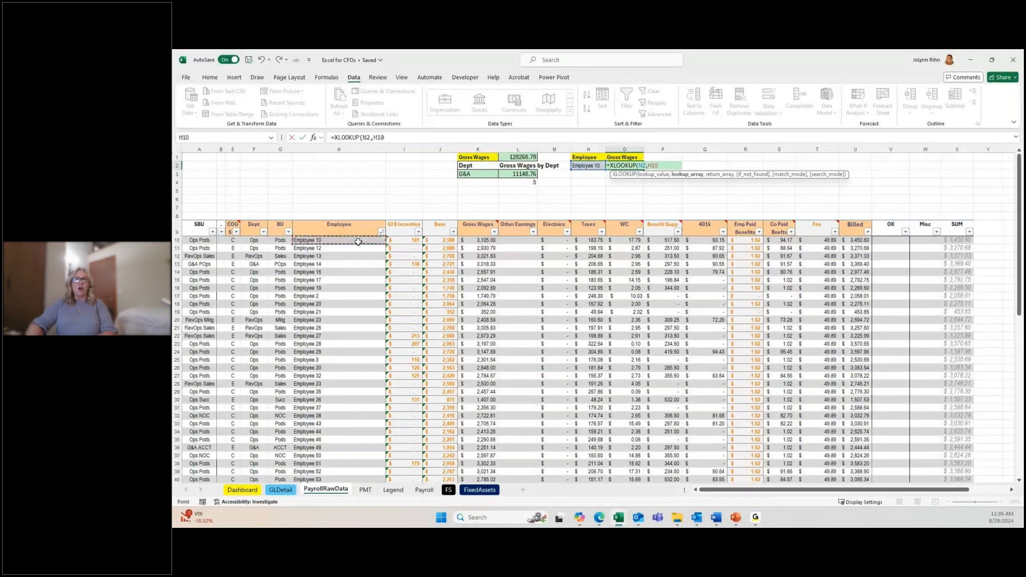
{"action": "left_click_drag", "start_coordinate": [358, 242], "coordinate": [356, 287]}
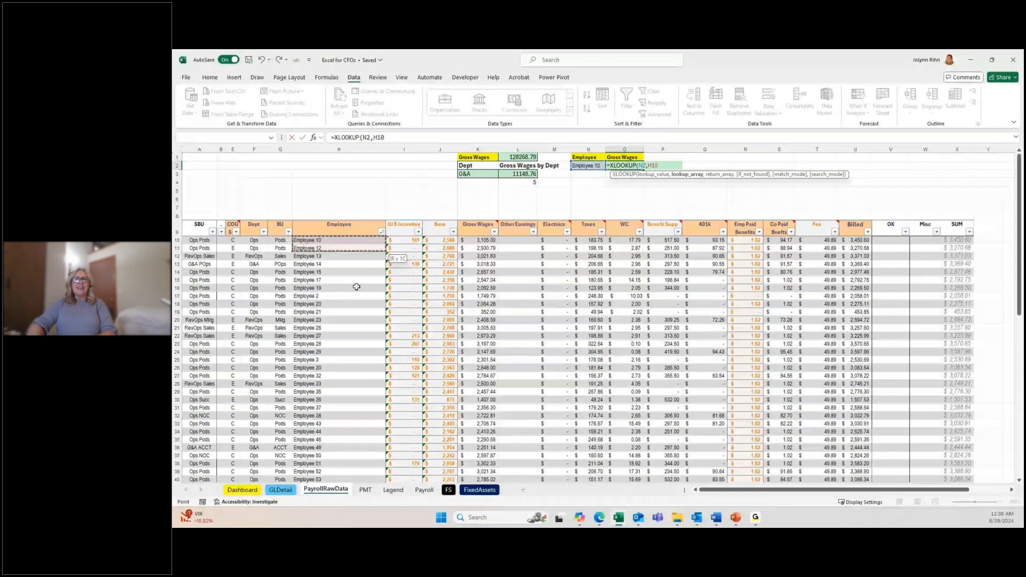
{"action": "left_click_drag", "start_coordinate": [356, 287], "coordinate": [339, 459]}
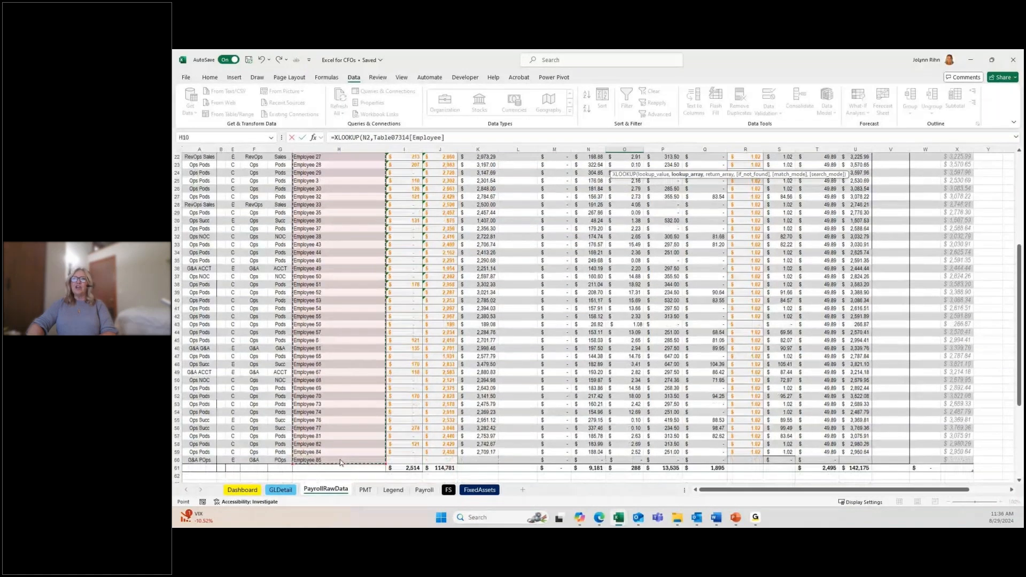
{"action": "scroll", "coordinate": [488, 277], "scroll_direction": "up", "scroll_amount": 2}
{"action": "scroll", "coordinate": [487, 276], "scroll_direction": "up", "scroll_amount": 4}
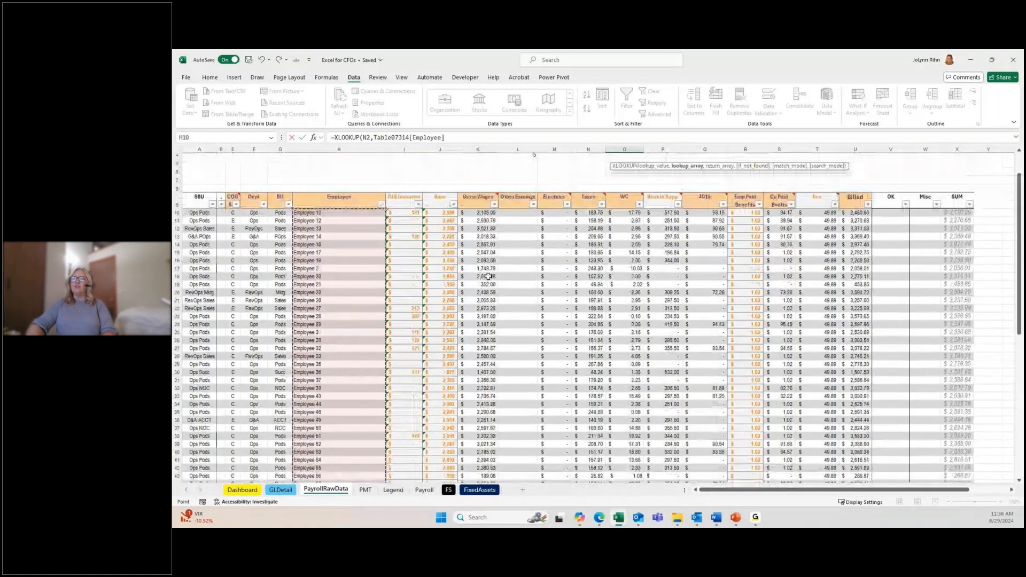
{"action": "scroll", "coordinate": [488, 277], "scroll_direction": "up", "scroll_amount": 1}
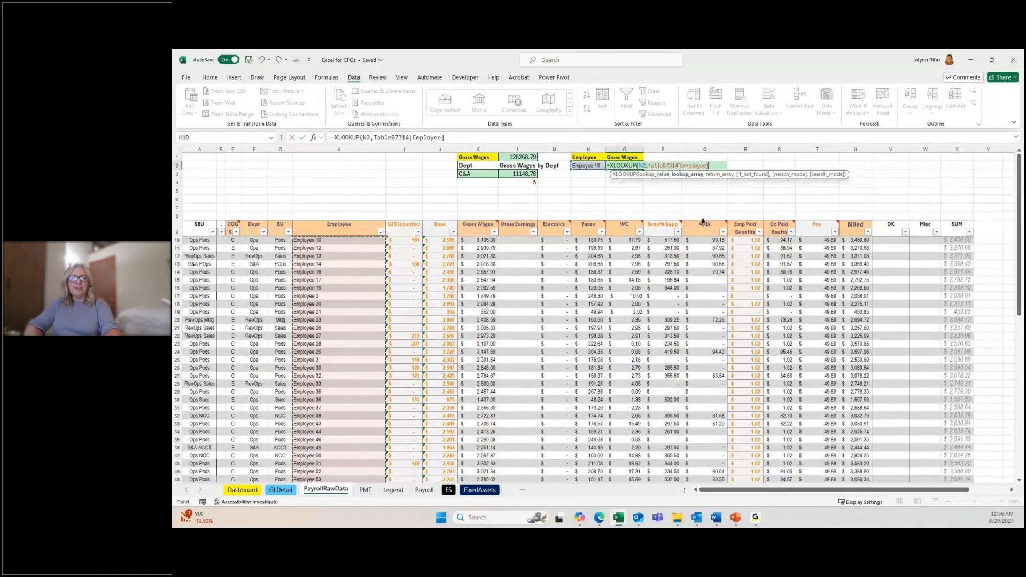
{"action": "type", "text": ","}
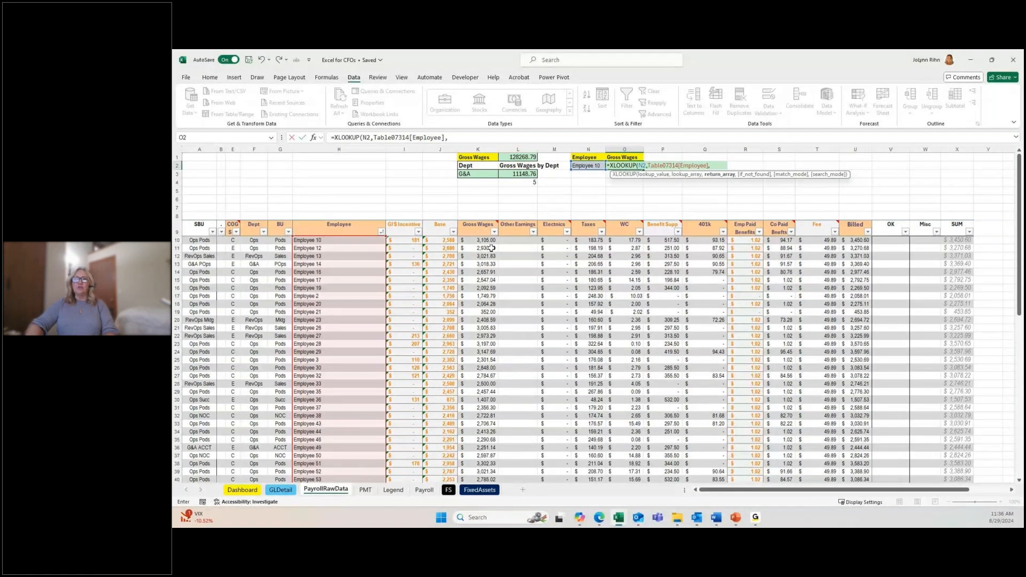
Set the table's whole Gross Wages column as the return array of the O2 XLOOKUP.
{"action": "left_click_drag", "start_coordinate": [479, 241], "coordinate": [480, 503]}
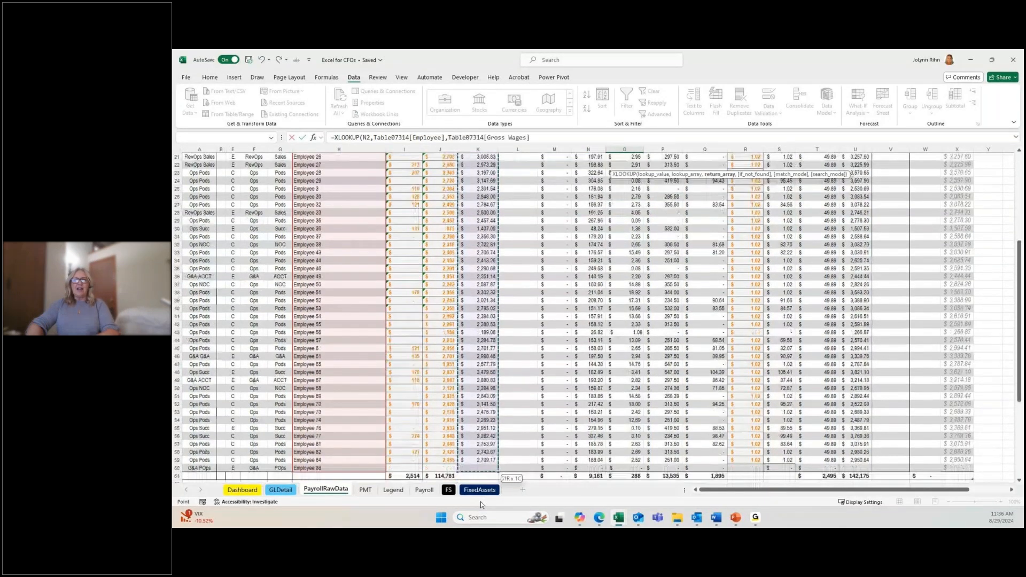
{"action": "scroll", "coordinate": [483, 457], "scroll_direction": "up", "scroll_amount": 7}
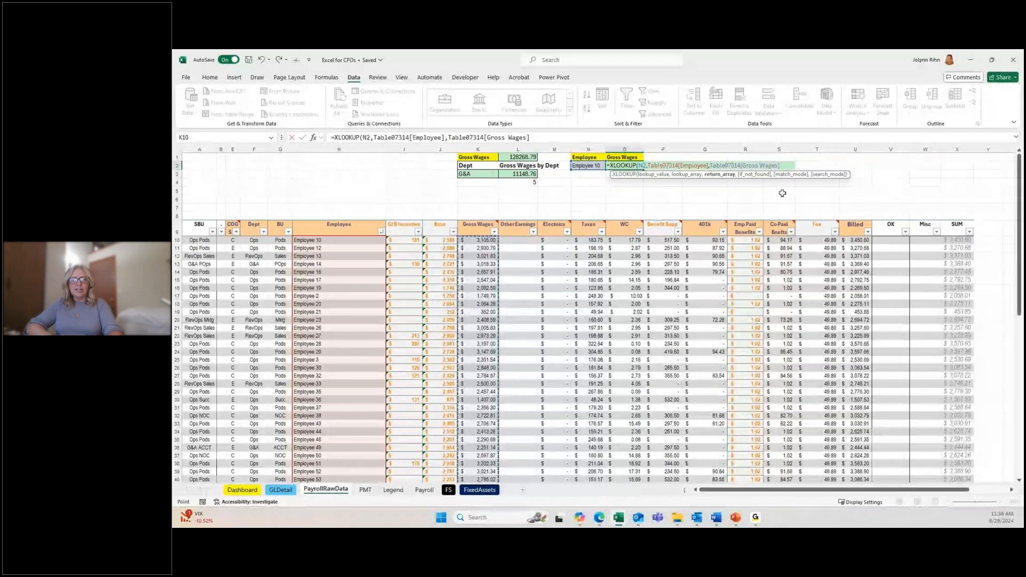
{"action": "type", "text": ","}
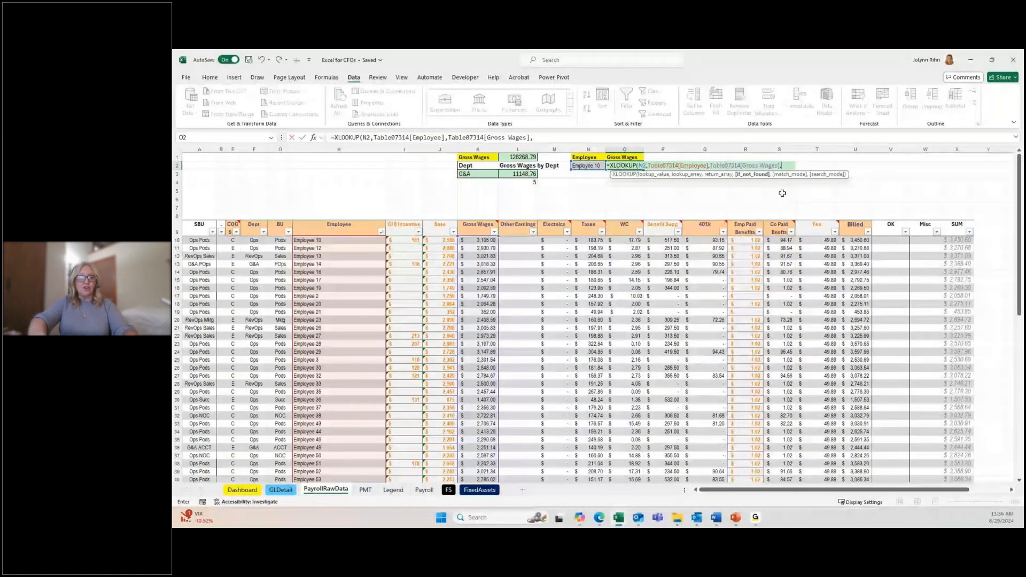
Complete the O2 XLOOKUP with "Emp Not Found" as the if-not-found text.
{"action": "type", "text": "\""}
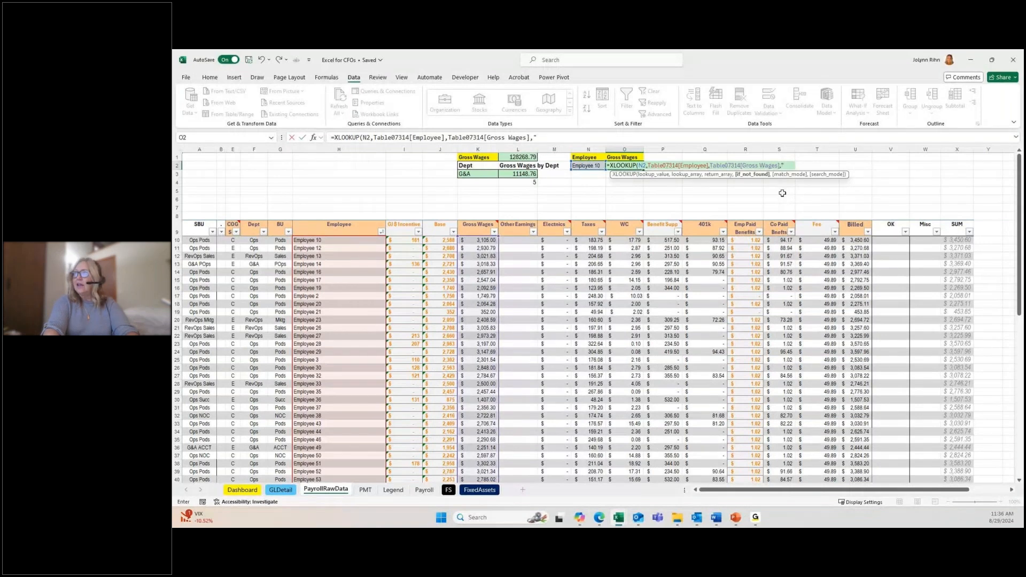
{"action": "type", "text": "E"}
{"action": "type", "text": "mp Not"}
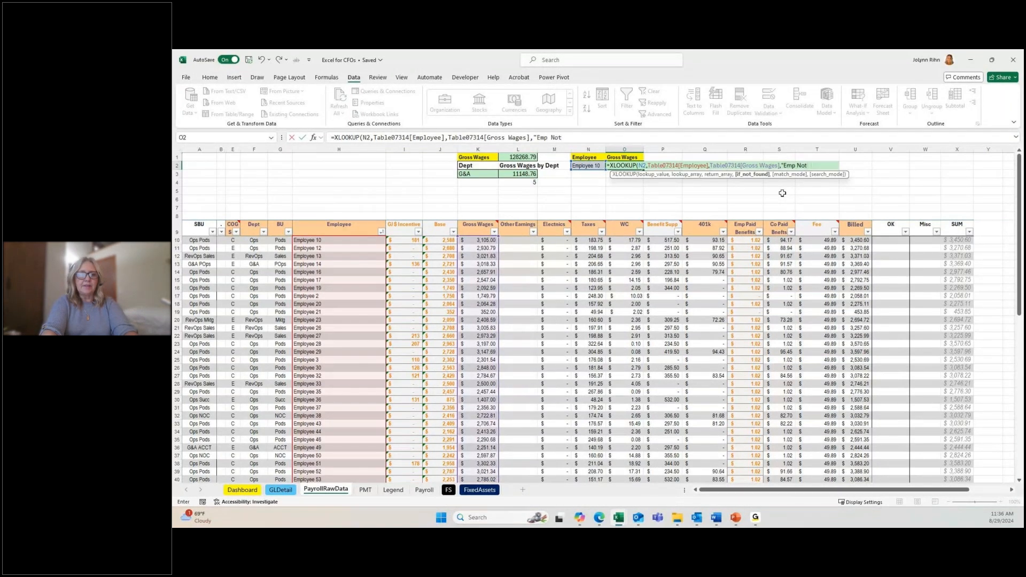
{"action": "type", "text": " Found\""}
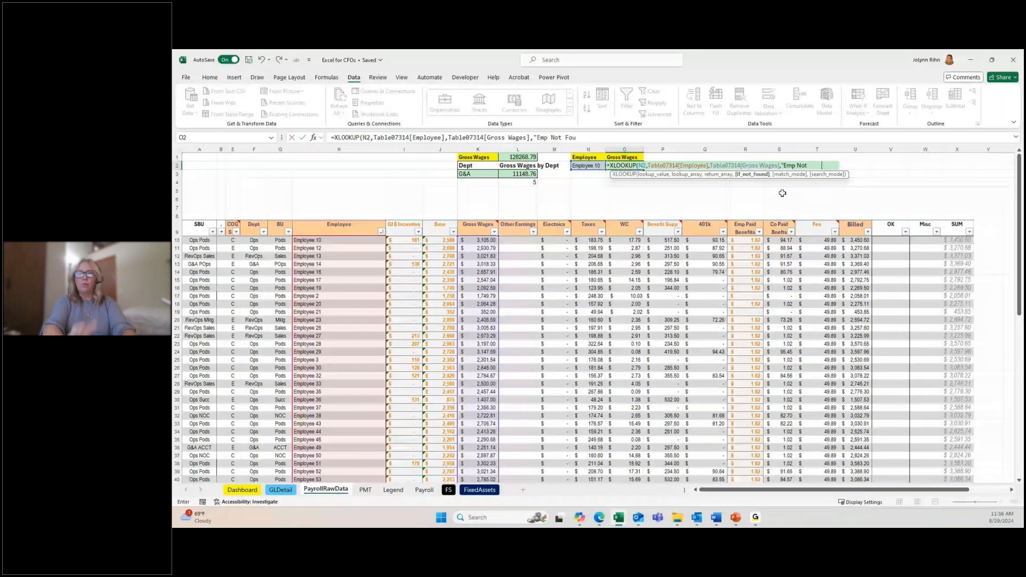
{"action": "key", "text": "Return"}
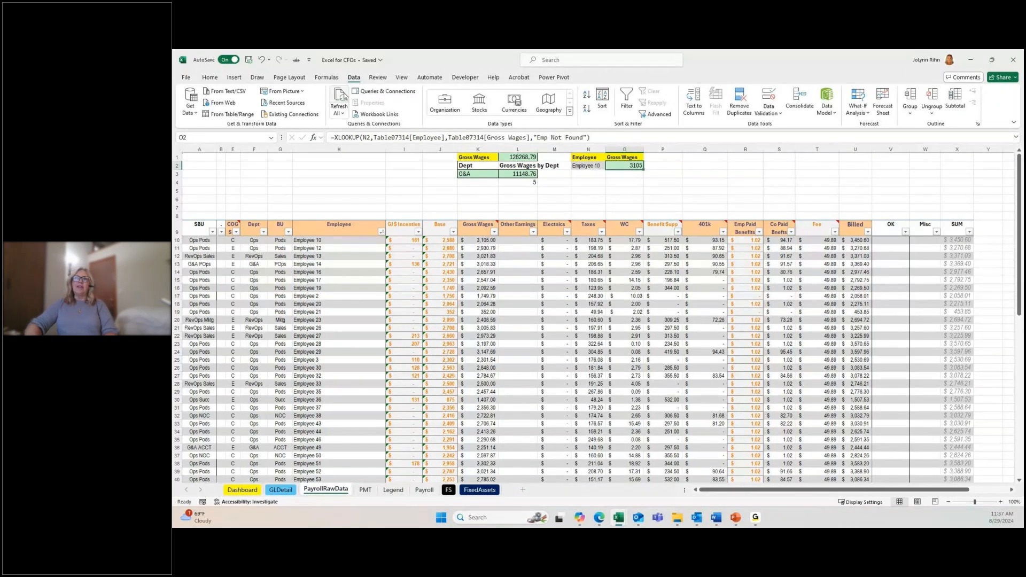
Format O2 as dollar Accounting and compare its result with Employee 10's gross wages in K10.
{"action": "left_click", "coordinate": [223, 77]}
{"action": "left_click", "coordinate": [497, 109]}
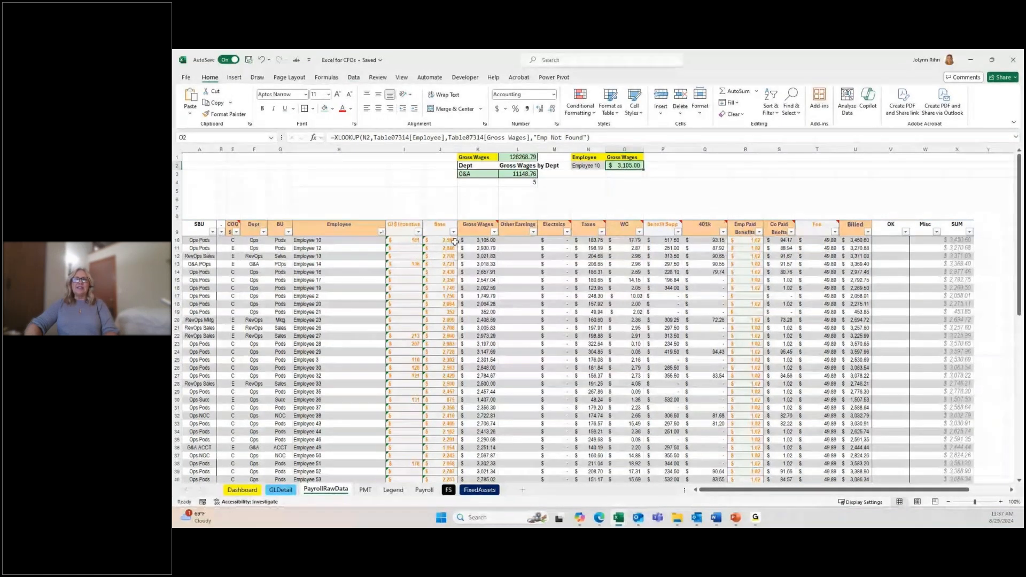
{"action": "left_click", "coordinate": [481, 240]}
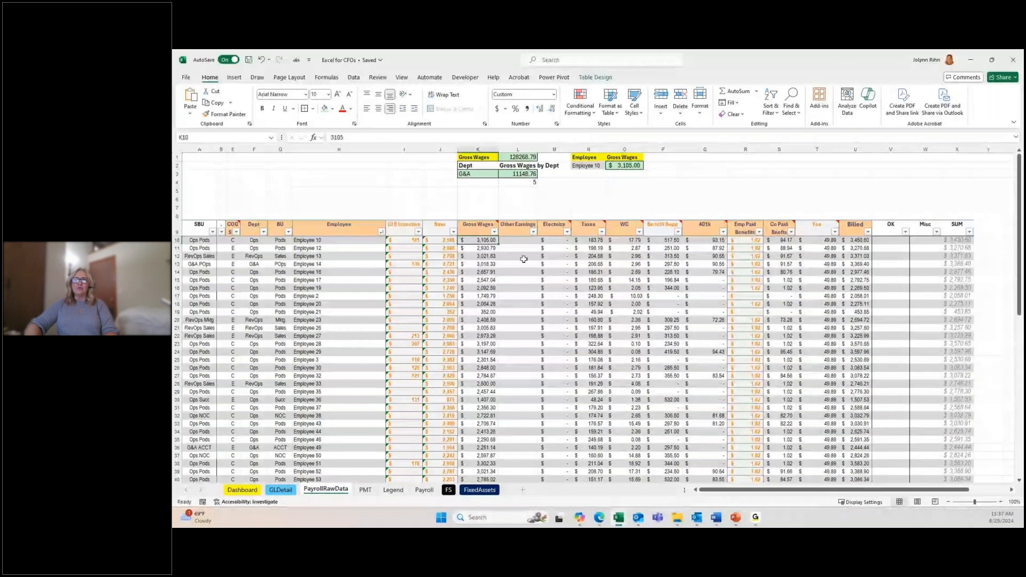
Change the lookup value in N2 to Employee 20 to test the XLOOKUP.
{"action": "left_click", "coordinate": [584, 170]}
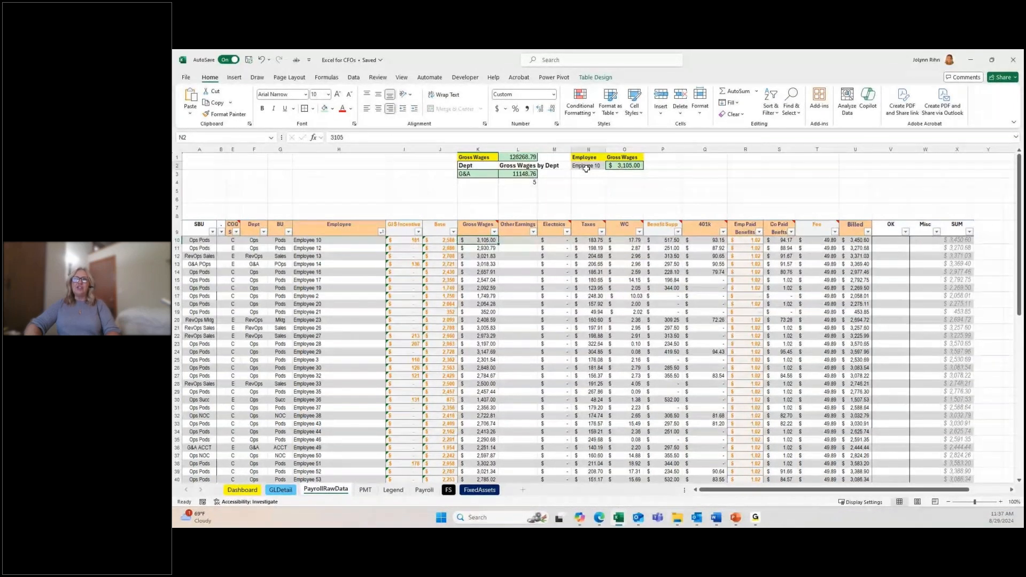
{"action": "left_click", "coordinate": [382, 137]}
{"action": "key", "text": "BackSpace"}
{"action": "key", "text": "BackSpace"}
{"action": "type", "text": "20"}
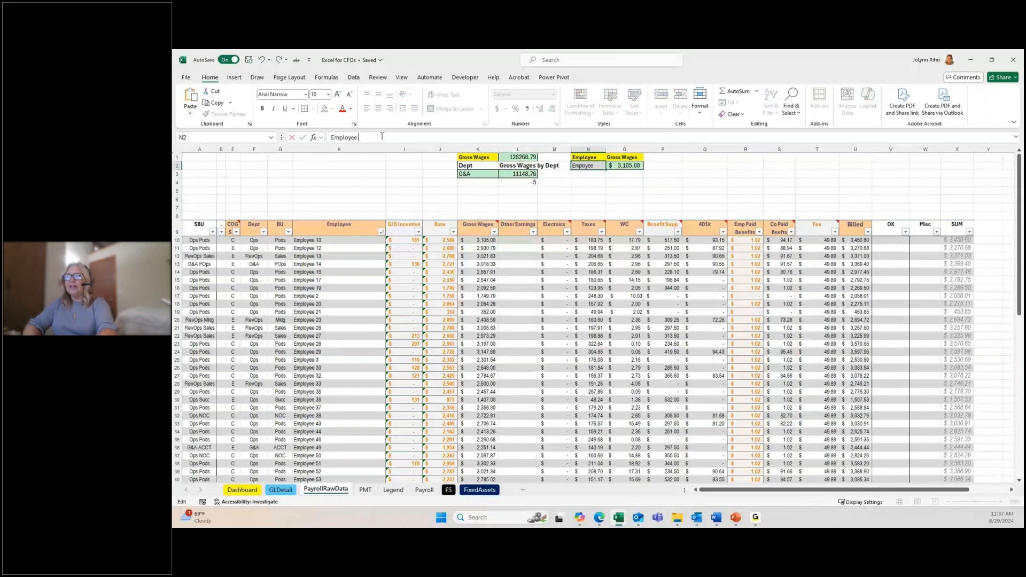
{"action": "key", "text": "Return"}
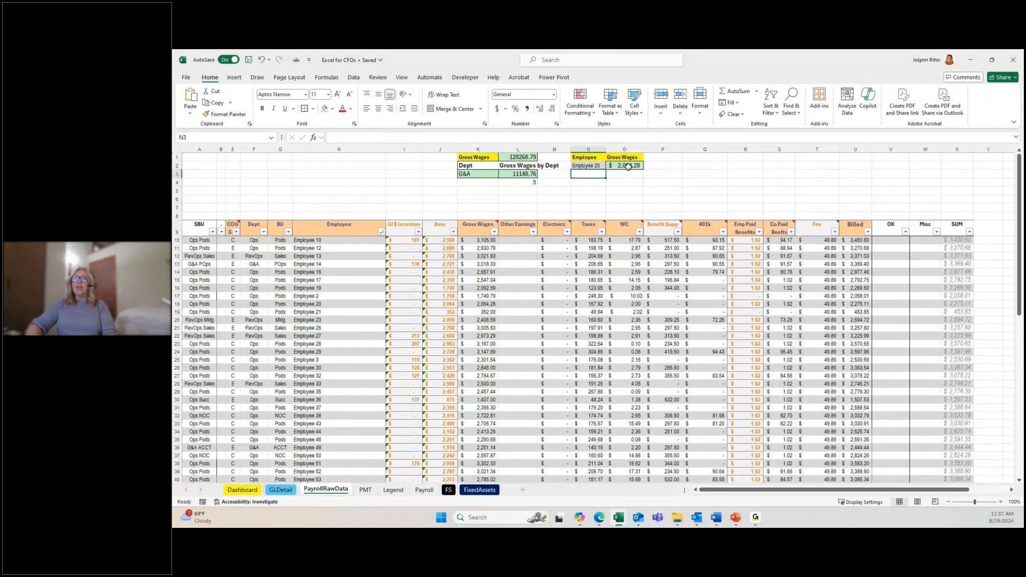
Set N2 to Employee 00 to test a missing employee, and select the O2 XLOOKUP cell.
{"action": "left_click", "coordinate": [588, 165]}
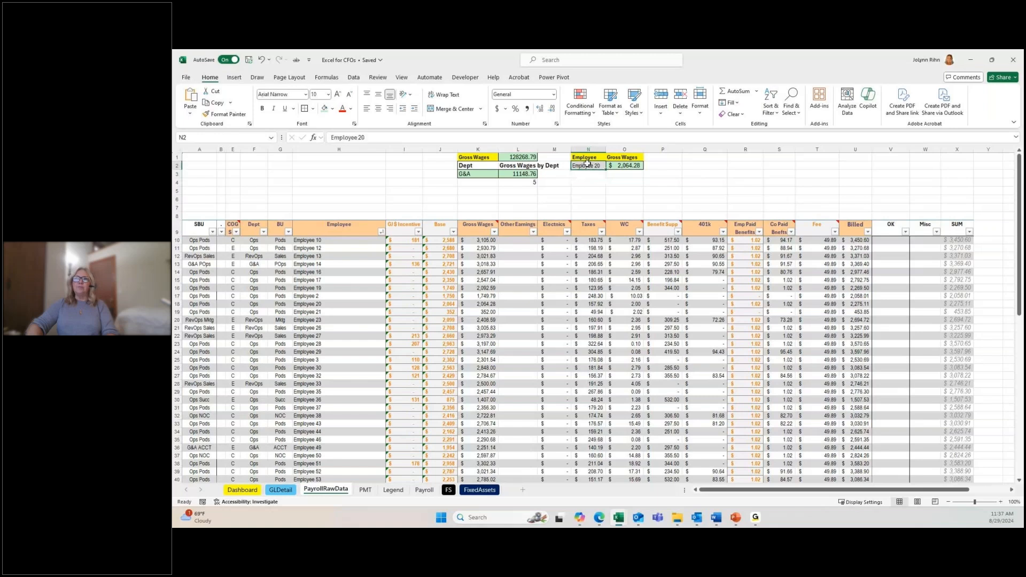
{"action": "left_click", "coordinate": [373, 137]}
{"action": "key", "text": "BackSpace"}
{"action": "key", "text": "BackSpace"}
{"action": "type", "text": "00"}
{"action": "key", "text": "Return"}
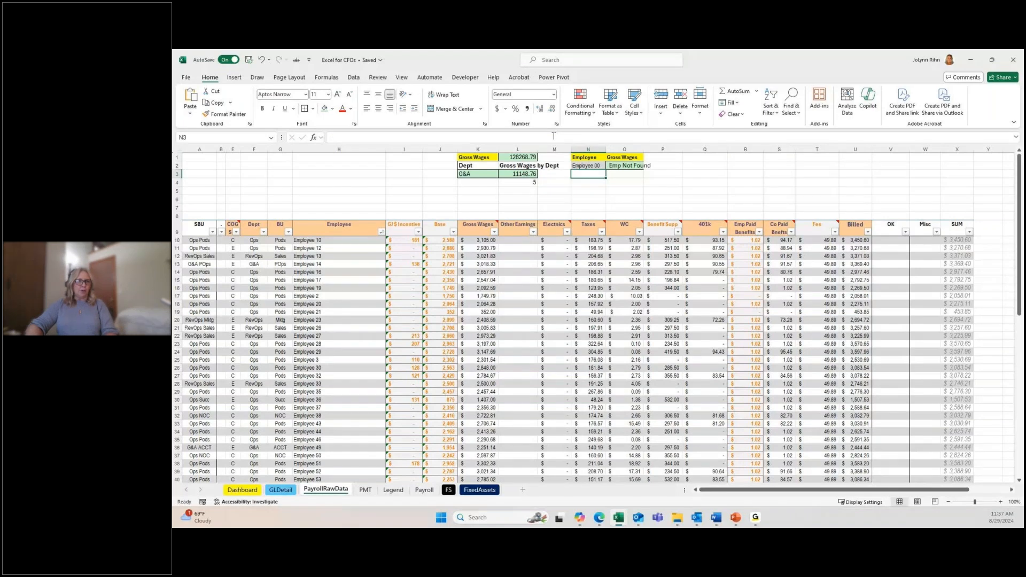
{"action": "left_click", "coordinate": [624, 165]}
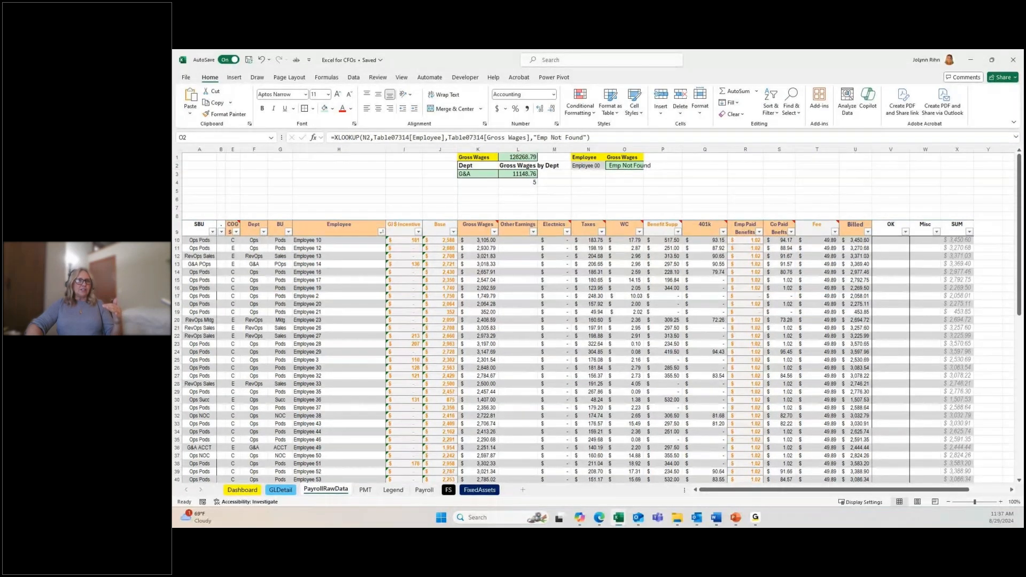
{"action": "key", "text": "alt+Tab"}
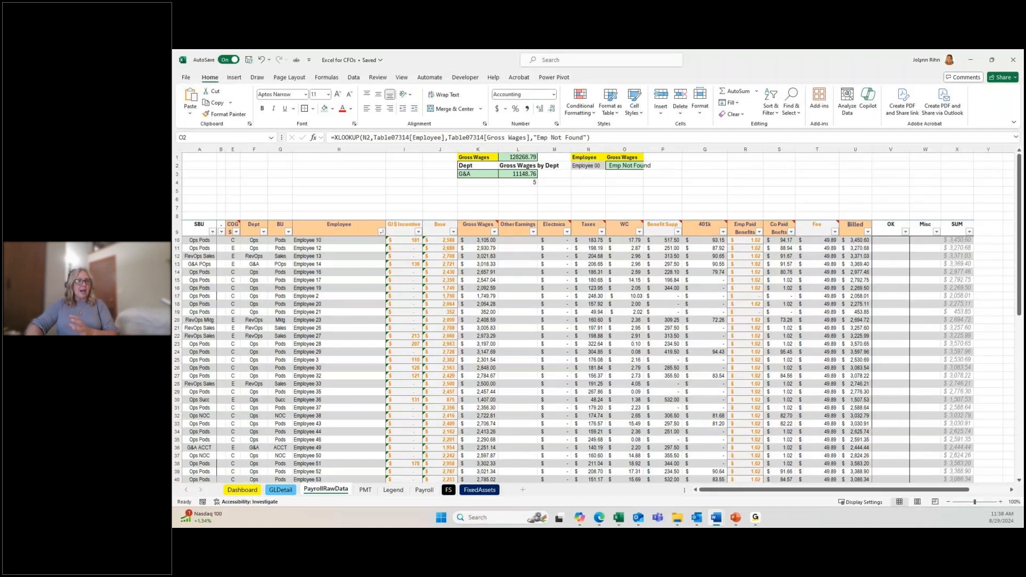
Open the GLDetail sheet and highlight the Period and Amount columns from their headers downward.
{"action": "left_click", "coordinate": [281, 489]}
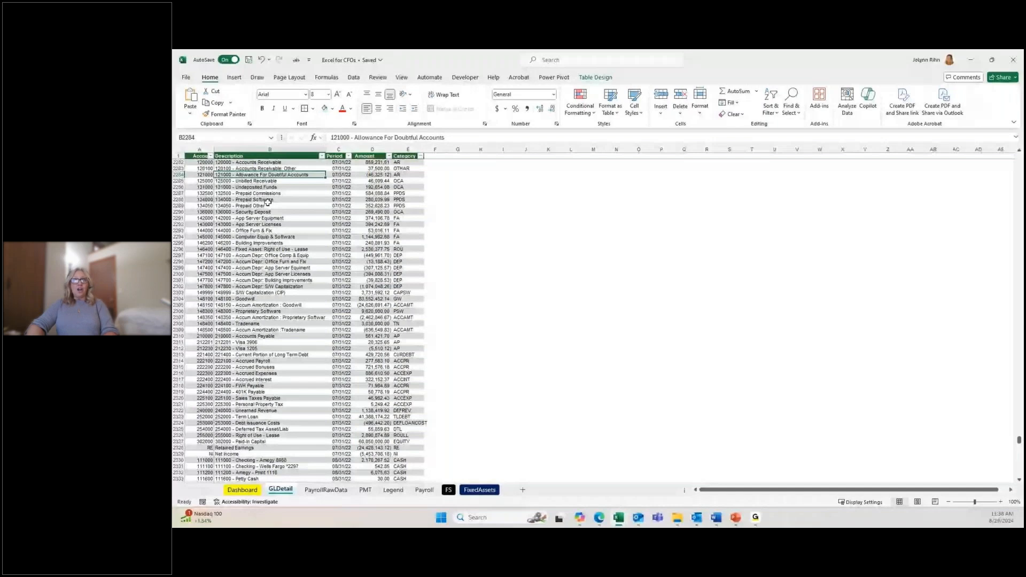
{"action": "scroll", "coordinate": [268, 202], "scroll_direction": "up", "scroll_amount": 20}
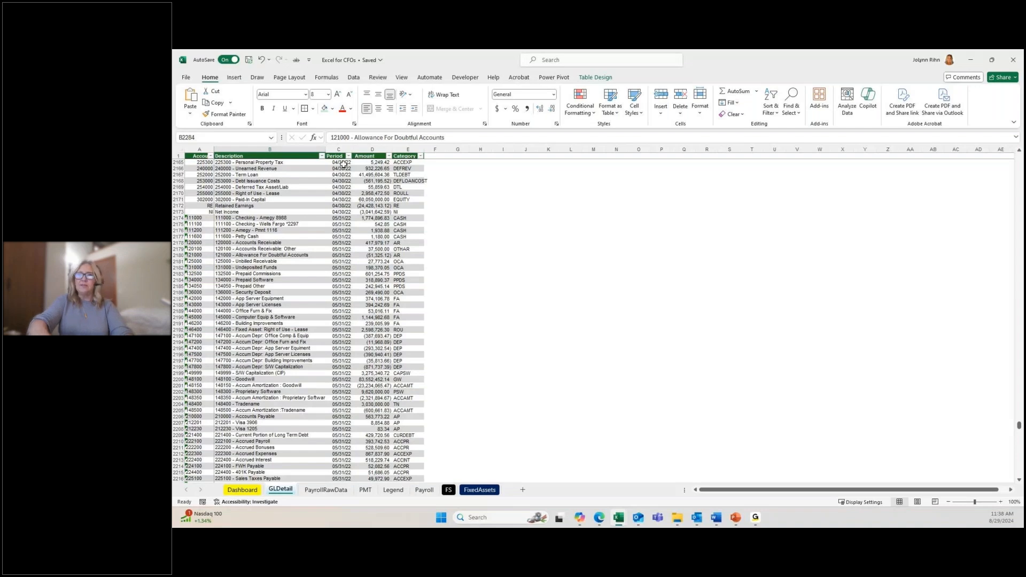
{"action": "key", "text": "ctrl+Home"}
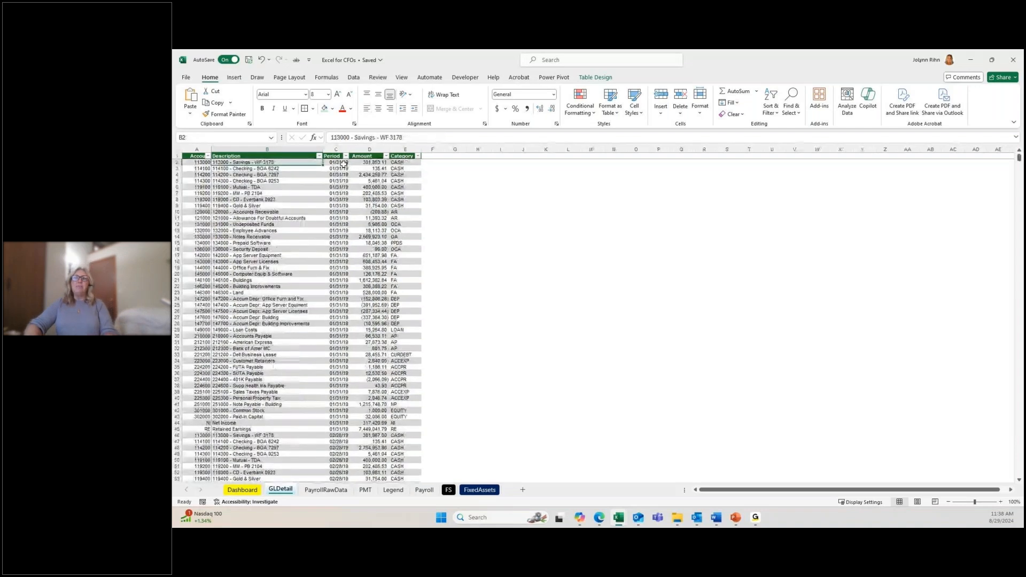
{"action": "left_click_drag", "start_coordinate": [331, 156], "coordinate": [379, 399]}
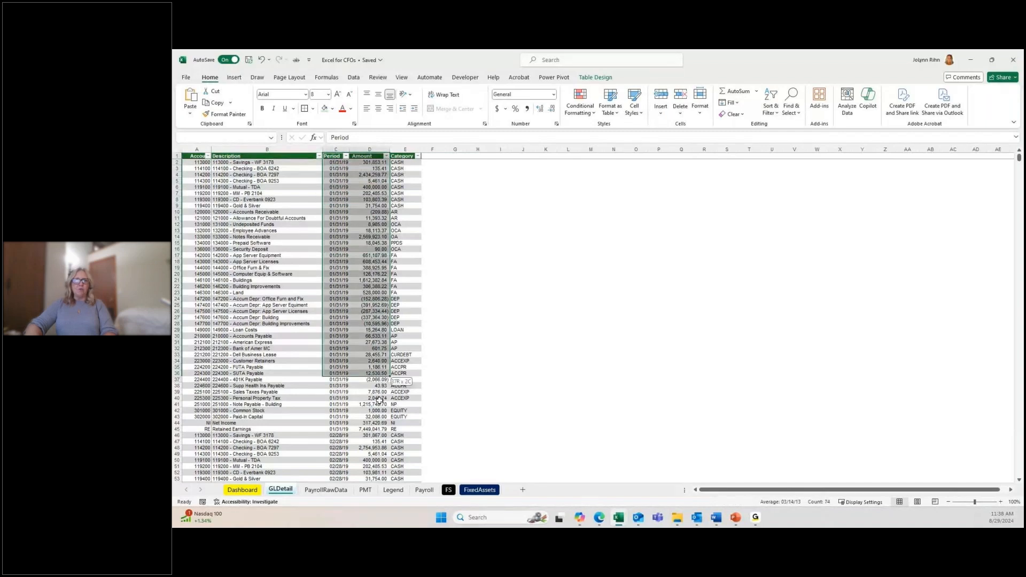
{"action": "left_click_drag", "start_coordinate": [379, 400], "coordinate": [363, 478]}
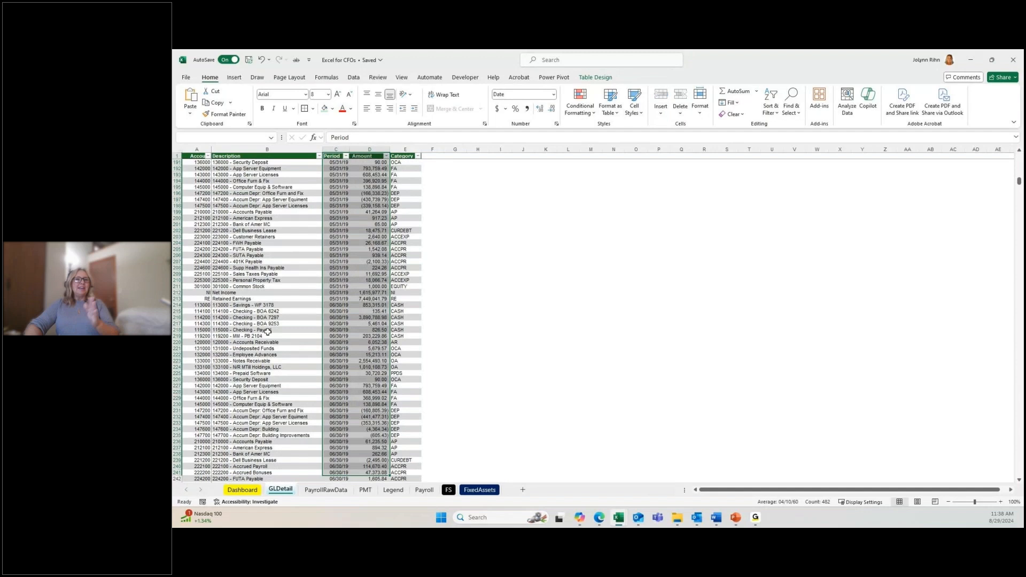
Start a Forecast Sheet from a cell inside the GLDetail table and expand its options.
{"action": "left_click", "coordinate": [268, 330]}
{"action": "scroll", "coordinate": [283, 304], "scroll_direction": "up", "scroll_amount": 20}
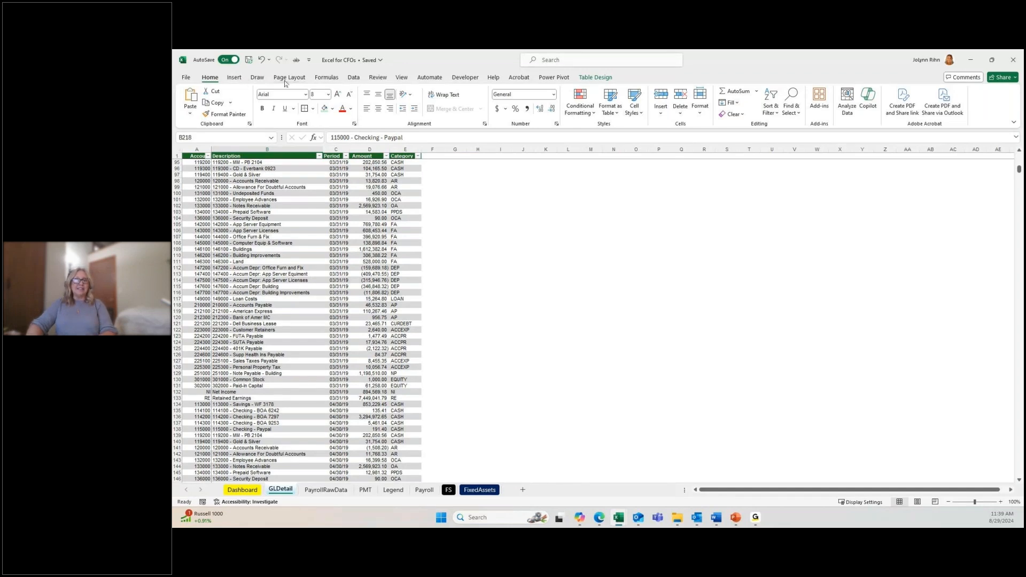
{"action": "left_click", "coordinate": [354, 78]}
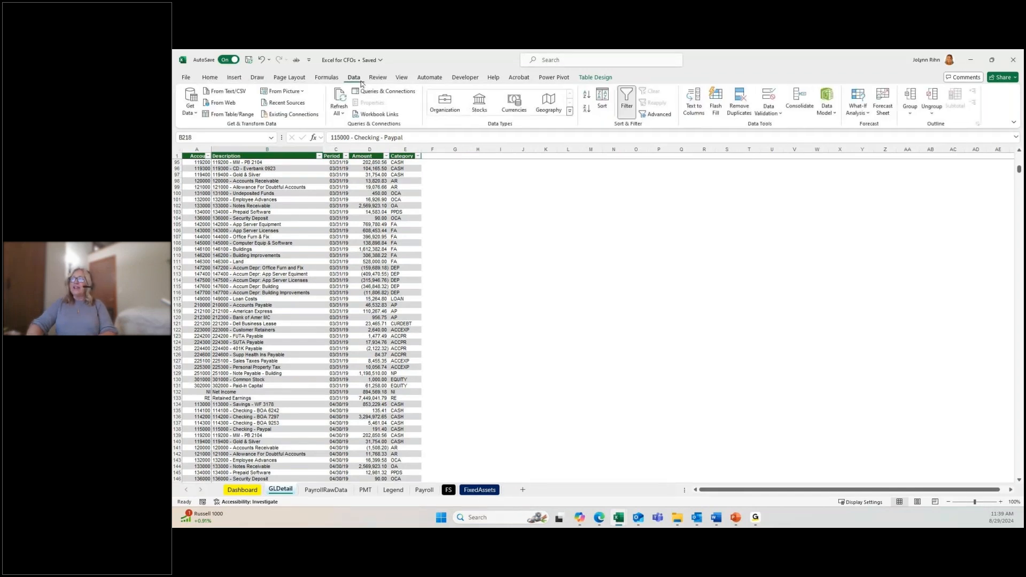
{"action": "left_click", "coordinate": [882, 109]}
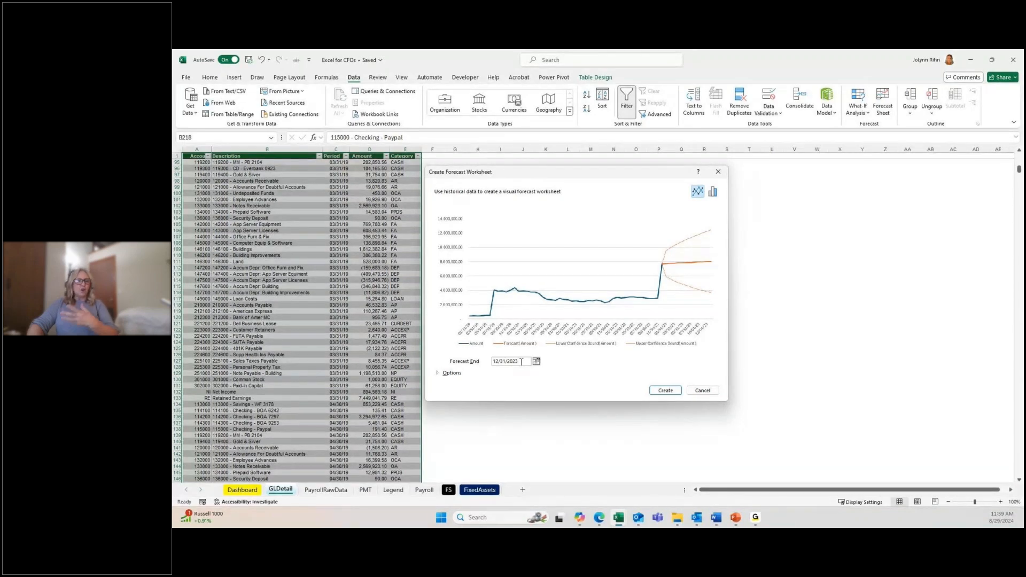
{"action": "left_click", "coordinate": [444, 376]}
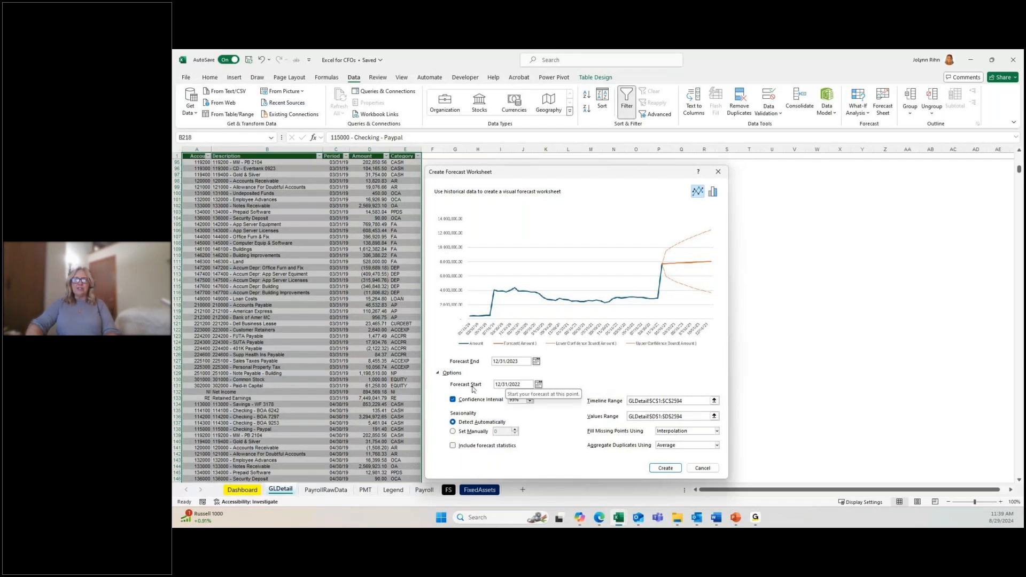
Create the forecast worksheet with a forecast end of 12/31/2024 and move its chart slightly clear of the table.
{"action": "left_click", "coordinate": [520, 363]}
{"action": "key", "text": "BackSpace"}
{"action": "type", "text": "4"}
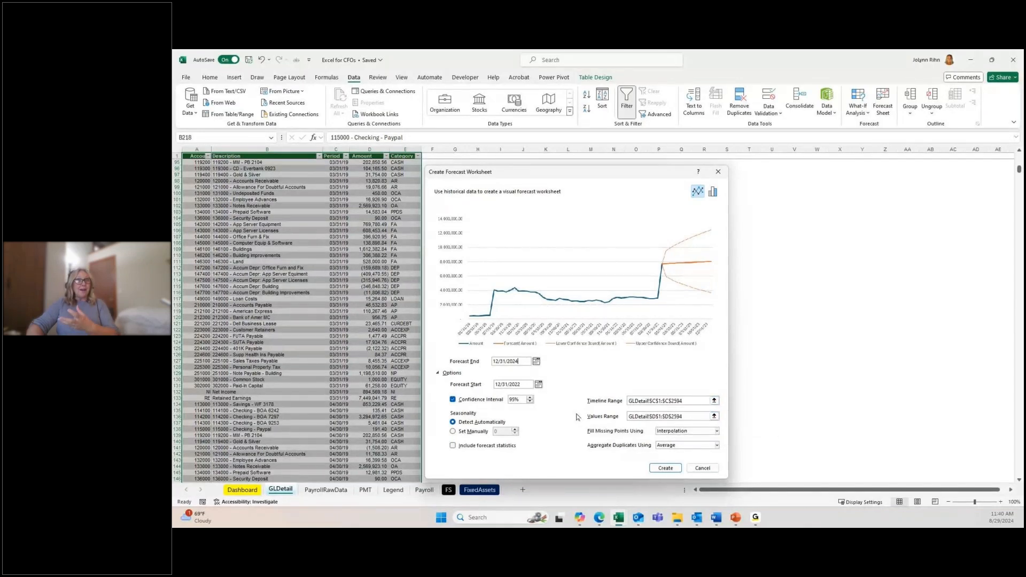
{"action": "left_click", "coordinate": [663, 468]}
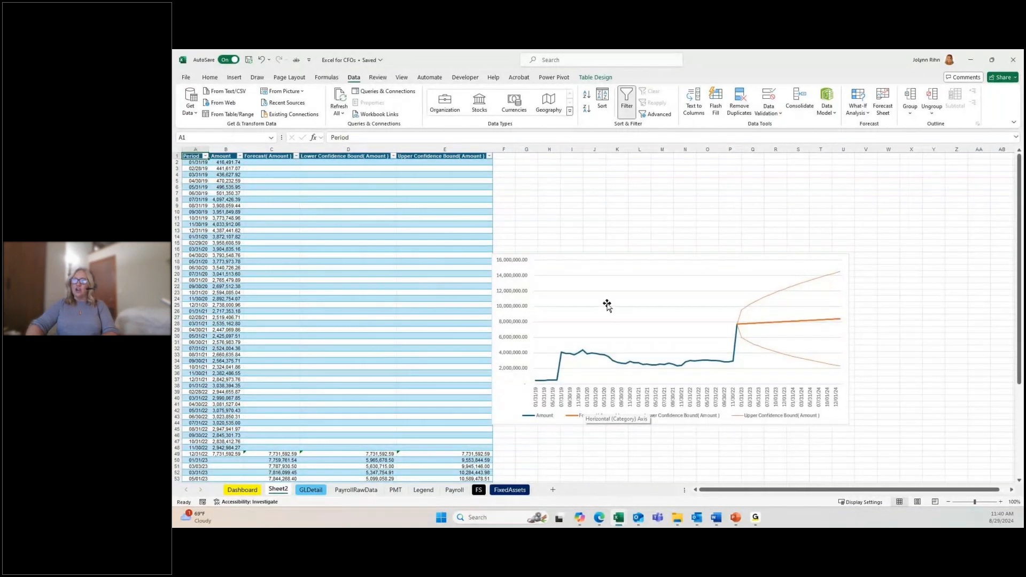
{"action": "left_click_drag", "start_coordinate": [607, 304], "coordinate": [598, 420]}
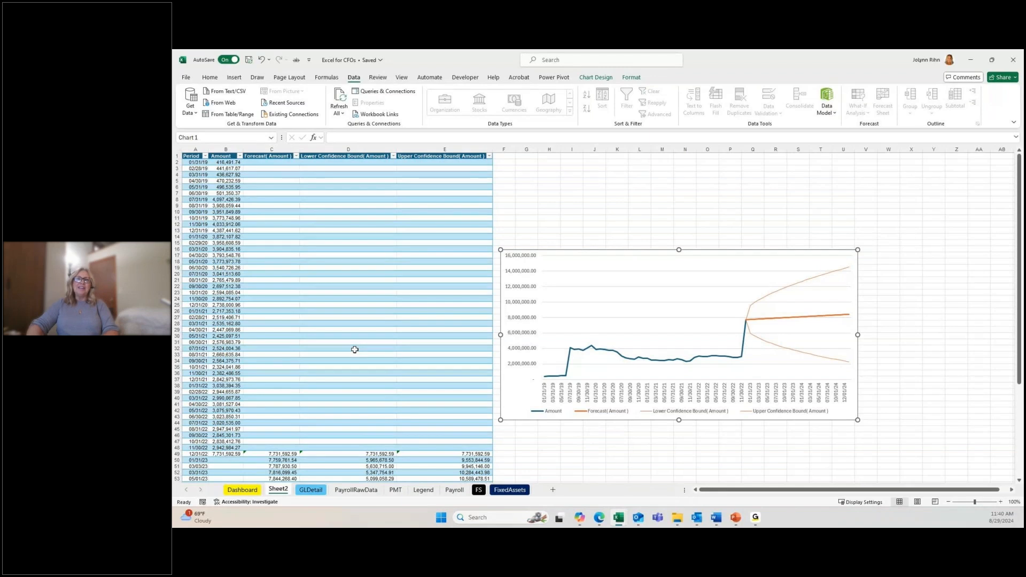
Examine the forecast and confidence bound formulas in C52, E54 and C73, reading down to the table's final row.
{"action": "scroll", "coordinate": [355, 349], "scroll_direction": "down", "scroll_amount": 1}
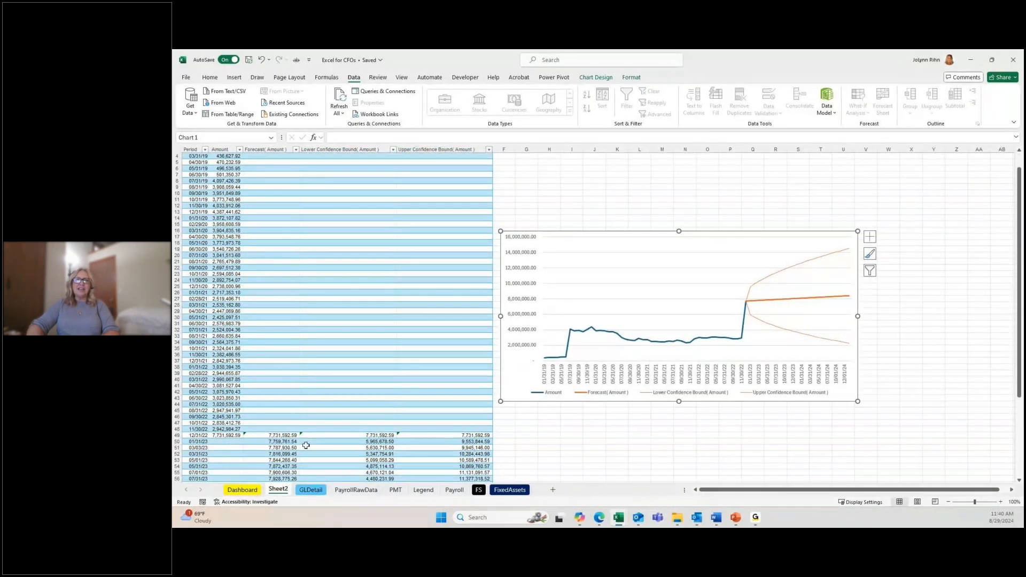
{"action": "left_click", "coordinate": [289, 452]}
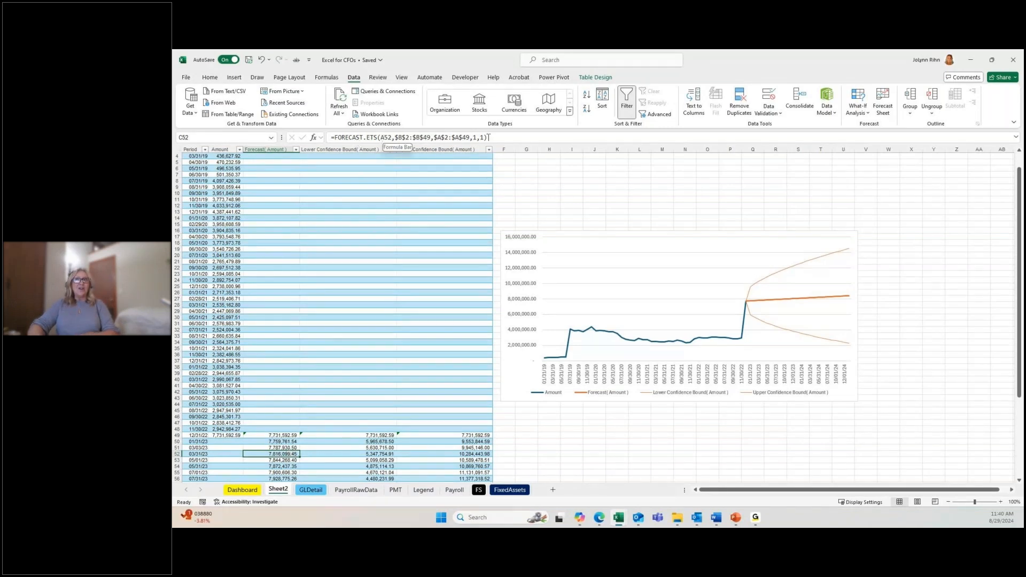
{"action": "left_click", "coordinate": [446, 466]}
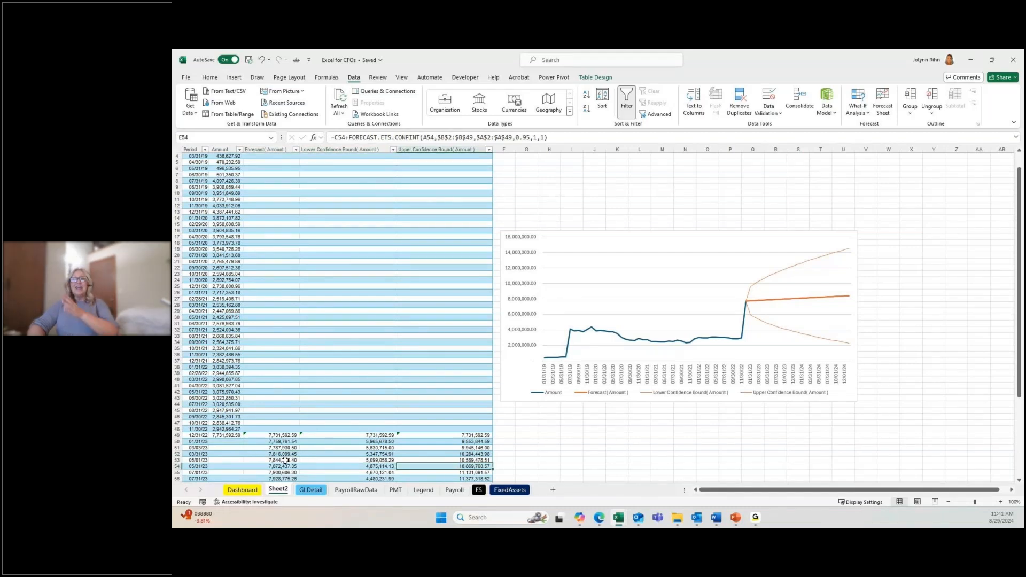
{"action": "scroll", "coordinate": [285, 460], "scroll_direction": "down", "scroll_amount": 7}
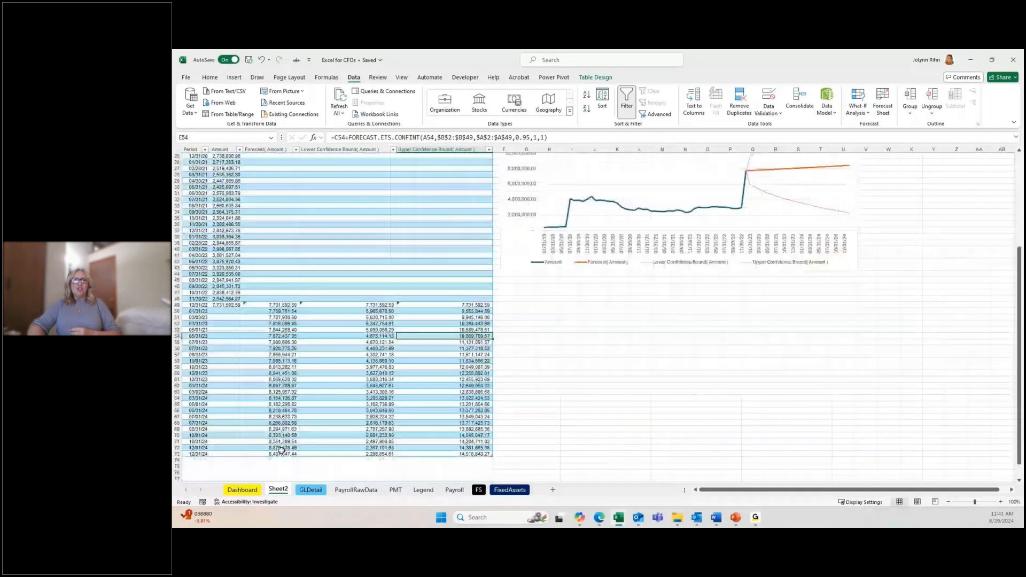
{"action": "scroll", "coordinate": [281, 450], "scroll_direction": "down", "scroll_amount": 2}
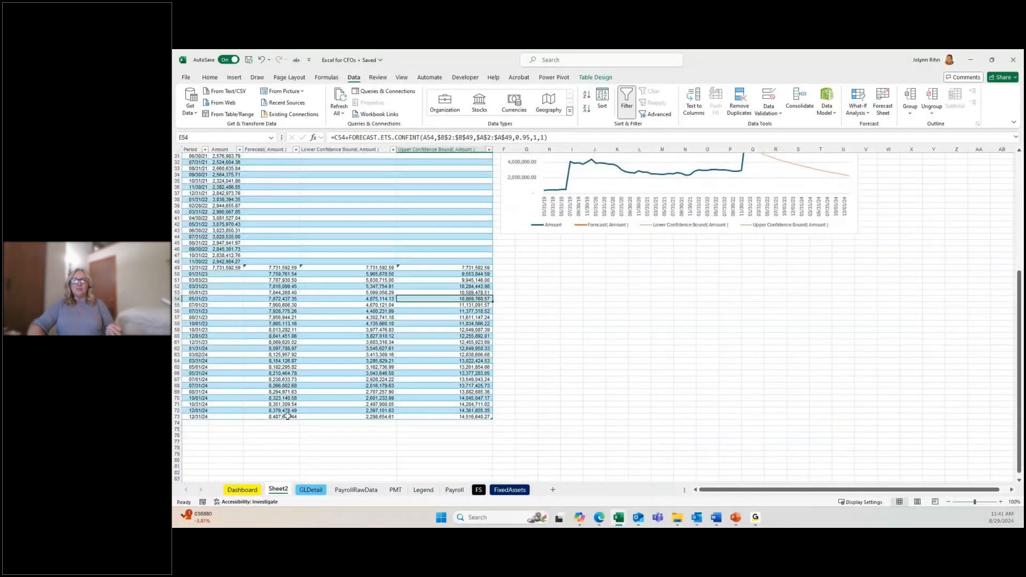
{"action": "key", "text": "ctrl+a"}
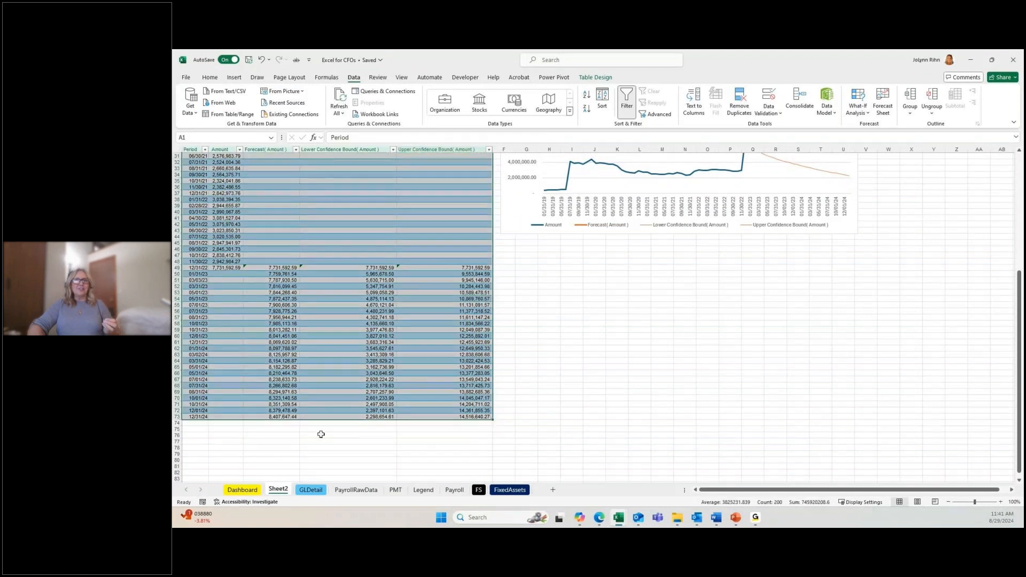
{"action": "left_click", "coordinate": [295, 416]}
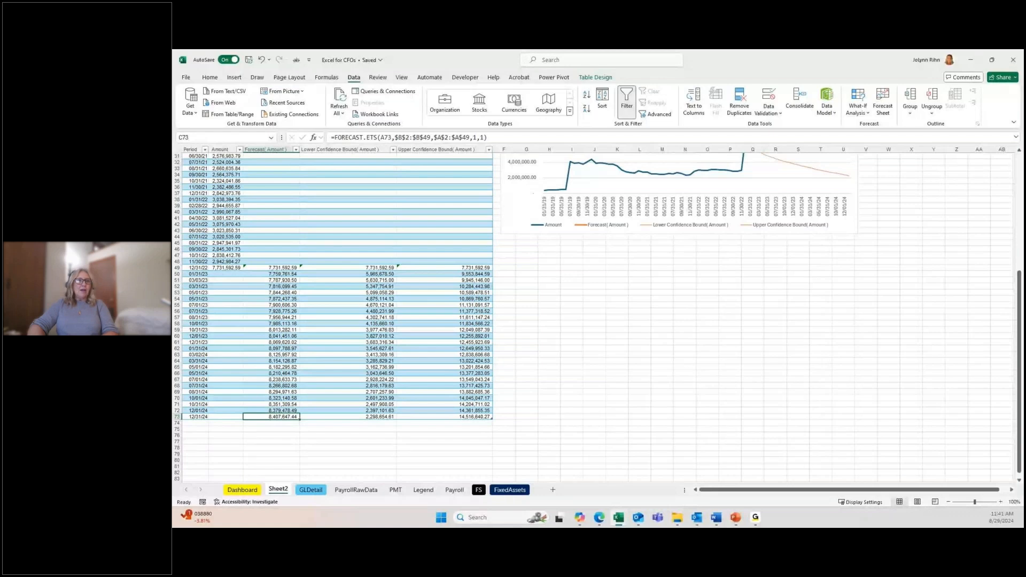
Create a PivotTable from the GLDetail sheet's table on a new worksheet.
{"action": "key", "text": "alt+Tab"}
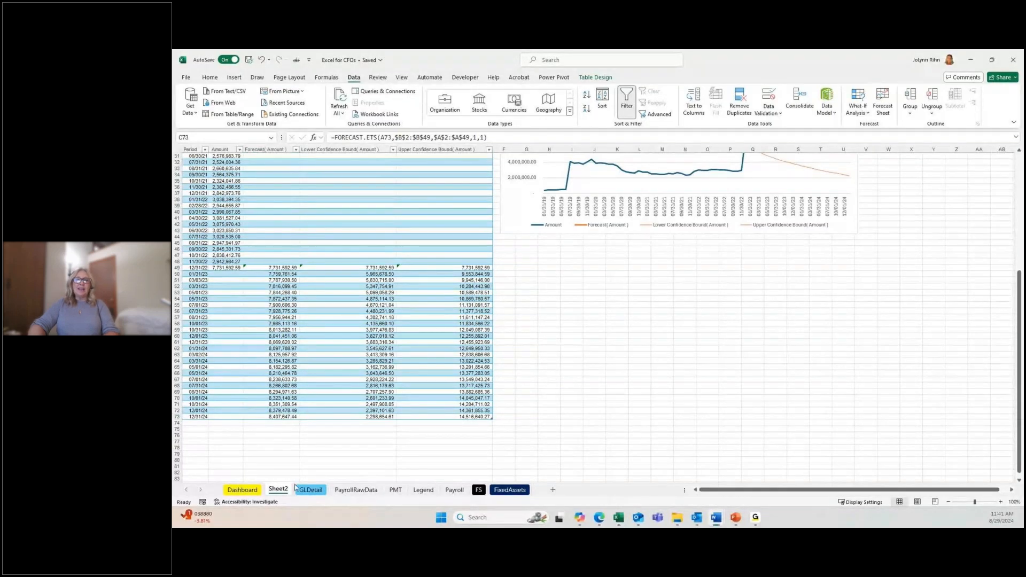
{"action": "left_click", "coordinate": [313, 492]}
{"action": "left_click", "coordinate": [313, 493]}
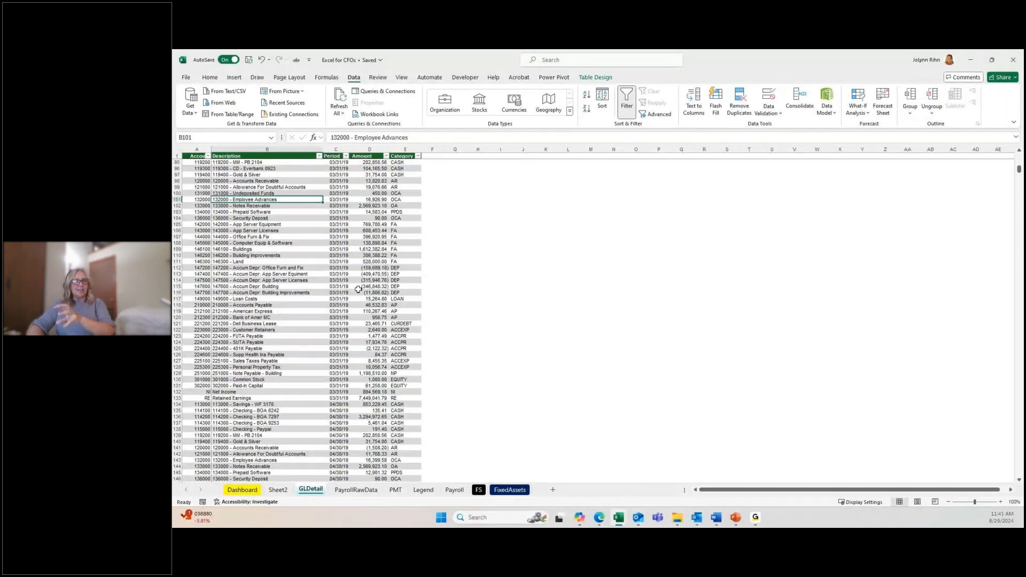
{"action": "left_click", "coordinate": [238, 79]}
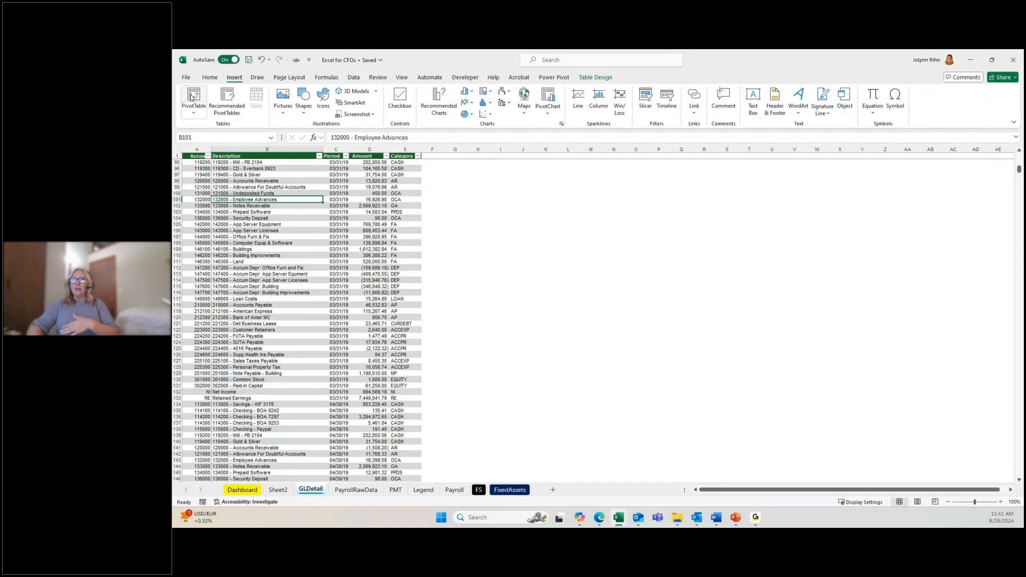
{"action": "left_click", "coordinate": [191, 96]}
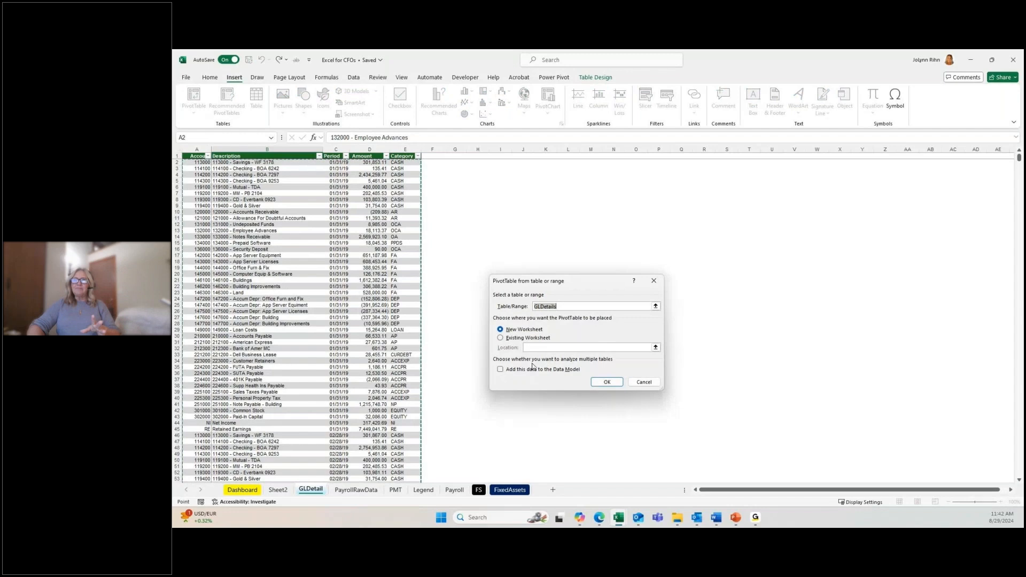
{"action": "left_click", "coordinate": [616, 382]}
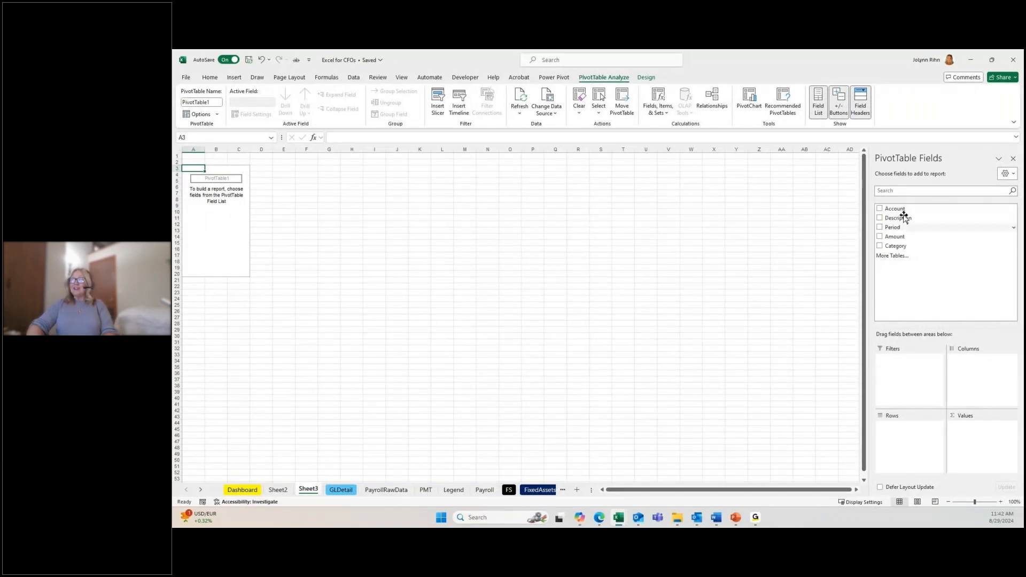
Add Description as the PivotTable's rows and Amount as its summed values, and look down the resulting list.
{"action": "left_click", "coordinate": [880, 218]}
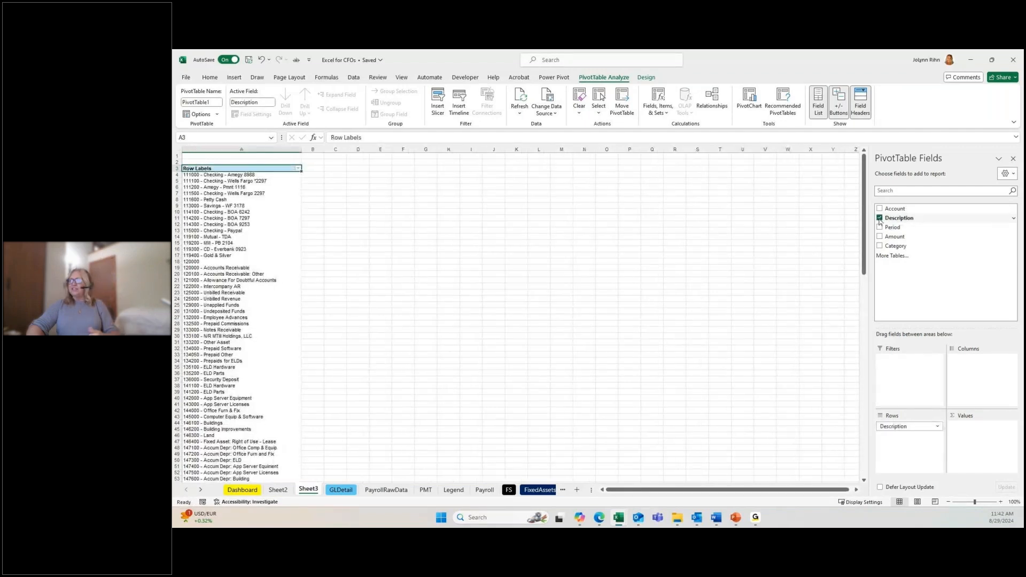
{"action": "left_click", "coordinate": [880, 236]}
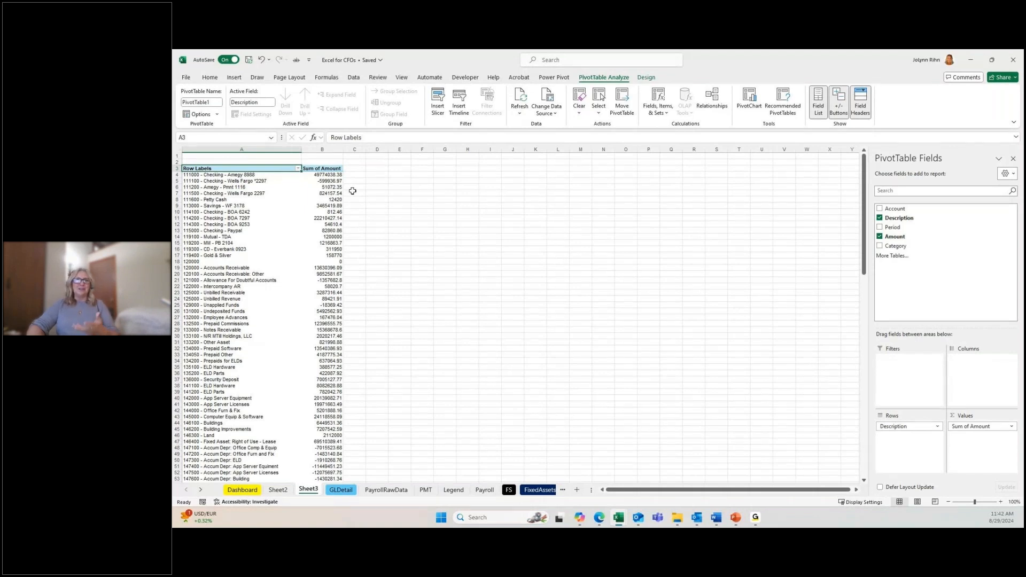
{"action": "scroll", "coordinate": [320, 297], "scroll_direction": "down", "scroll_amount": 5}
{"action": "scroll", "coordinate": [319, 297], "scroll_direction": "down", "scroll_amount": 4}
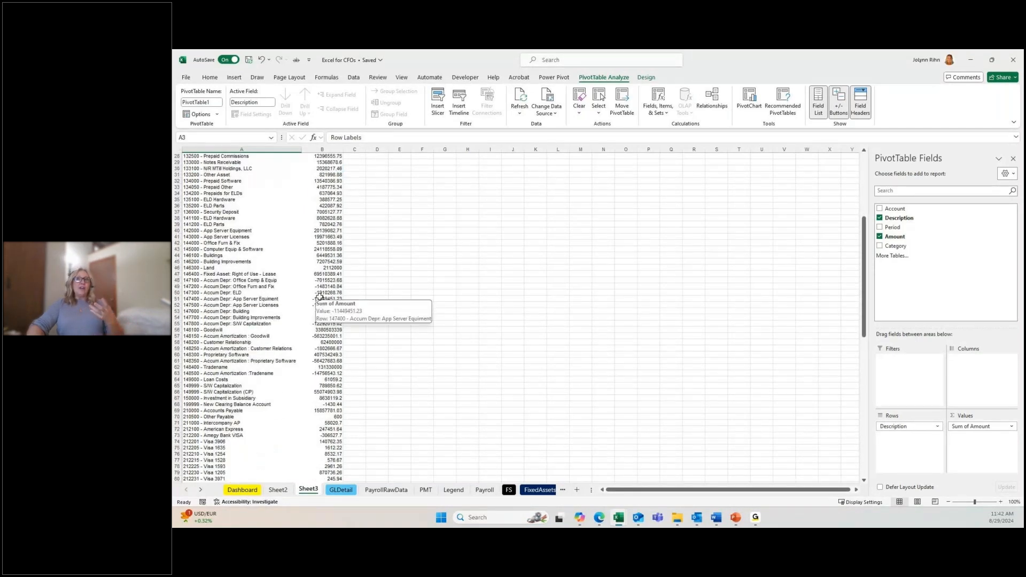
{"action": "scroll", "coordinate": [320, 297], "scroll_direction": "up", "scroll_amount": 9}
Insert slicers for the Description and Category fields of the PivotTable.
{"action": "left_click", "coordinate": [291, 250]}
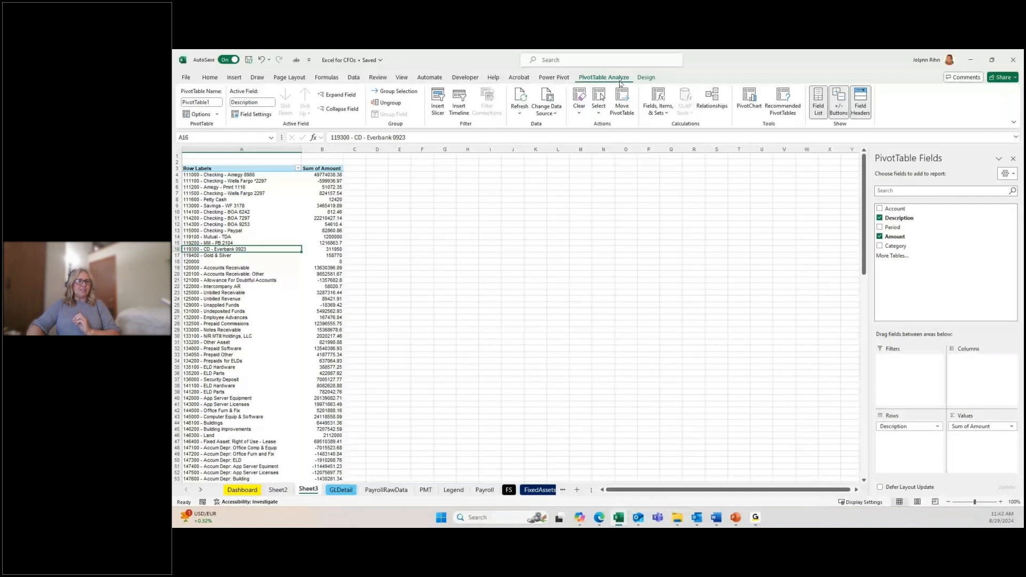
{"action": "left_click", "coordinate": [436, 109]}
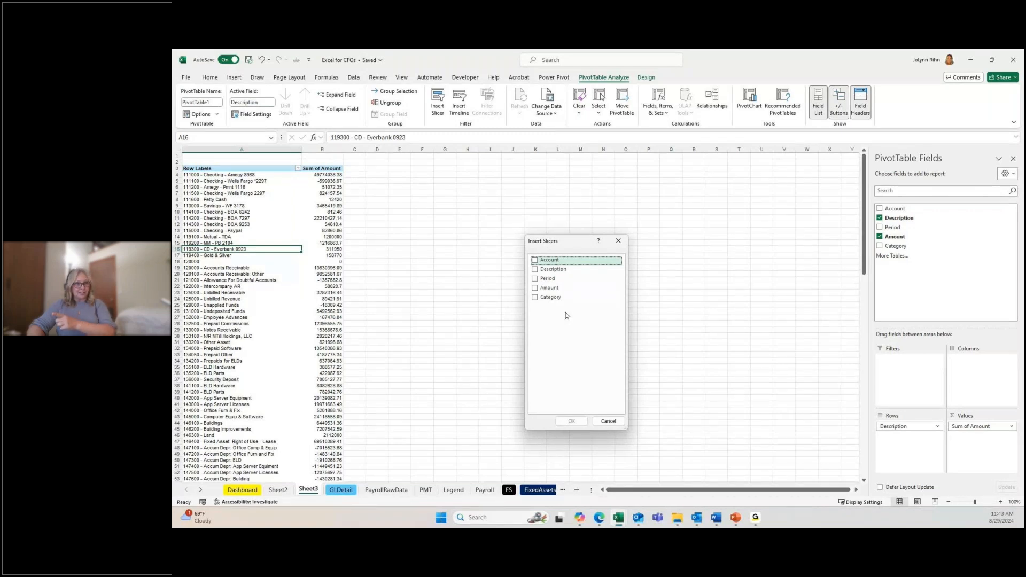
{"action": "left_click", "coordinate": [536, 269]}
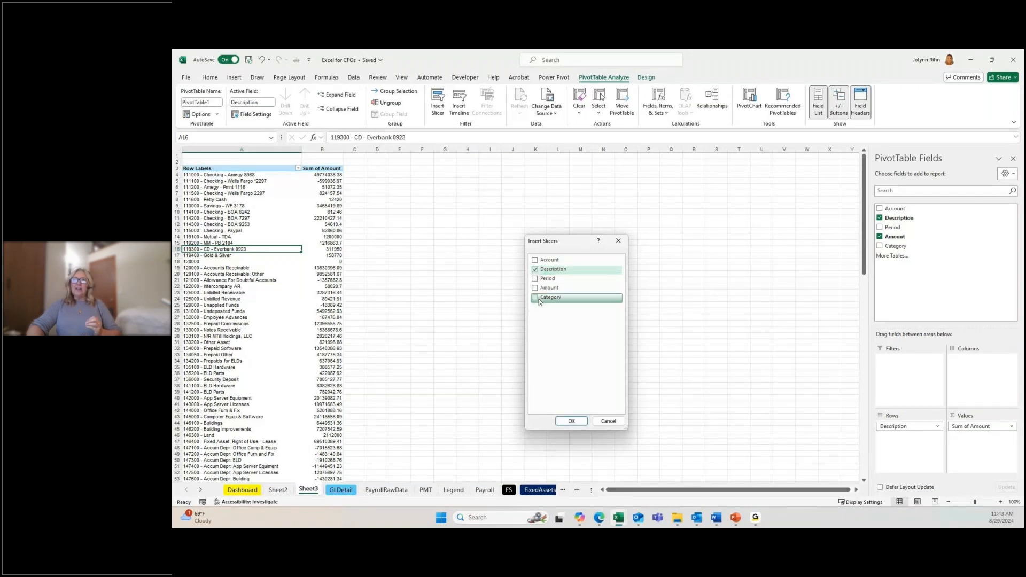
{"action": "left_click", "coordinate": [535, 298]}
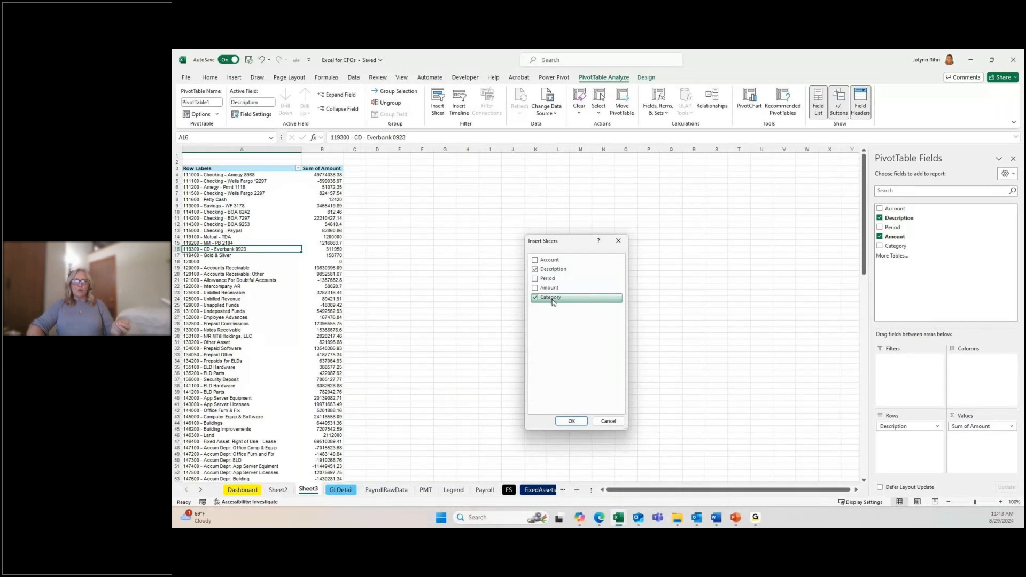
{"action": "left_click", "coordinate": [569, 421]}
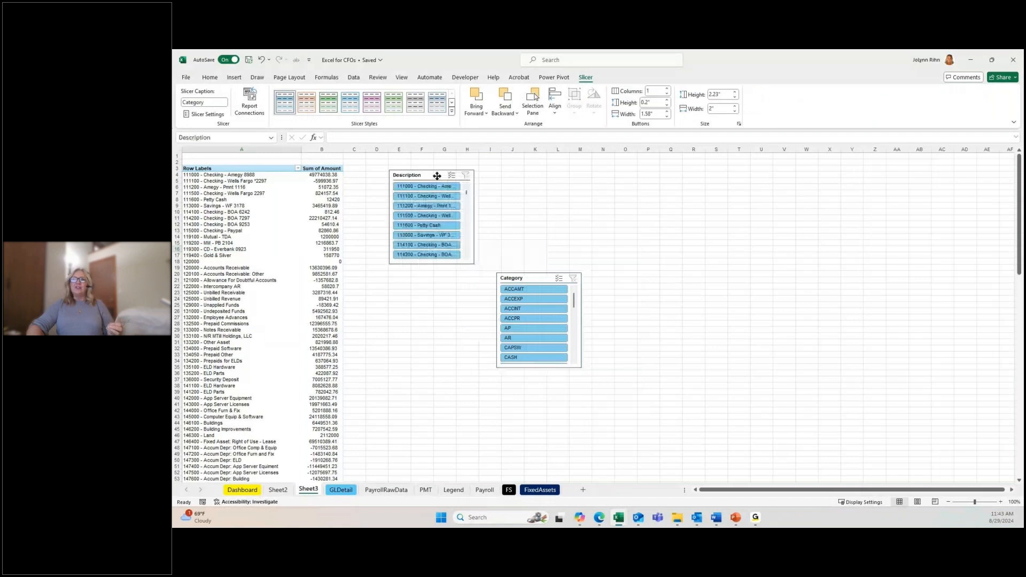
Place the Description and Category slicers side by side next to the PivotTable and set the Description slicer to 2 columns.
{"action": "left_click_drag", "start_coordinate": [436, 176], "coordinate": [428, 174]}
{"action": "left_click_drag", "start_coordinate": [547, 279], "coordinate": [540, 181]}
{"action": "left_click", "coordinate": [428, 172]}
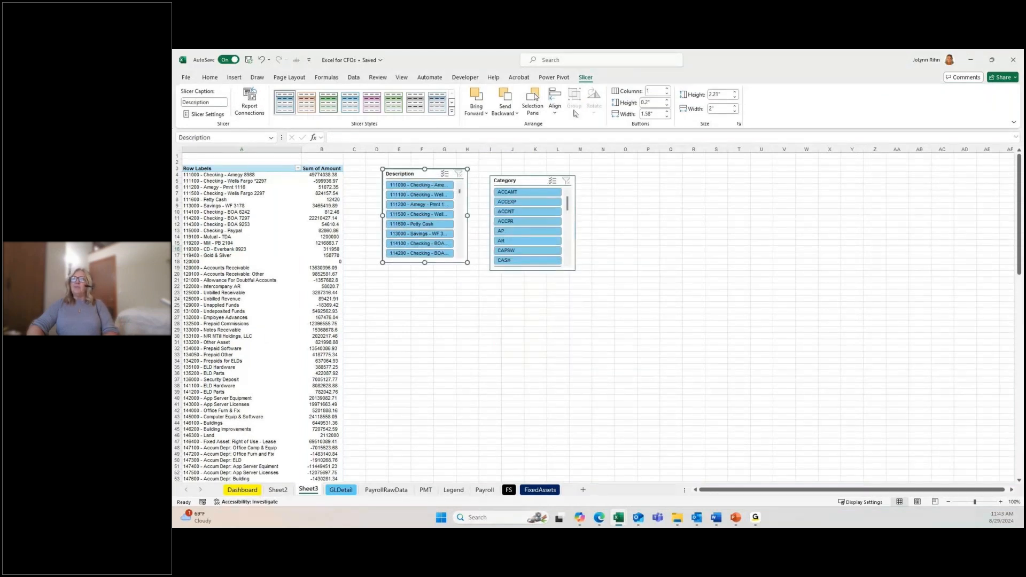
{"action": "left_click", "coordinate": [667, 90]}
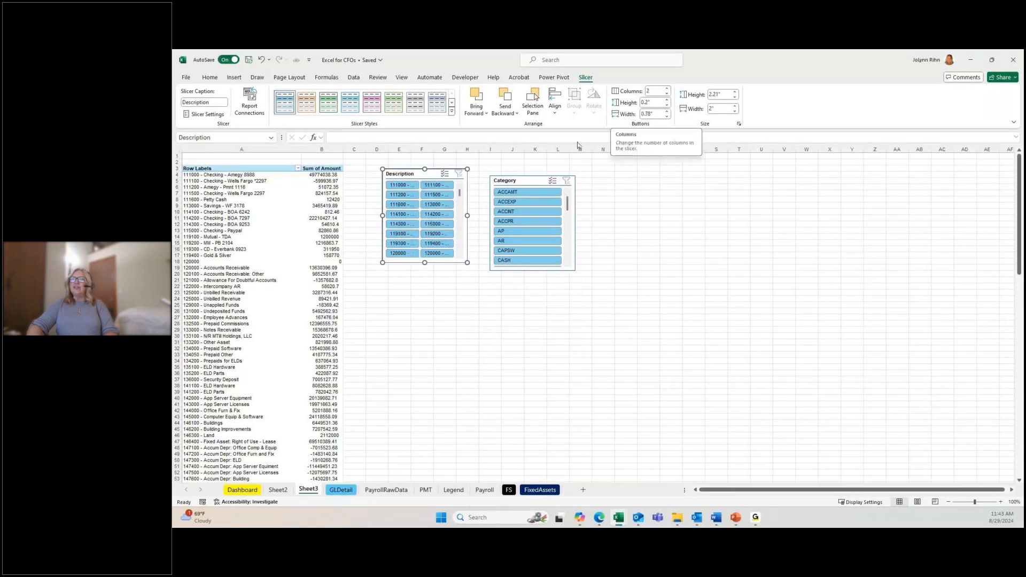
Widen the Description slicer so its labels are easier to read, keeping the Category slicer moved clear of it.
{"action": "left_click_drag", "start_coordinate": [516, 180], "coordinate": [564, 175]}
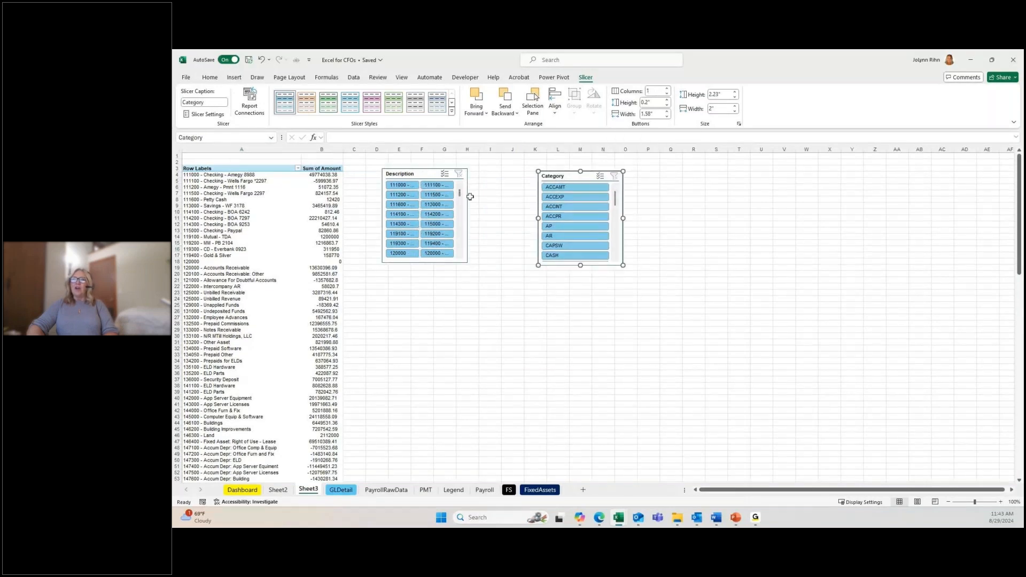
{"action": "left_click", "coordinate": [466, 223]}
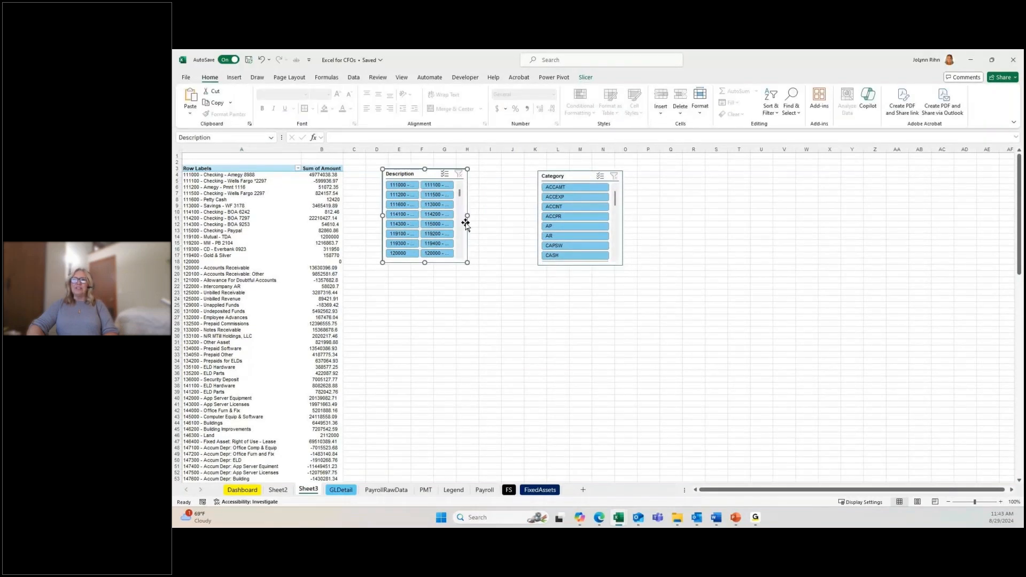
{"action": "left_click_drag", "start_coordinate": [467, 216], "coordinate": [500, 215]}
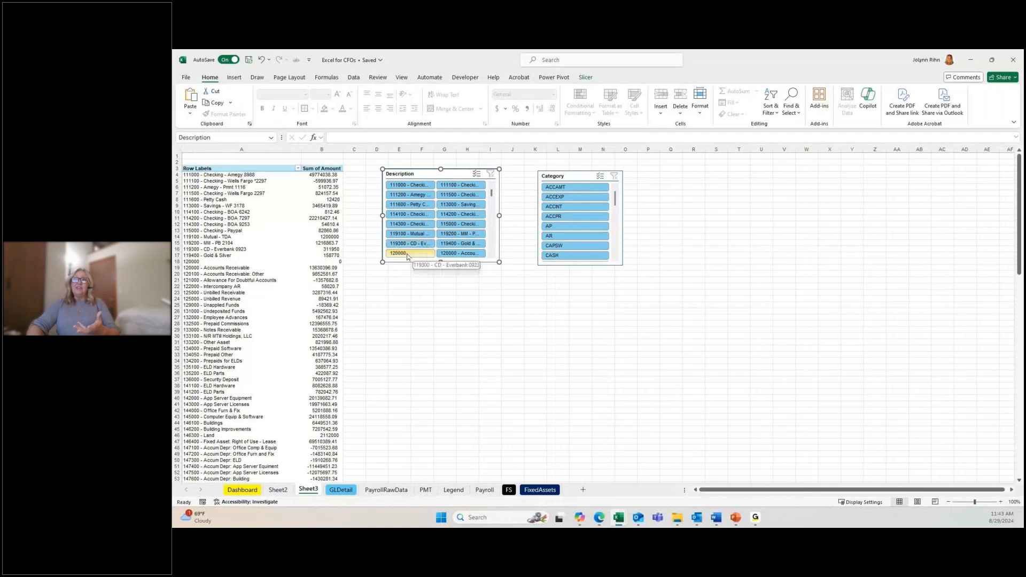
{"action": "left_click_drag", "start_coordinate": [499, 216], "coordinate": [535, 215]}
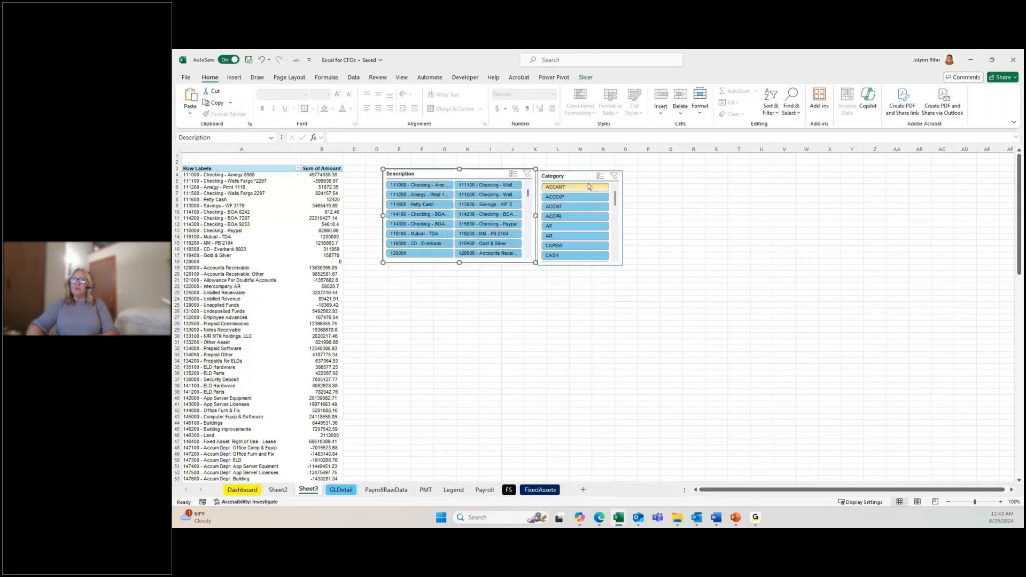
{"action": "left_click_drag", "start_coordinate": [583, 176], "coordinate": [624, 170]}
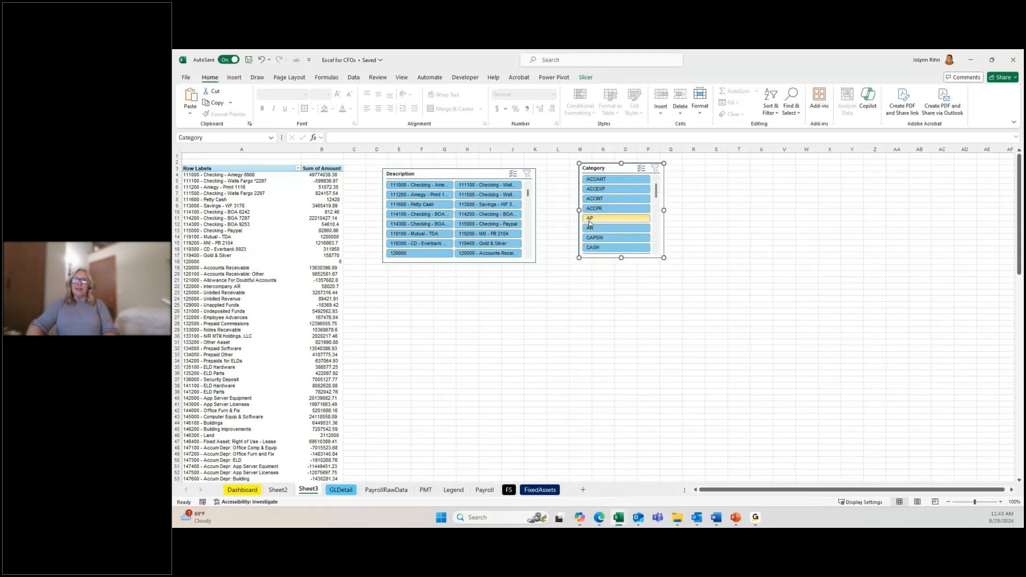
Try filtering the PivotTable by category AP and by the Mutual - TDA description, clearing each slicer filter after use.
{"action": "left_click", "coordinate": [590, 219]}
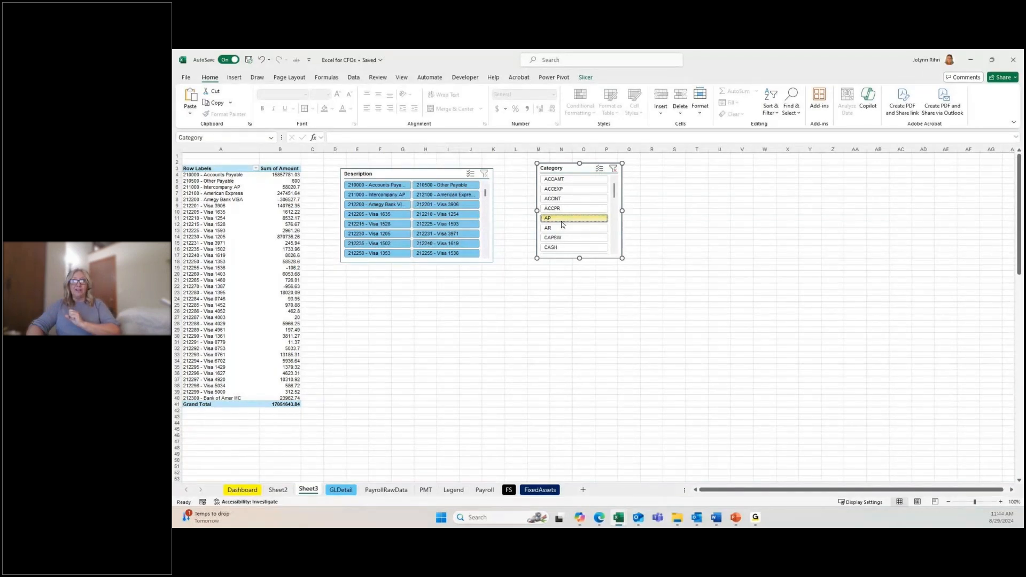
{"action": "left_click", "coordinate": [614, 170]}
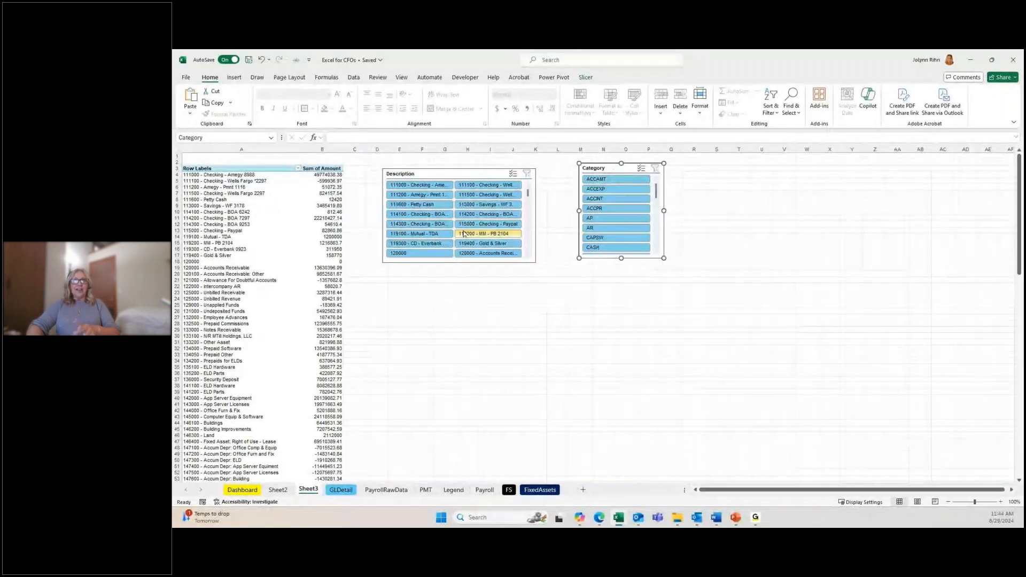
{"action": "left_click", "coordinate": [402, 234]}
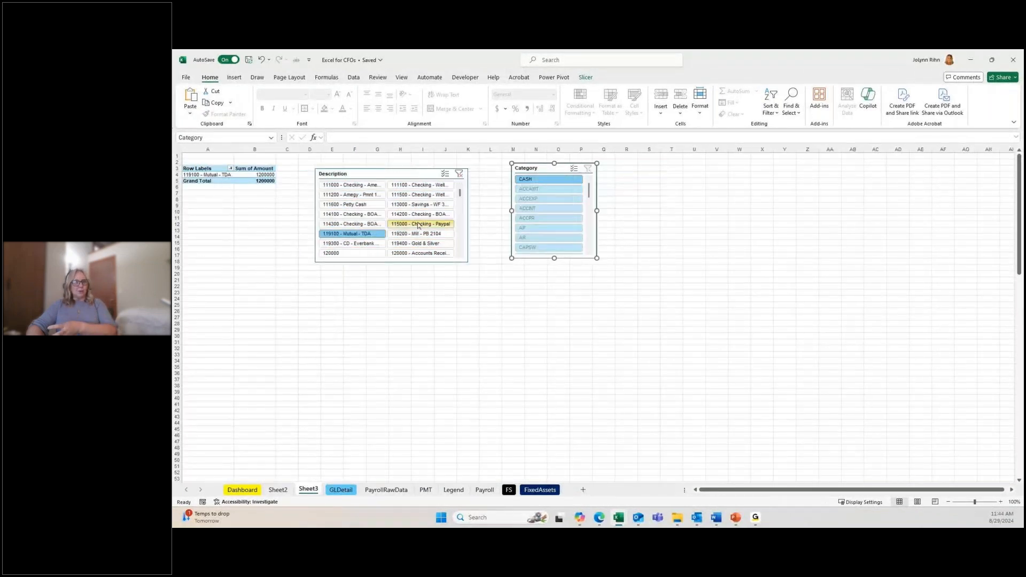
{"action": "left_click", "coordinate": [461, 175]}
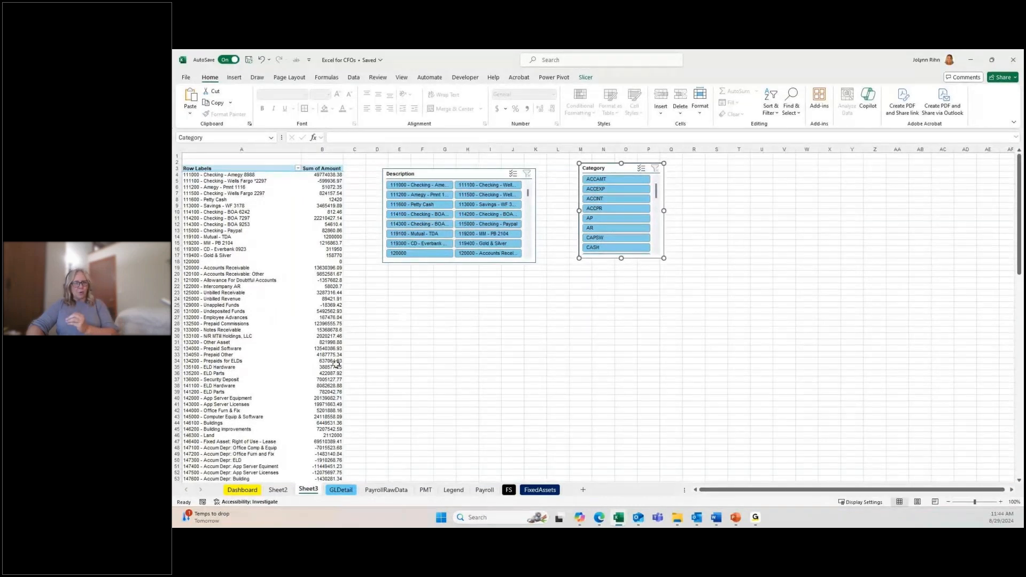
{"action": "mouse_move", "coordinate": [339, 367]}
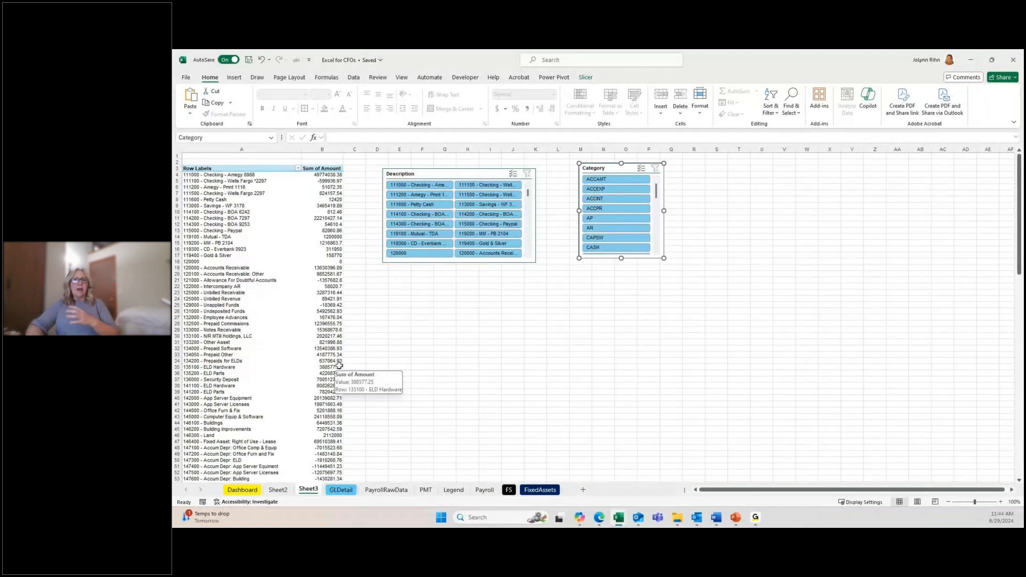
Copy the payroll summary range K1:O4 from the PayrollRawData sheet.
{"action": "left_click", "coordinate": [242, 490]}
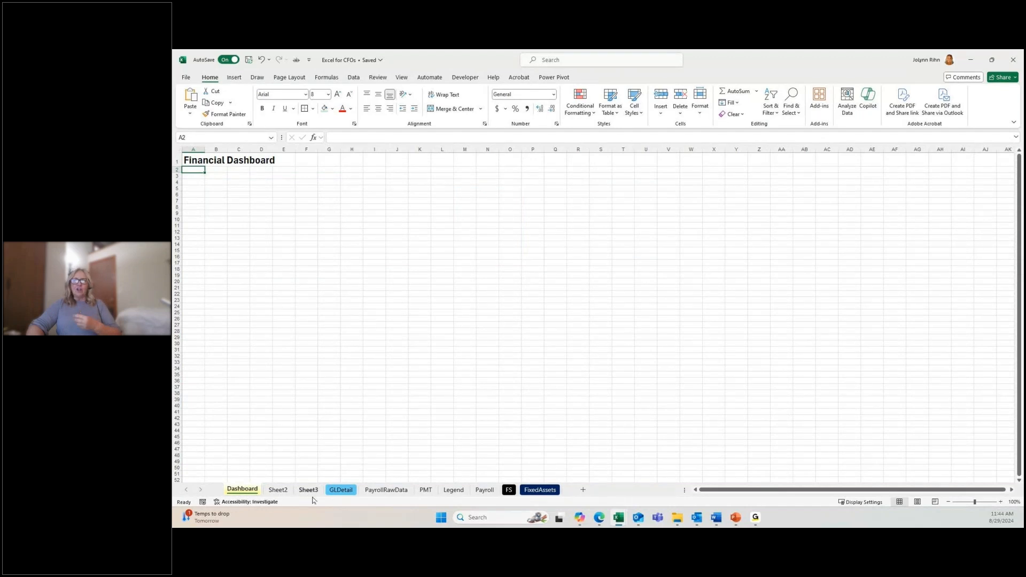
{"action": "left_click", "coordinate": [389, 490]}
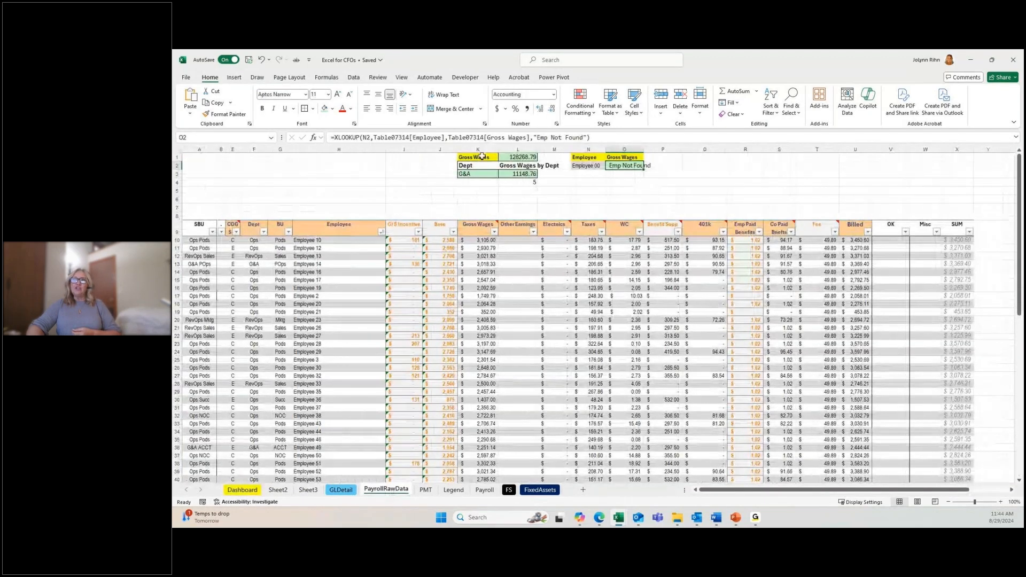
{"action": "left_click_drag", "start_coordinate": [481, 156], "coordinate": [586, 163]}
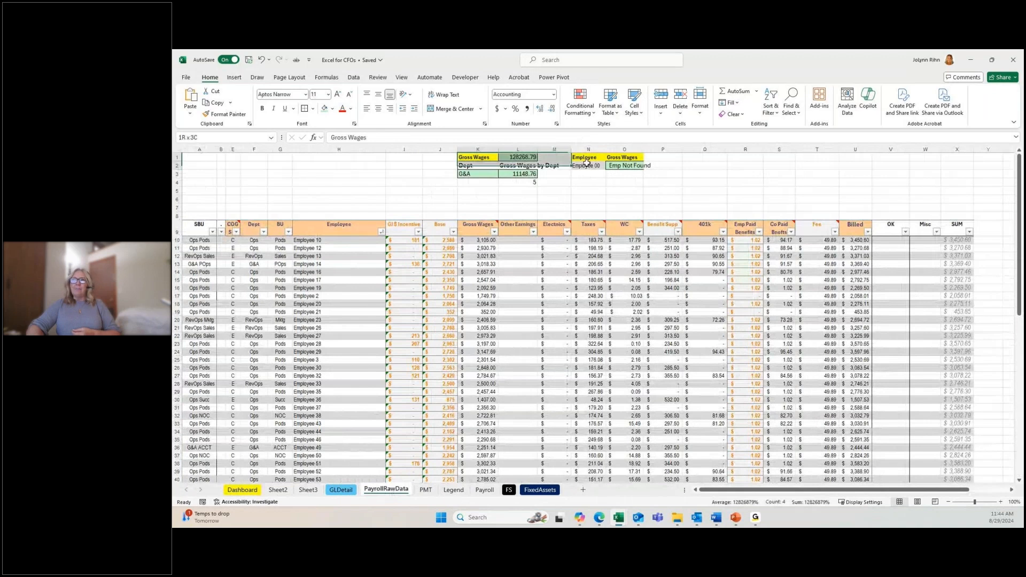
{"action": "left_click_drag", "start_coordinate": [586, 163], "coordinate": [617, 182]}
{"action": "key", "text": "ctrl+c"}
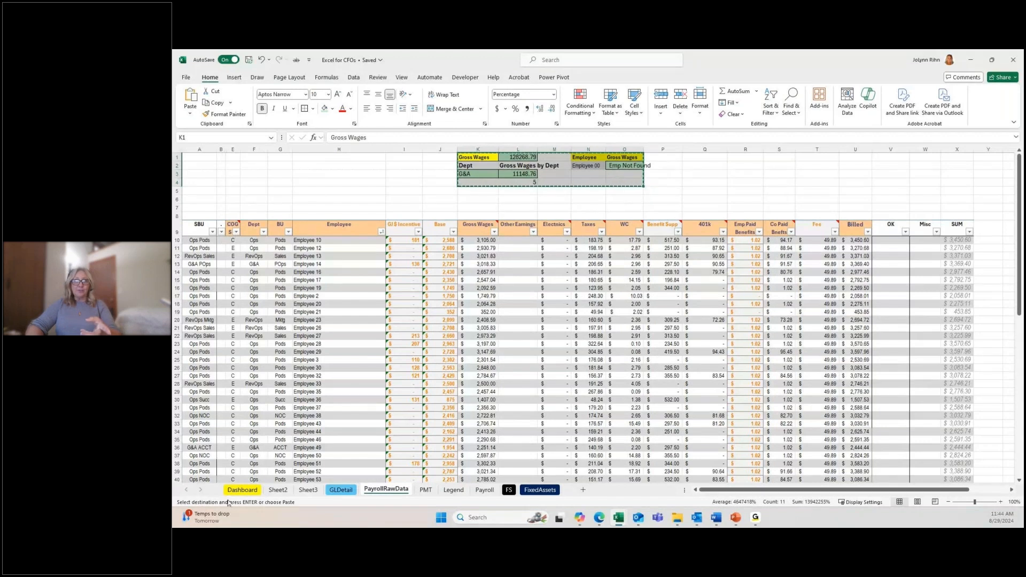
Enter the heading "Payroll Data" in K1 of the Dashboard sheet and select K3 as the paste location.
{"action": "left_click", "coordinate": [240, 491]}
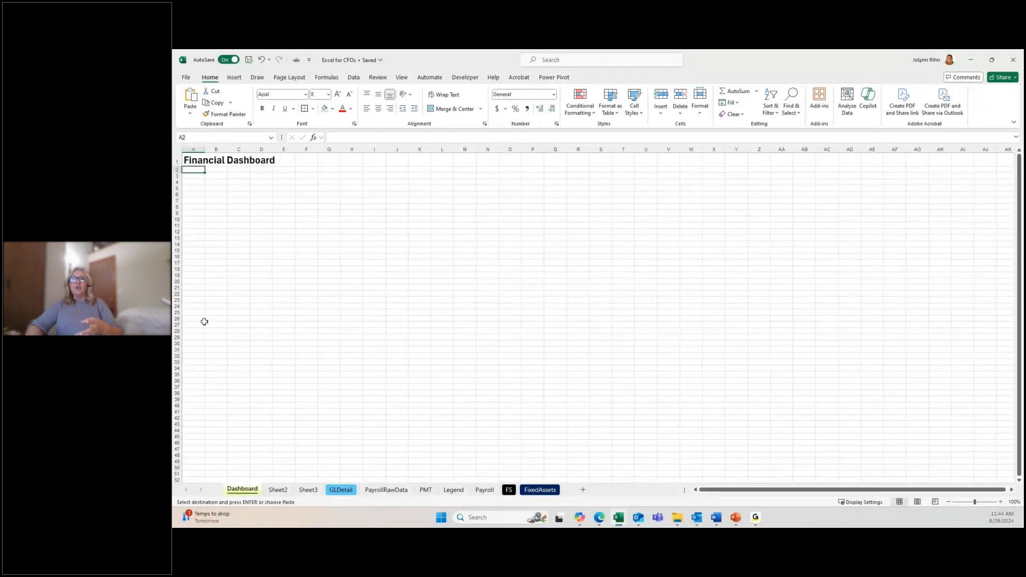
{"action": "left_click", "coordinate": [423, 160]}
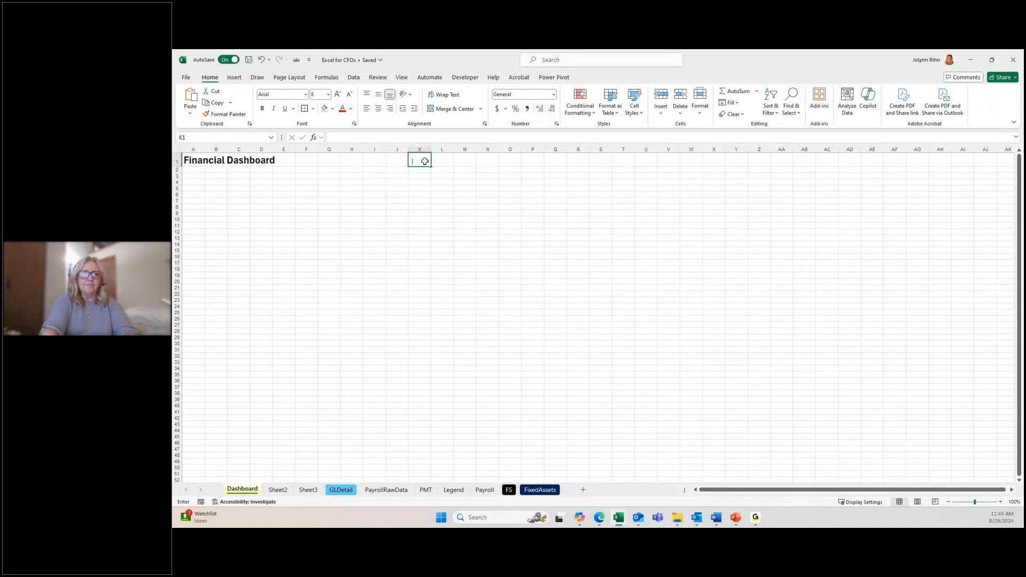
{"action": "type", "text": "Payroll Data"}
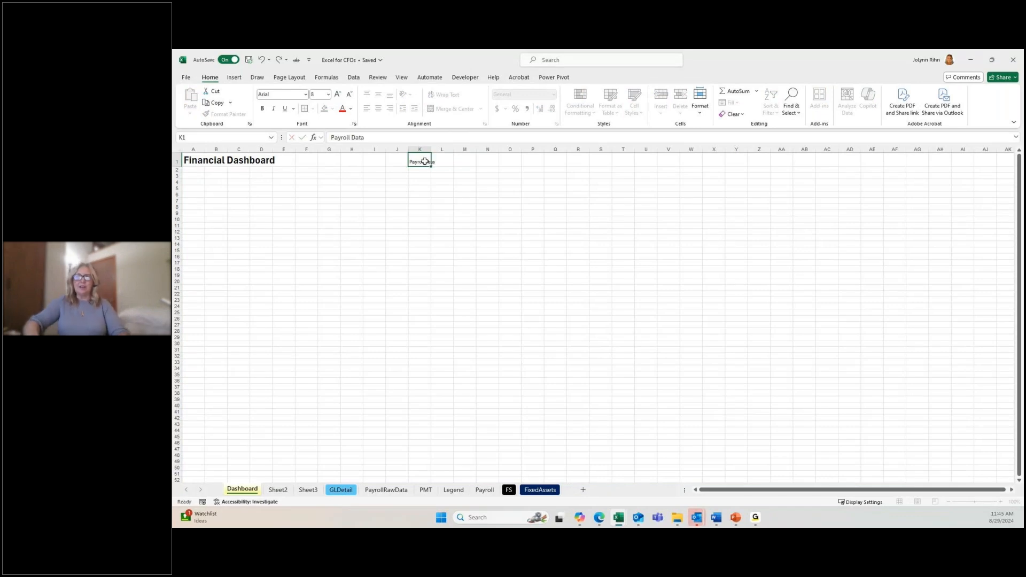
{"action": "key", "text": "ctrl+Return"}
{"action": "left_click", "coordinate": [417, 175]}
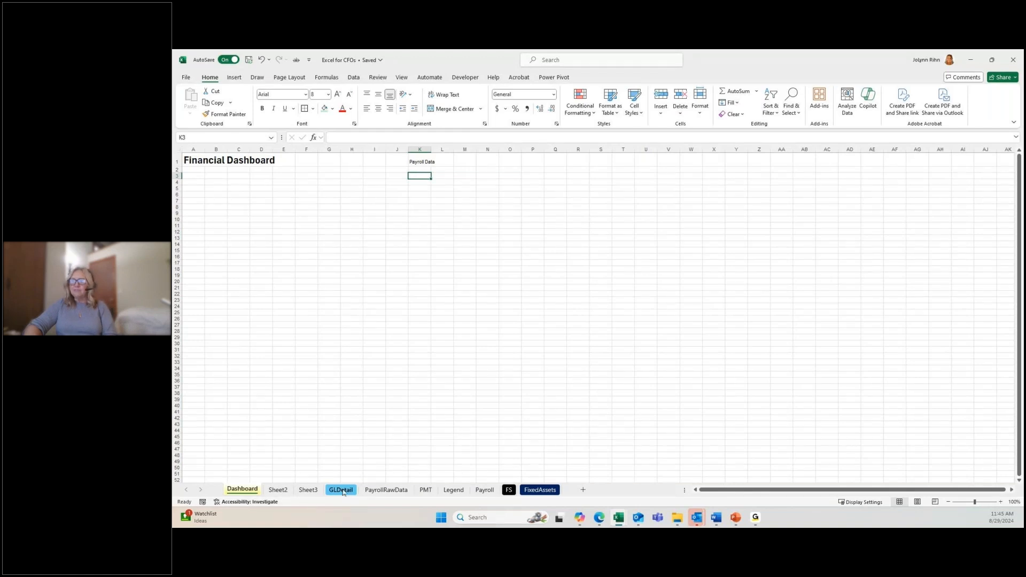
Copy the payroll summary range K1:O4 from PayrollRawData and paste it as linked cells at K3 of the Dashboard sheet.
{"action": "left_click", "coordinate": [378, 490]}
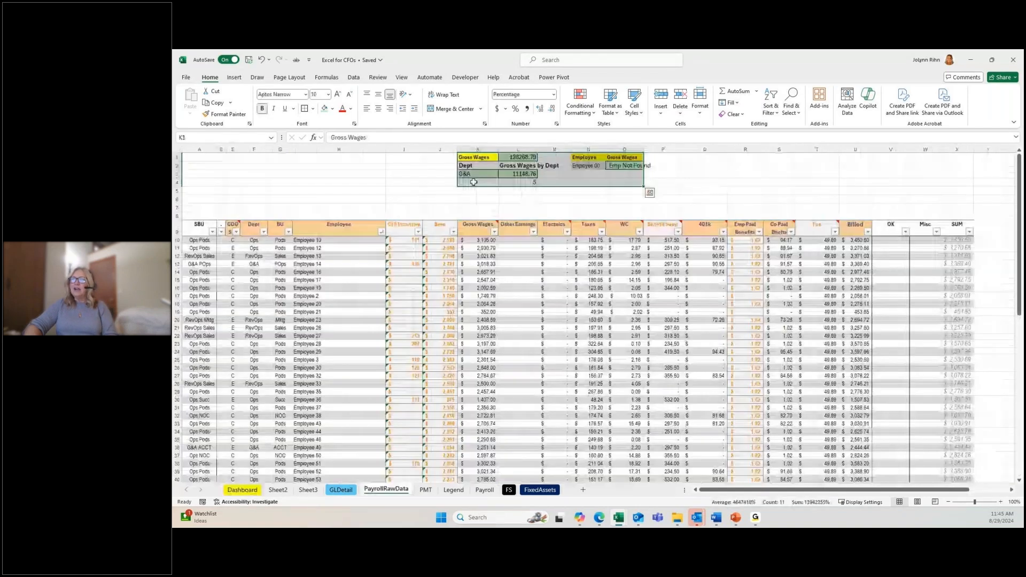
{"action": "right_click", "coordinate": [473, 182]}
{"action": "key", "text": "Escape"}
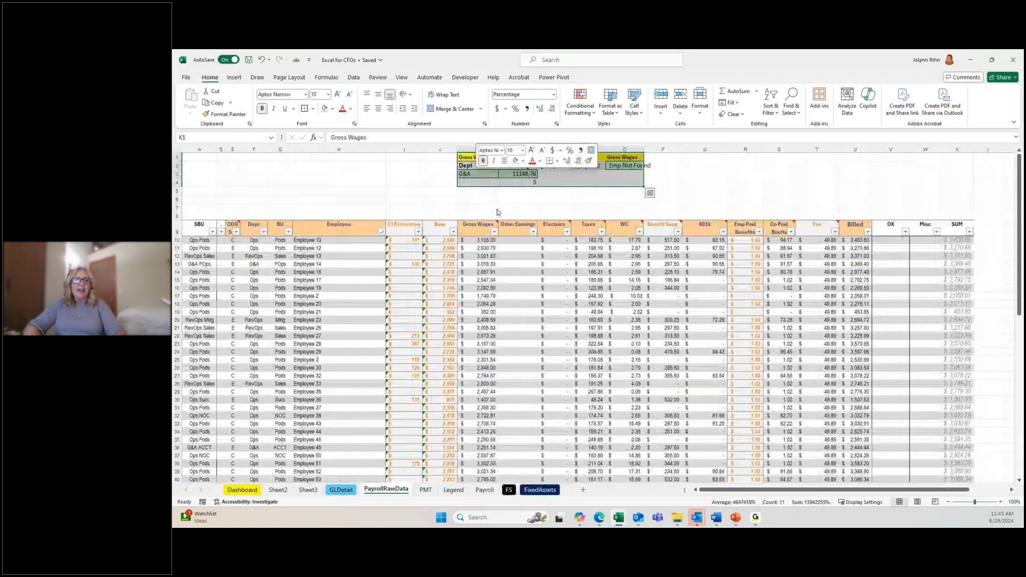
{"action": "key", "text": "ctrl+c"}
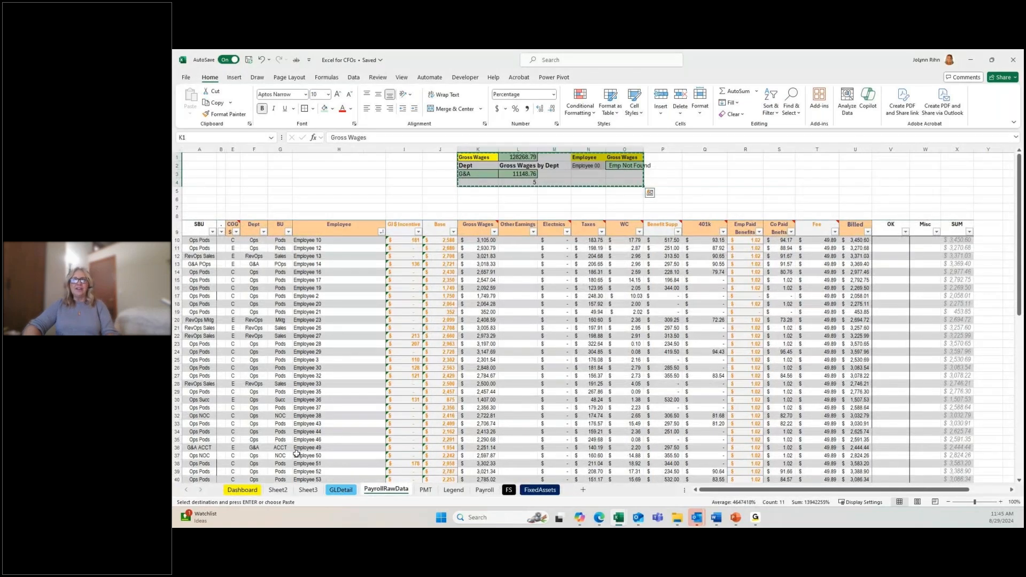
{"action": "left_click", "coordinate": [242, 489]}
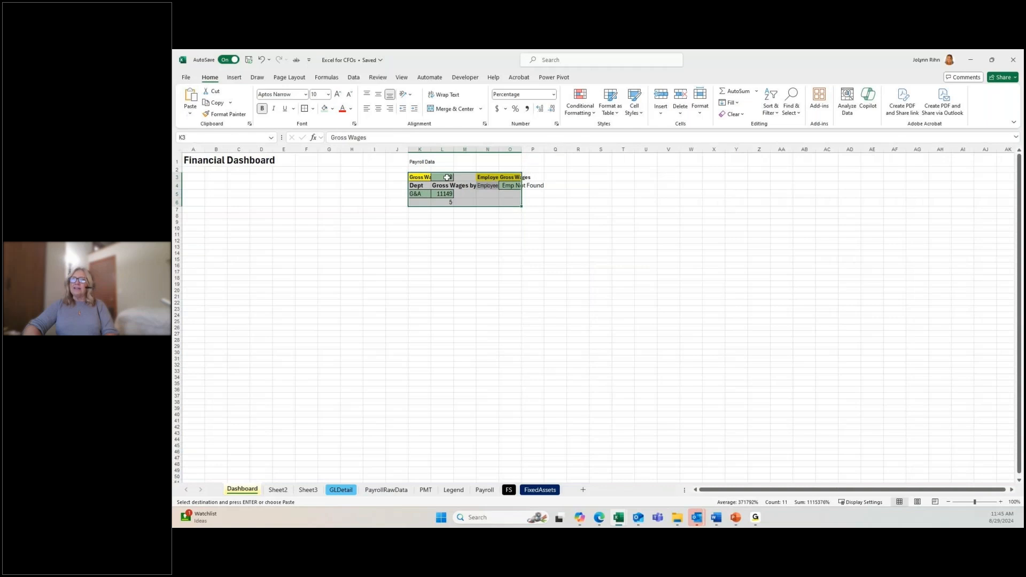
{"action": "right_click", "coordinate": [420, 181]}
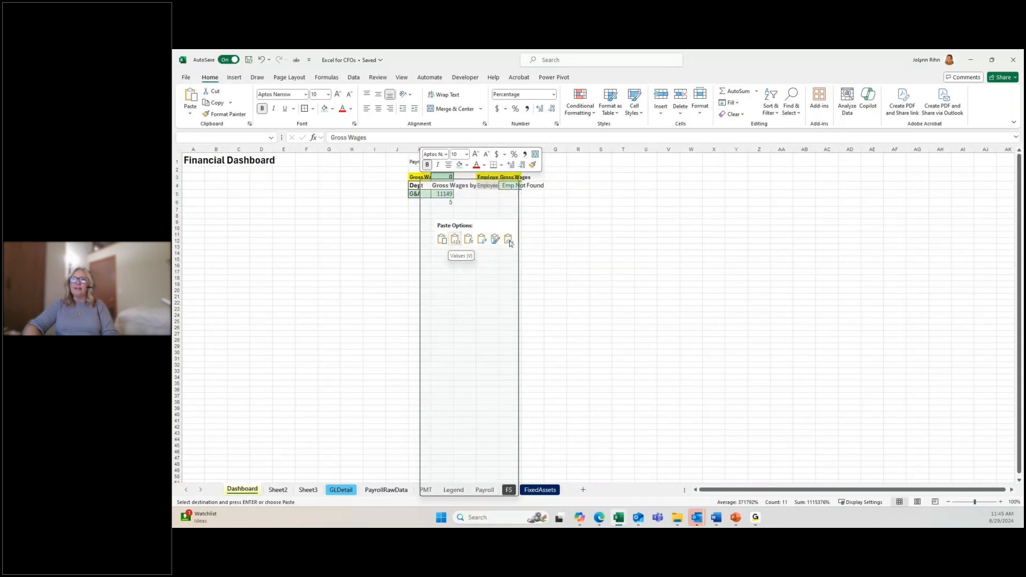
{"action": "left_click", "coordinate": [508, 240]}
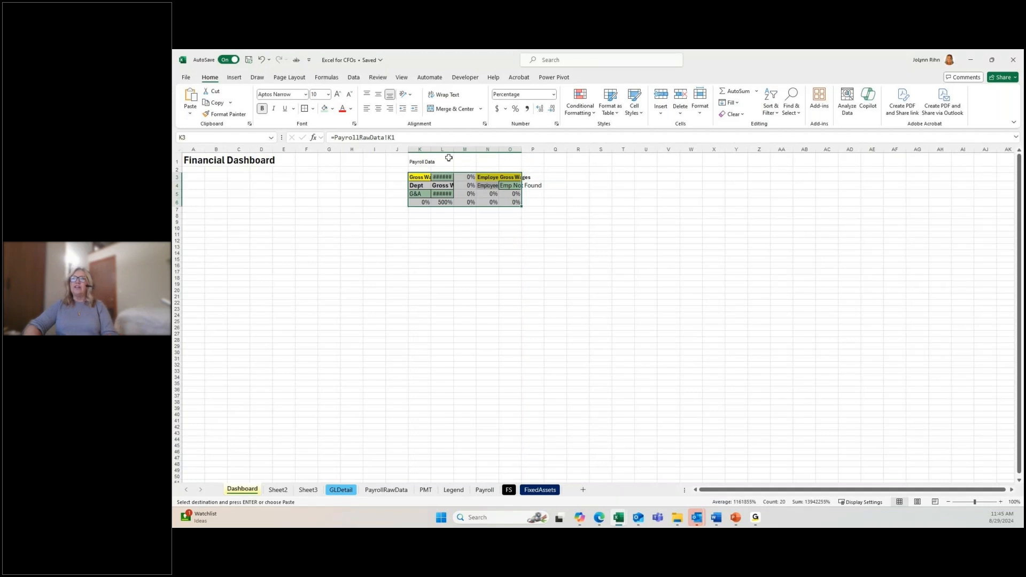
Widen columns K, L, N and O of the Dashboard sheet to fit the linked payroll summary.
{"action": "left_click_drag", "start_coordinate": [432, 151], "coordinate": [450, 151]}
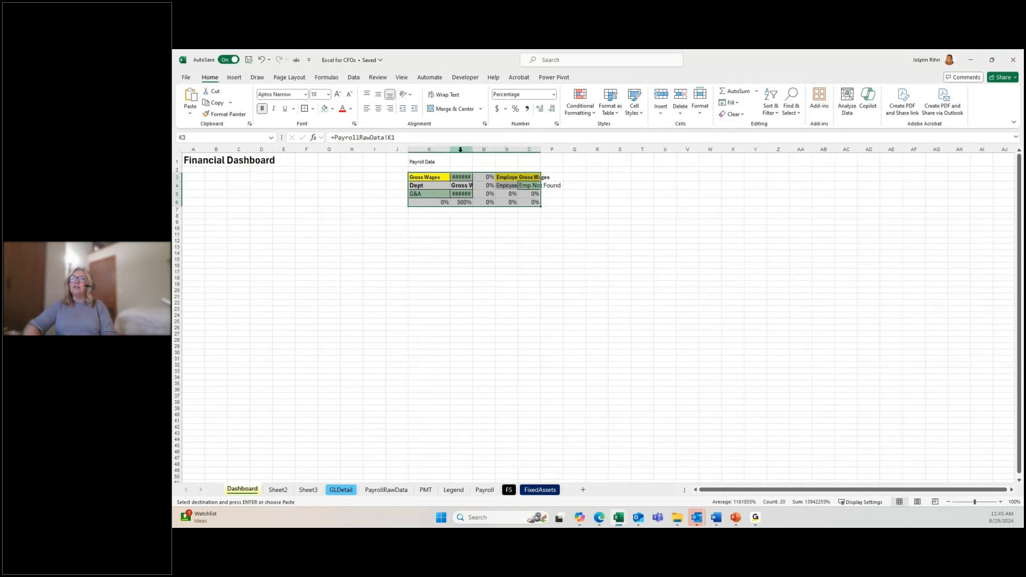
{"action": "left_click", "coordinate": [467, 161]}
{"action": "double_click", "coordinate": [471, 151]}
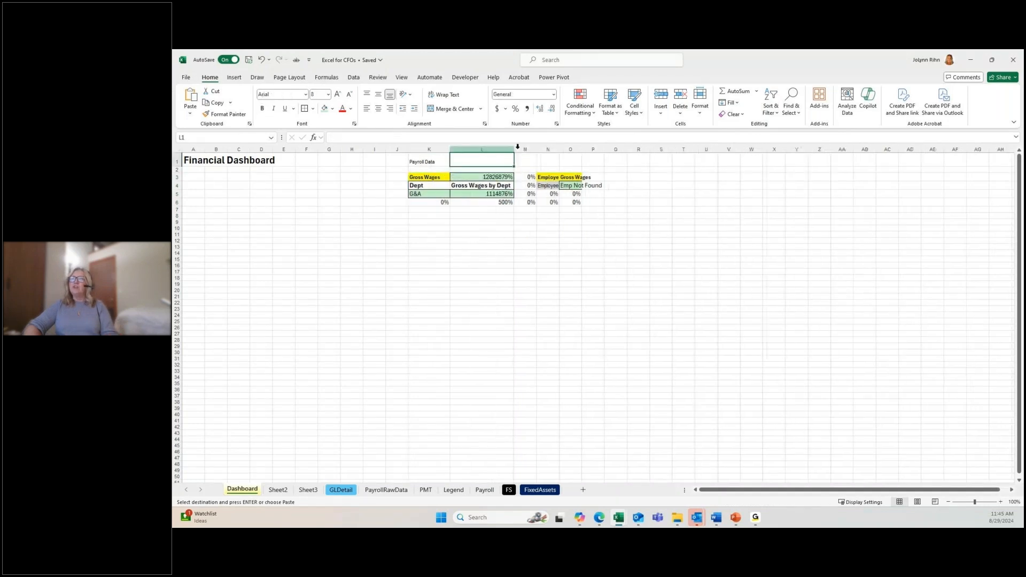
{"action": "double_click", "coordinate": [559, 152]}
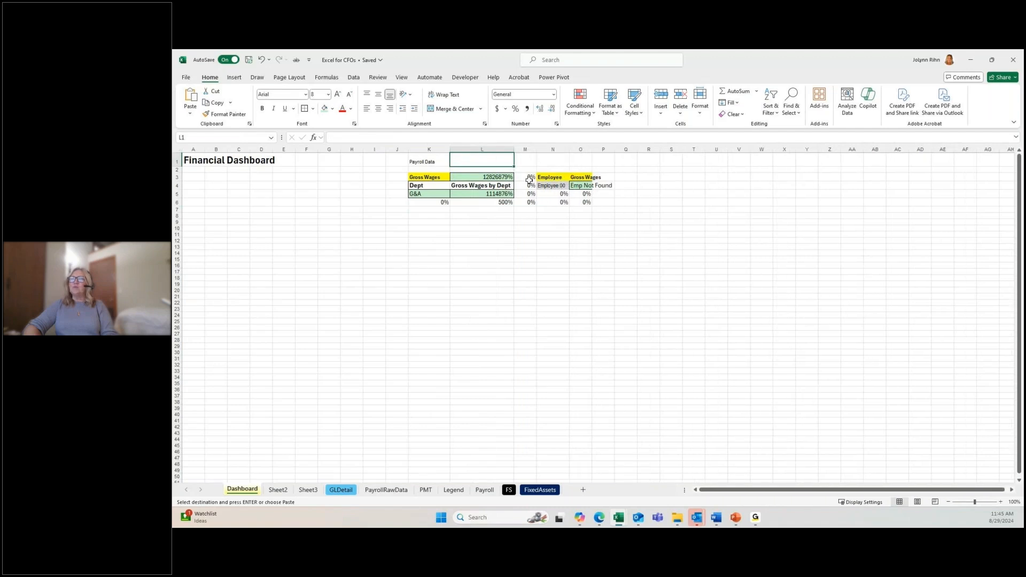
{"action": "left_click_drag", "start_coordinate": [526, 177], "coordinate": [529, 204]}
{"action": "key", "text": "ctrl+v"}
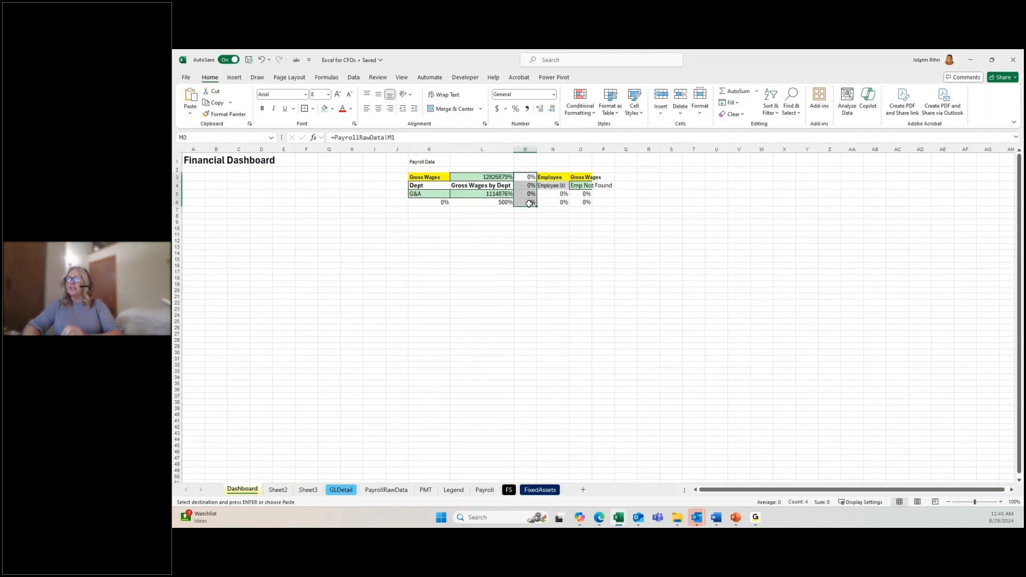
{"action": "double_click", "coordinate": [594, 153]}
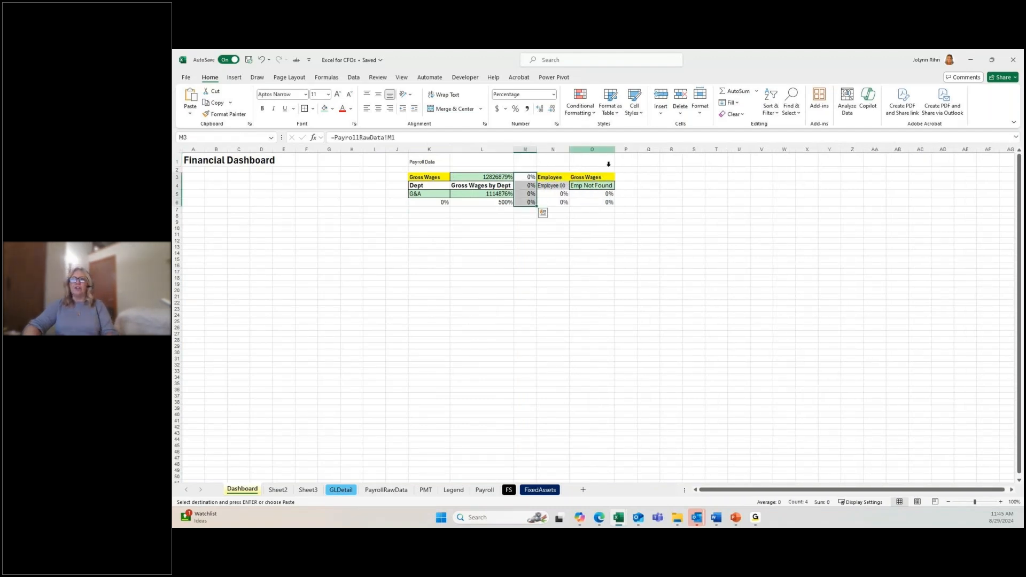
{"action": "left_click", "coordinate": [590, 179]}
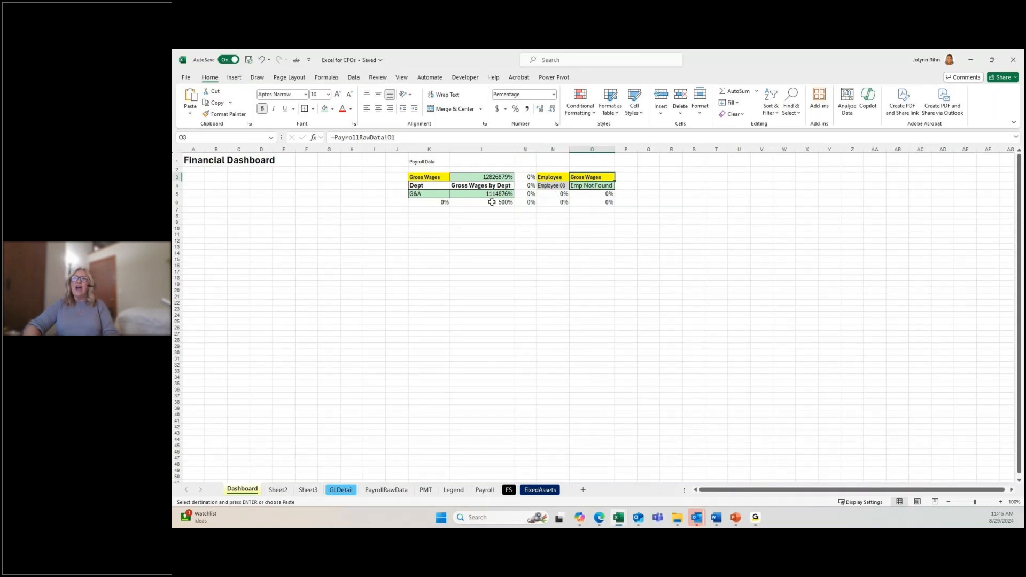
{"action": "left_click", "coordinate": [492, 195]}
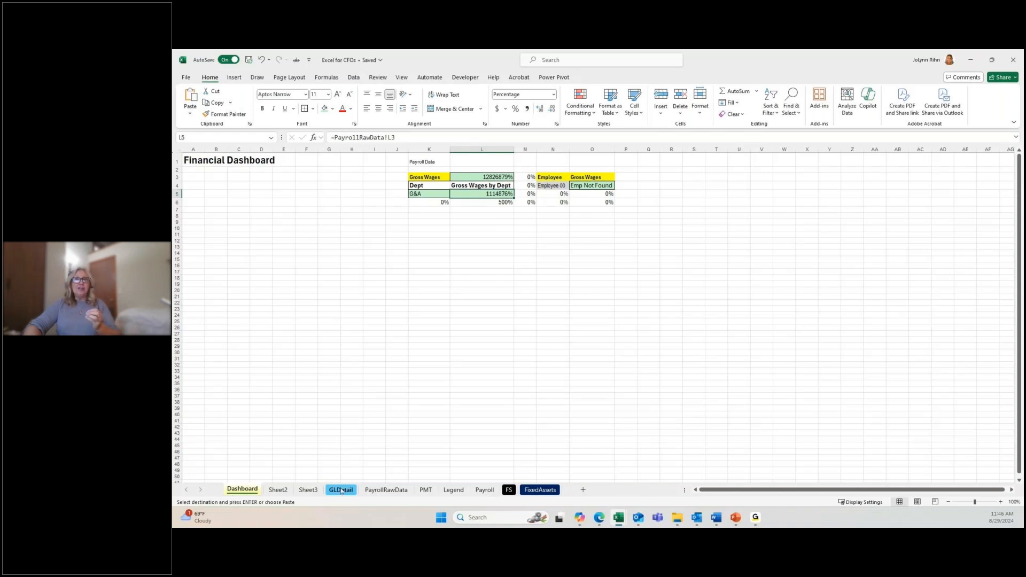
Move the whole PivotTable from Sheet3 to cell A3 of the Dashboard sheet.
{"action": "left_click", "coordinate": [198, 177]}
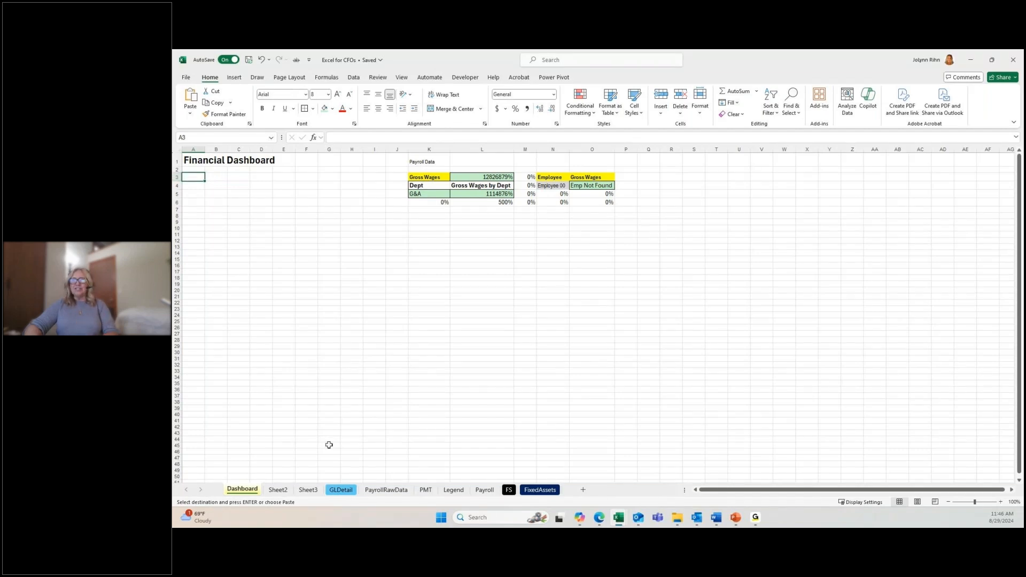
{"action": "left_click", "coordinate": [484, 490]}
{"action": "left_click", "coordinate": [308, 490]}
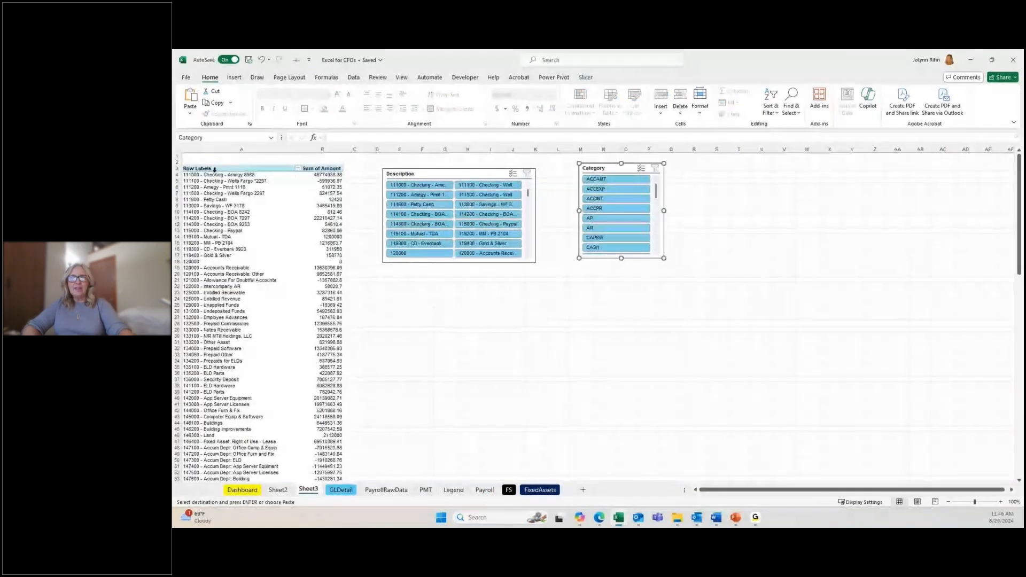
{"action": "left_click", "coordinate": [216, 181]}
{"action": "key", "text": "ctrl+a"}
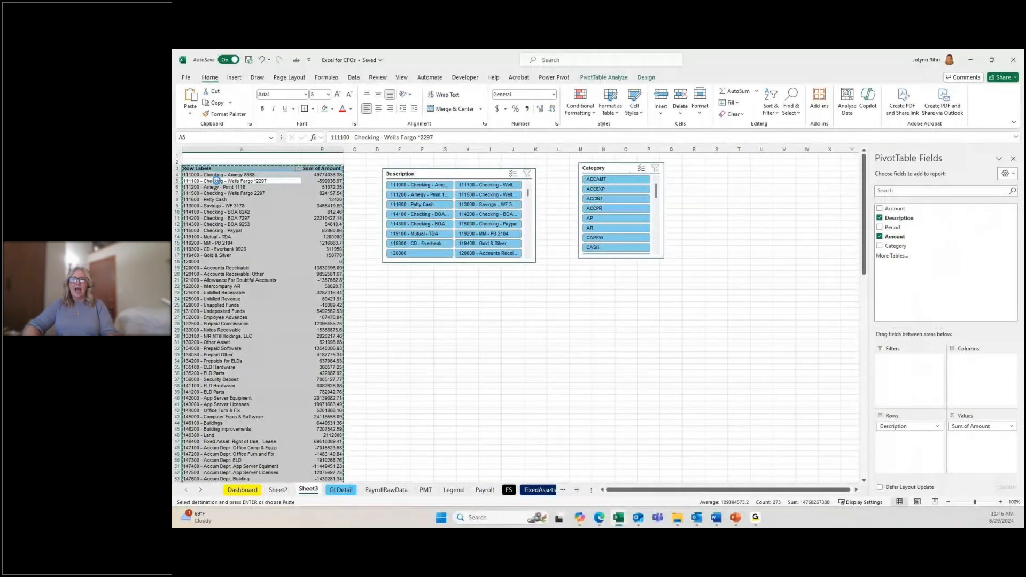
{"action": "left_click", "coordinate": [242, 490]}
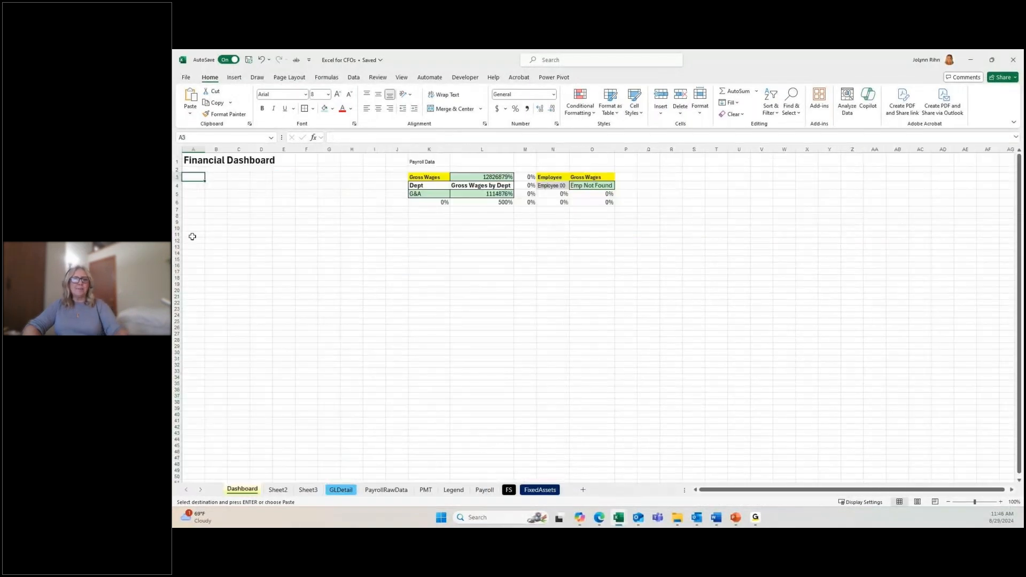
{"action": "key", "text": "Return"}
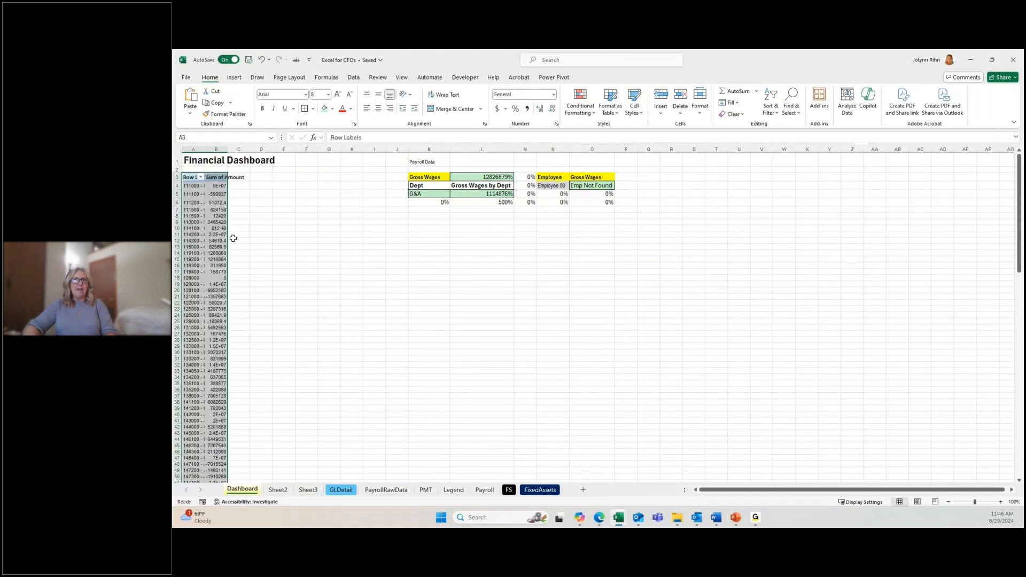
Fit the widths of columns A and B to the PivotTable's row labels and amounts.
{"action": "double_click", "coordinate": [227, 149]}
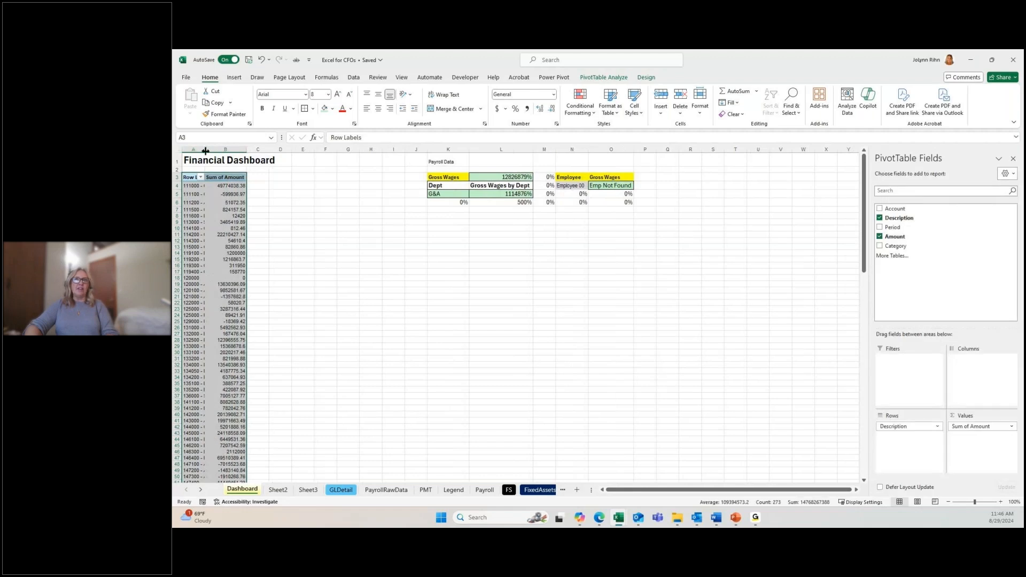
{"action": "double_click", "coordinate": [204, 149]}
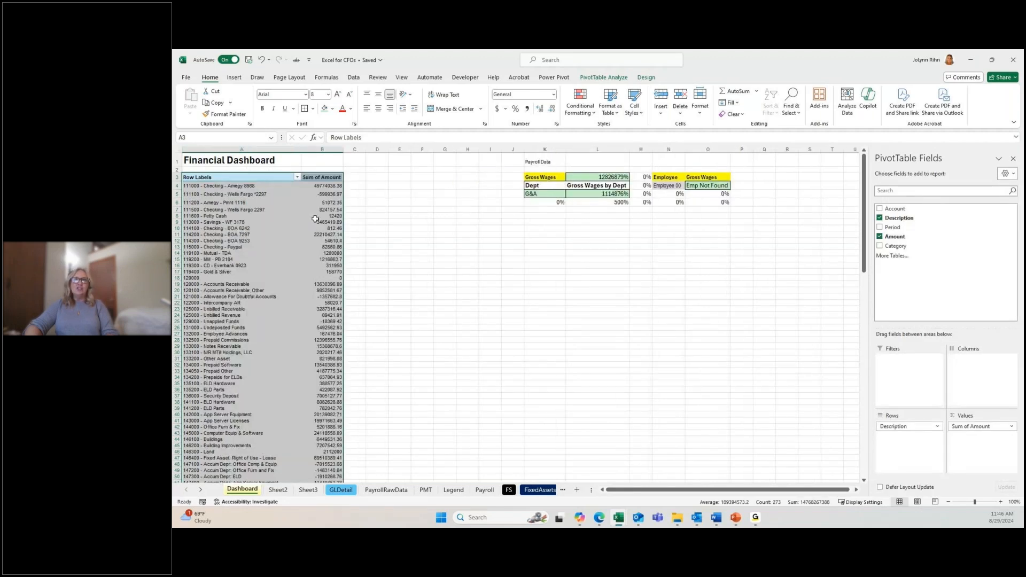
{"action": "left_click", "coordinate": [299, 228]}
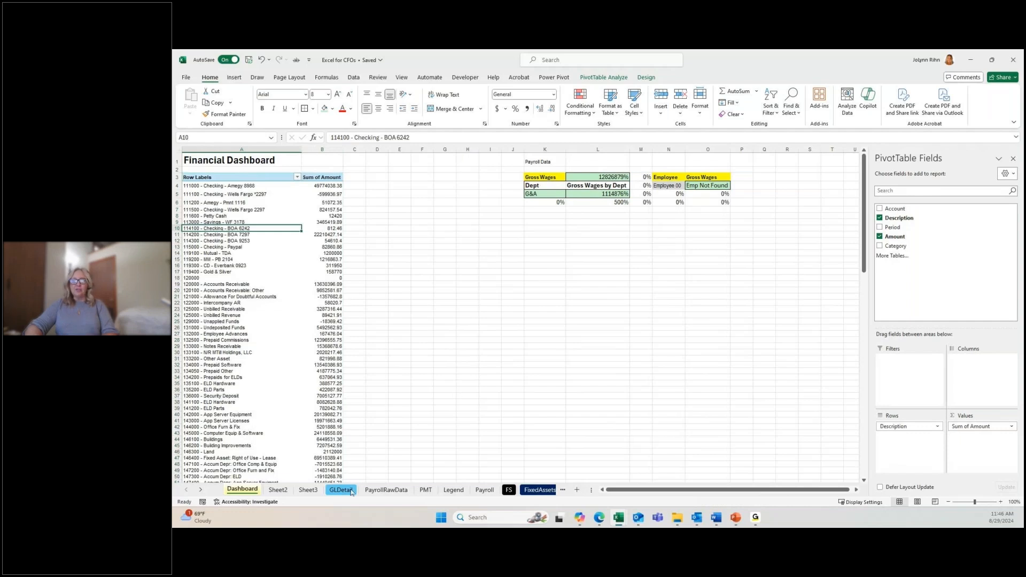
Move the Description and Category slicers together from Sheet3 to the Dashboard sheet, pasting them at E10.
{"action": "left_click", "coordinate": [299, 496]}
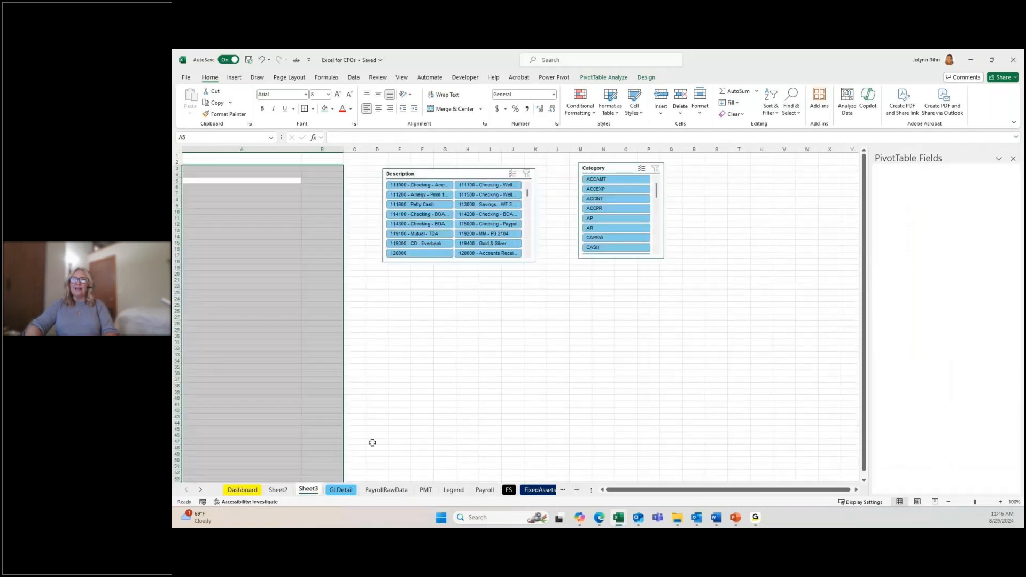
{"action": "left_click", "coordinate": [458, 170]}
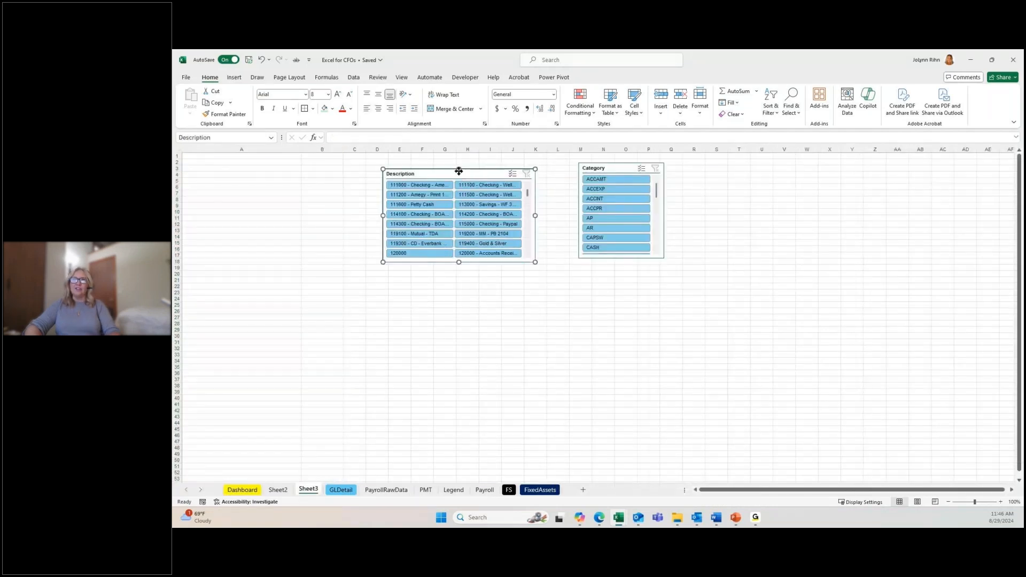
{"action": "left_click", "coordinate": [601, 173], "text": "ctrl"}
{"action": "key", "text": "ctrl+x"}
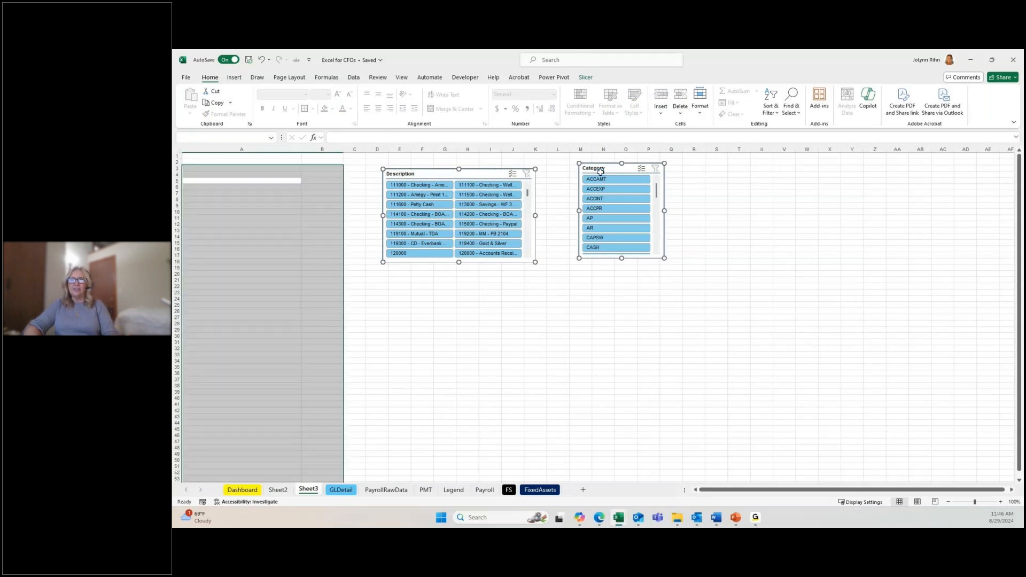
{"action": "left_click", "coordinate": [249, 490]}
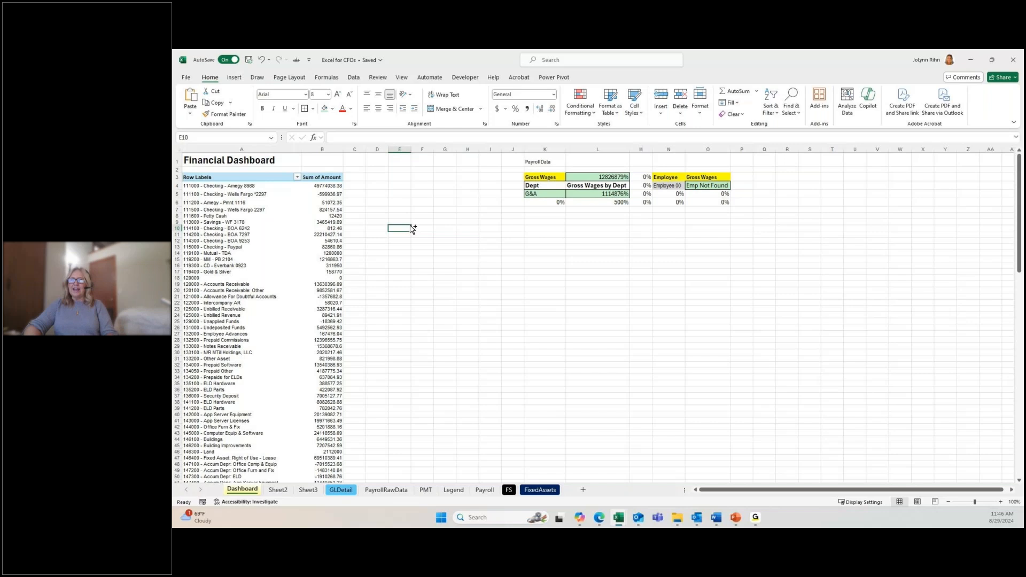
{"action": "key", "text": "ctrl+v"}
Arrange the slicers beside the PivotTable with Category beneath Description, and clear the Description slicer's filter.
{"action": "left_click_drag", "start_coordinate": [435, 229], "coordinate": [405, 170]}
{"action": "left_click", "coordinate": [490, 296]}
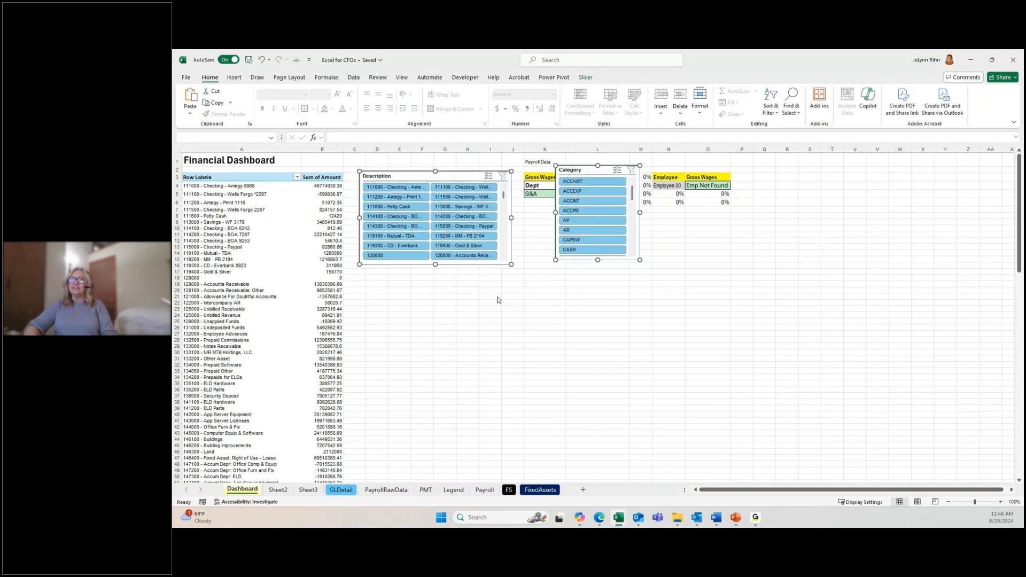
{"action": "left_click_drag", "start_coordinate": [599, 169], "coordinate": [404, 272]}
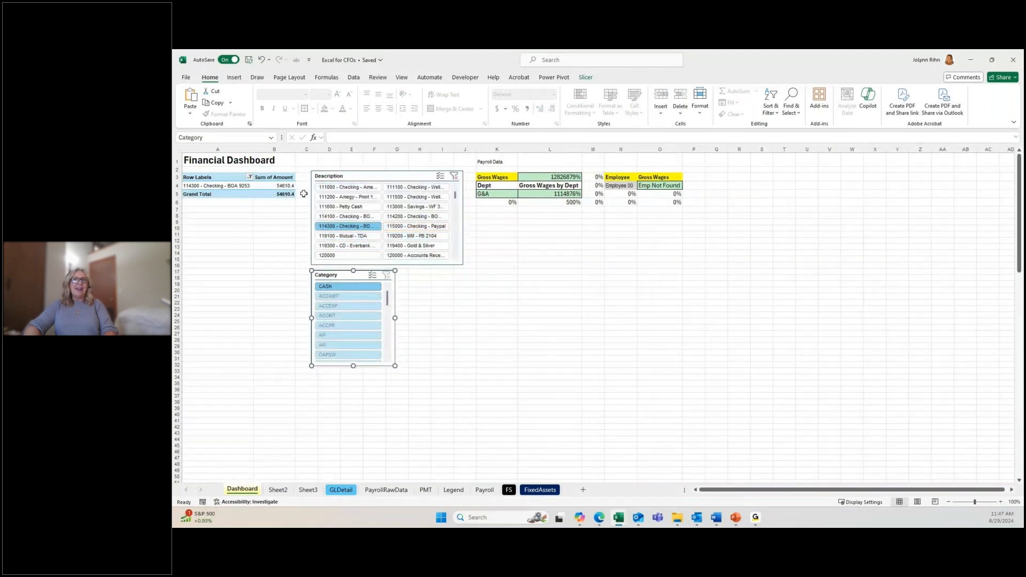
{"action": "left_click", "coordinate": [455, 177]}
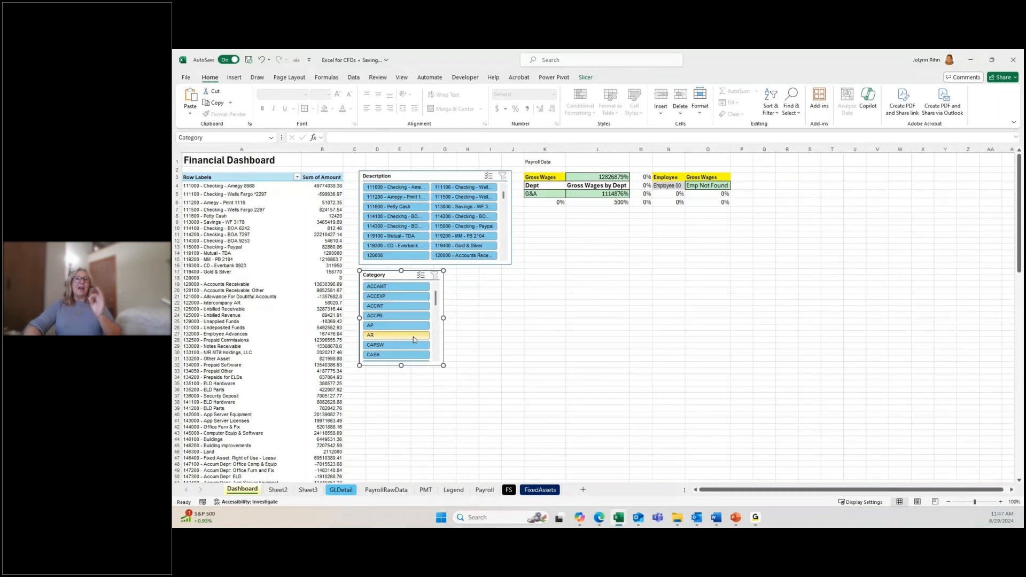
Open the PivotChart type choices for the Dashboard PivotTable and look through Waterfall, Box & Whisker, Histogram, Pareto, Treemap and Pie.
{"action": "left_click", "coordinate": [246, 310]}
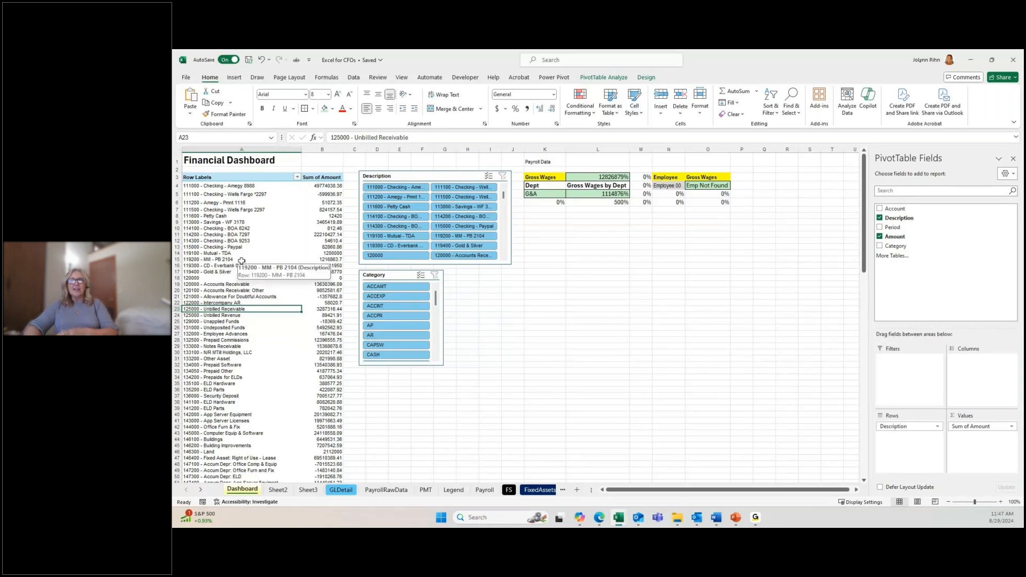
{"action": "left_click", "coordinate": [603, 77]}
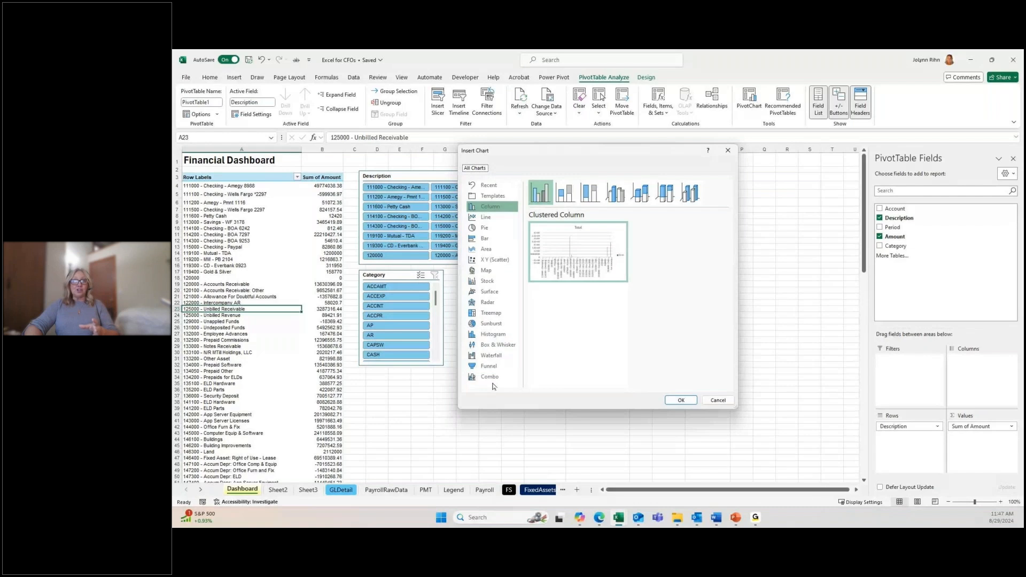
{"action": "left_click", "coordinate": [491, 355]}
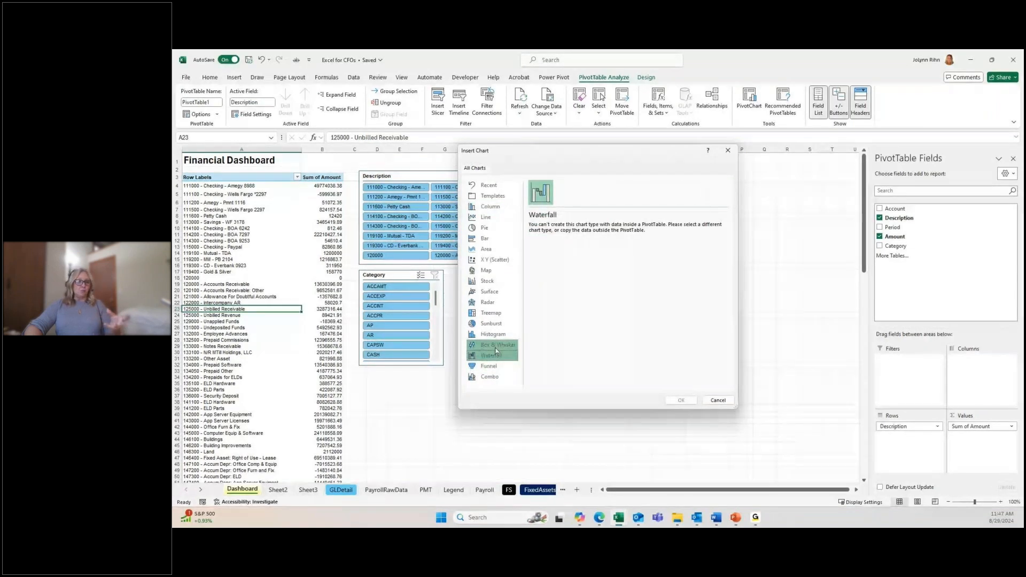
{"action": "left_click", "coordinate": [496, 346]}
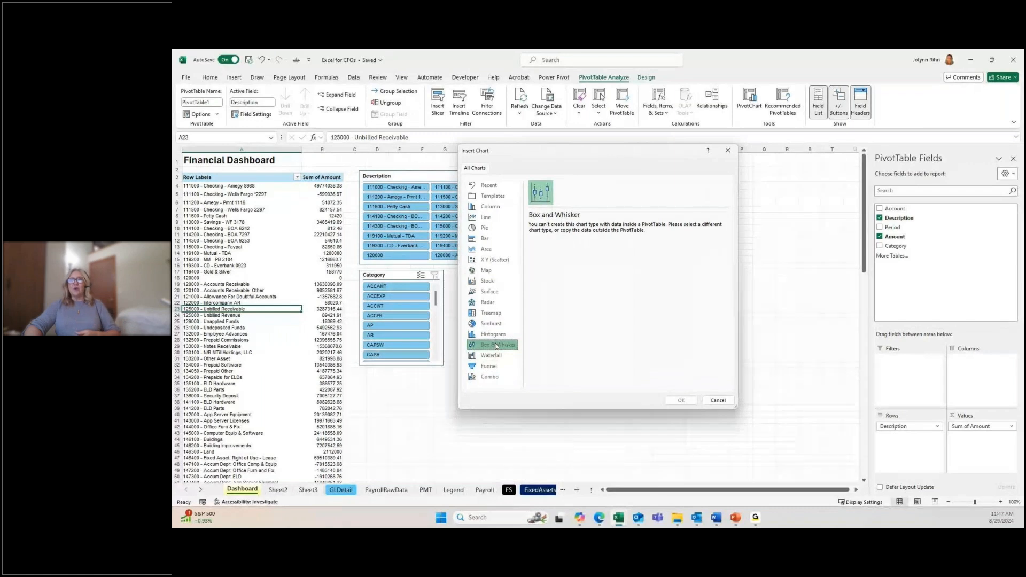
{"action": "left_click", "coordinate": [495, 335]}
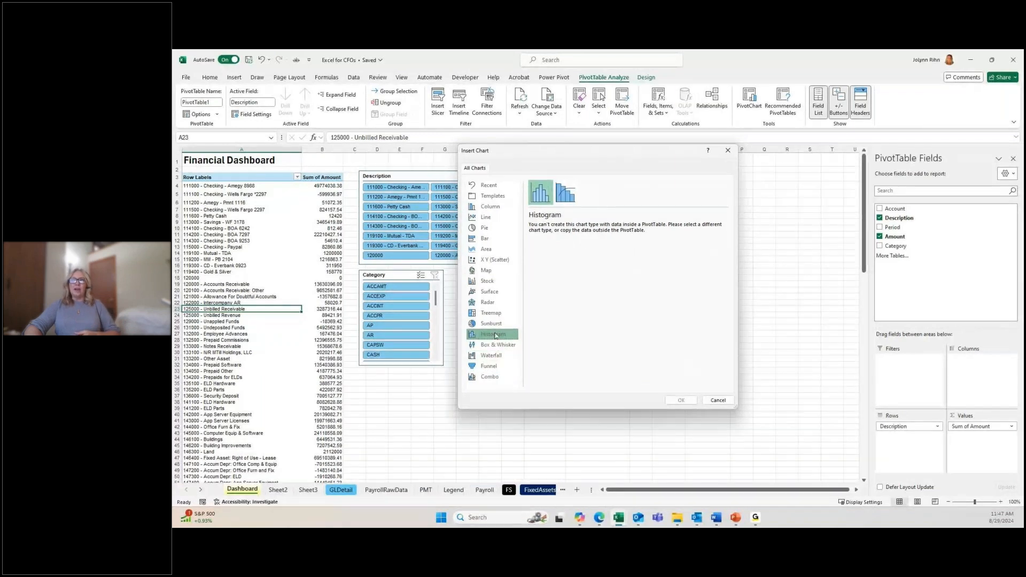
{"action": "left_click", "coordinate": [565, 194]}
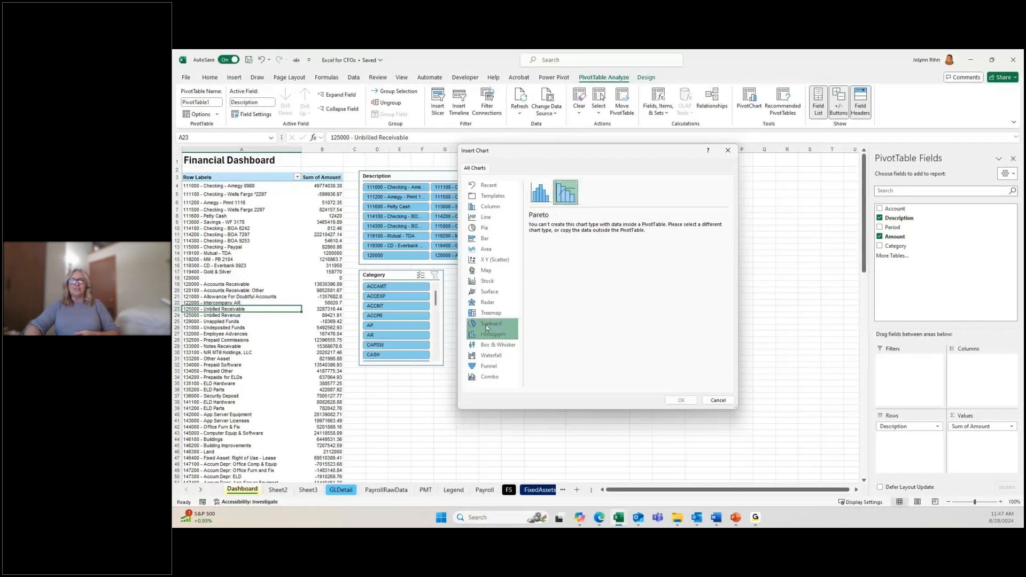
{"action": "left_click", "coordinate": [490, 313]}
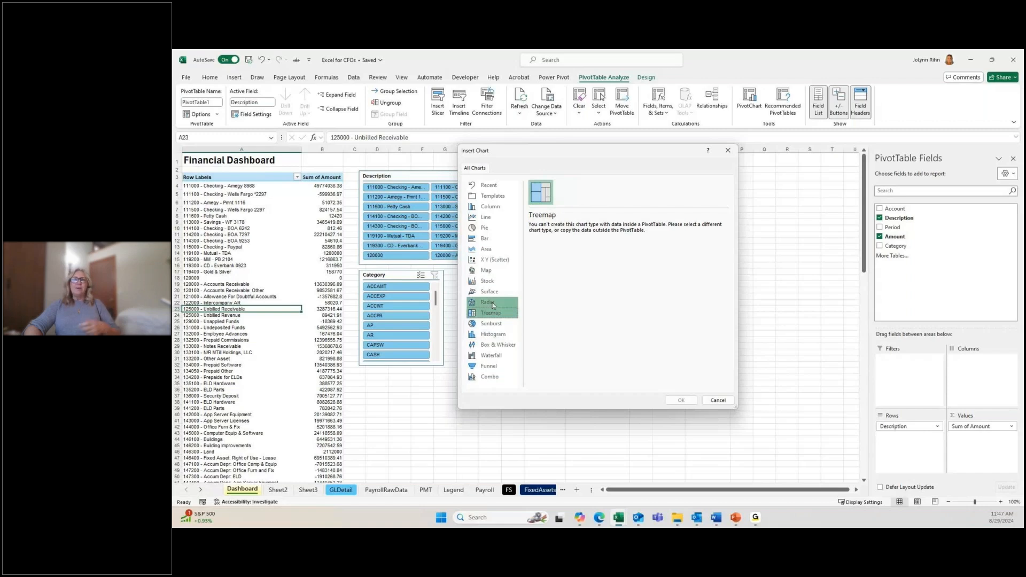
{"action": "left_click", "coordinate": [498, 228]}
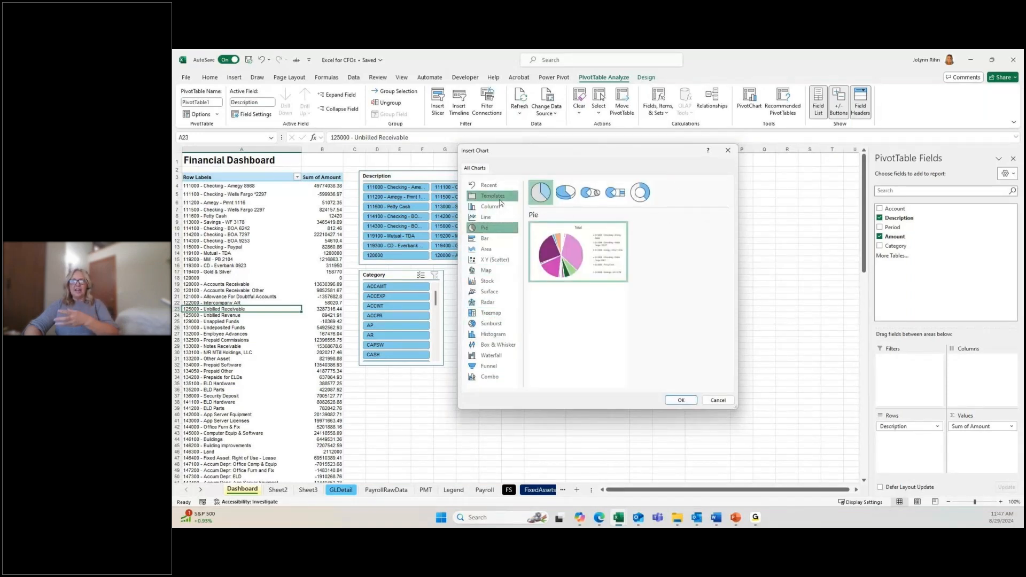
{"action": "left_click", "coordinate": [499, 197]}
Insert a Clustered Column PivotChart and place it beside the Category slicer, beneath the payroll data.
{"action": "left_click", "coordinate": [491, 206]}
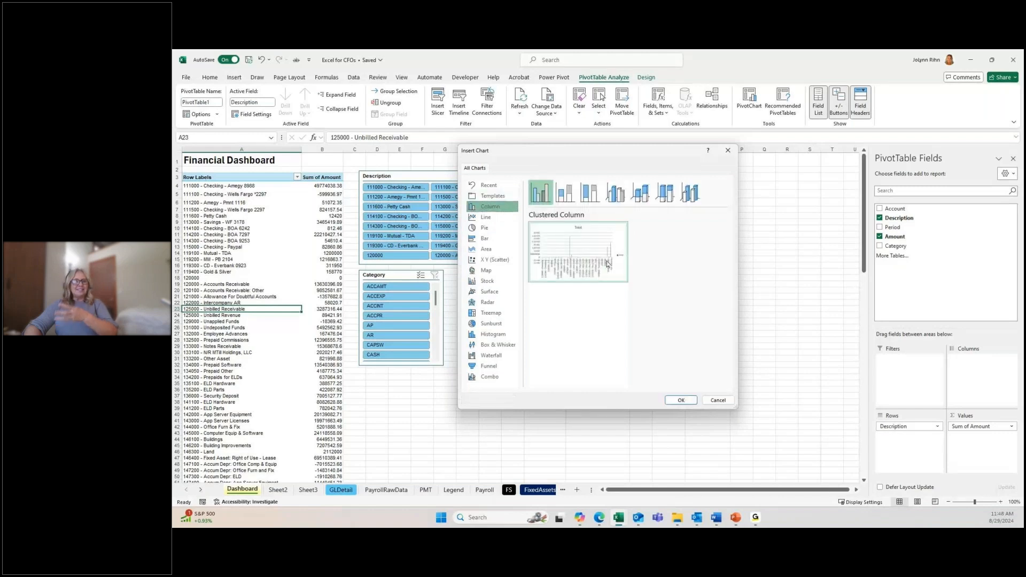
{"action": "mouse_move", "coordinate": [607, 263]}
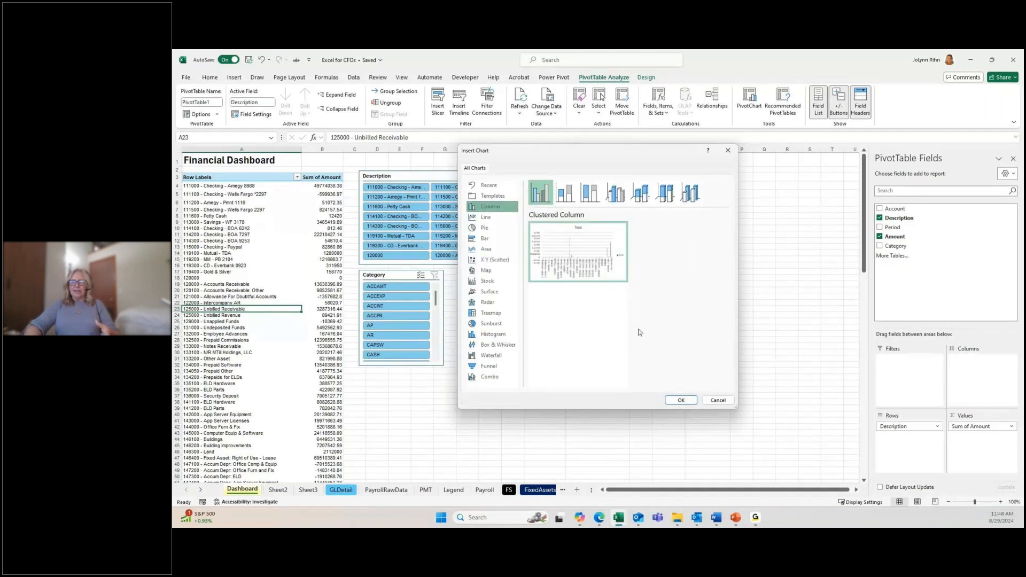
{"action": "left_click", "coordinate": [680, 400]}
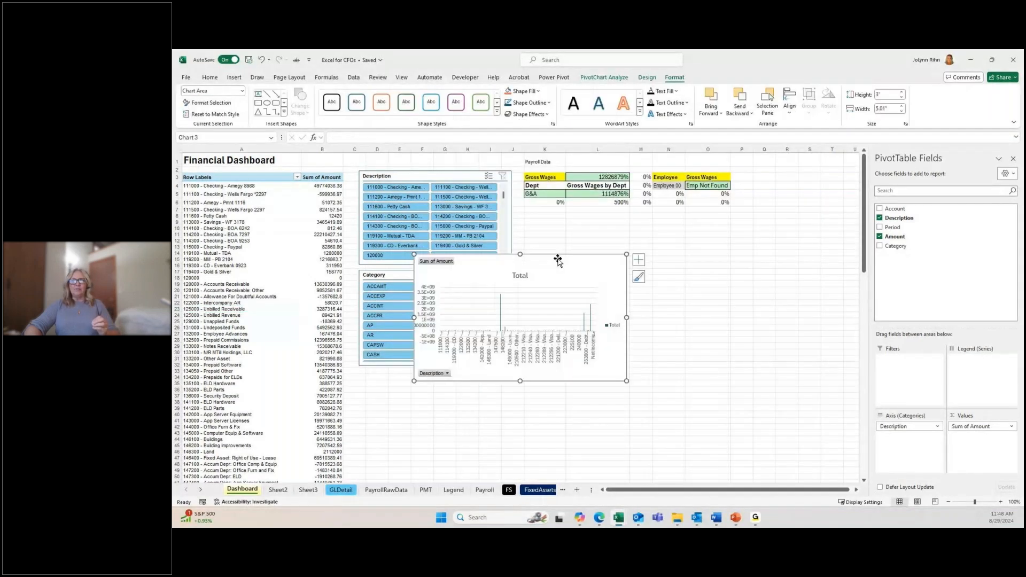
{"action": "left_click_drag", "start_coordinate": [558, 260], "coordinate": [602, 274]}
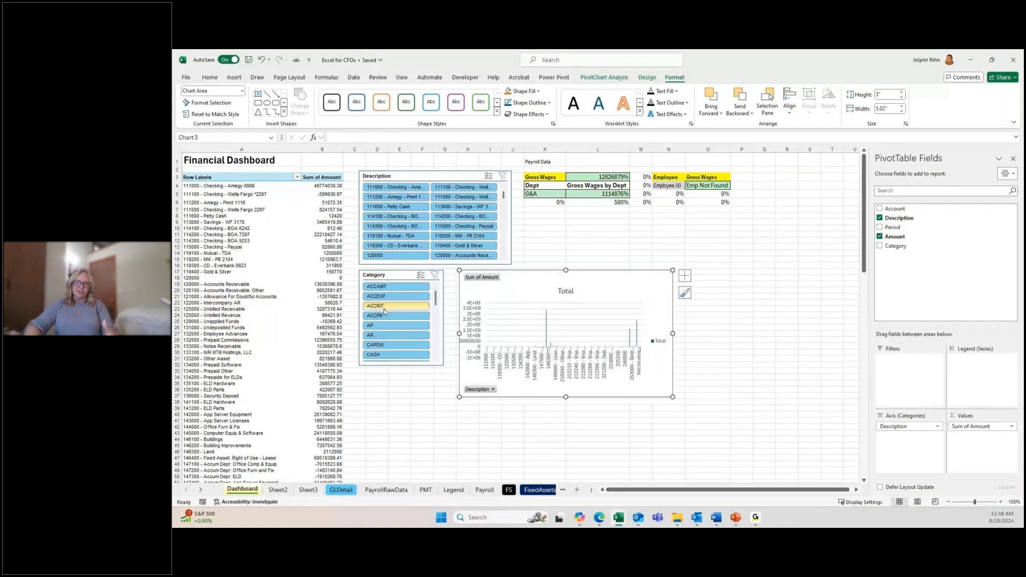
Filter the PivotTable and PivotChart to the ACCINT category, and clear the Category slicer's filter again.
{"action": "left_click", "coordinate": [384, 308]}
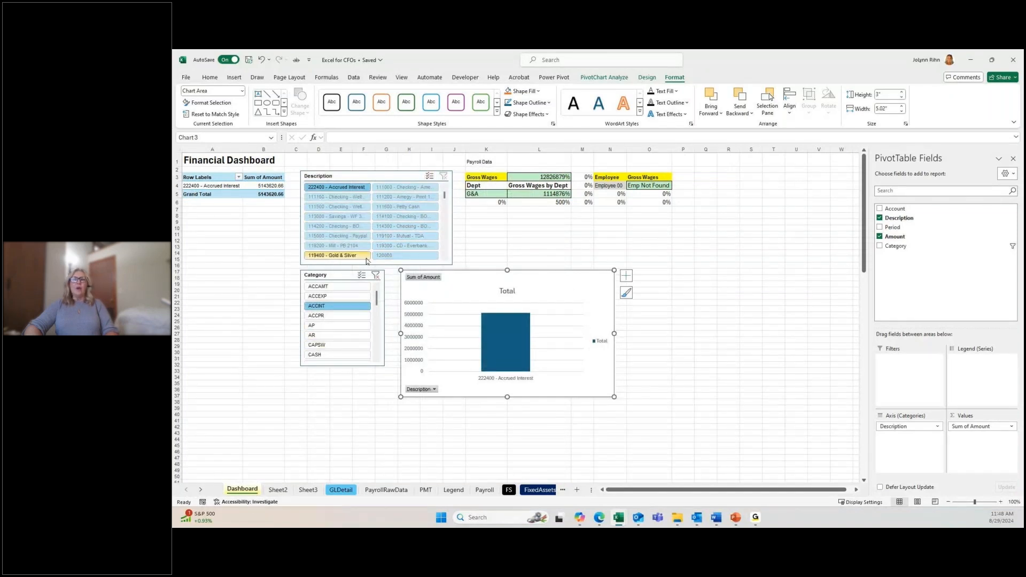
{"action": "left_click", "coordinate": [376, 275]}
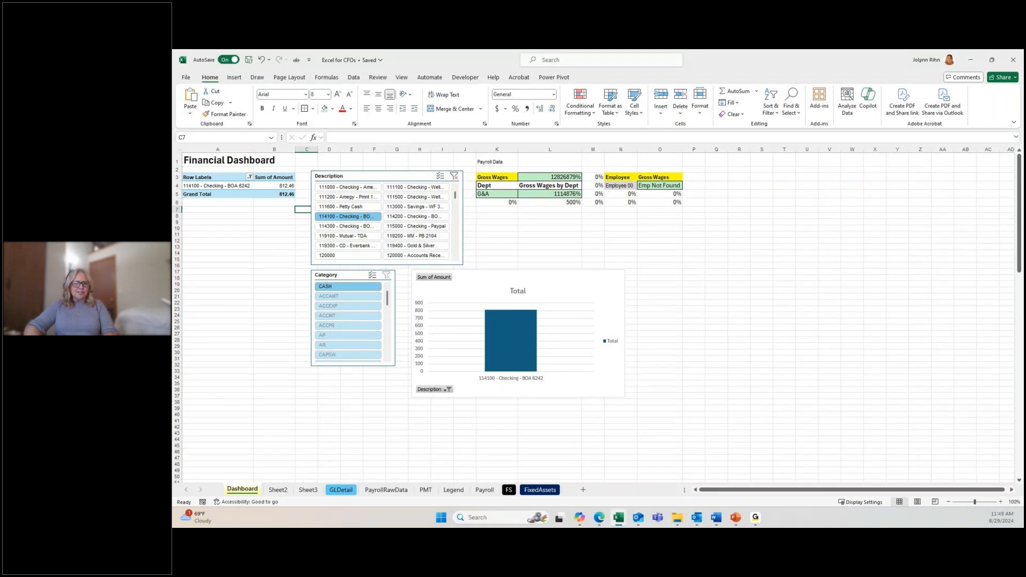
Switch to the profit and loss template workbook and examine its Revenues (sales), Cost of sales and Expenses sheets, including the Trend sparklines.
{"action": "key", "text": "alt+Tab"}
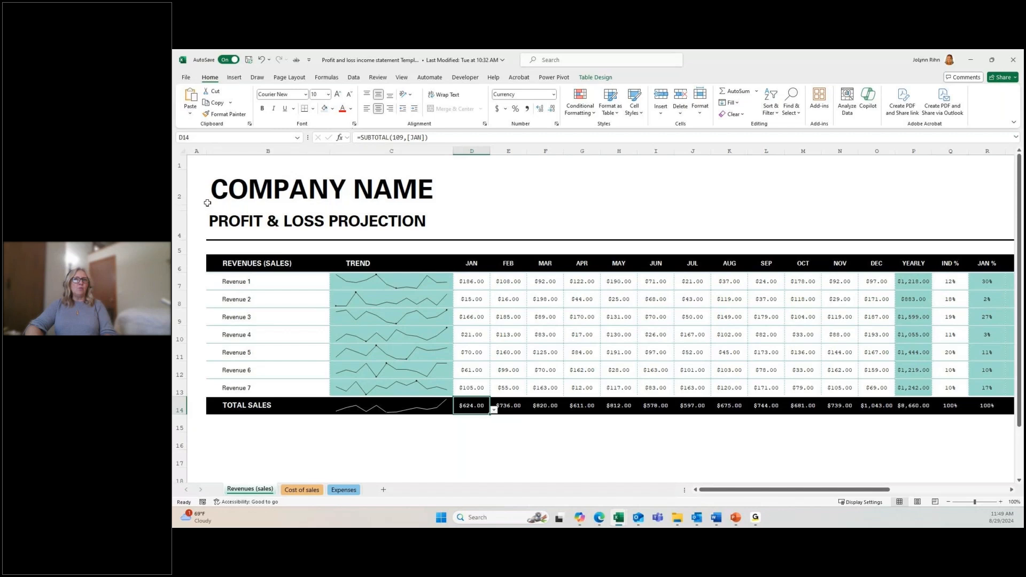
{"action": "left_click", "coordinate": [263, 280]}
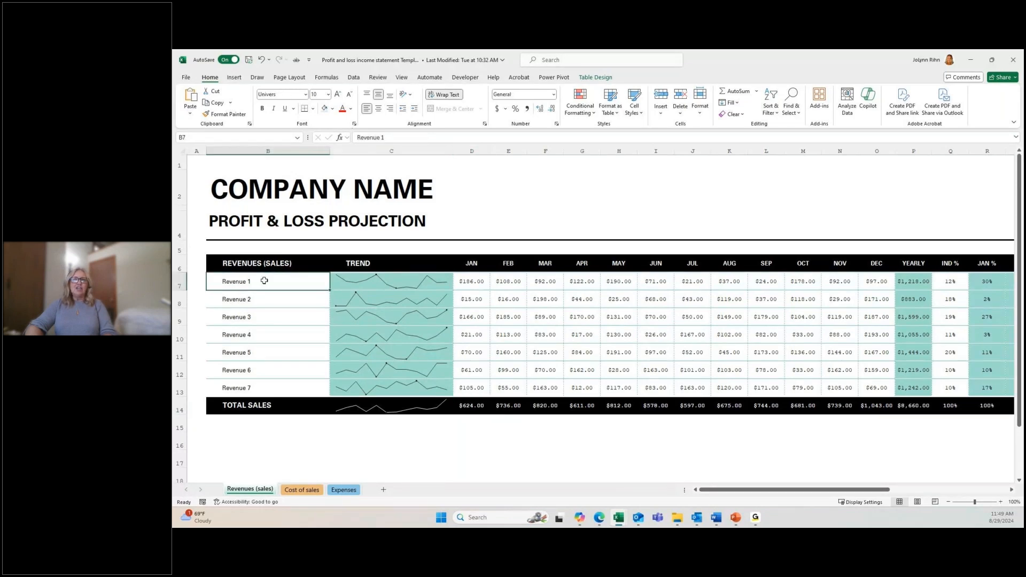
{"action": "left_click", "coordinate": [407, 280]}
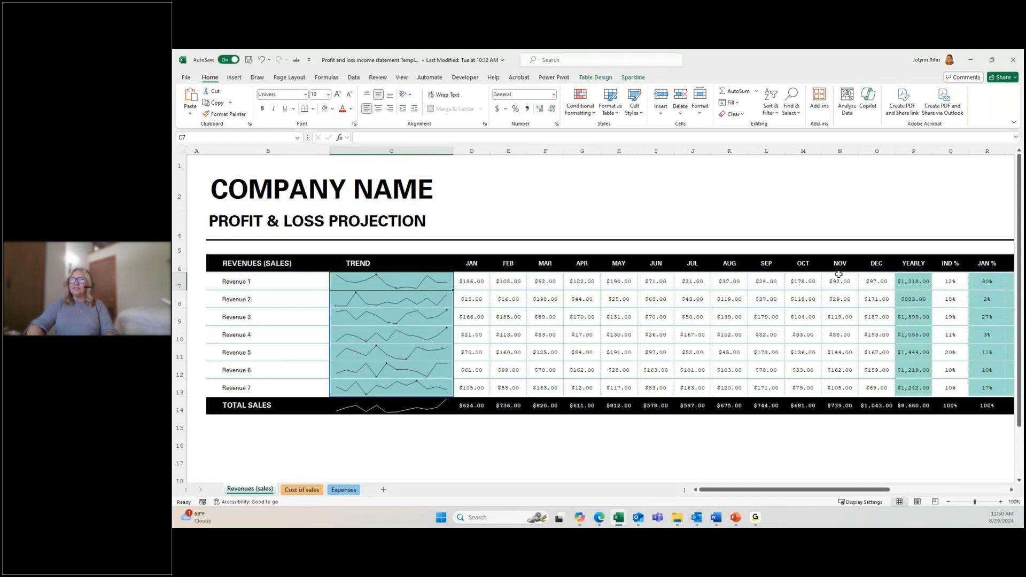
{"action": "left_click", "coordinate": [470, 280]}
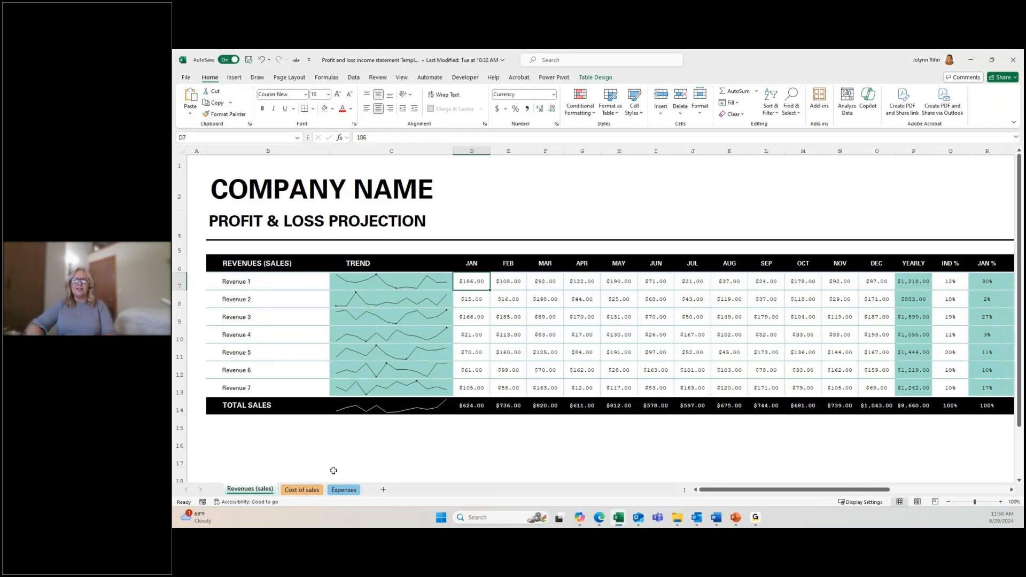
{"action": "left_click", "coordinate": [312, 490]}
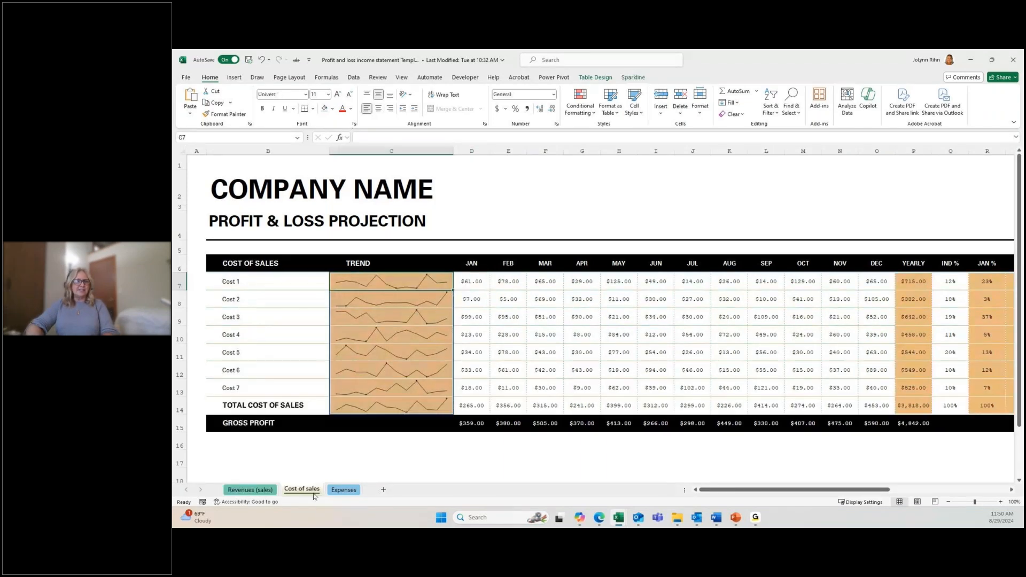
{"action": "left_click", "coordinate": [343, 490]}
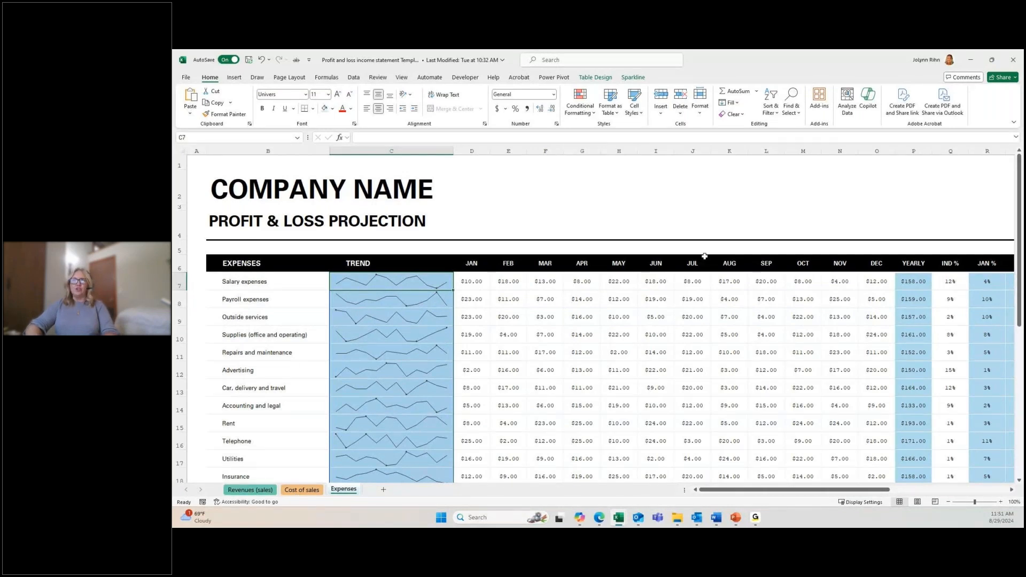
Return to the Excel for CFOs workbook and clear the Description slicer's filter on the Dashboard.
{"action": "left_click", "coordinate": [970, 60]}
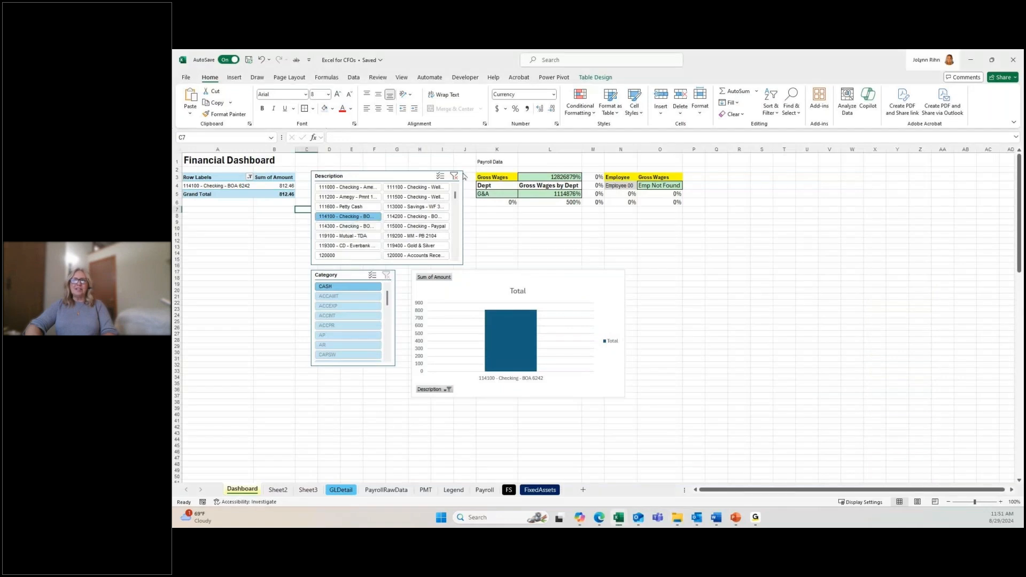
{"action": "left_click", "coordinate": [455, 177]}
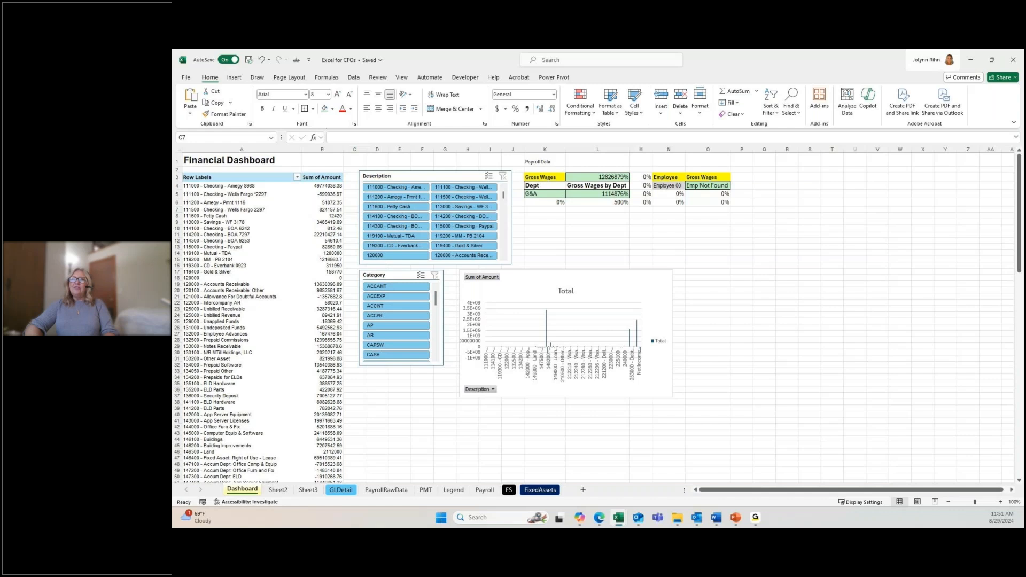
Switch to the General Ledger Data Model workbook, compare the GLAccountInfo and GLDetail sheets, and check the GLDetail table's name.
{"action": "key", "text": "alt+Tab"}
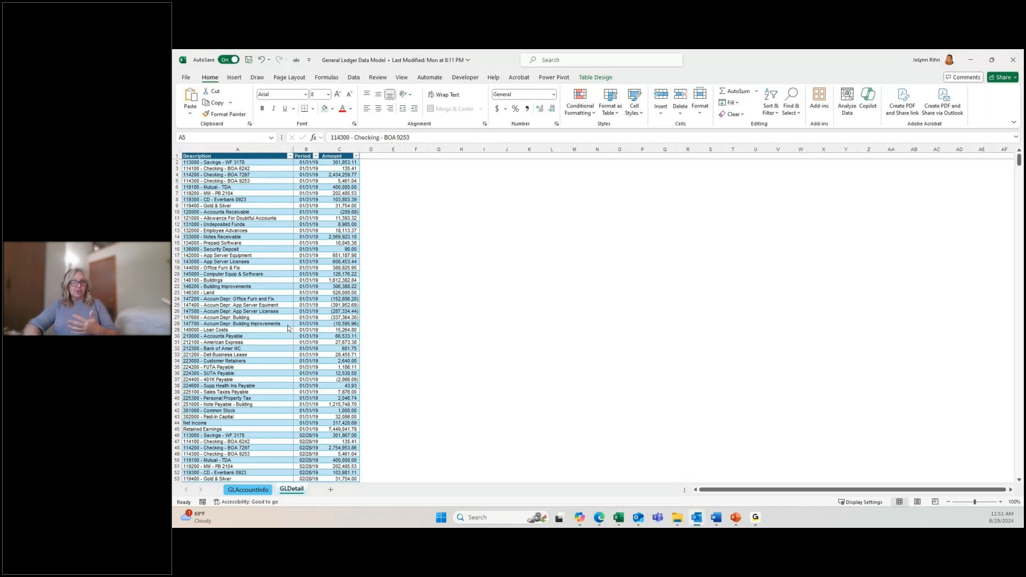
{"action": "left_click", "coordinate": [250, 494]}
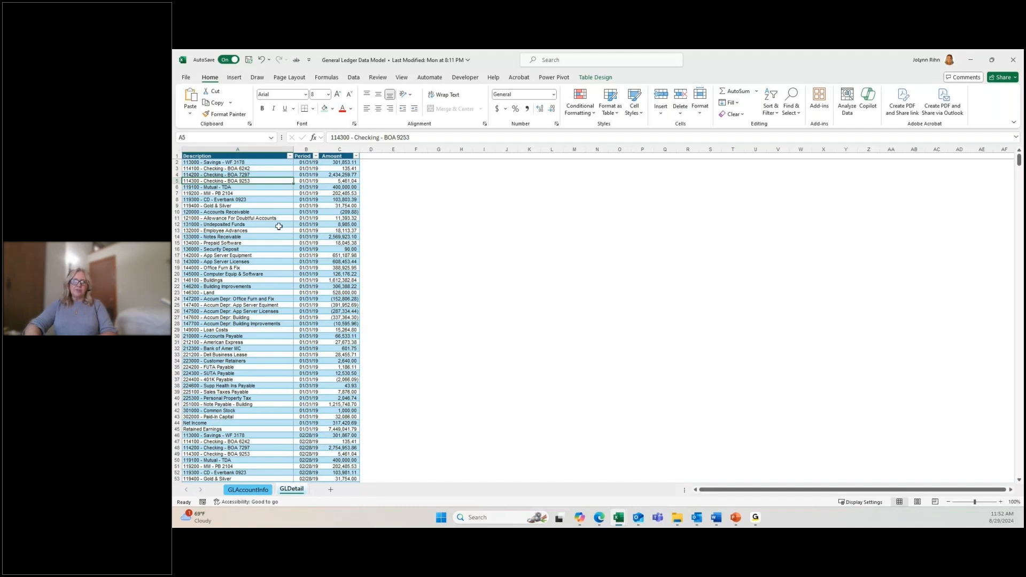
{"action": "left_click", "coordinate": [247, 490]}
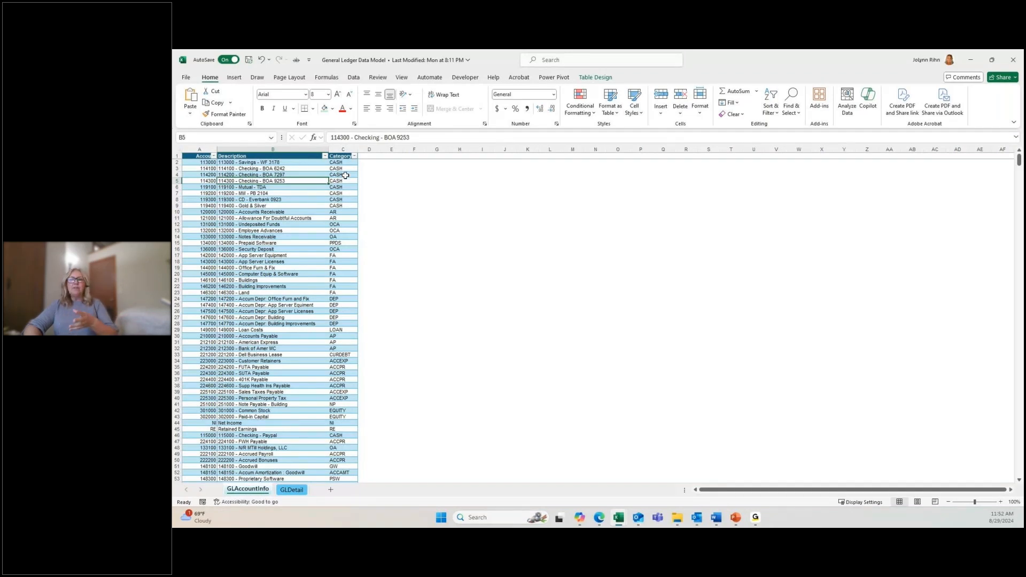
{"action": "left_click", "coordinate": [293, 490]}
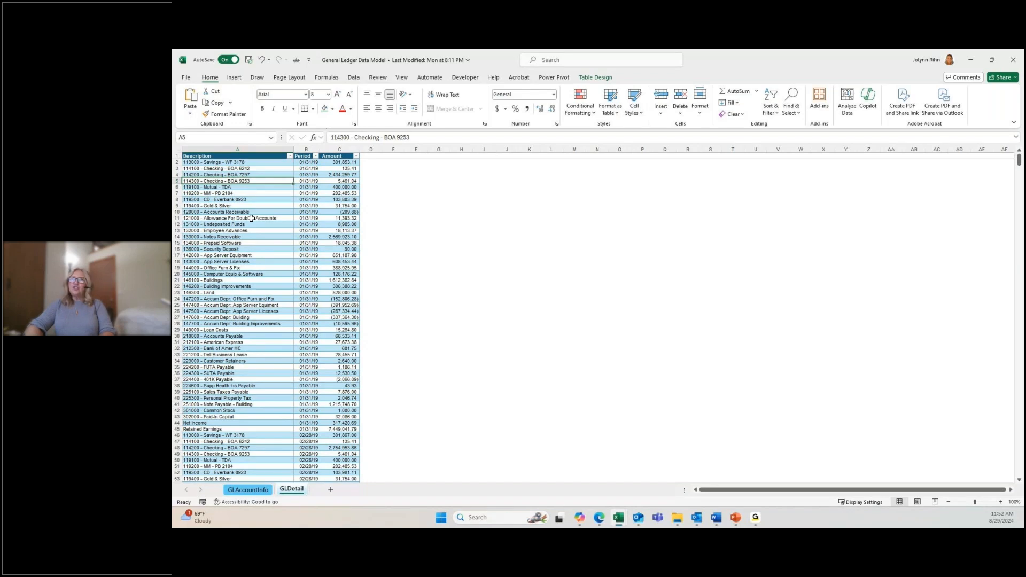
{"action": "left_click", "coordinate": [597, 80]}
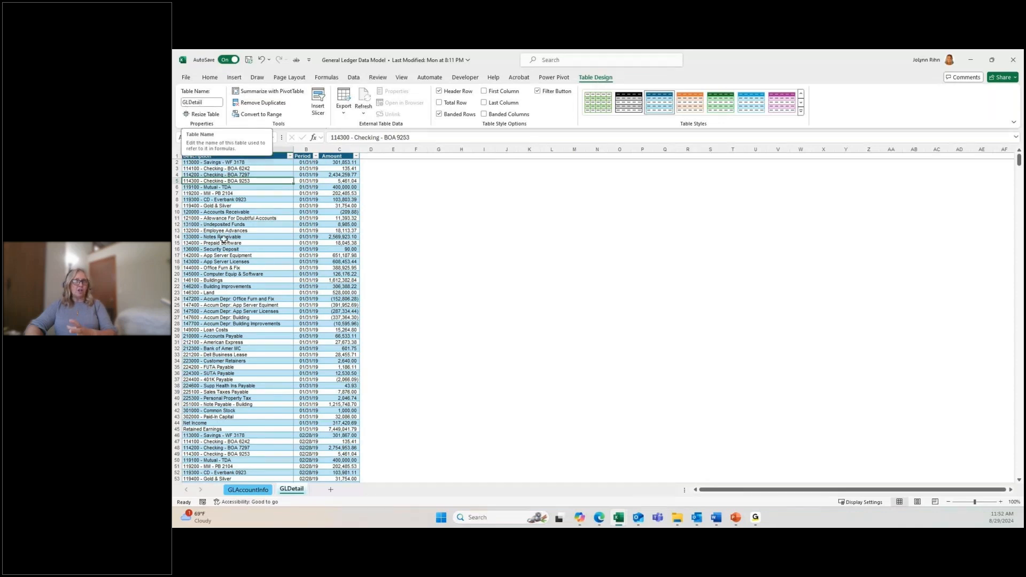
Create a PivotTable from the GLAccountInfo table on a new worksheet, adding the data to the Data Model.
{"action": "left_click", "coordinate": [245, 490]}
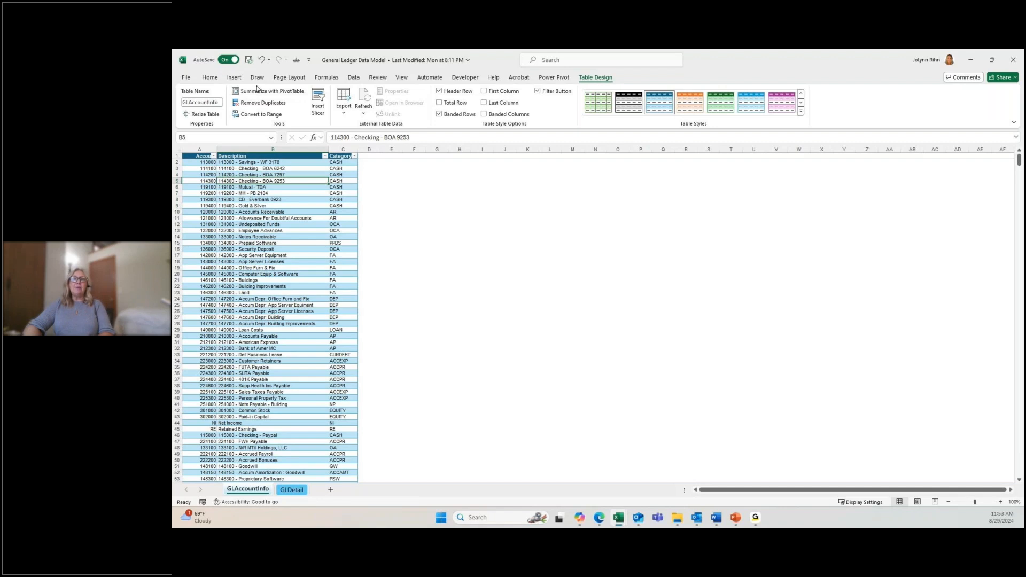
{"action": "left_click", "coordinate": [234, 77]}
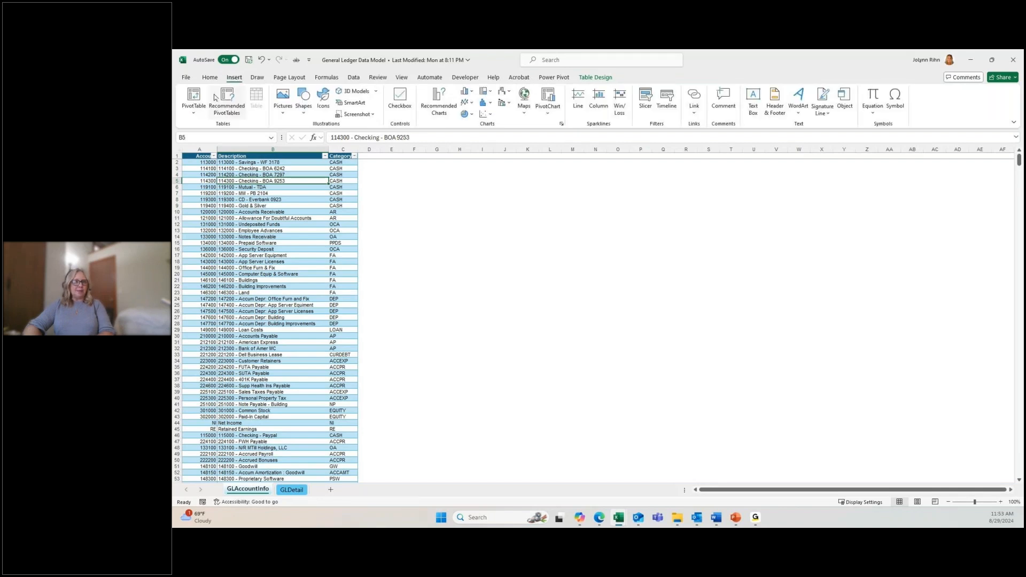
{"action": "left_click", "coordinate": [193, 97]}
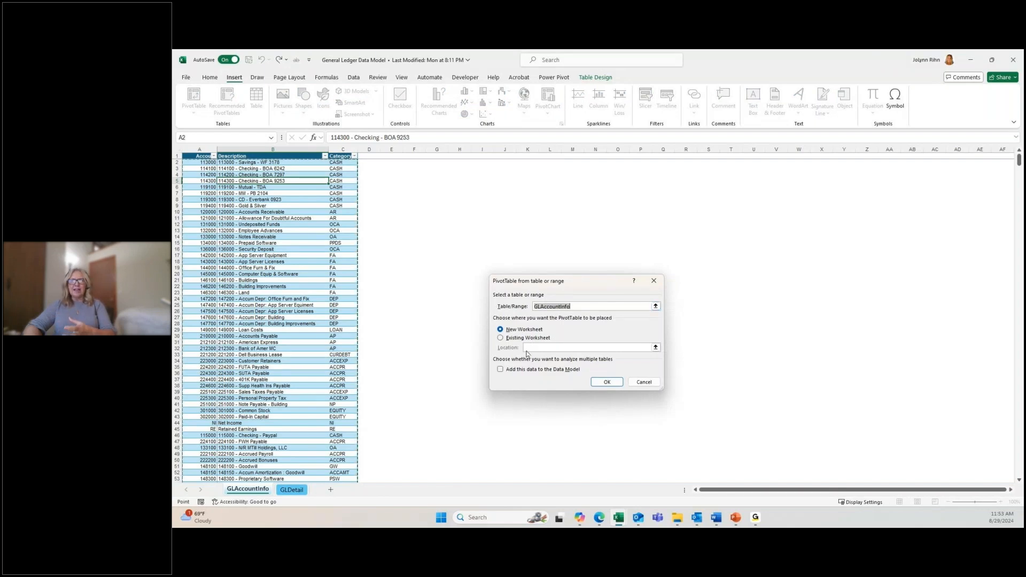
{"action": "left_click", "coordinate": [501, 371]}
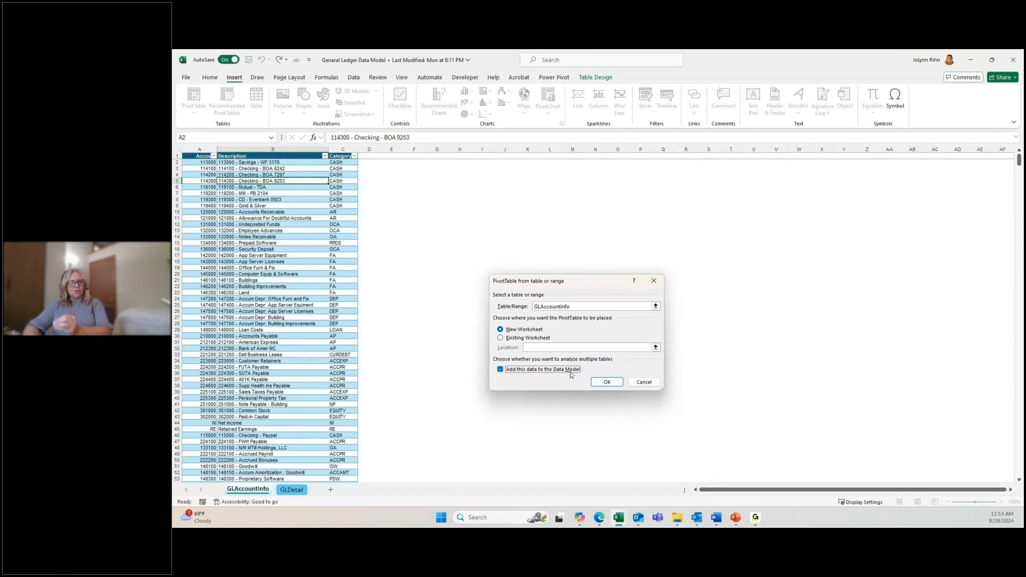
{"action": "left_click", "coordinate": [610, 386]}
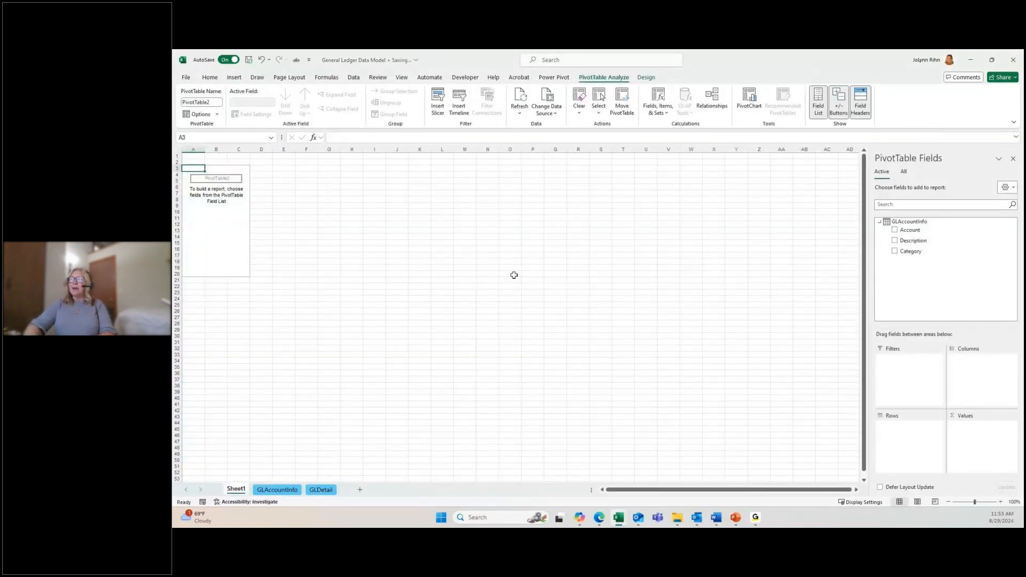
List all available tables in the PivotTable field list, and examine the columns of the GLAccountInfo and GLDetail sheets.
{"action": "left_click", "coordinate": [903, 172]}
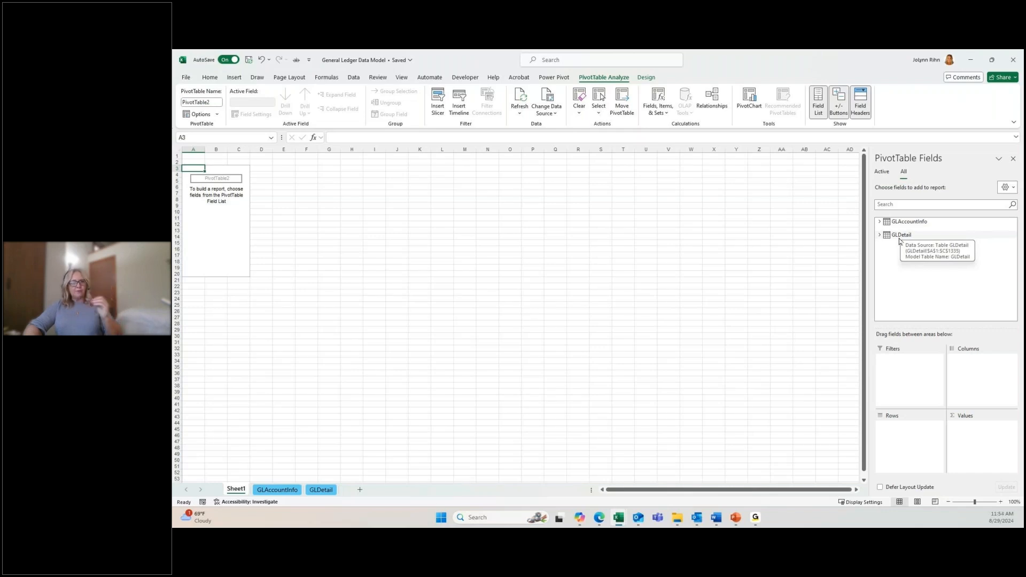
{"action": "left_click", "coordinate": [277, 494]}
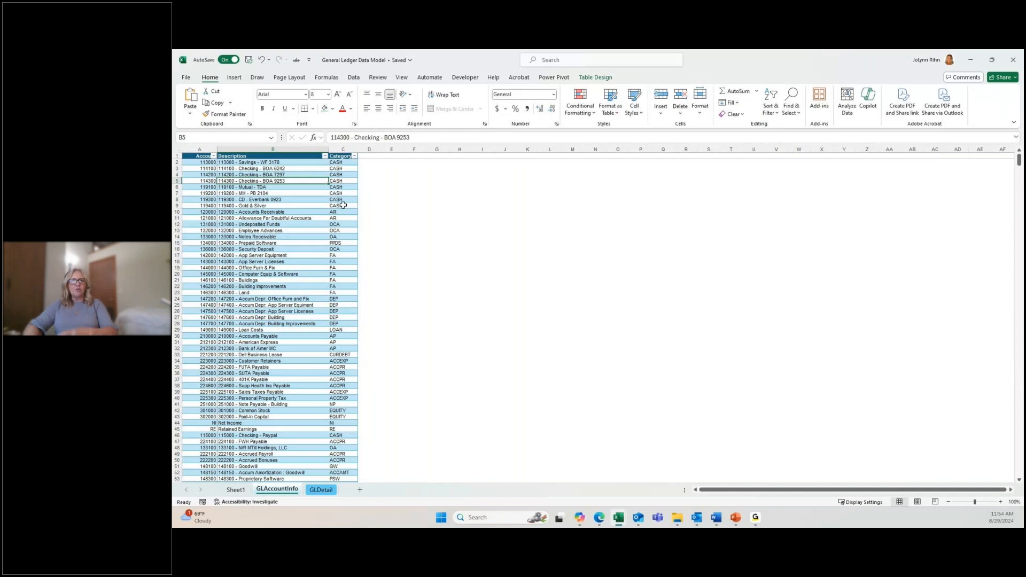
{"action": "left_click", "coordinate": [323, 490]}
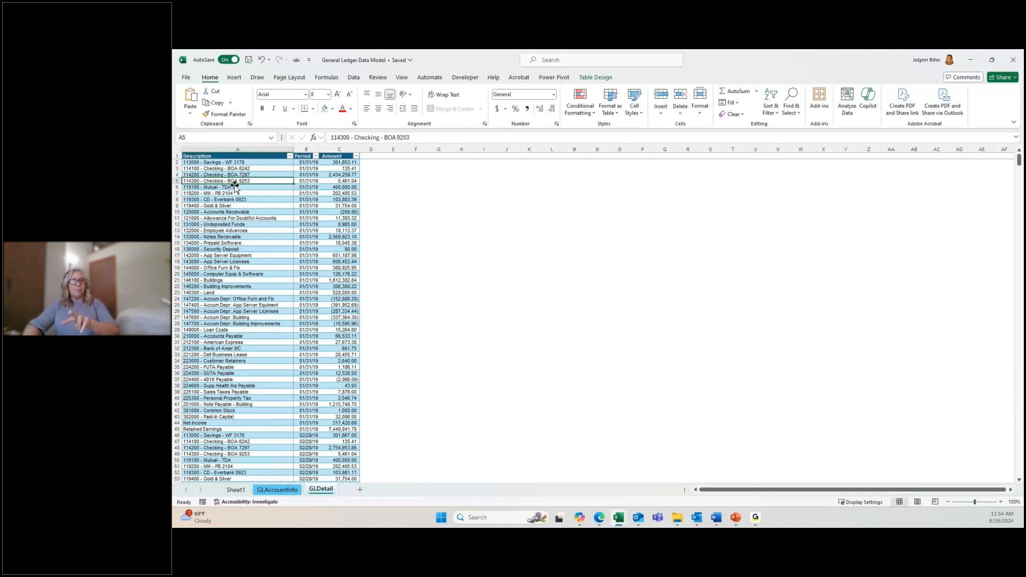
Open the relationships for the PivotTable on Sheet1 and auto-detect relationships between the Data Model tables.
{"action": "left_click", "coordinate": [235, 489]}
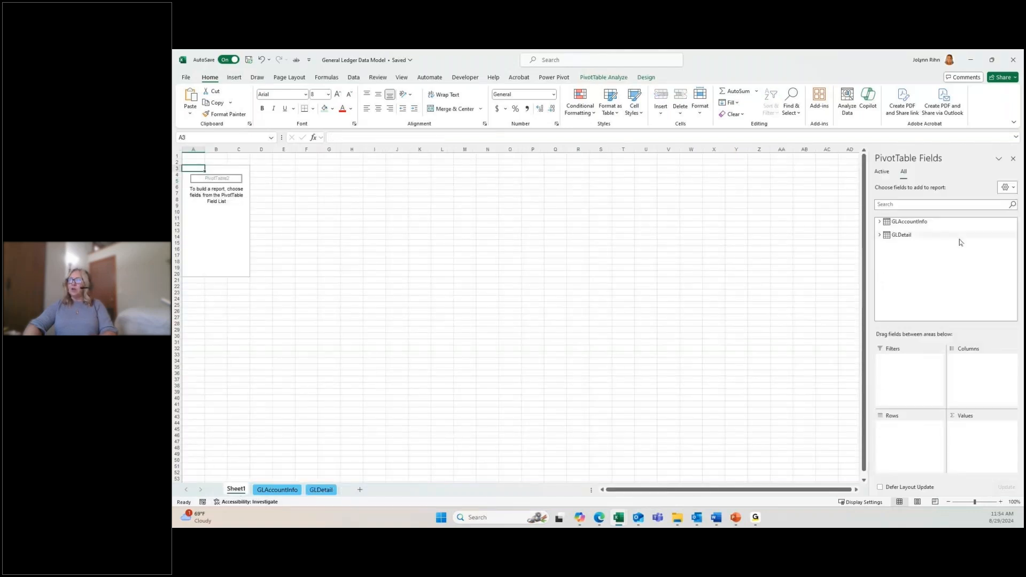
{"action": "left_click", "coordinate": [617, 81]}
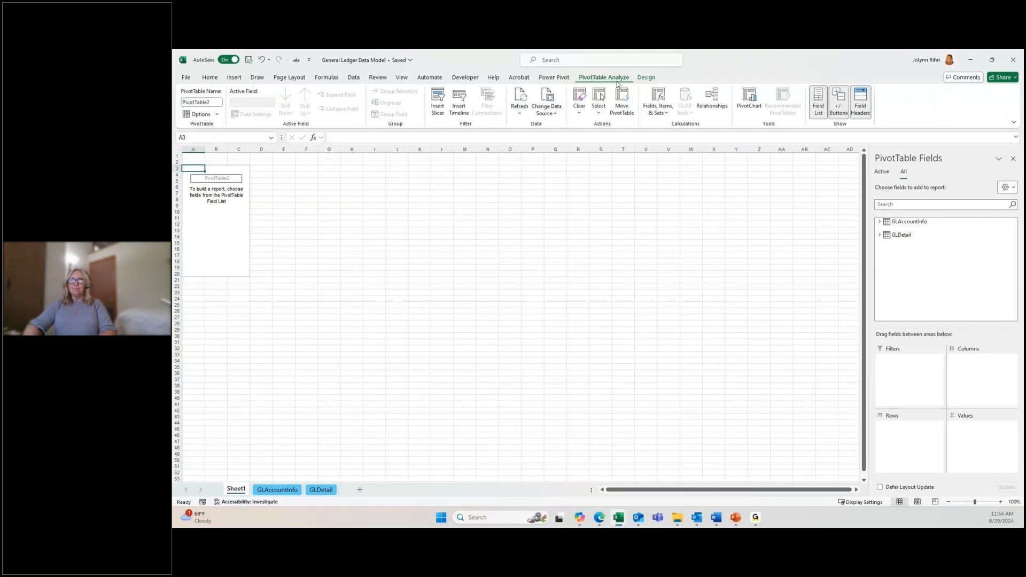
{"action": "left_click", "coordinate": [718, 106]}
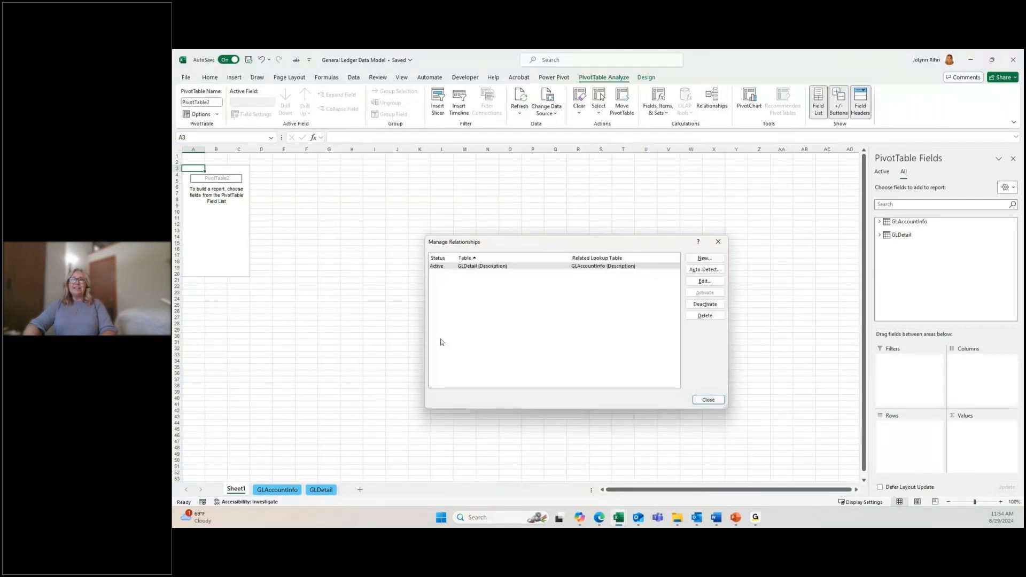
{"action": "left_click", "coordinate": [455, 266]}
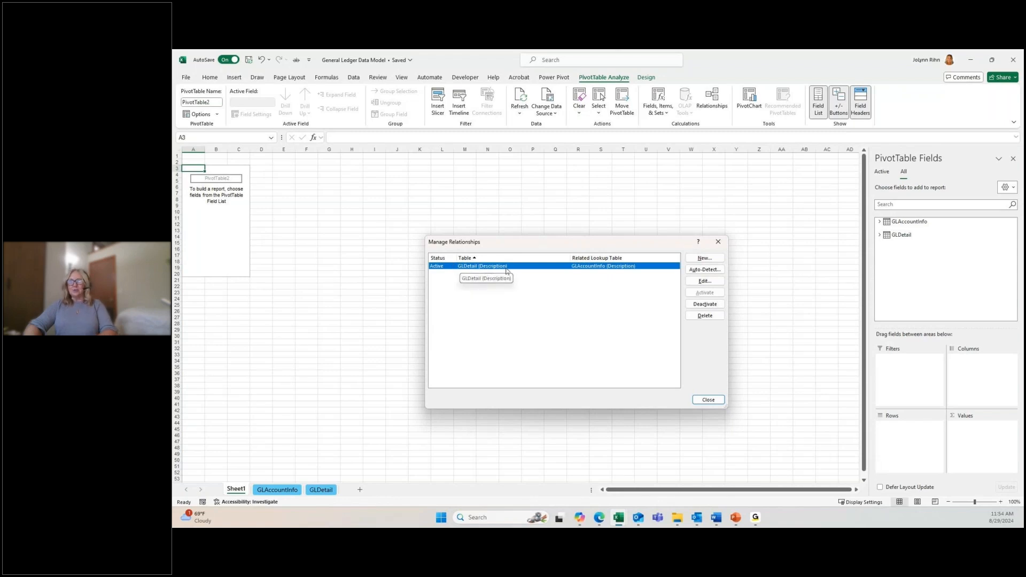
{"action": "left_click", "coordinate": [703, 272]}
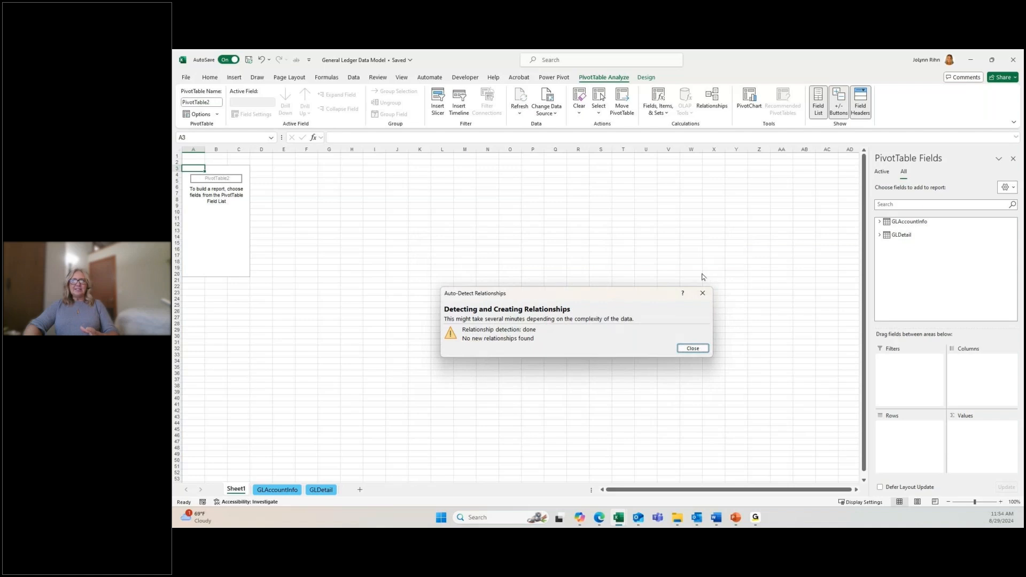
{"action": "left_click", "coordinate": [693, 352]}
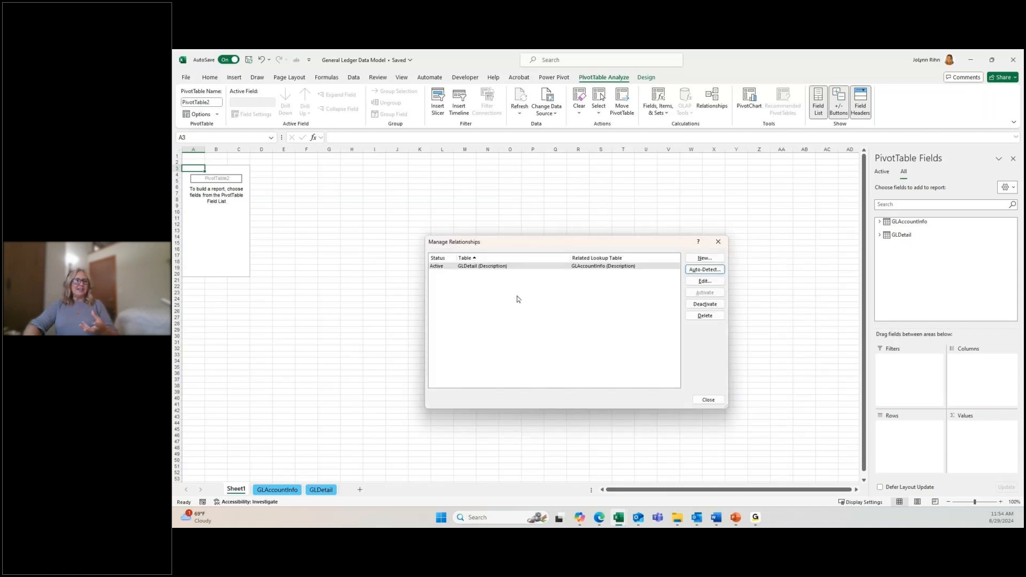
Review the relationship linking the Description columns of GLDetail and GLAccountInfo, keeping its settings.
{"action": "double_click", "coordinate": [497, 266]}
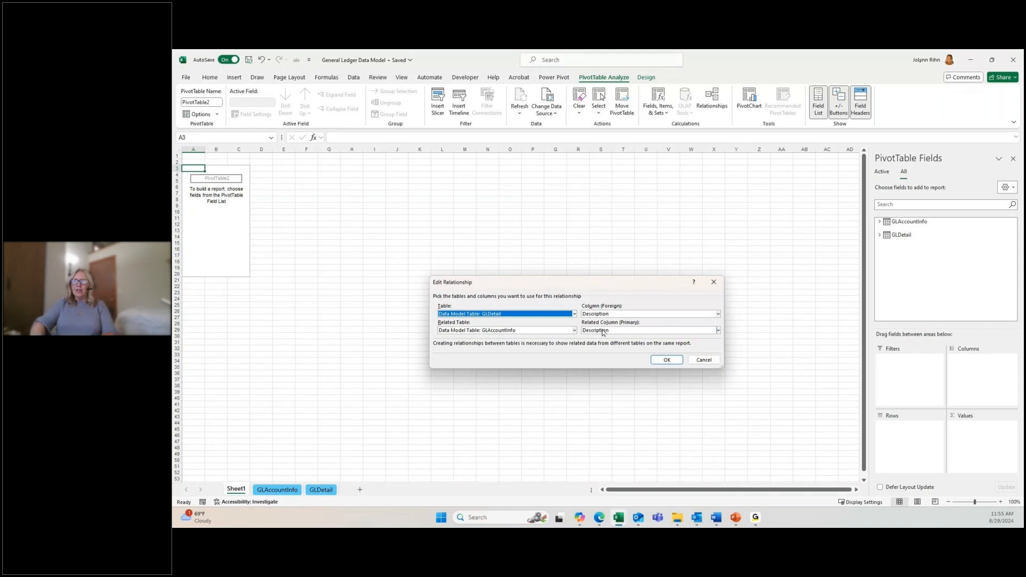
{"action": "left_click", "coordinate": [677, 362]}
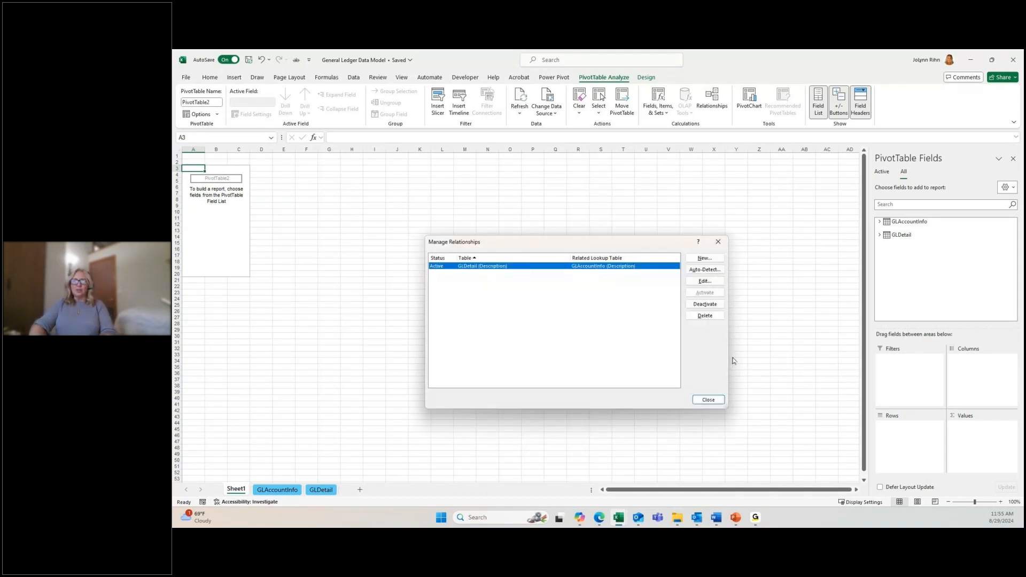
{"action": "left_click", "coordinate": [705, 400]}
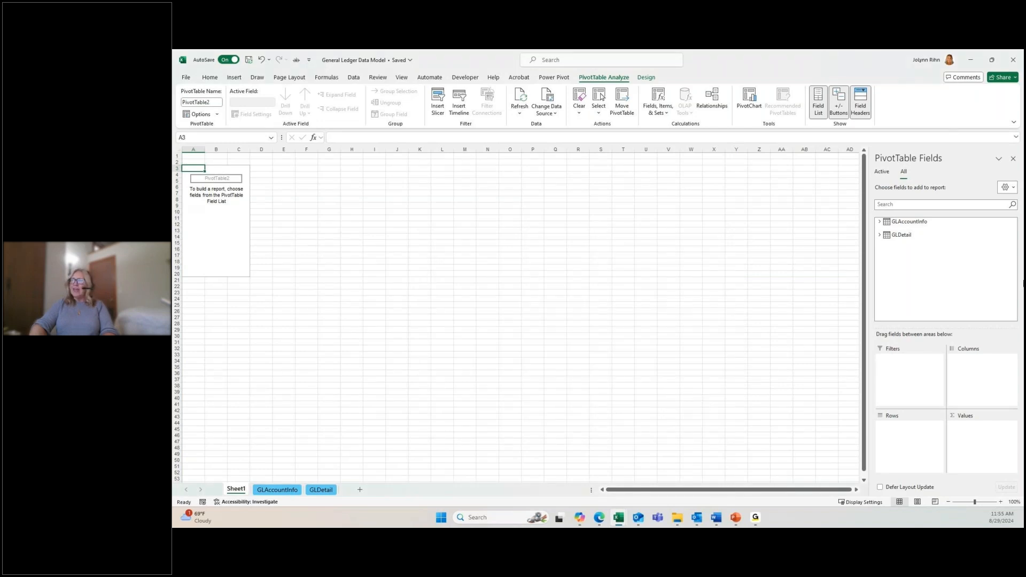
Add GLAccountInfo's Description as rows and GLDetail's Amount as values in the PivotTable, trying out Category and removing it again.
{"action": "left_click", "coordinate": [880, 222]}
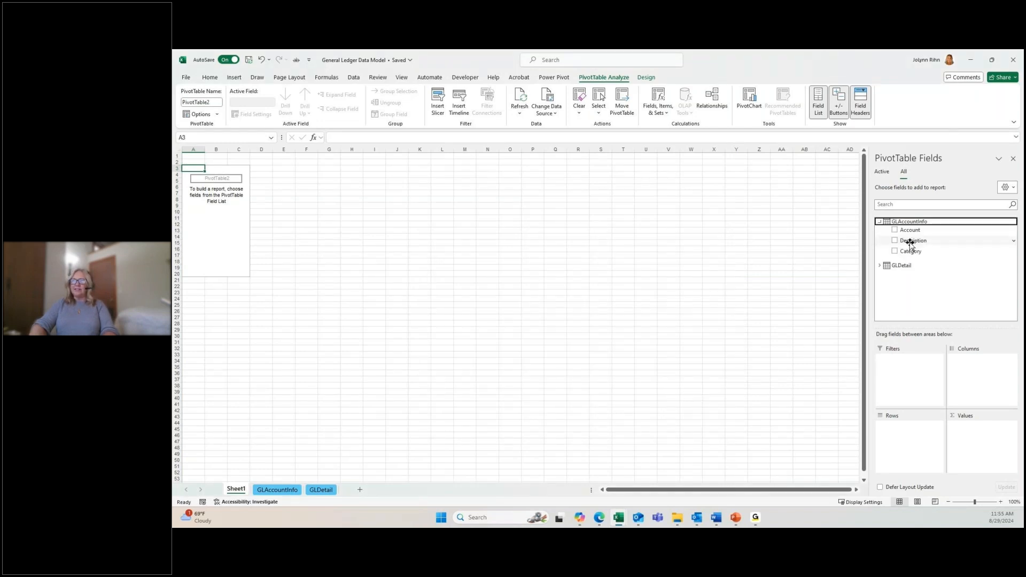
{"action": "left_click", "coordinate": [879, 267]}
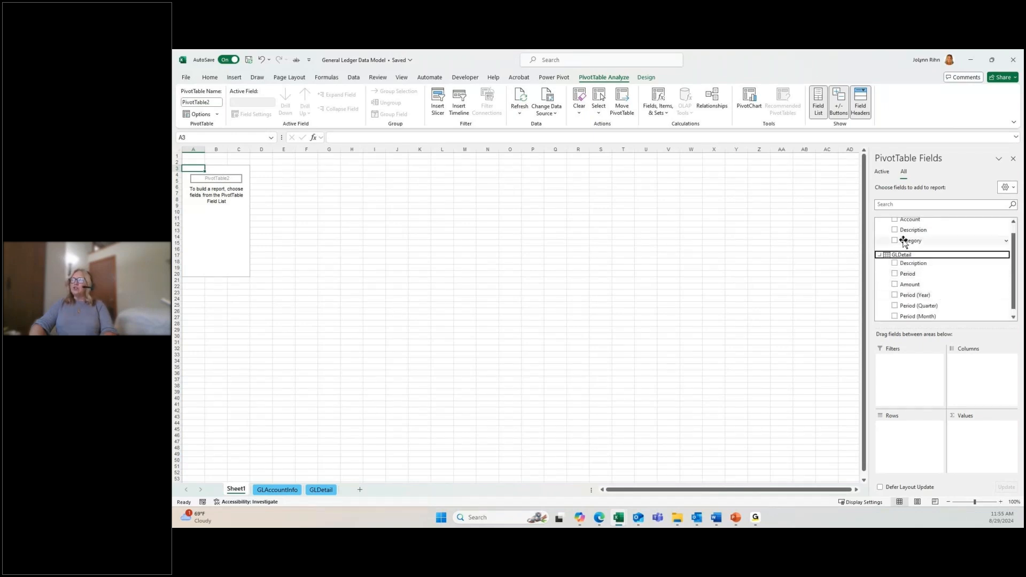
{"action": "scroll", "coordinate": [904, 239], "scroll_direction": "up", "scroll_amount": 1}
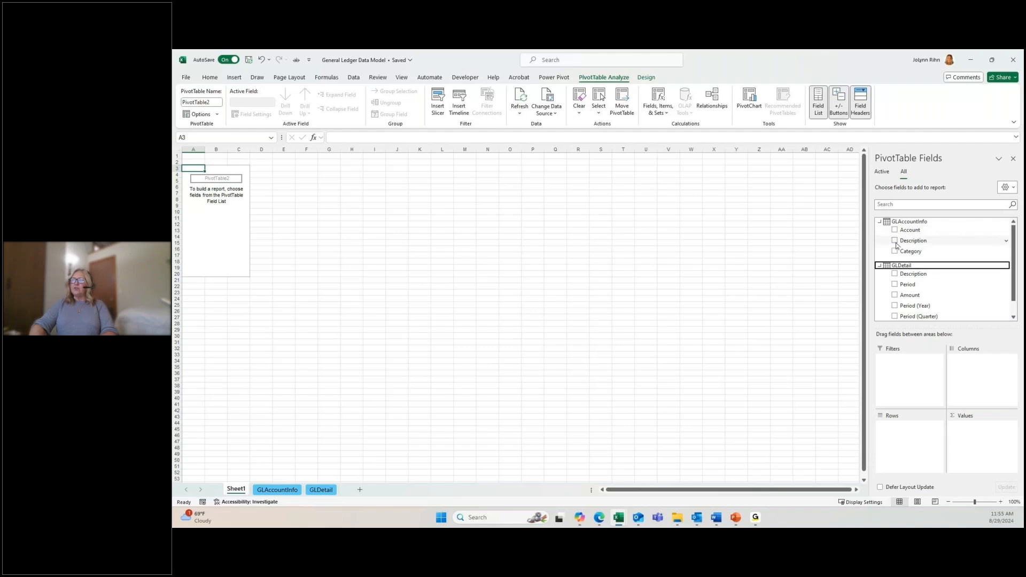
{"action": "left_click", "coordinate": [894, 241]}
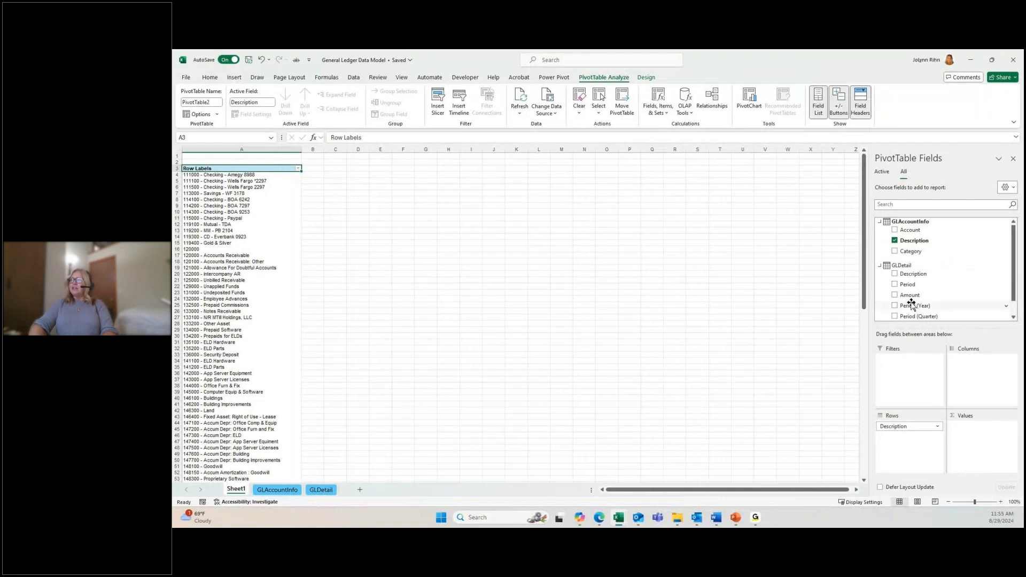
{"action": "left_click", "coordinate": [894, 296]}
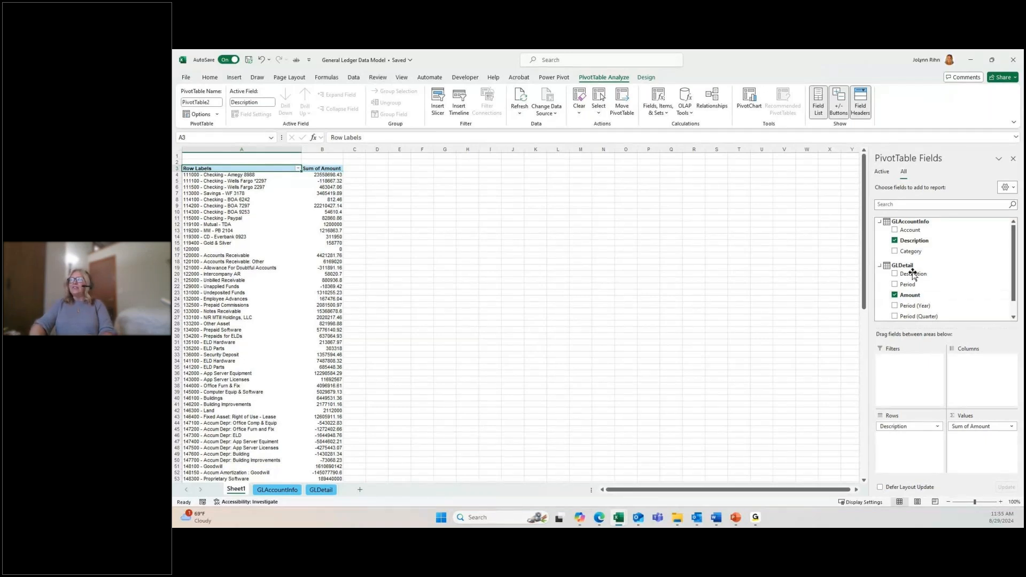
{"action": "left_click", "coordinate": [895, 252]}
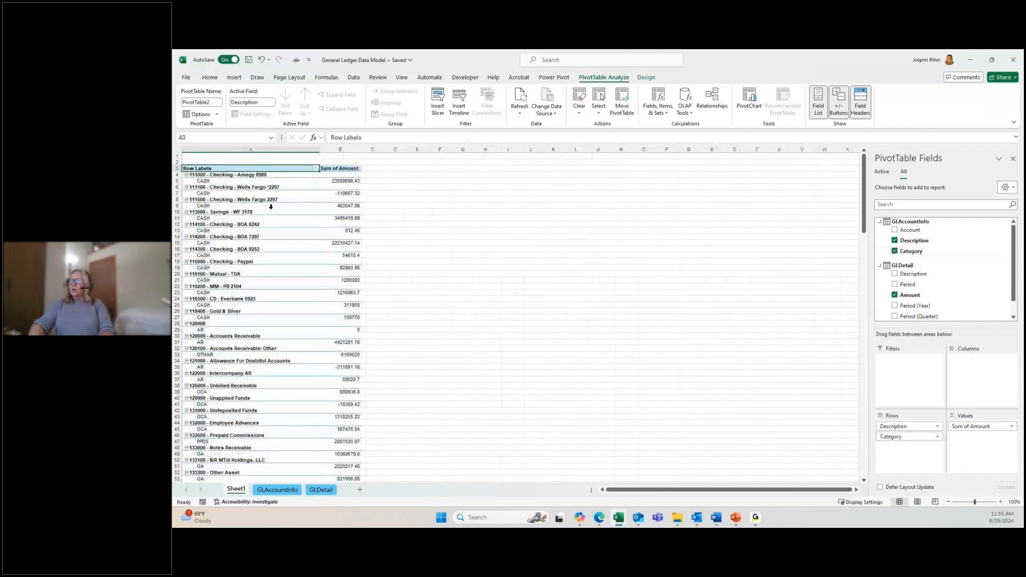
{"action": "left_click", "coordinate": [895, 252]}
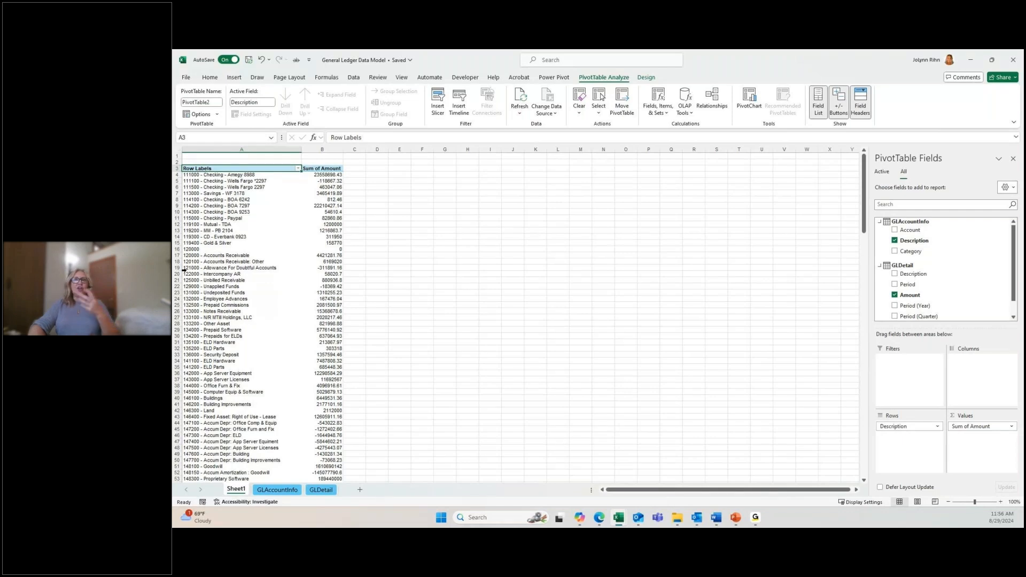
Insert a timeline for the GLDetail Period field and place it higher on the sheet, beside the PivotTable.
{"action": "left_click", "coordinate": [266, 225]}
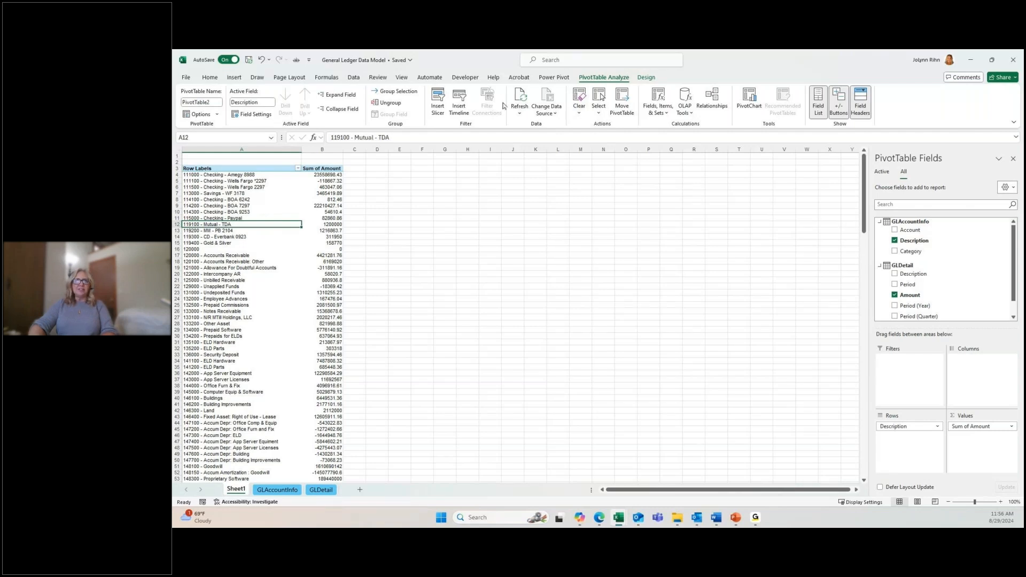
{"action": "left_click", "coordinate": [459, 101]}
{"action": "left_click", "coordinate": [555, 320]}
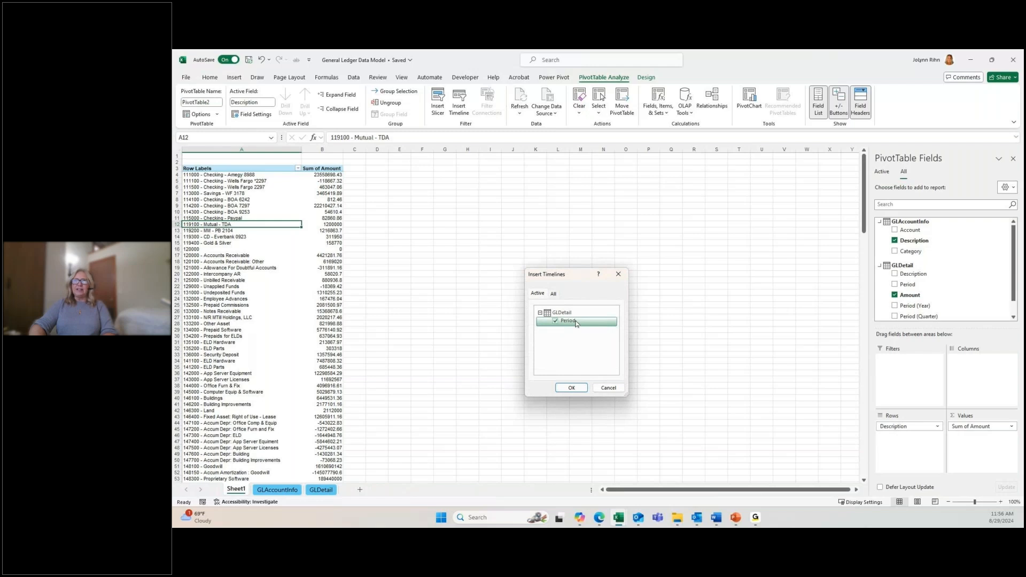
{"action": "key", "text": "Return"}
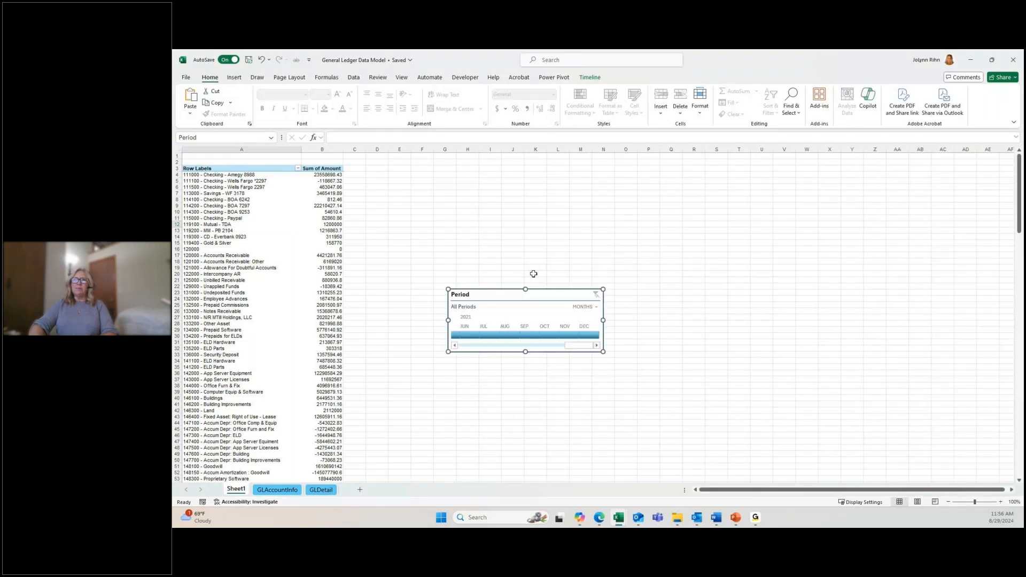
{"action": "left_click_drag", "start_coordinate": [533, 273], "coordinate": [551, 173]}
Switch the Period timeline from months to quarters and filter the PivotTable to Q1 2019.
{"action": "left_click", "coordinate": [508, 233]}
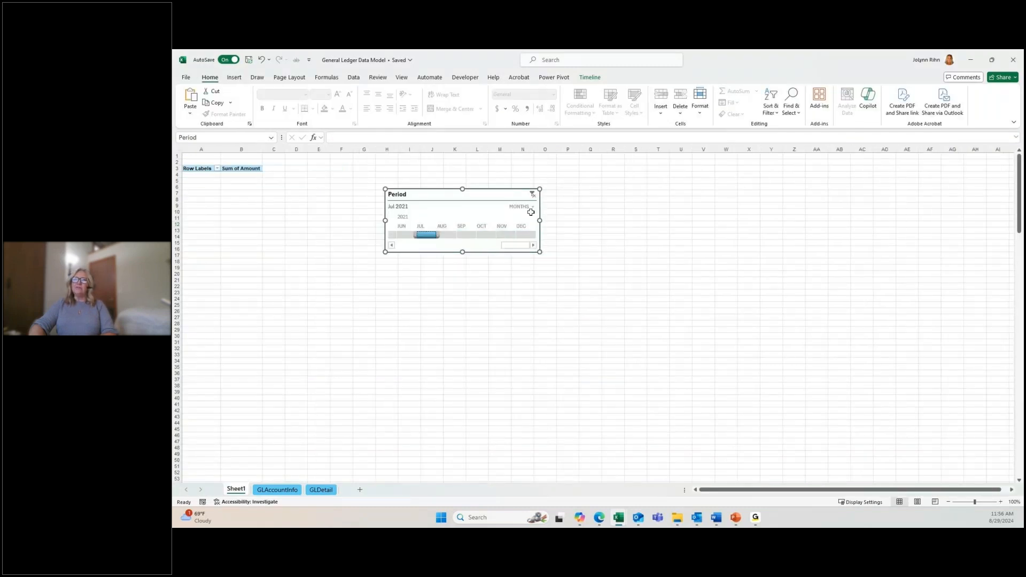
{"action": "left_click", "coordinate": [531, 208]}
{"action": "left_click", "coordinate": [526, 232]}
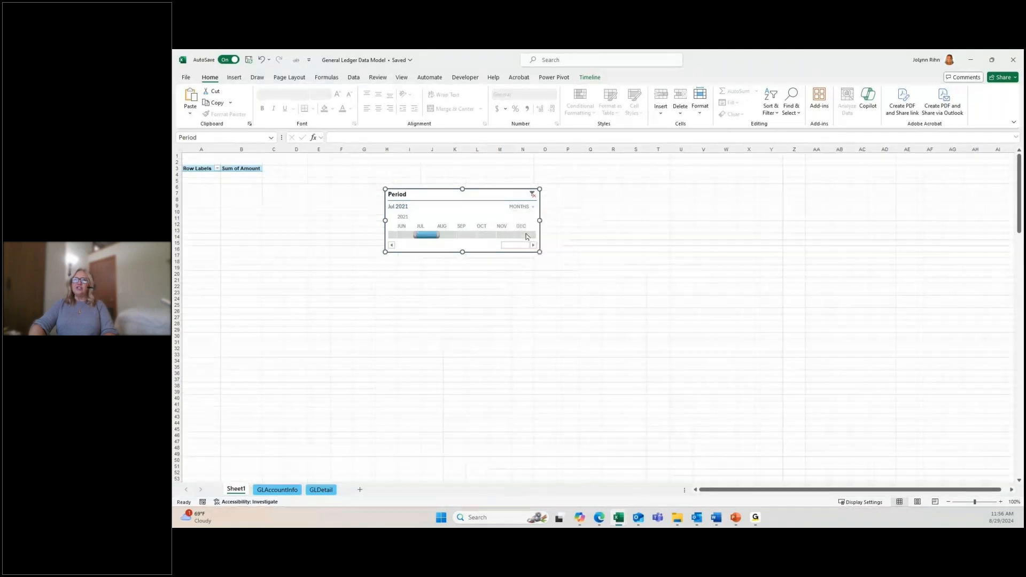
{"action": "left_click_drag", "start_coordinate": [431, 245], "coordinate": [379, 246]}
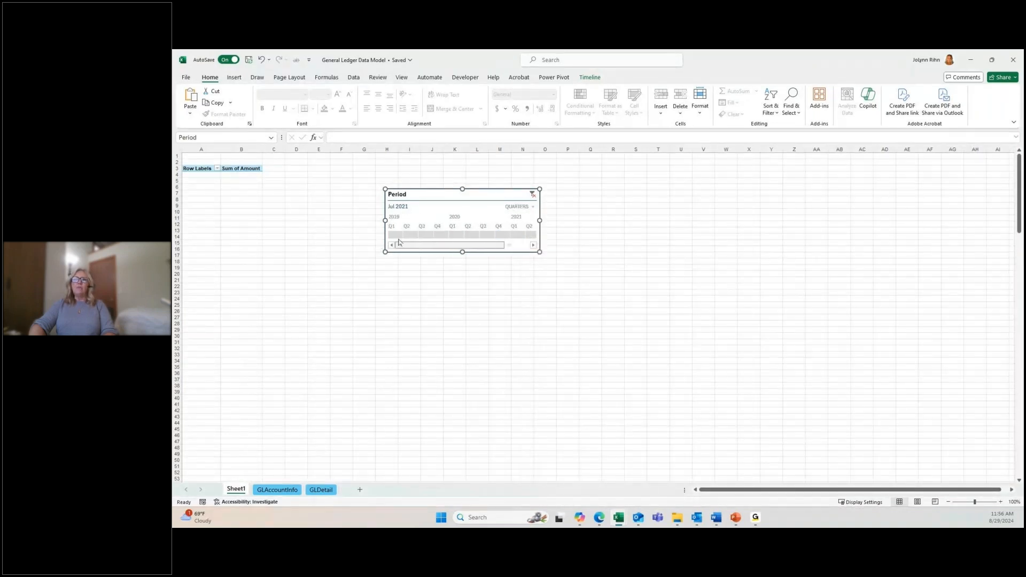
{"action": "left_click", "coordinate": [395, 235]}
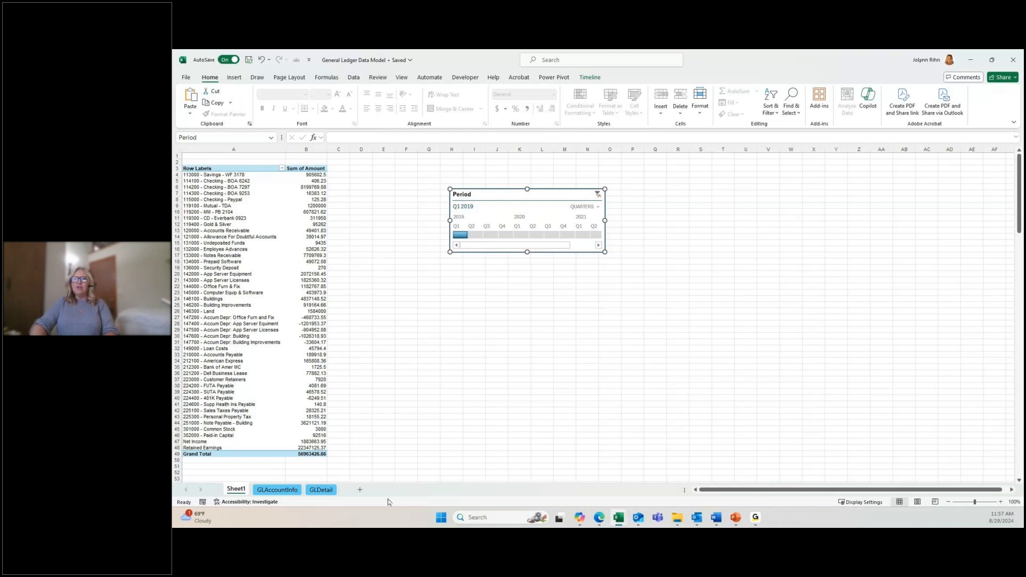
Switch to the Excel for CFOs workbook and insert checkboxes in F7:F30 beside the Balance column on the PMT sheet.
{"action": "key", "text": "ctrl+Page_Down"}
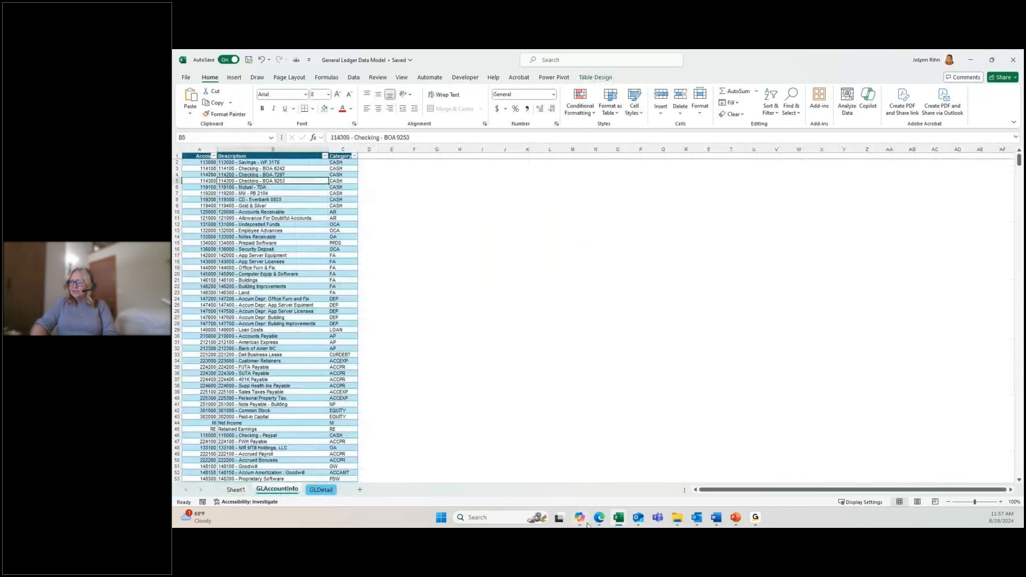
{"action": "mouse_move", "coordinate": [620, 520]}
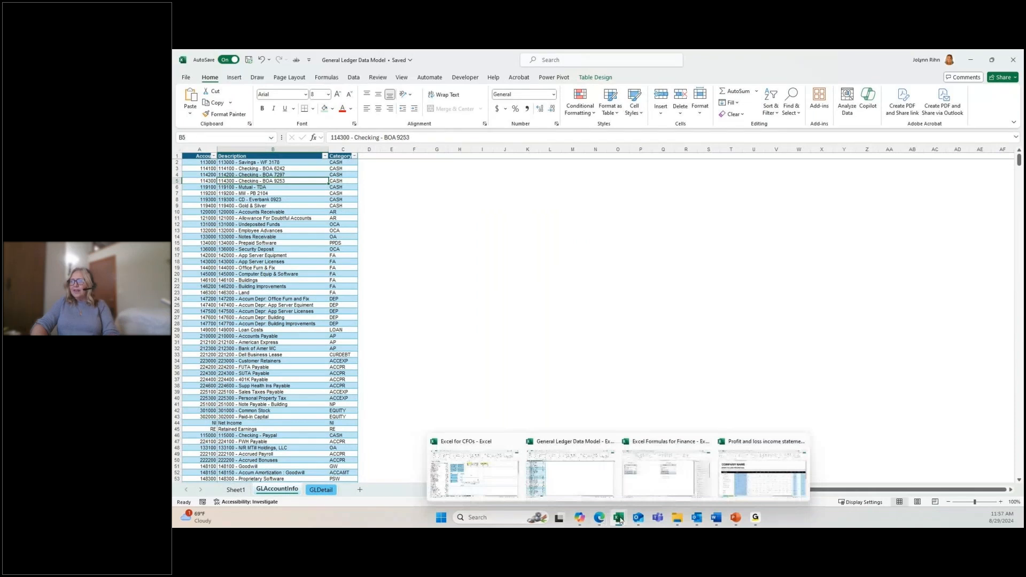
{"action": "left_click", "coordinate": [473, 467]}
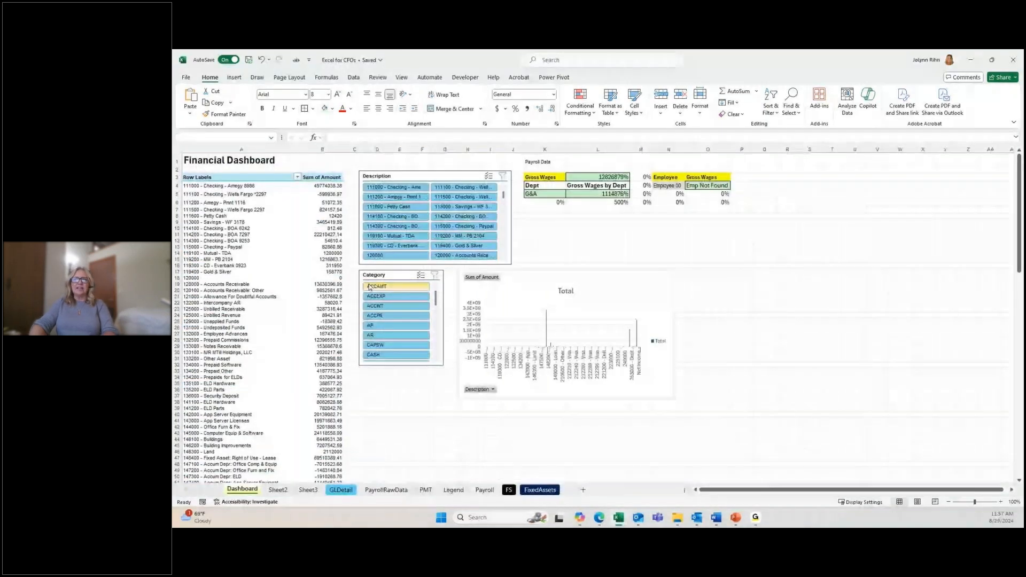
{"action": "left_click", "coordinate": [430, 489]}
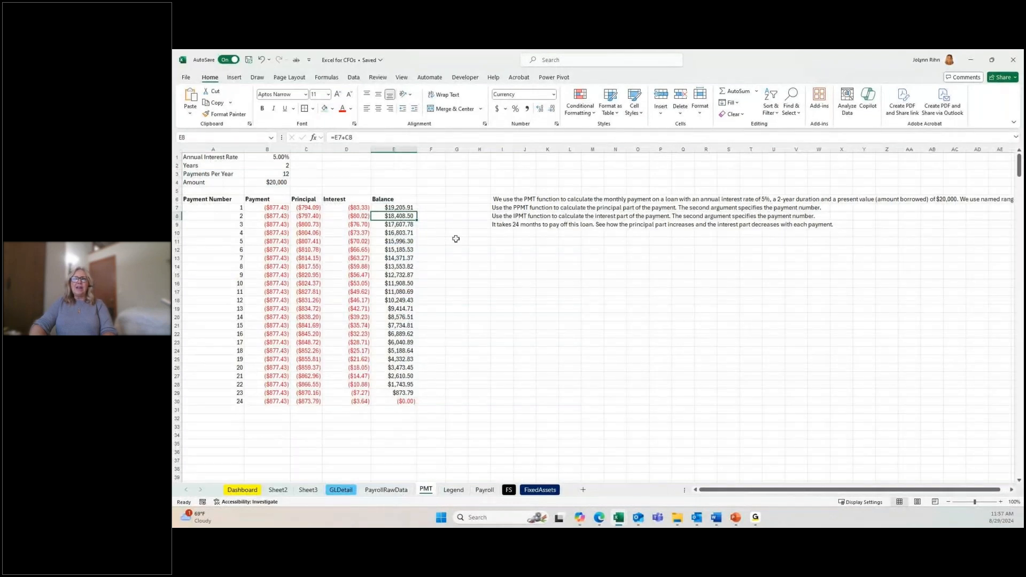
{"action": "left_click_drag", "start_coordinate": [430, 207], "coordinate": [429, 402]}
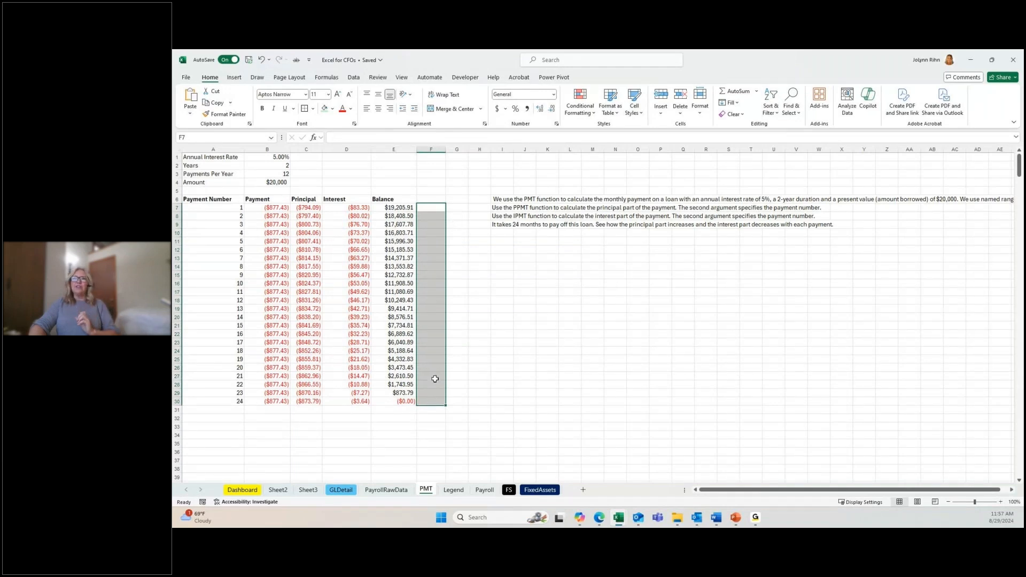
{"action": "left_click", "coordinate": [235, 78]}
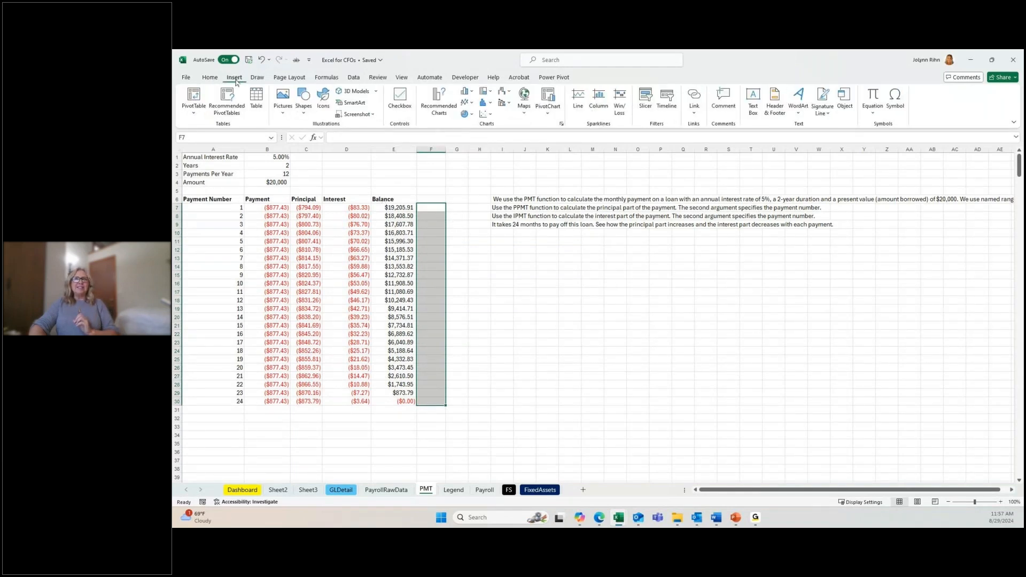
{"action": "left_click", "coordinate": [399, 97]}
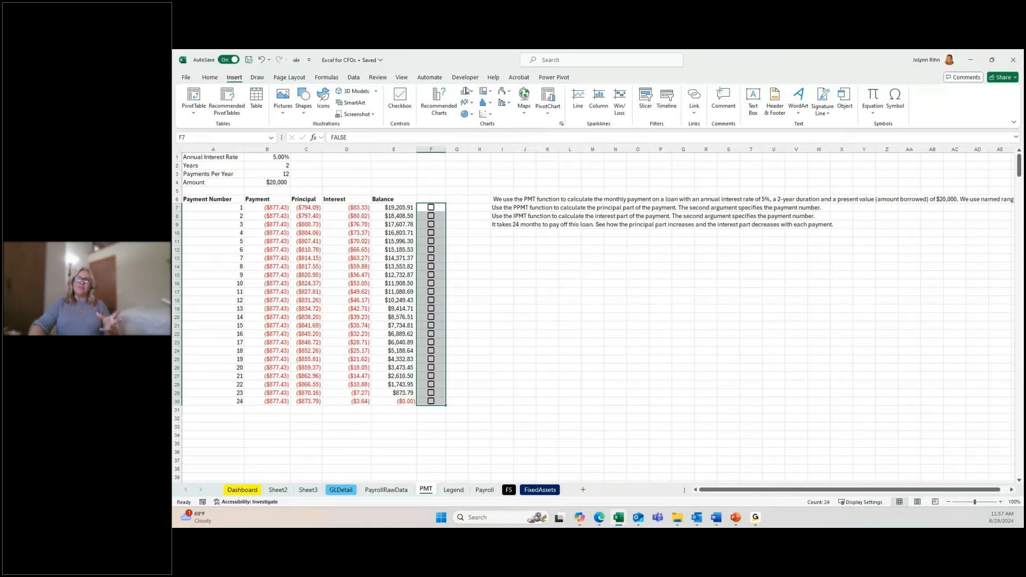
{"action": "left_click", "coordinate": [465, 77]}
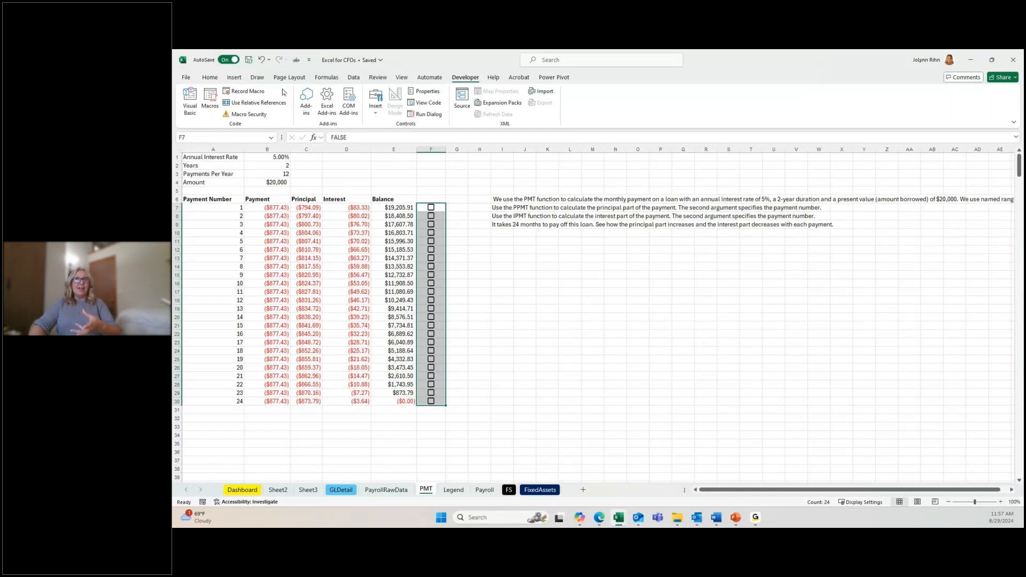
{"action": "left_click", "coordinate": [235, 78]}
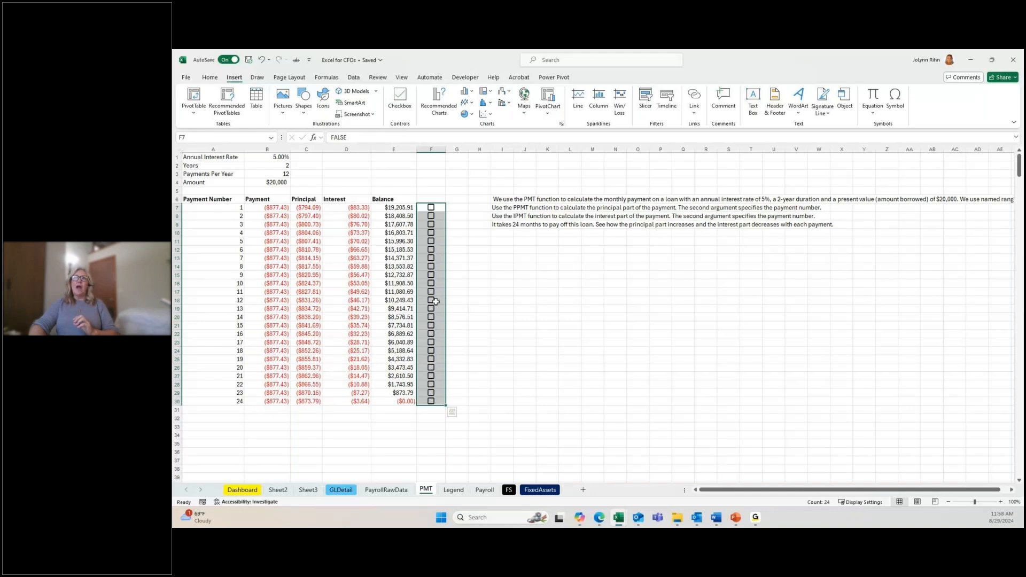
Show the Navigation pane and use it to select Chart 3: Total on the Dashboard sheet.
{"action": "left_click", "coordinate": [401, 77]}
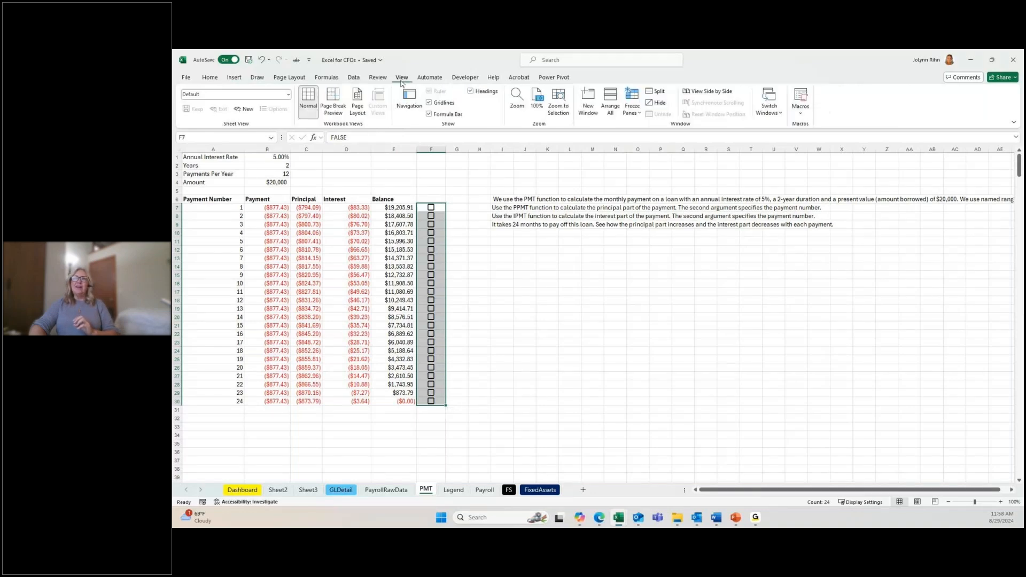
{"action": "left_click", "coordinate": [419, 111]}
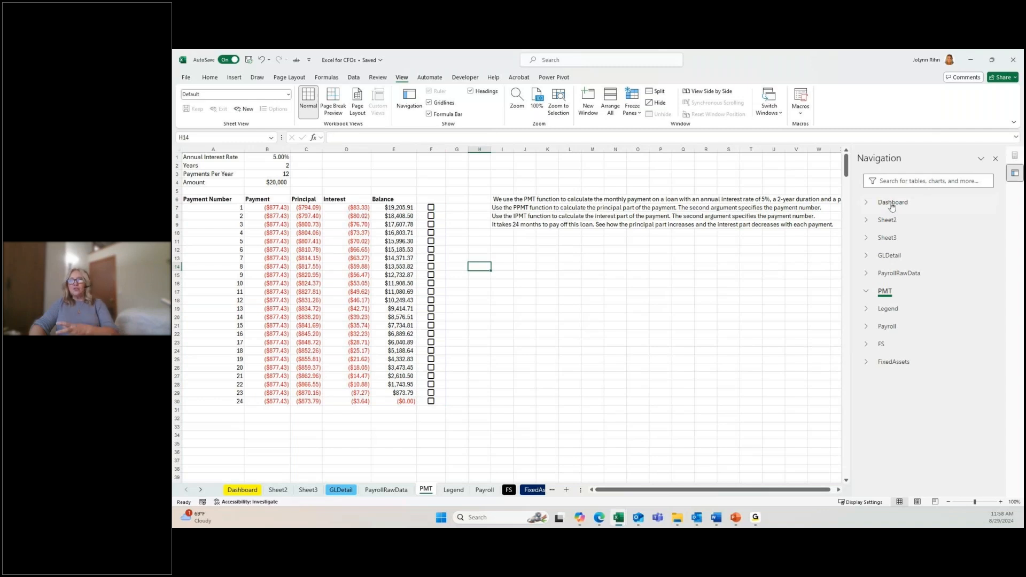
{"action": "left_click", "coordinate": [892, 203]}
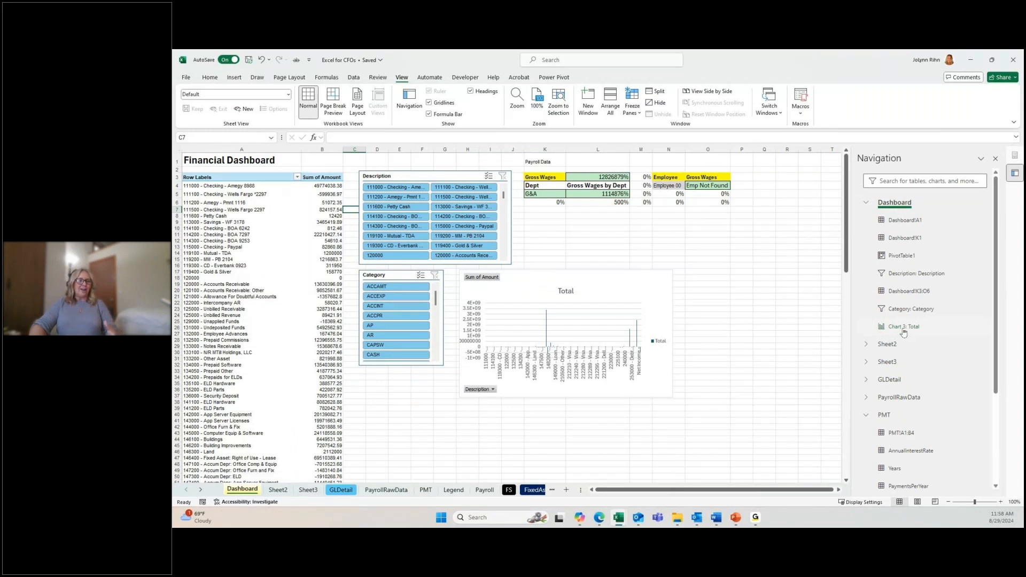
{"action": "left_click", "coordinate": [903, 328]}
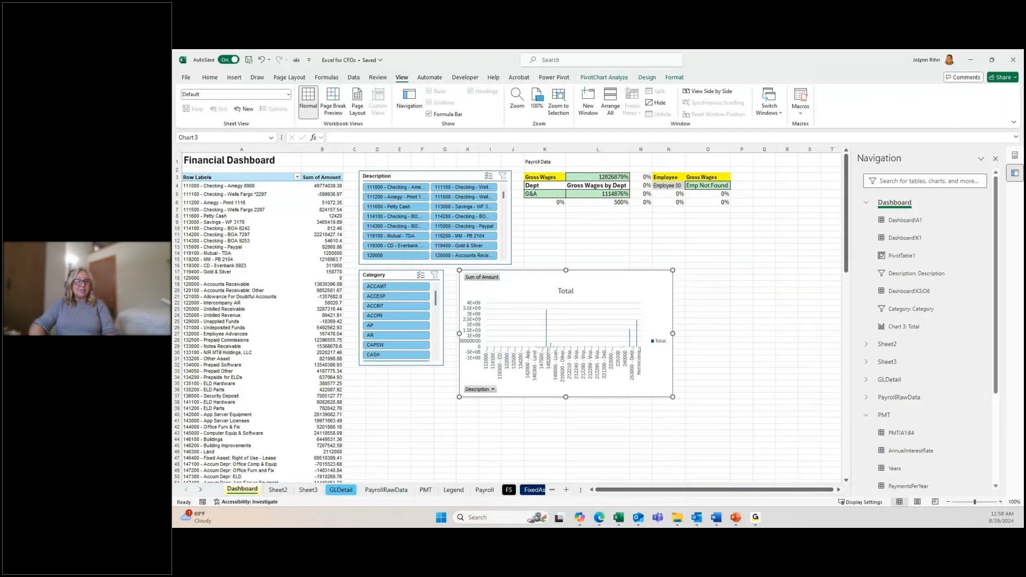
In the browser's Activities for Import workbook, apply Copilot's Combined sheet cleanup: remove extra spaces and standardize the recurrence as "Every November on the first Saturday".
{"action": "key", "text": "alt+Tab"}
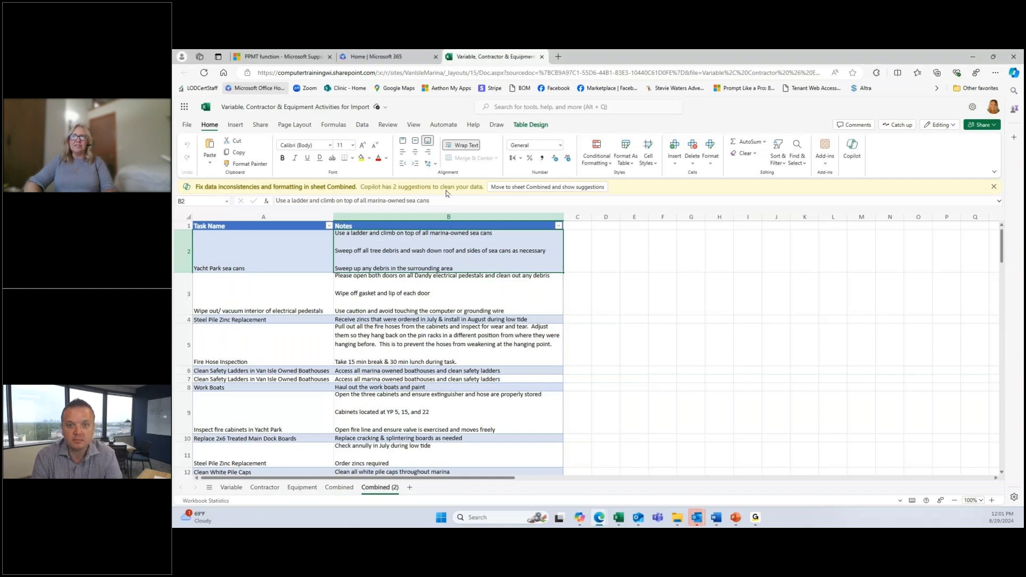
{"action": "left_click", "coordinate": [522, 188]}
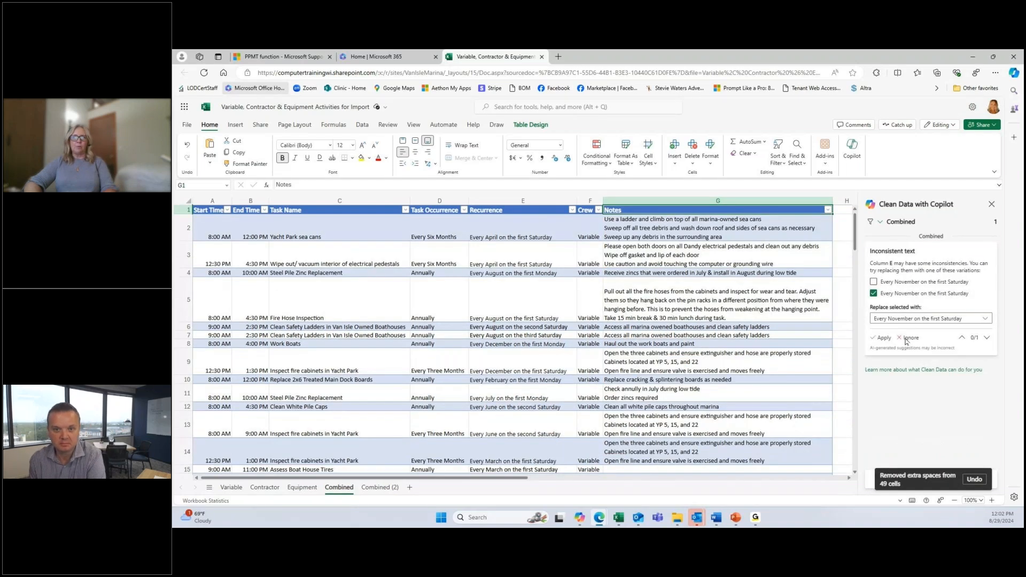
{"action": "left_click", "coordinate": [882, 338]}
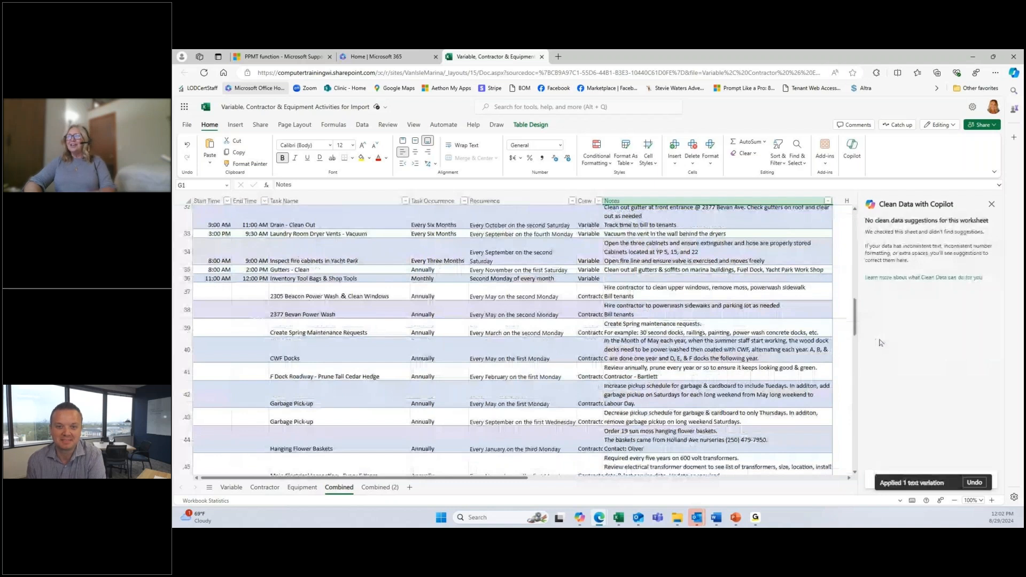